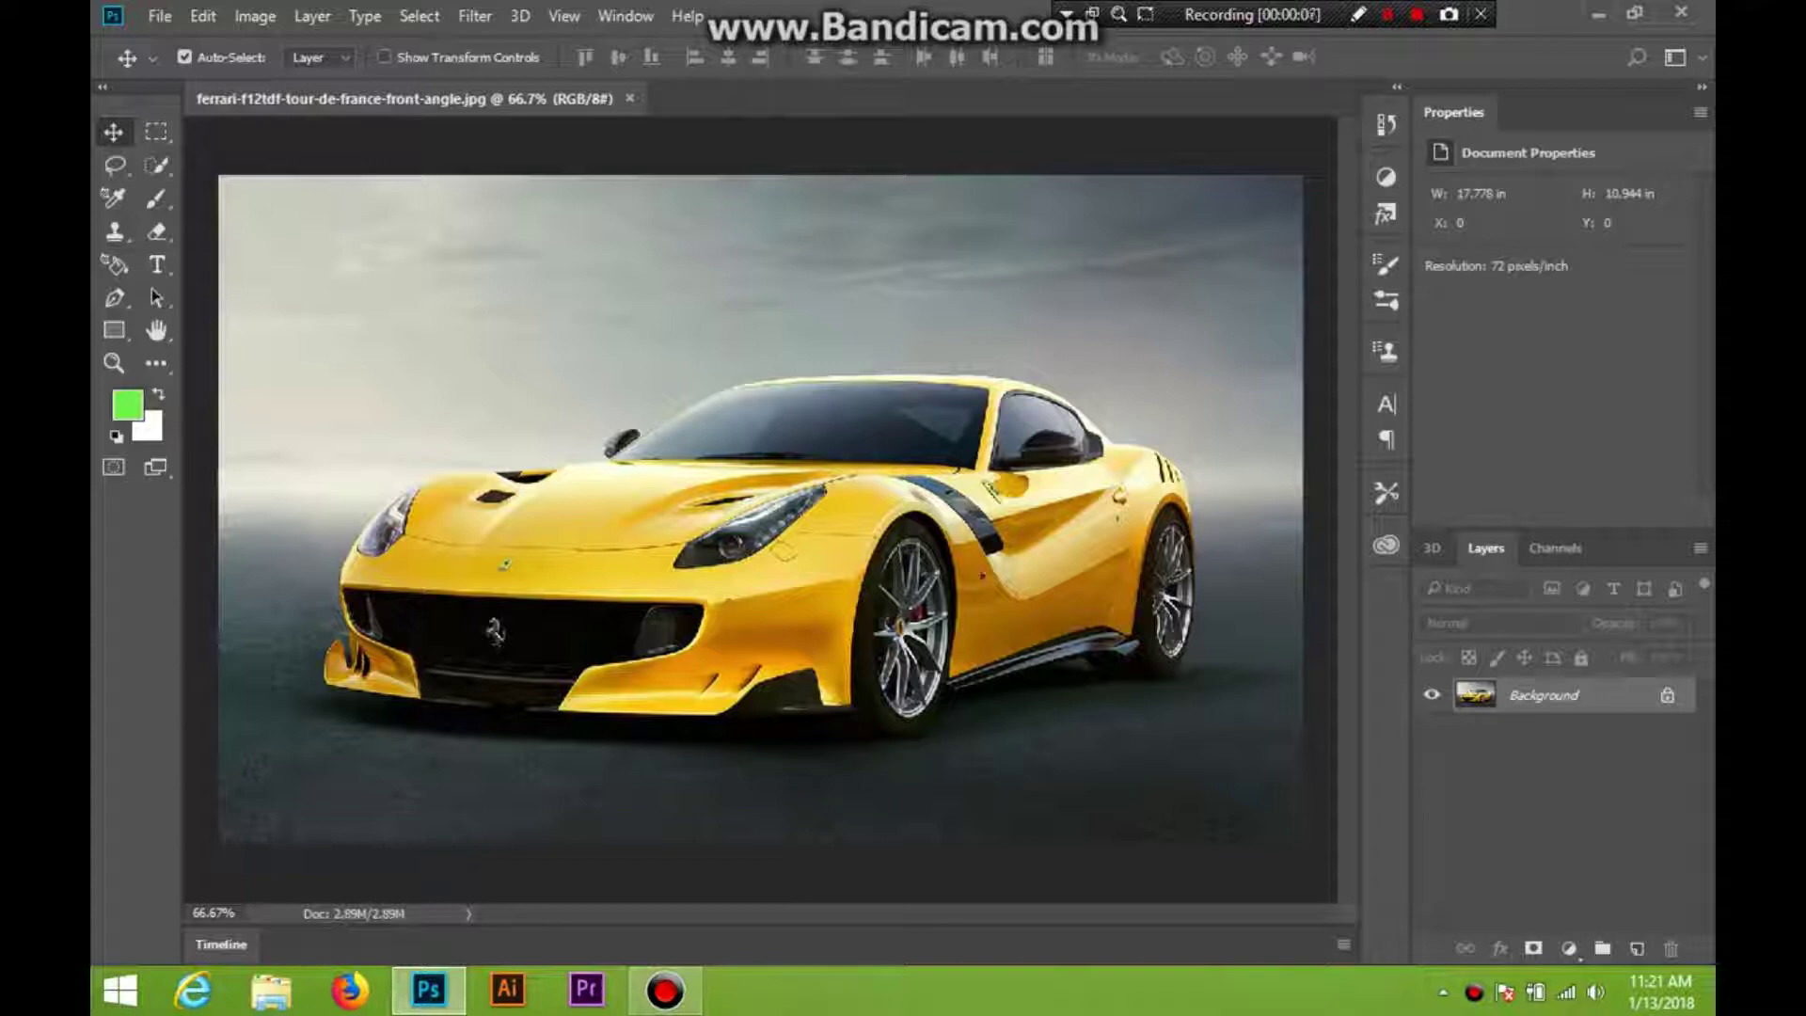
Unlock the background layer and draw a rectangle about 1306 by 215 px across the upper part of the car photo
click(1667, 694)
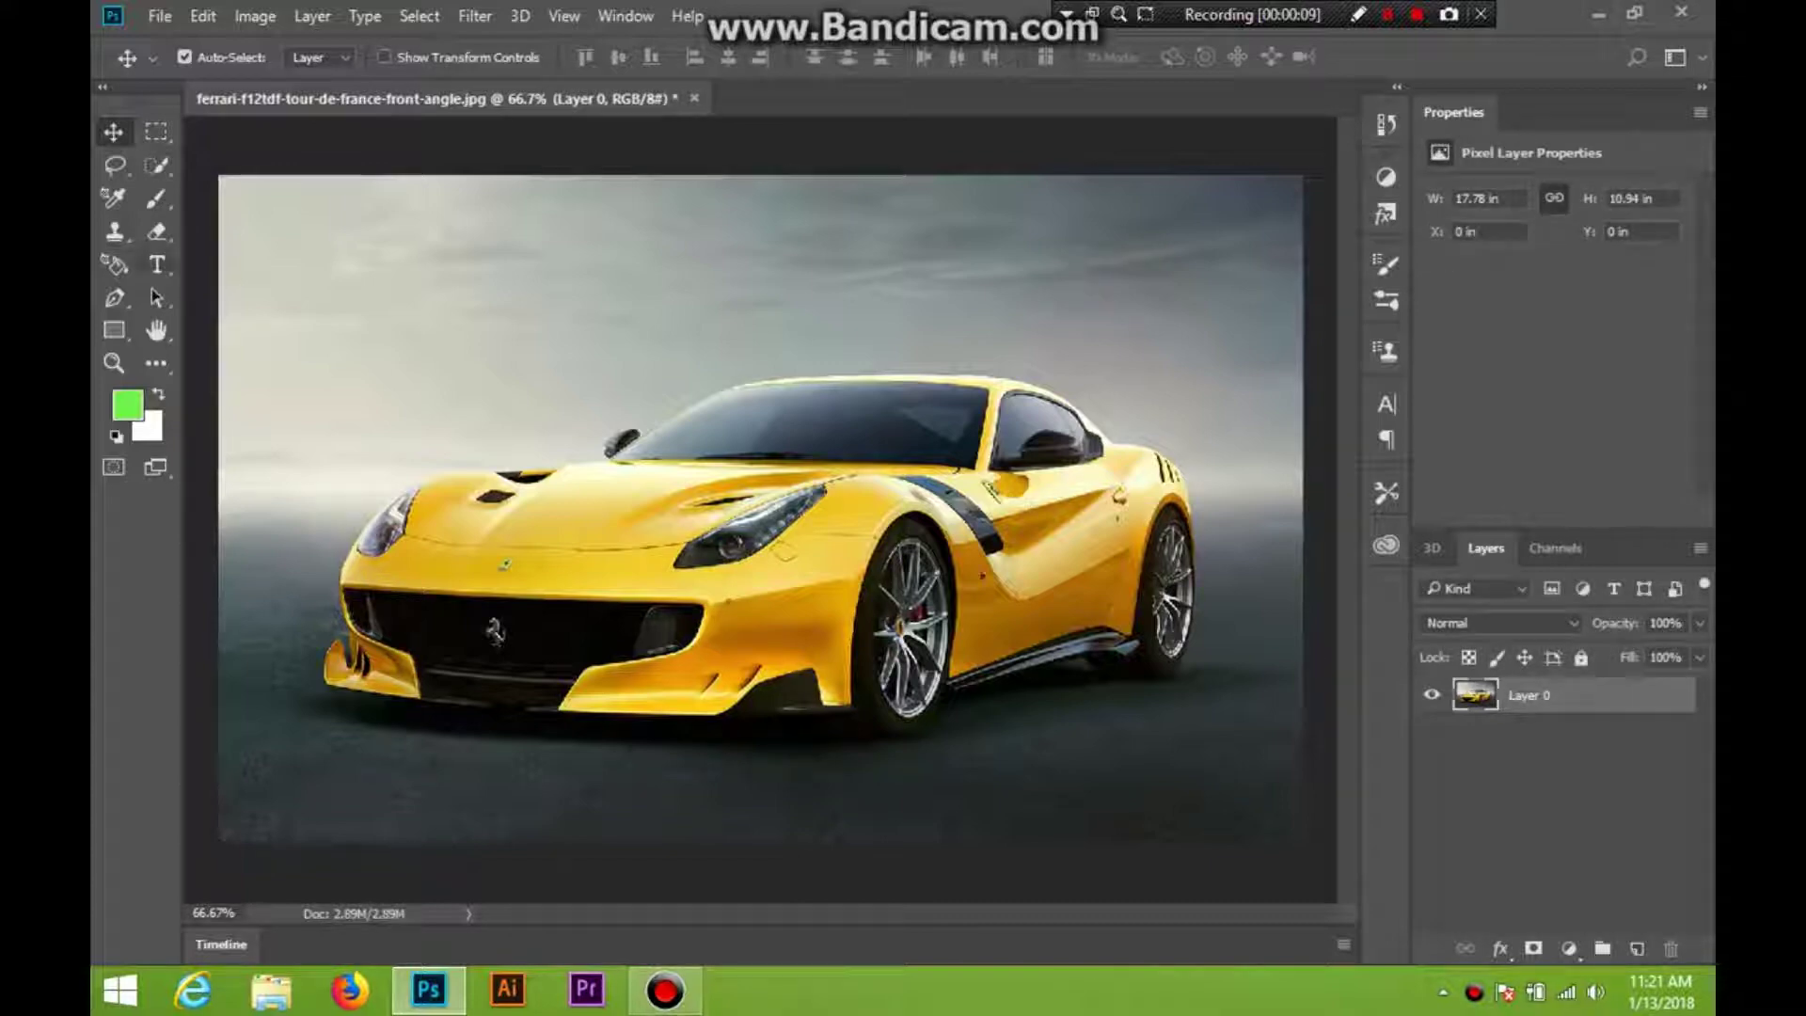
click(114, 329)
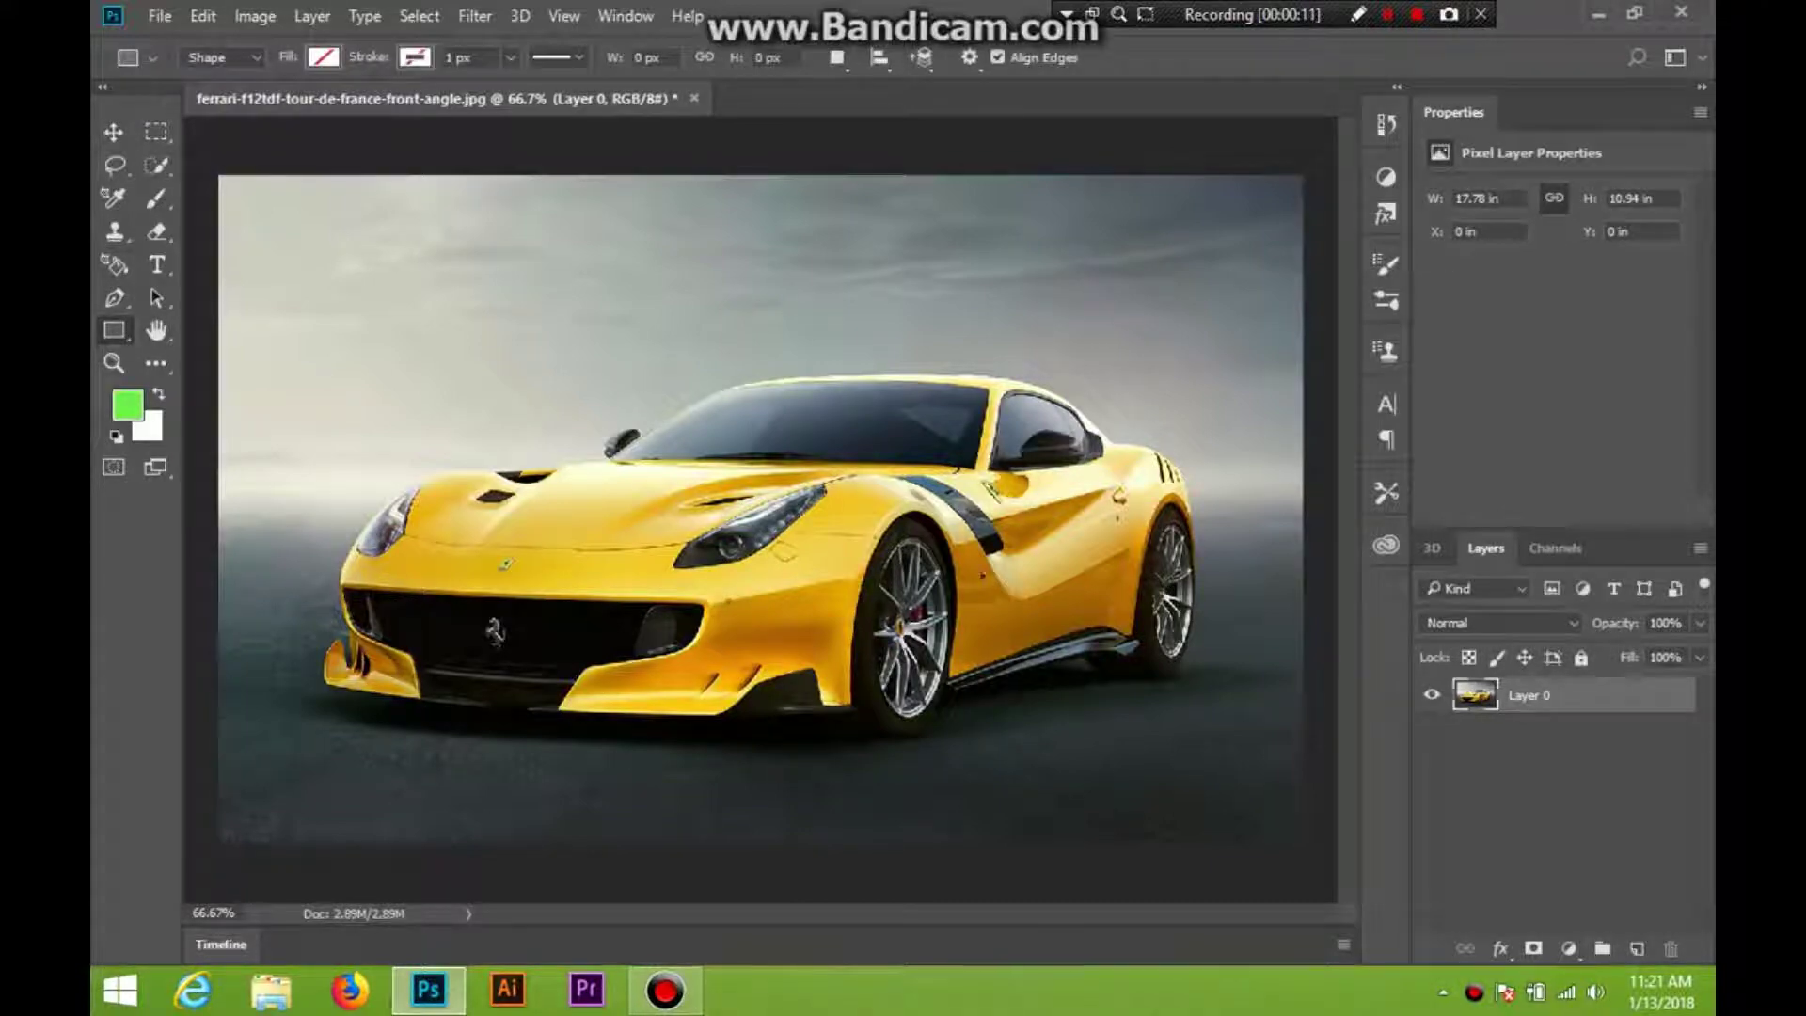
drag(200, 164, 1307, 345)
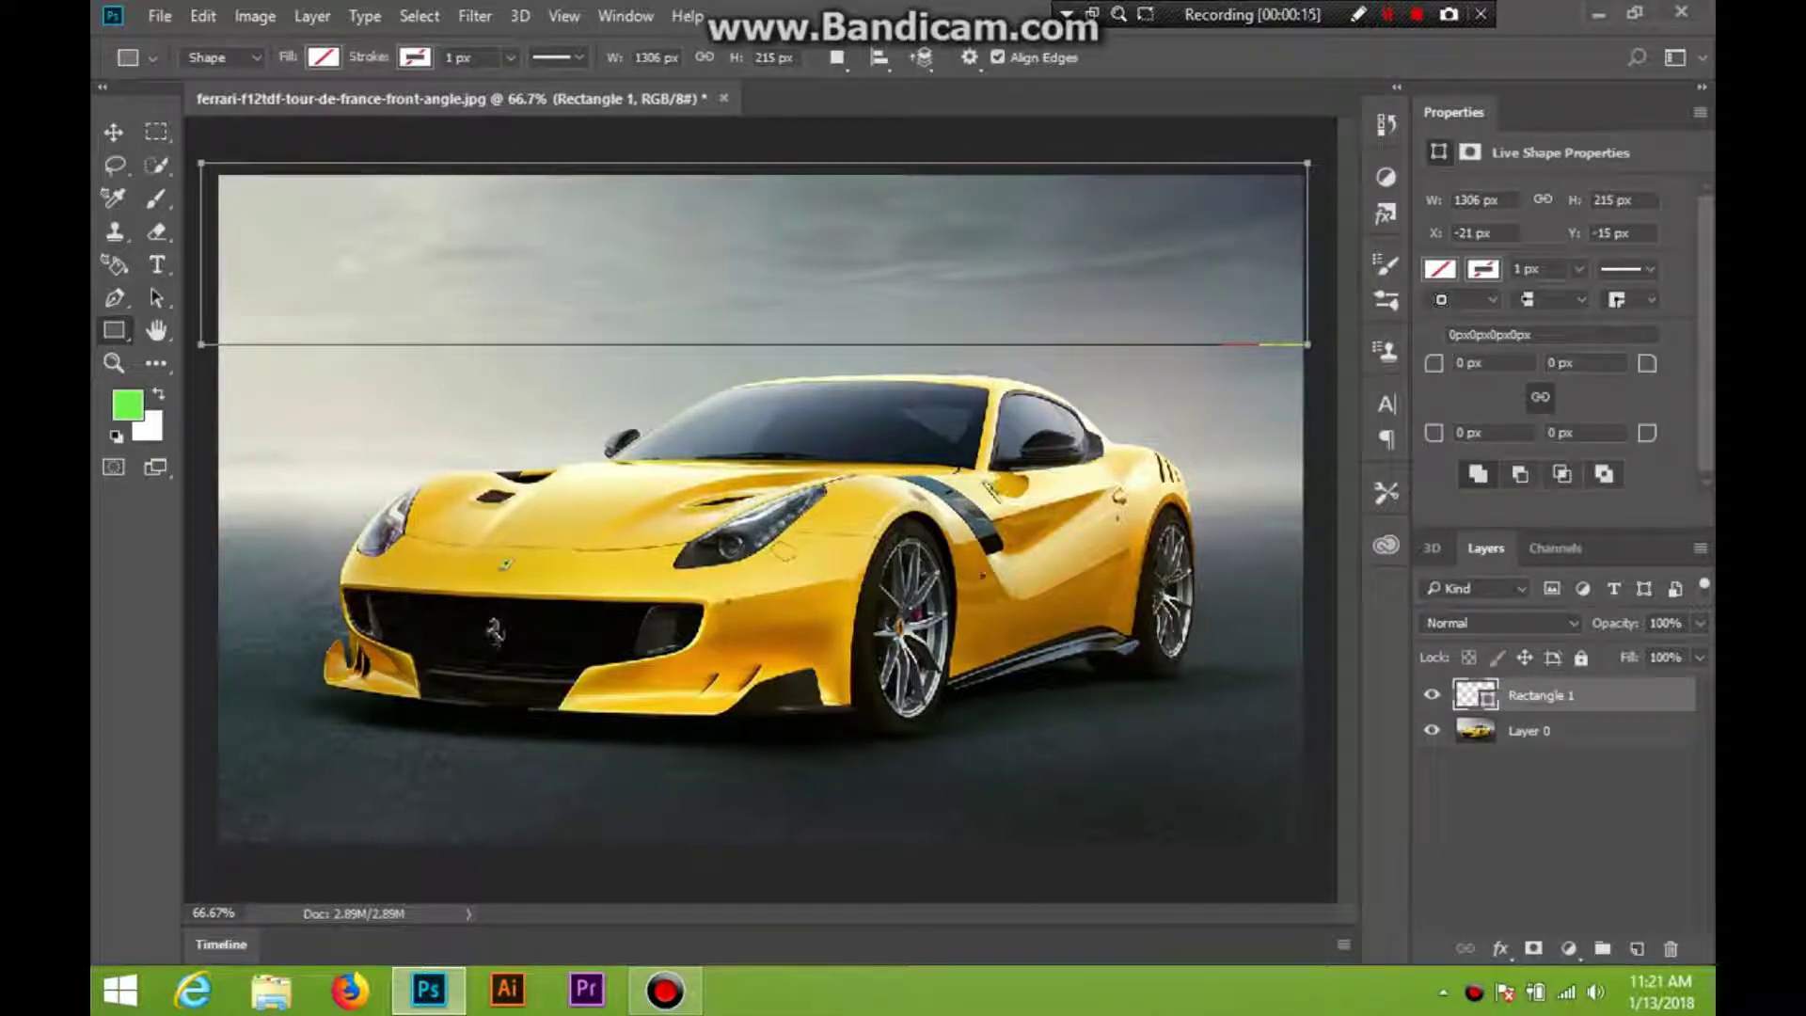
Set the rectangle's fill colour to the dark grey #383937
double_click(1474, 695)
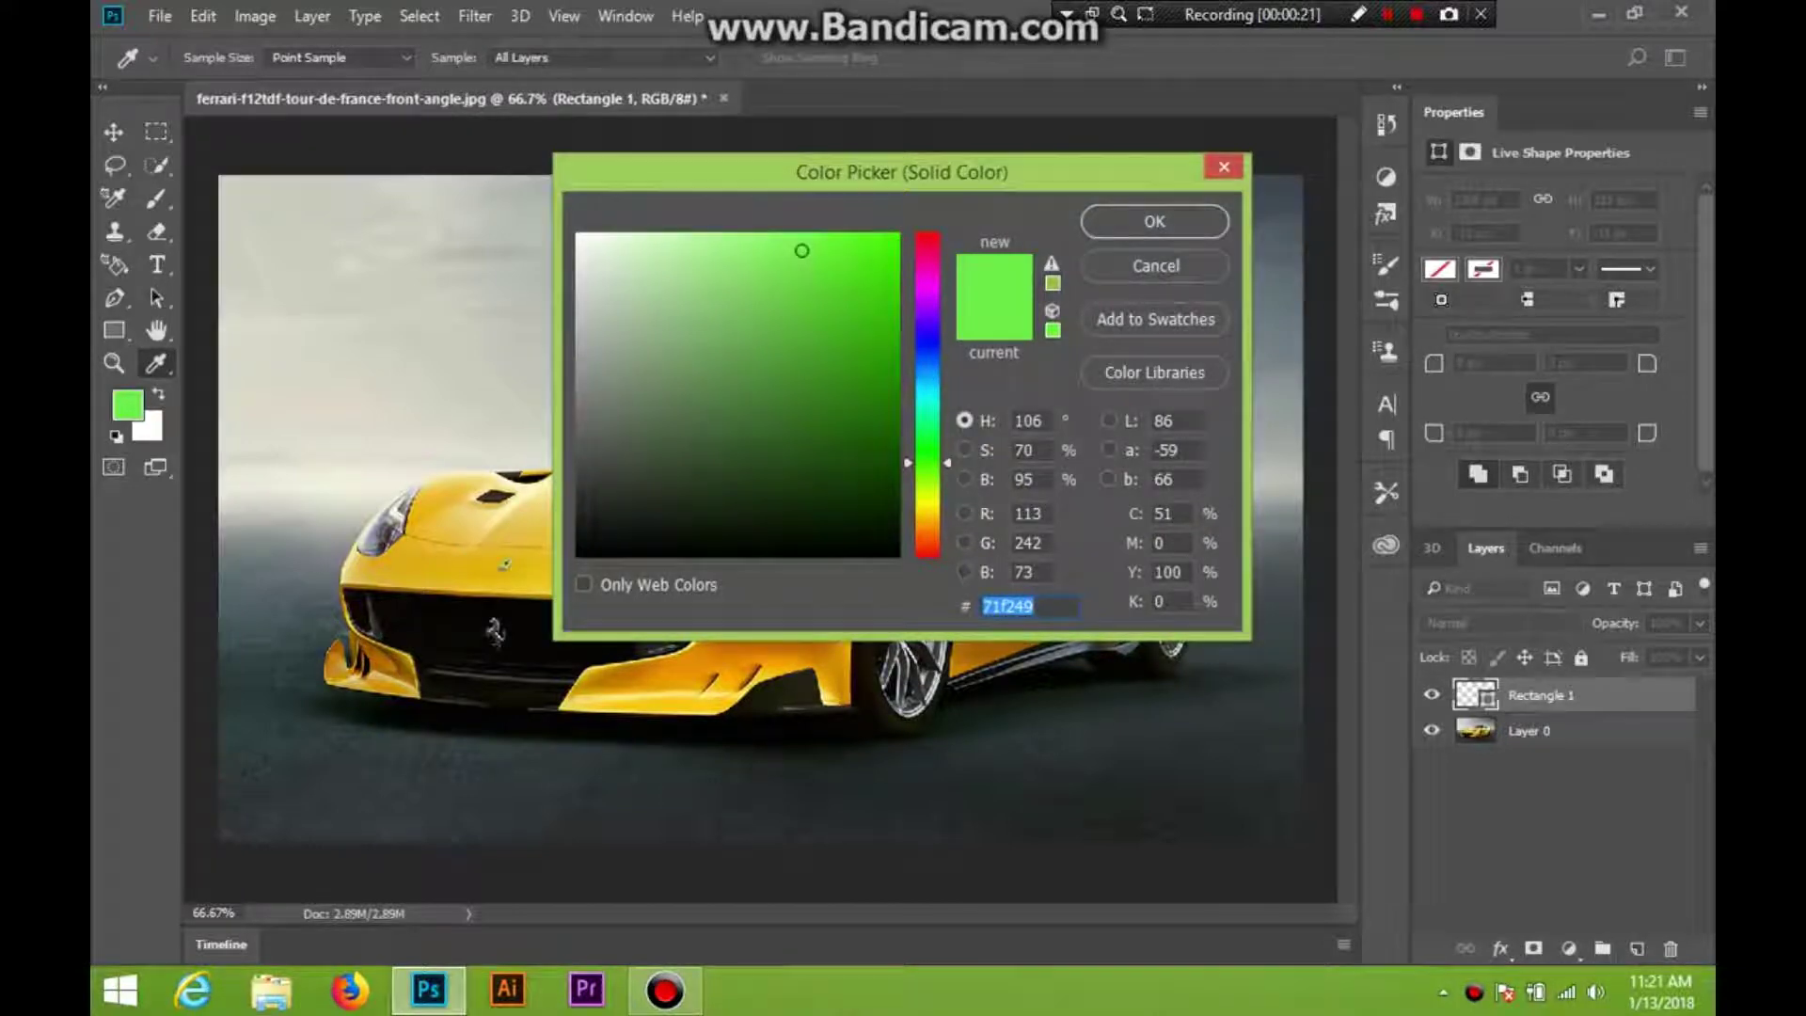
text(82ee60)
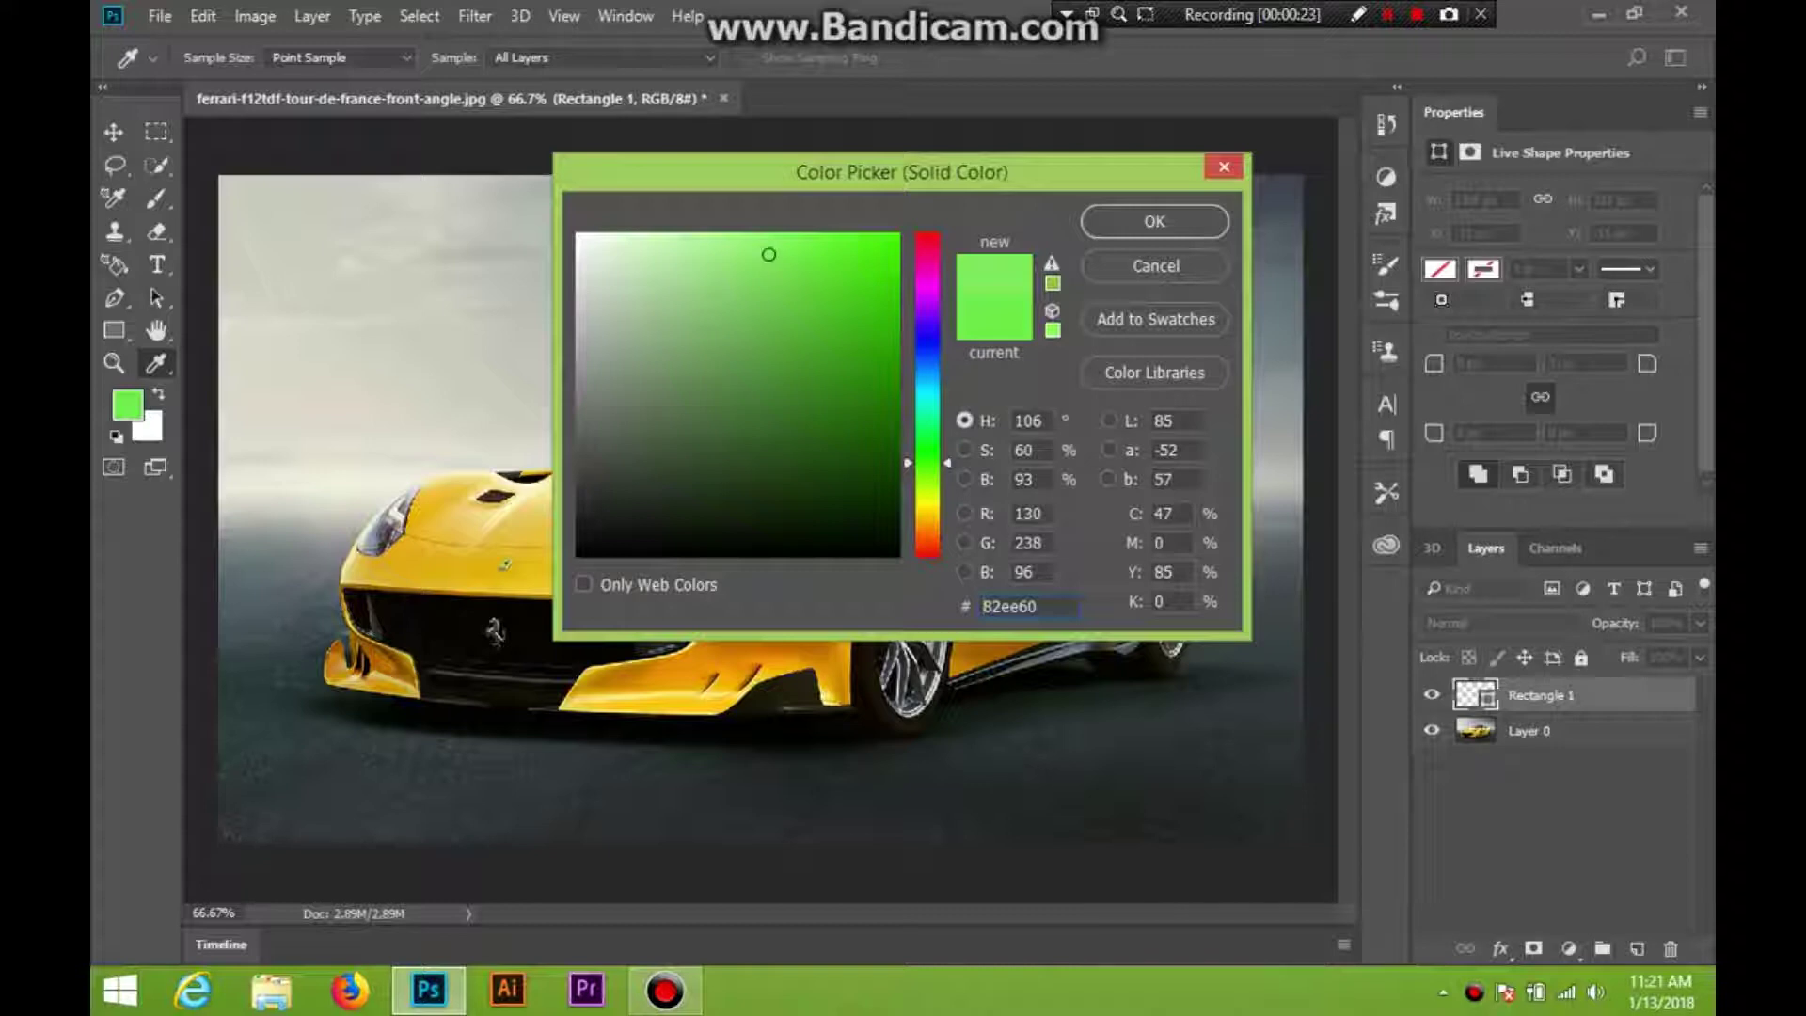
click(593, 500)
click(589, 472)
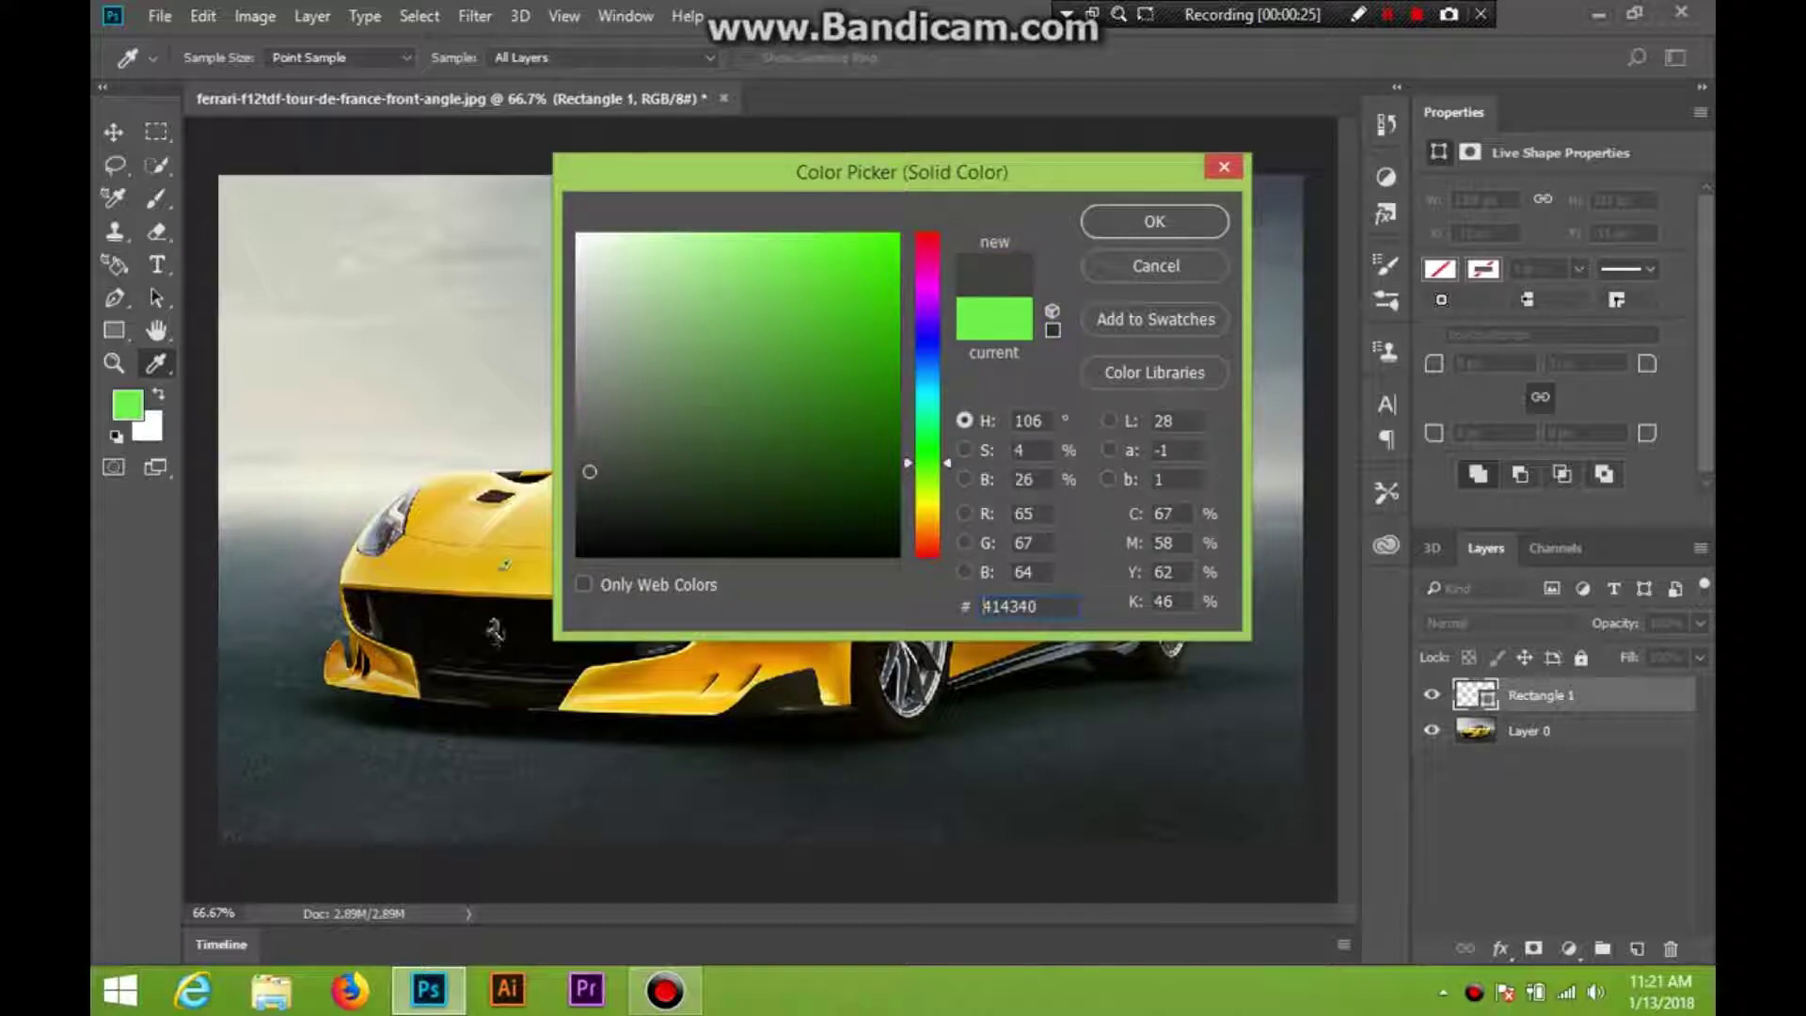
click(592, 446)
click(586, 484)
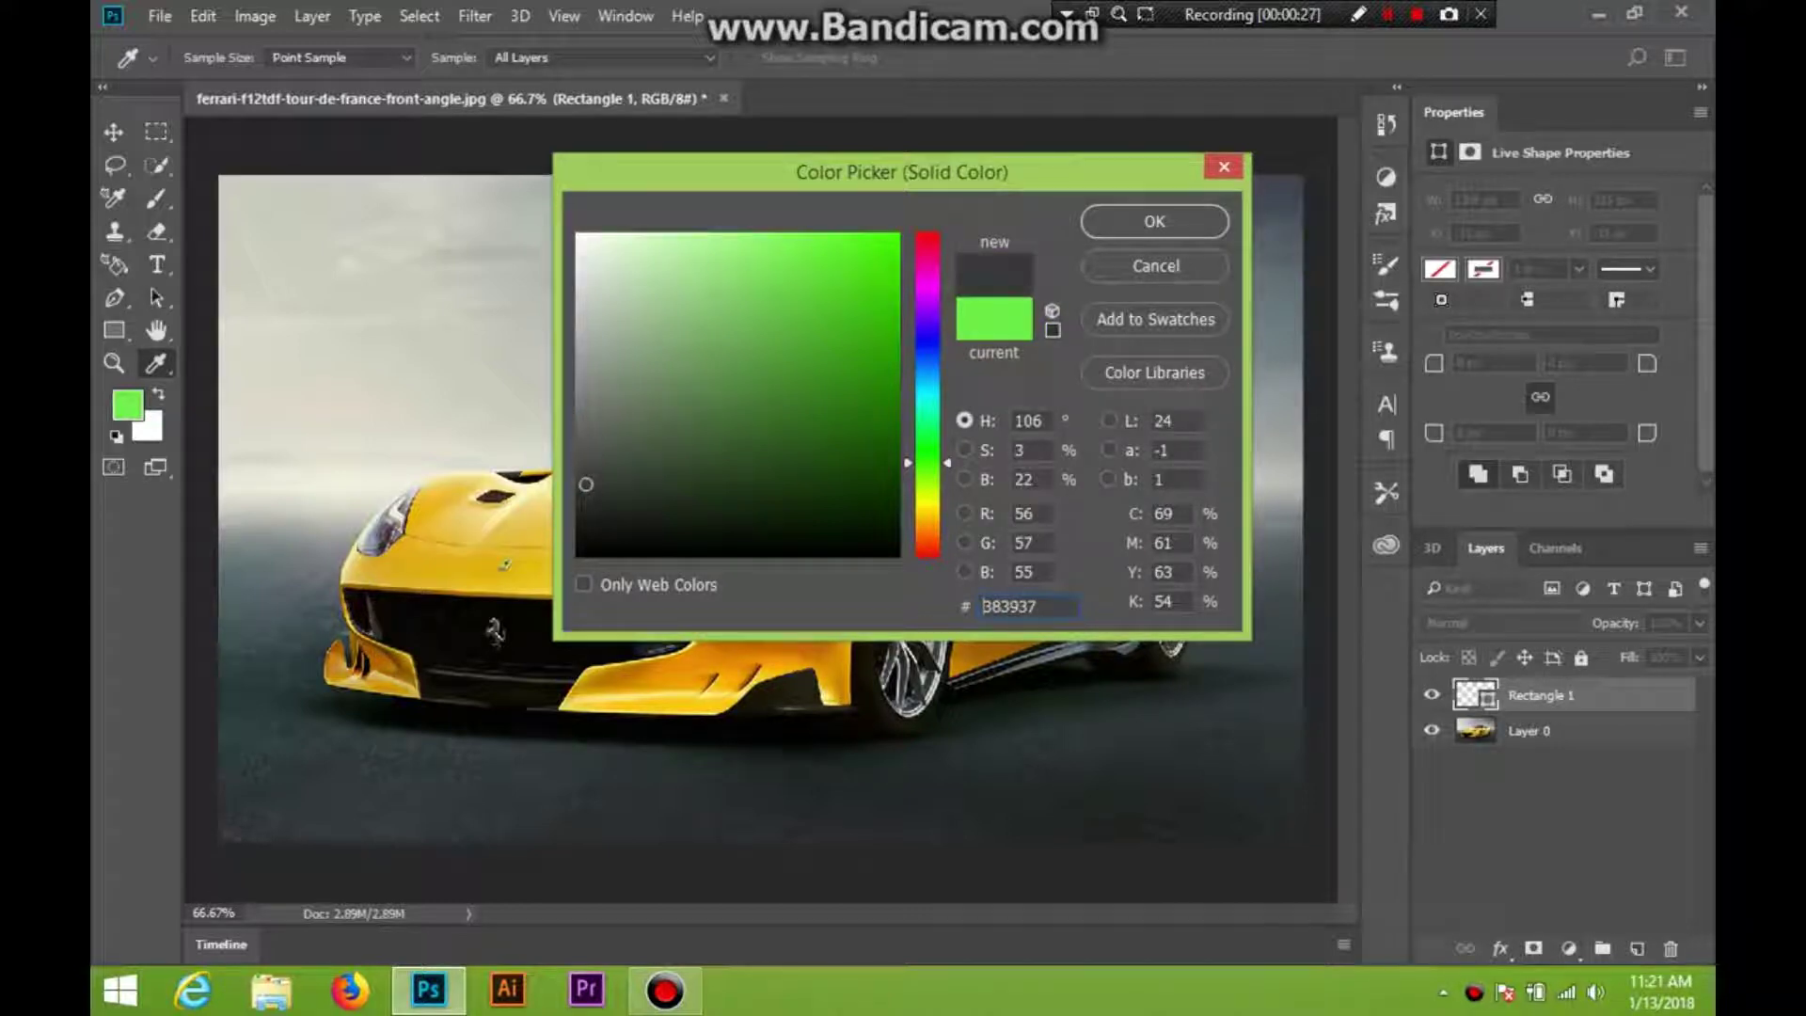
key(Return)
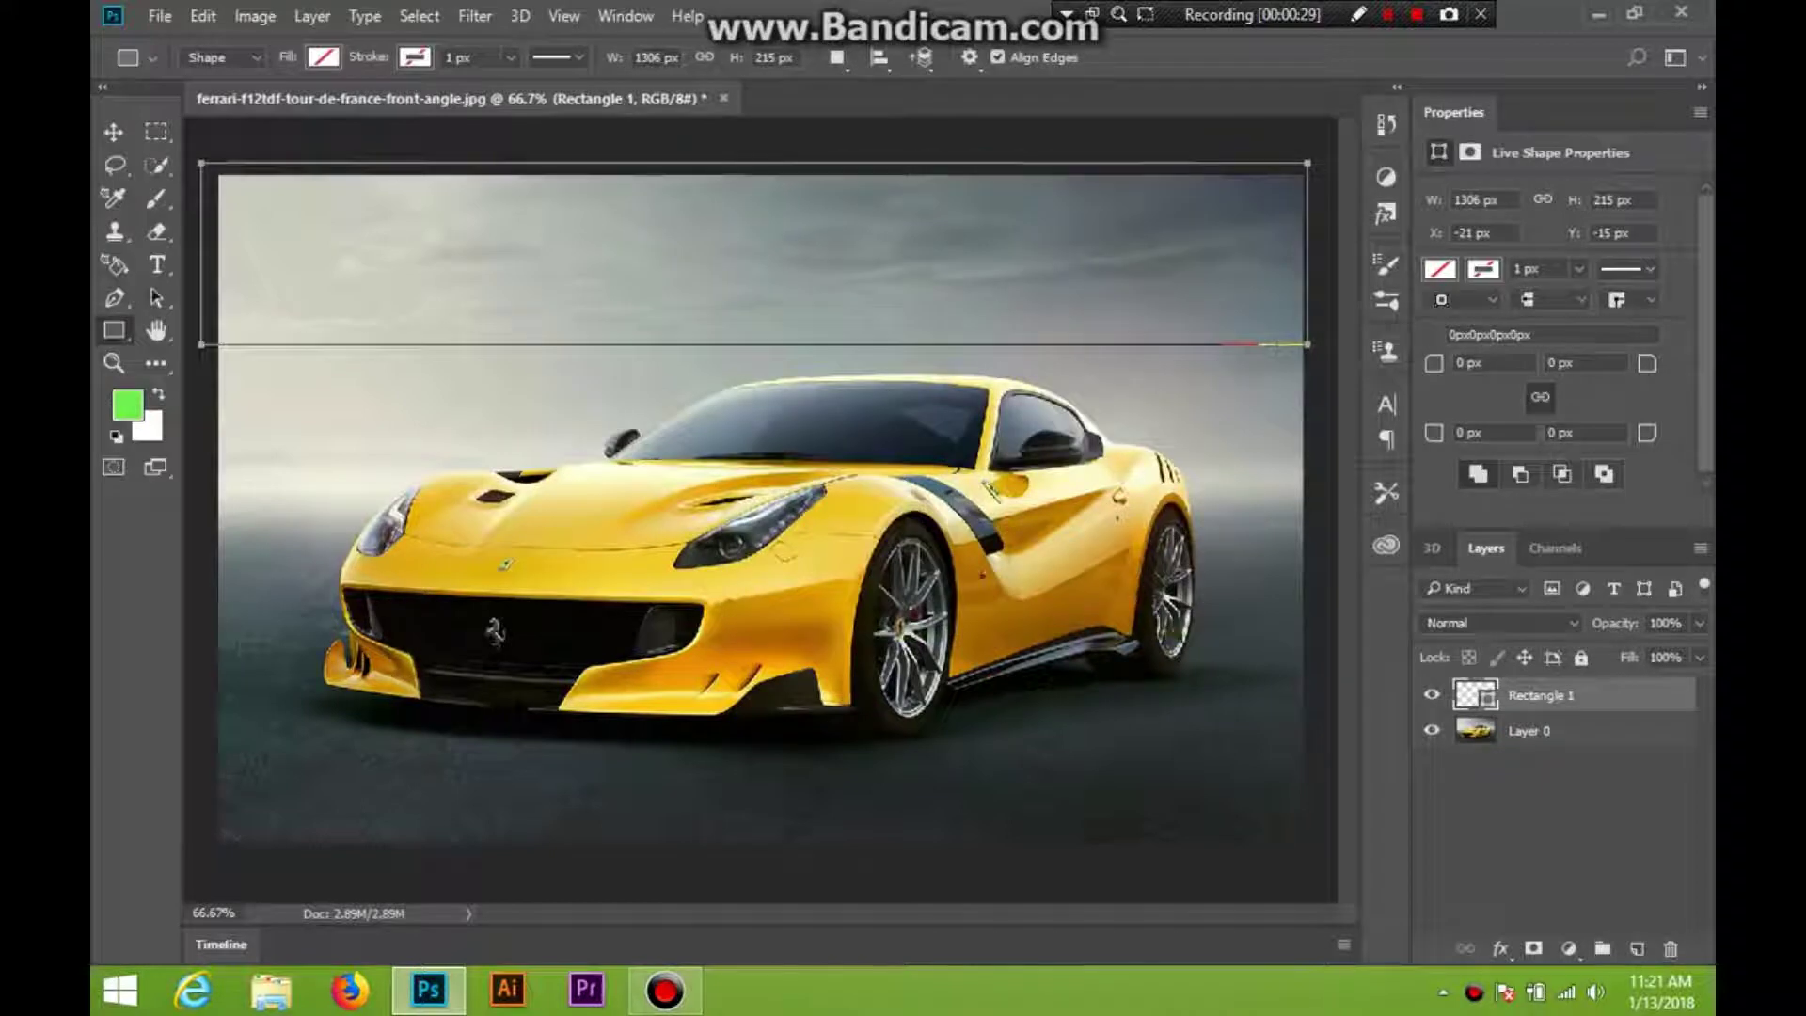
Try a slightly lighter grey as the rectangle's fill colour
click(113, 132)
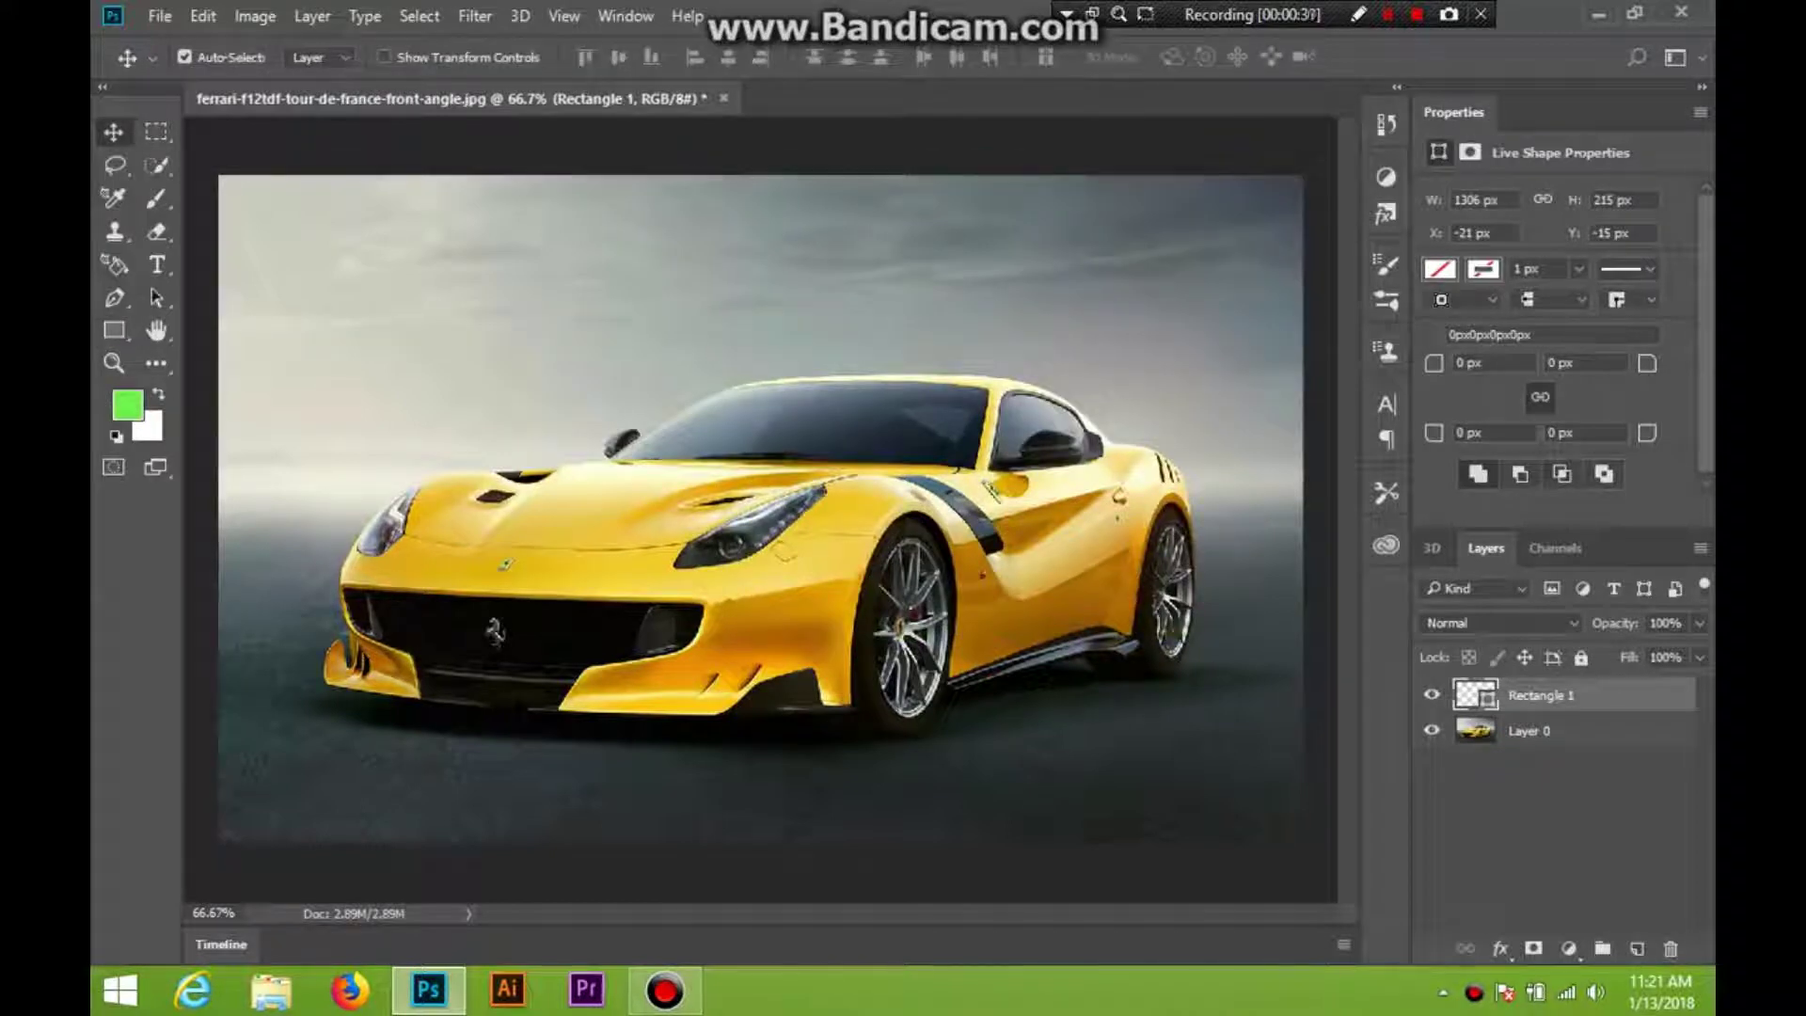
double_click(1475, 695)
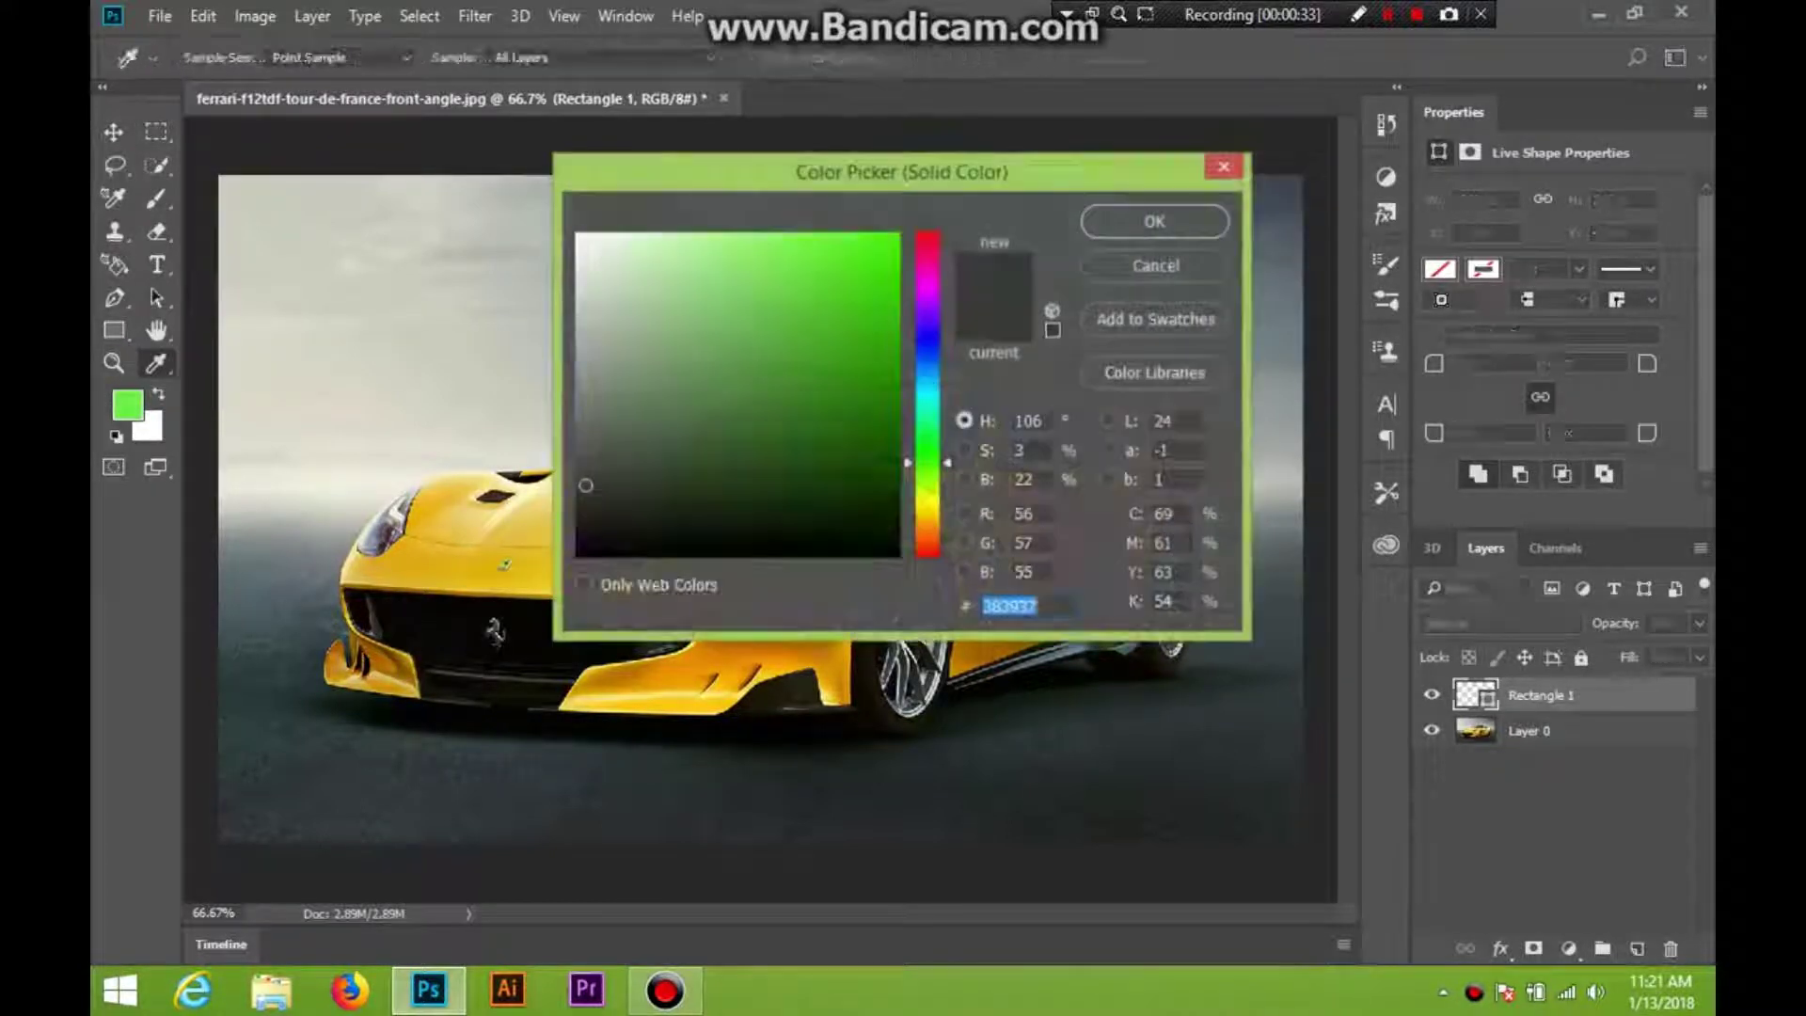
mouse_move(585, 486)
mouse_down()
mouse_move(700, 437)
mouse_move(646, 358)
mouse_move(585, 411)
mouse_move(598, 459)
mouse_up()
click(1153, 221)
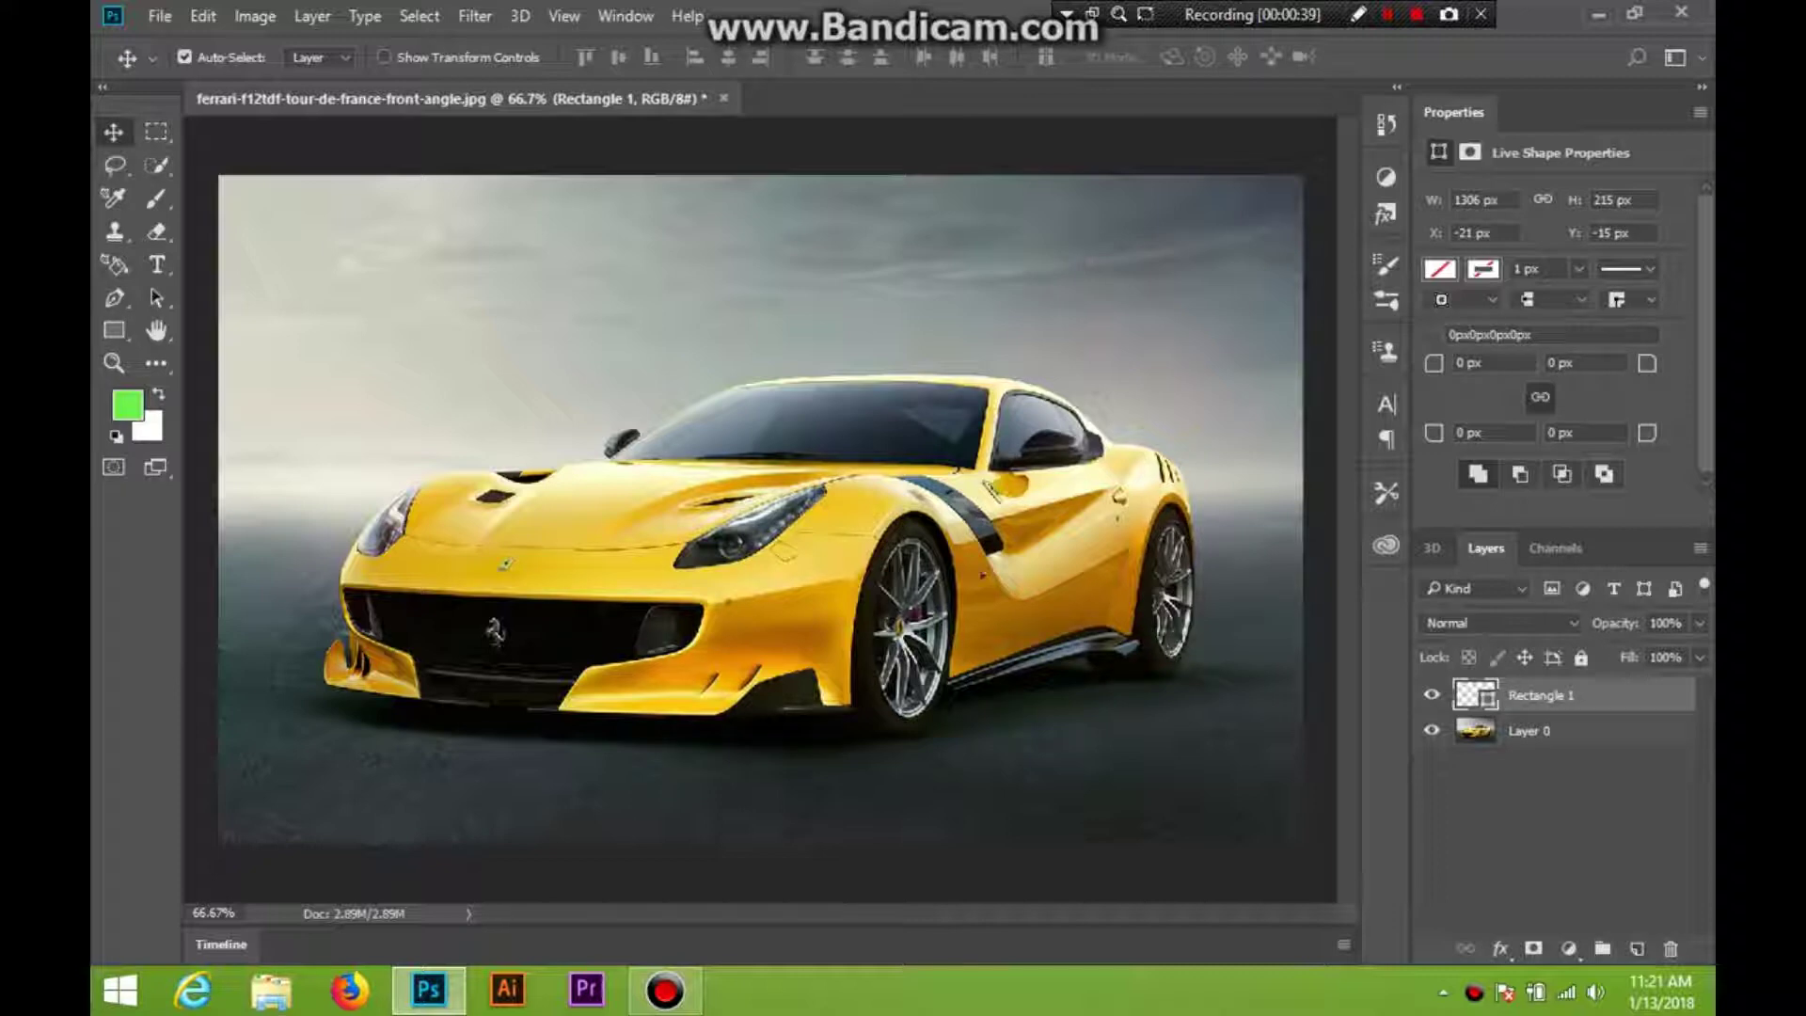
drag(309, 322, 311, 334)
drag(356, 267, 476, 277)
drag(490, 236, 480, 259)
key(ctrl+z)
double_click(1475, 695)
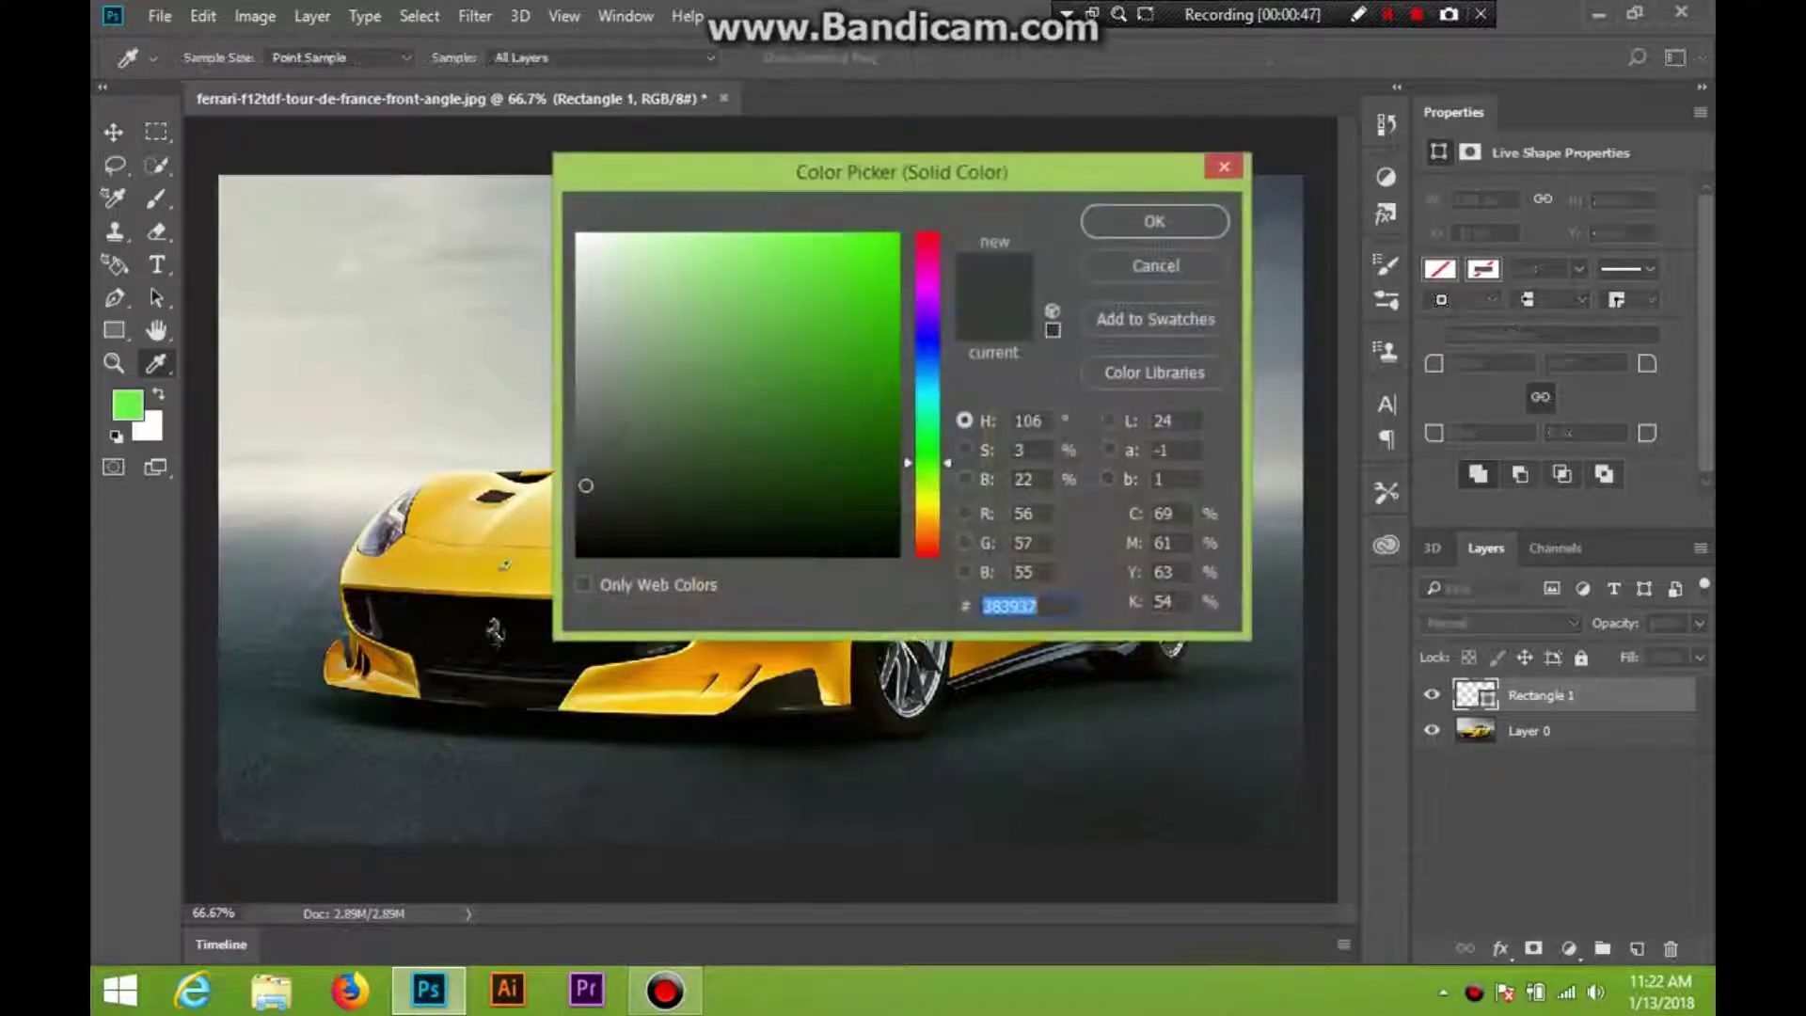
click(1157, 266)
Reposition the rectangle to X -30 px and Y 0 px, aligning it with the image's upper and right edges
key(u)
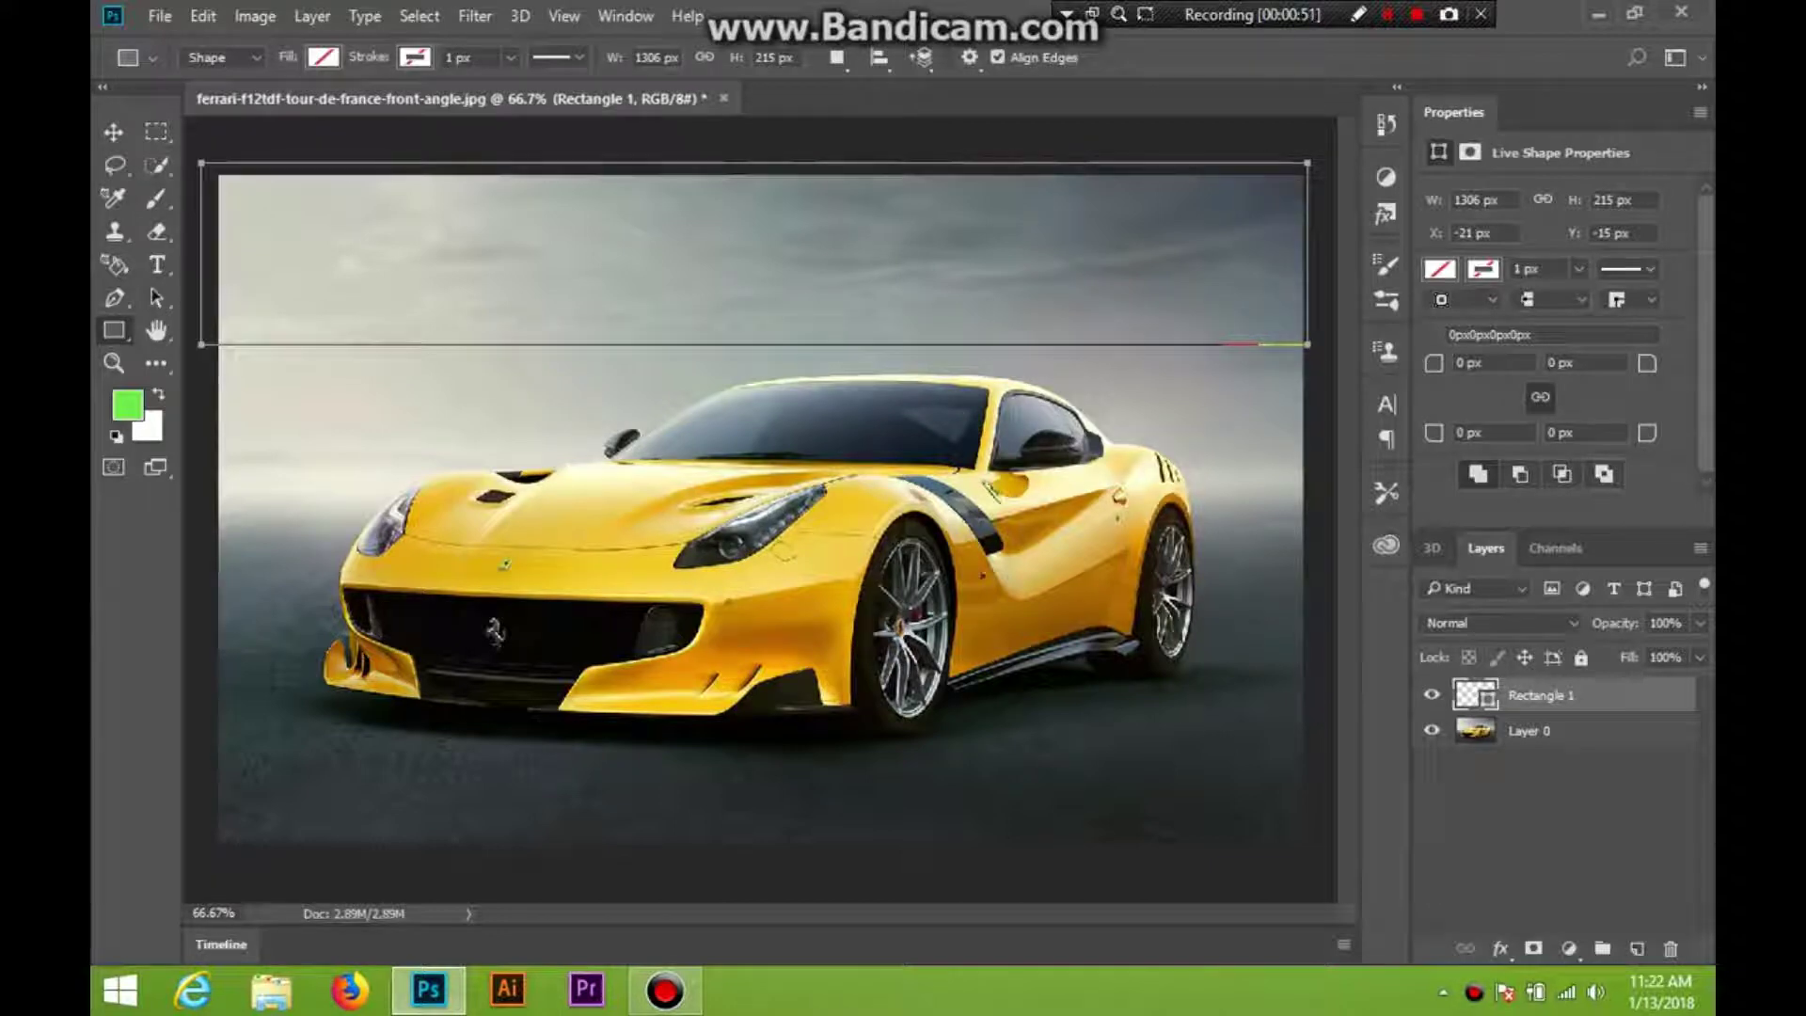
drag(202, 164, 218, 175)
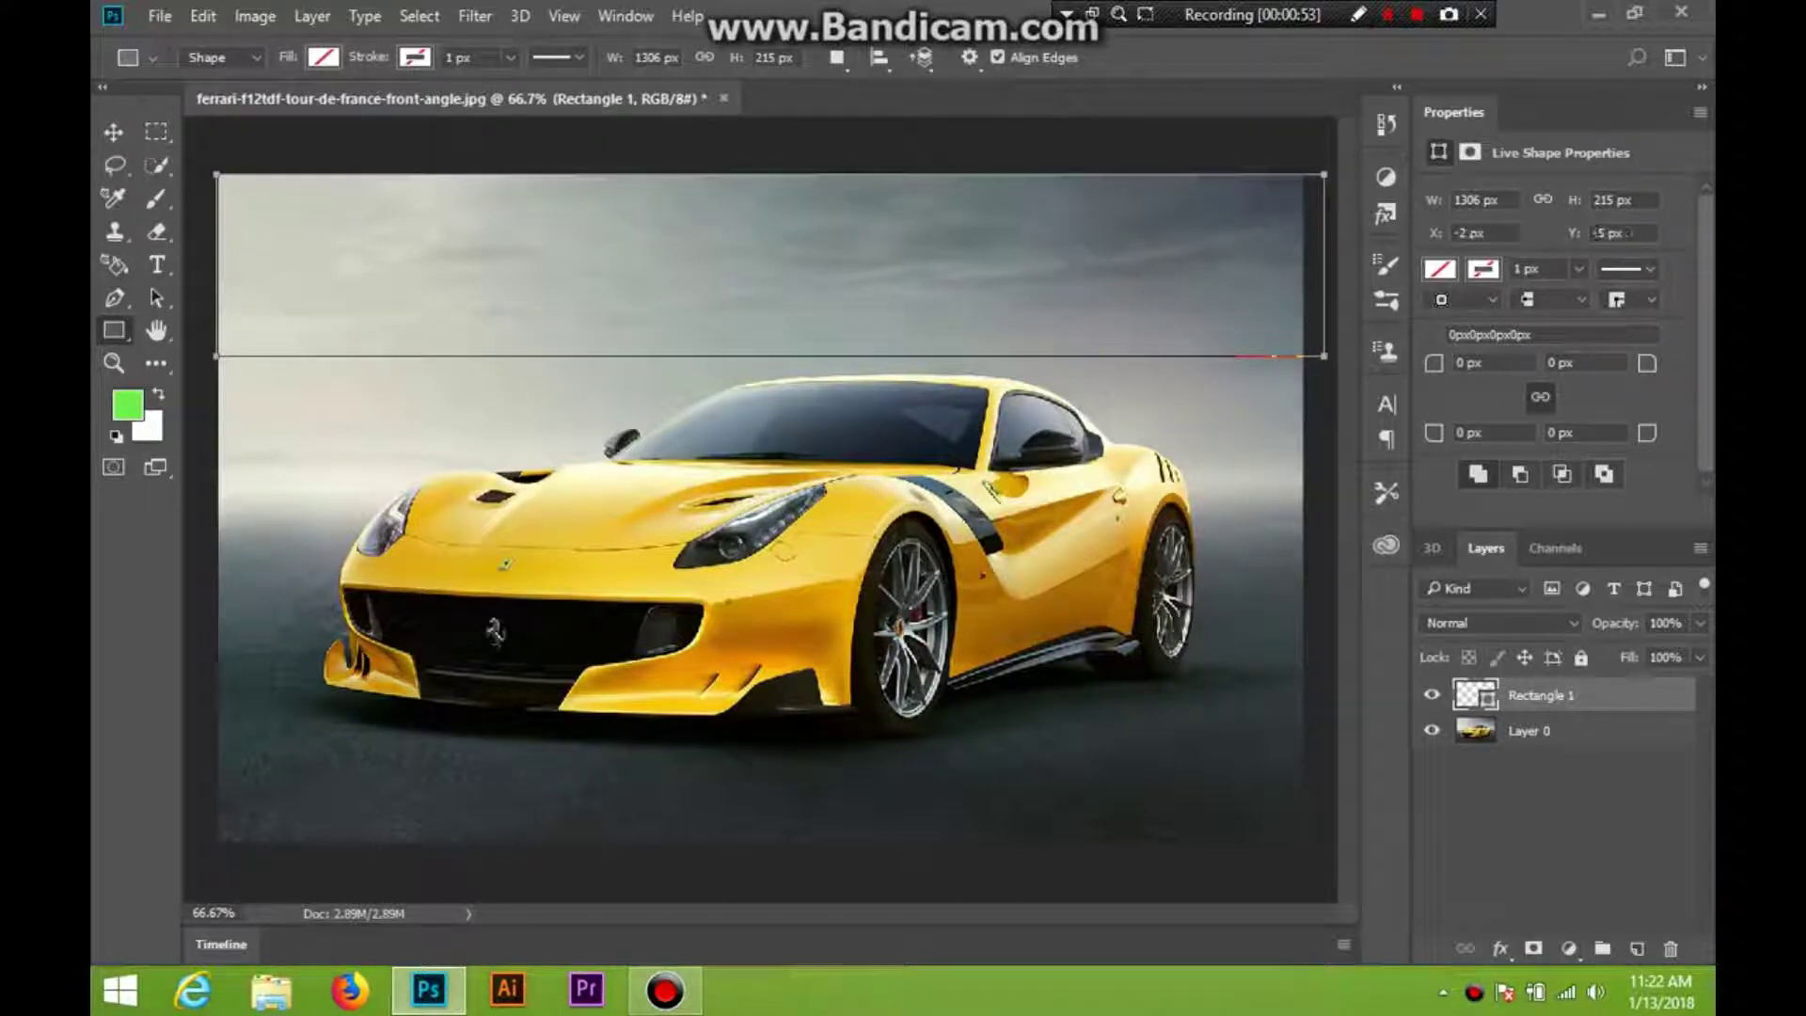
drag(1324, 175, 1300, 176)
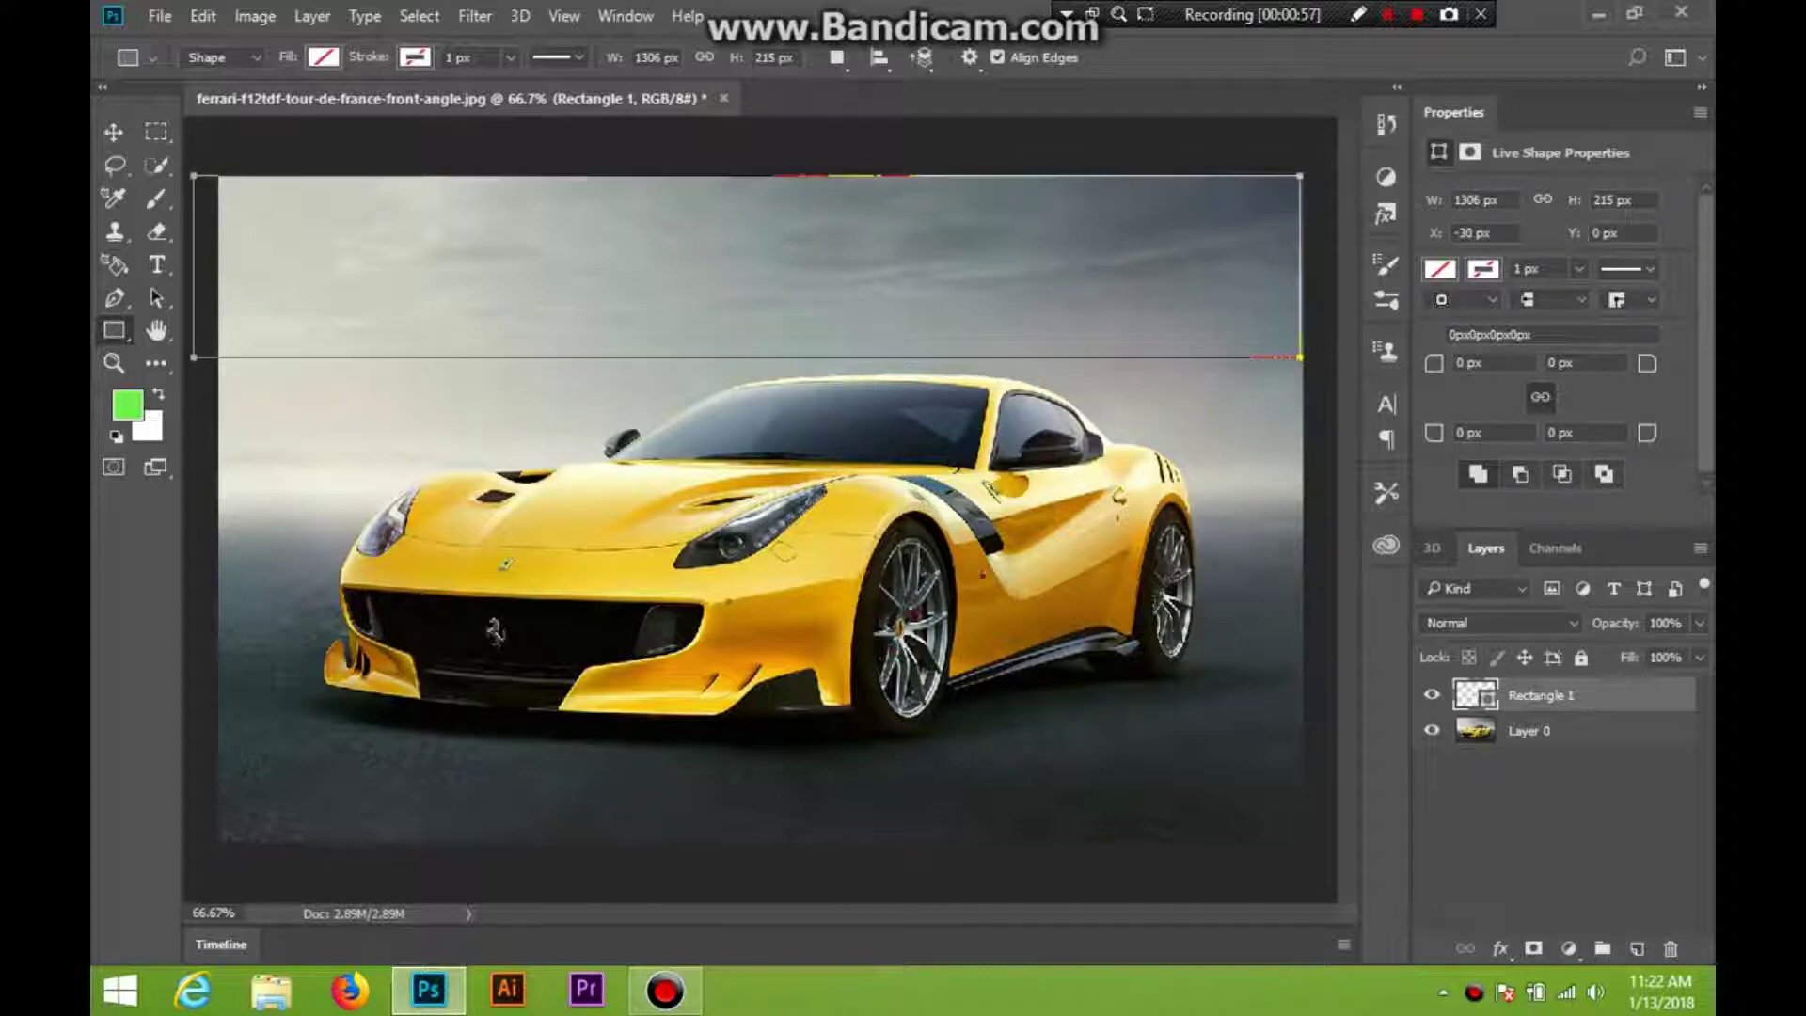
drag(195, 176, 195, 176)
Give the rectangle a solid fill instead of none and lighten its colour to a muted dark grey
click(322, 57)
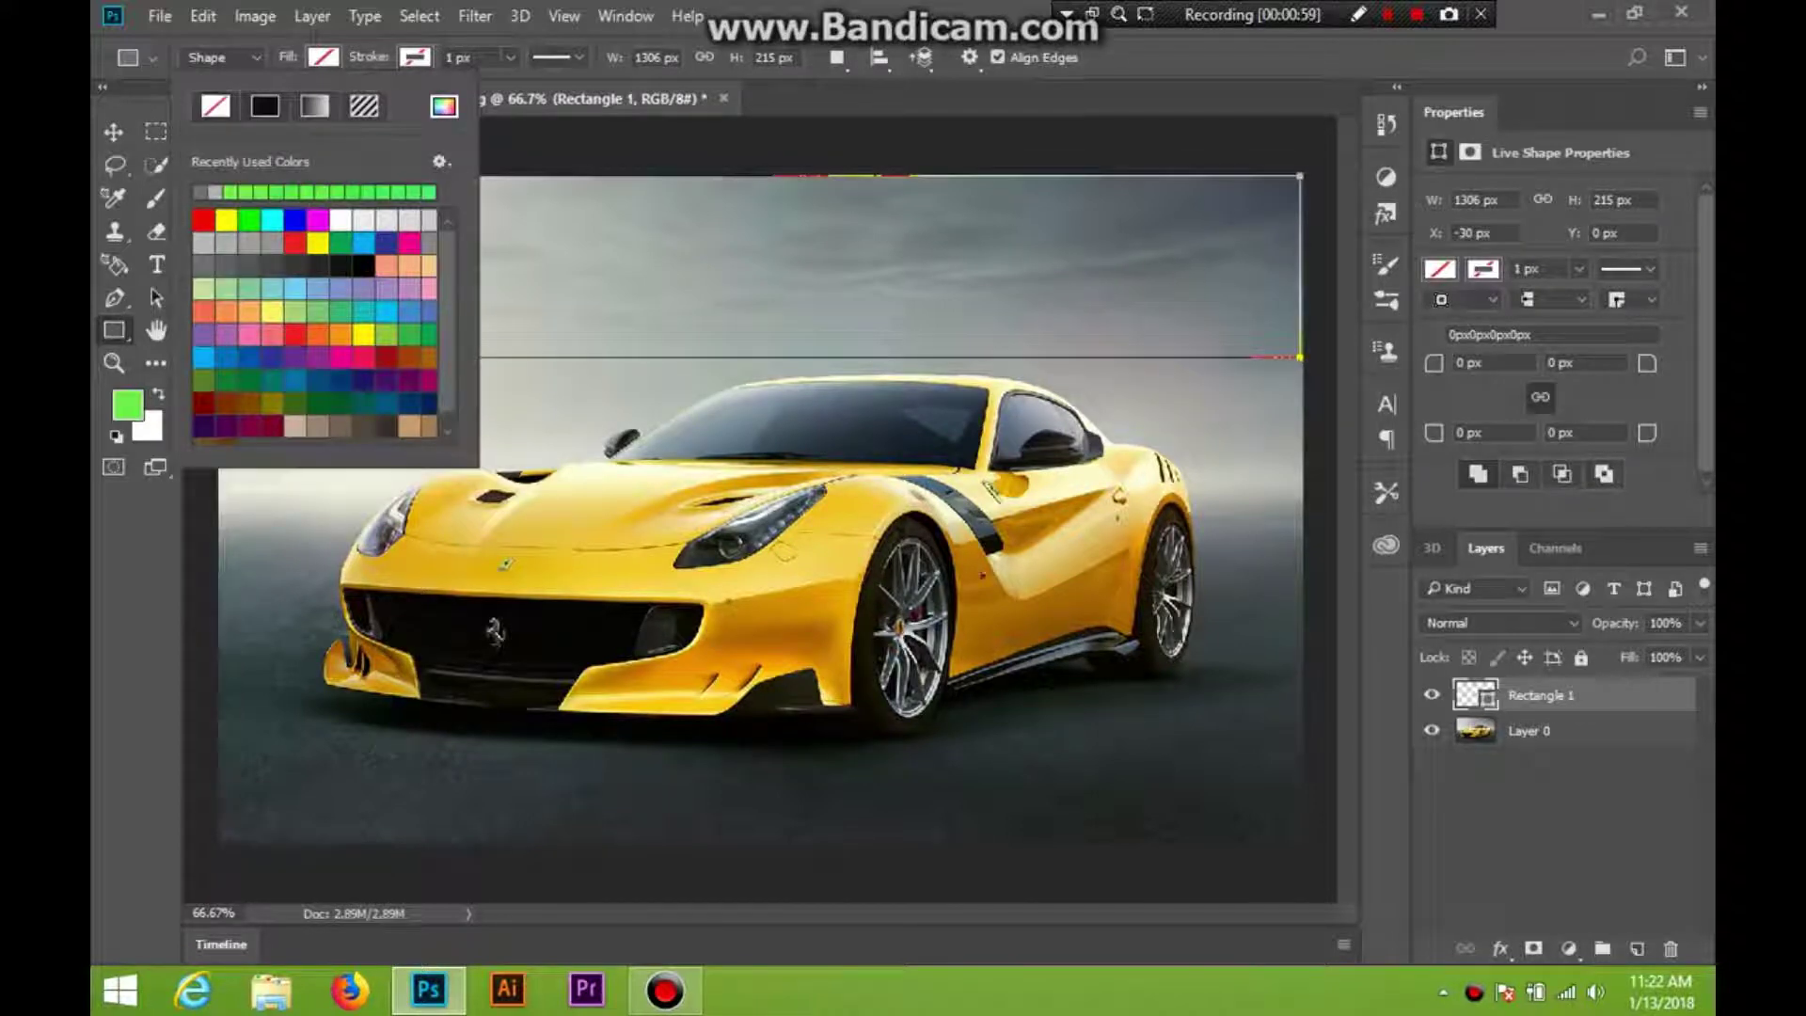
click(713, 271)
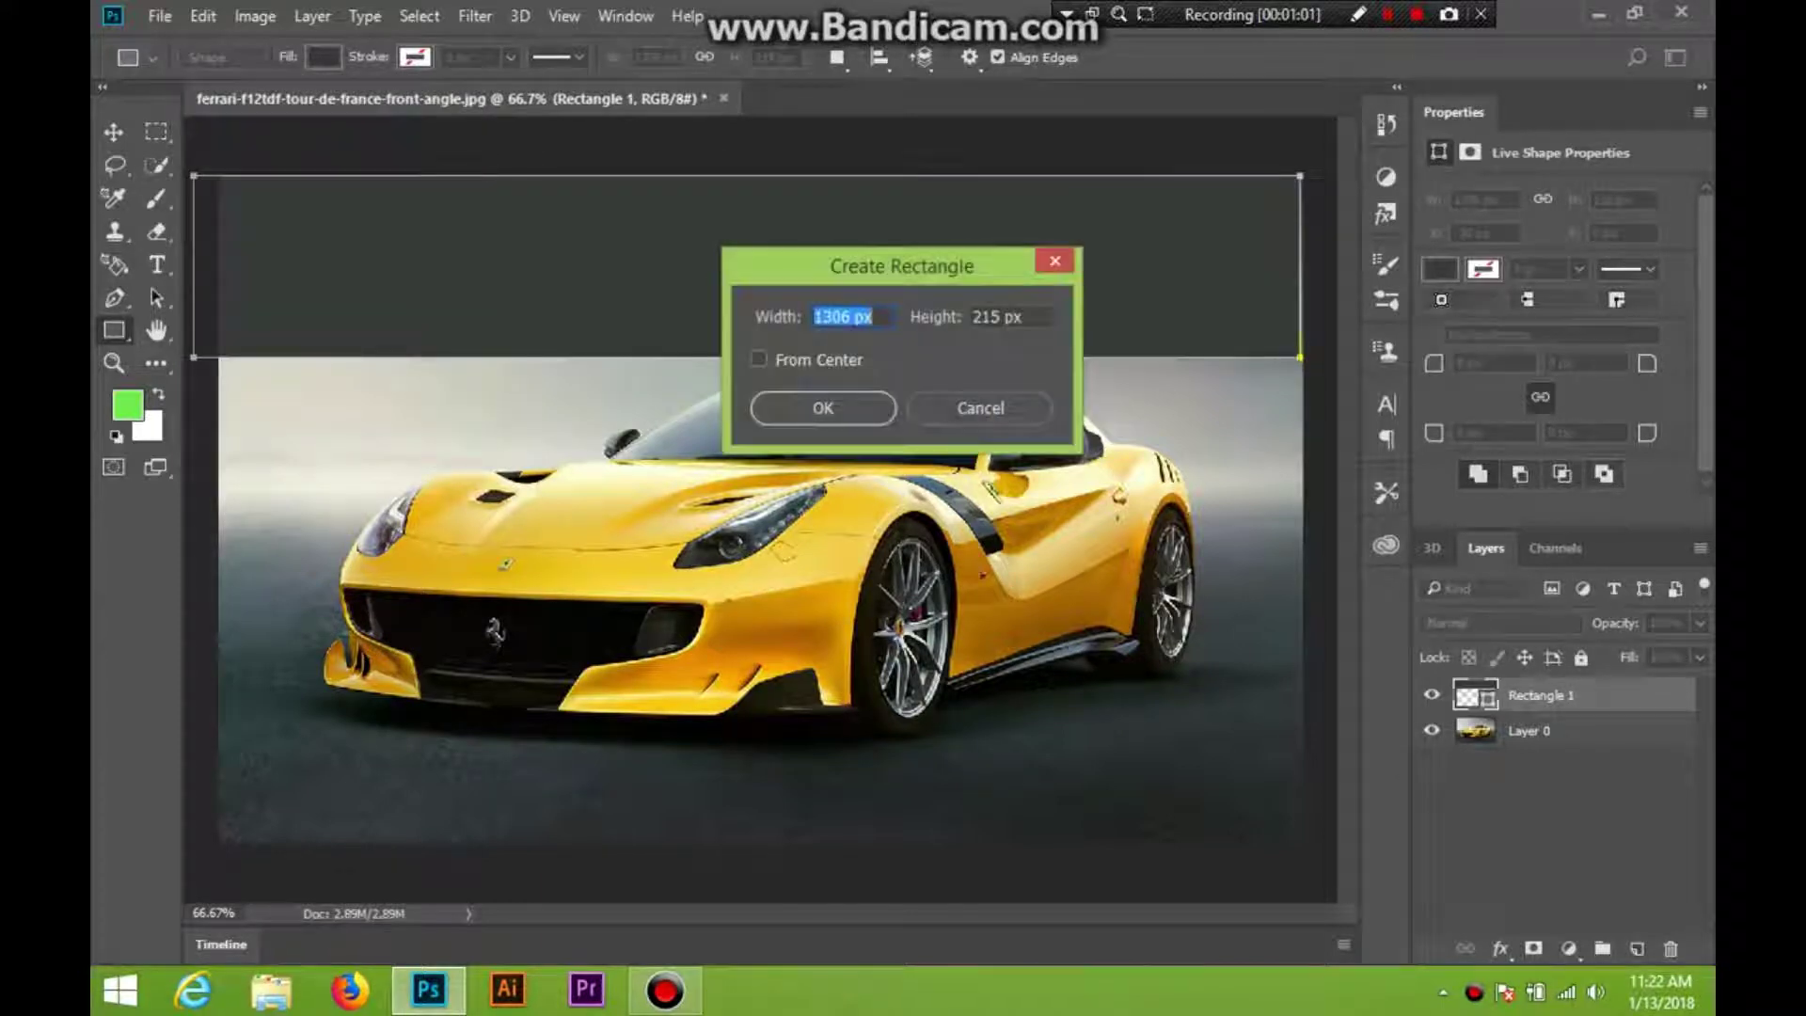
click(980, 408)
double_click(1475, 696)
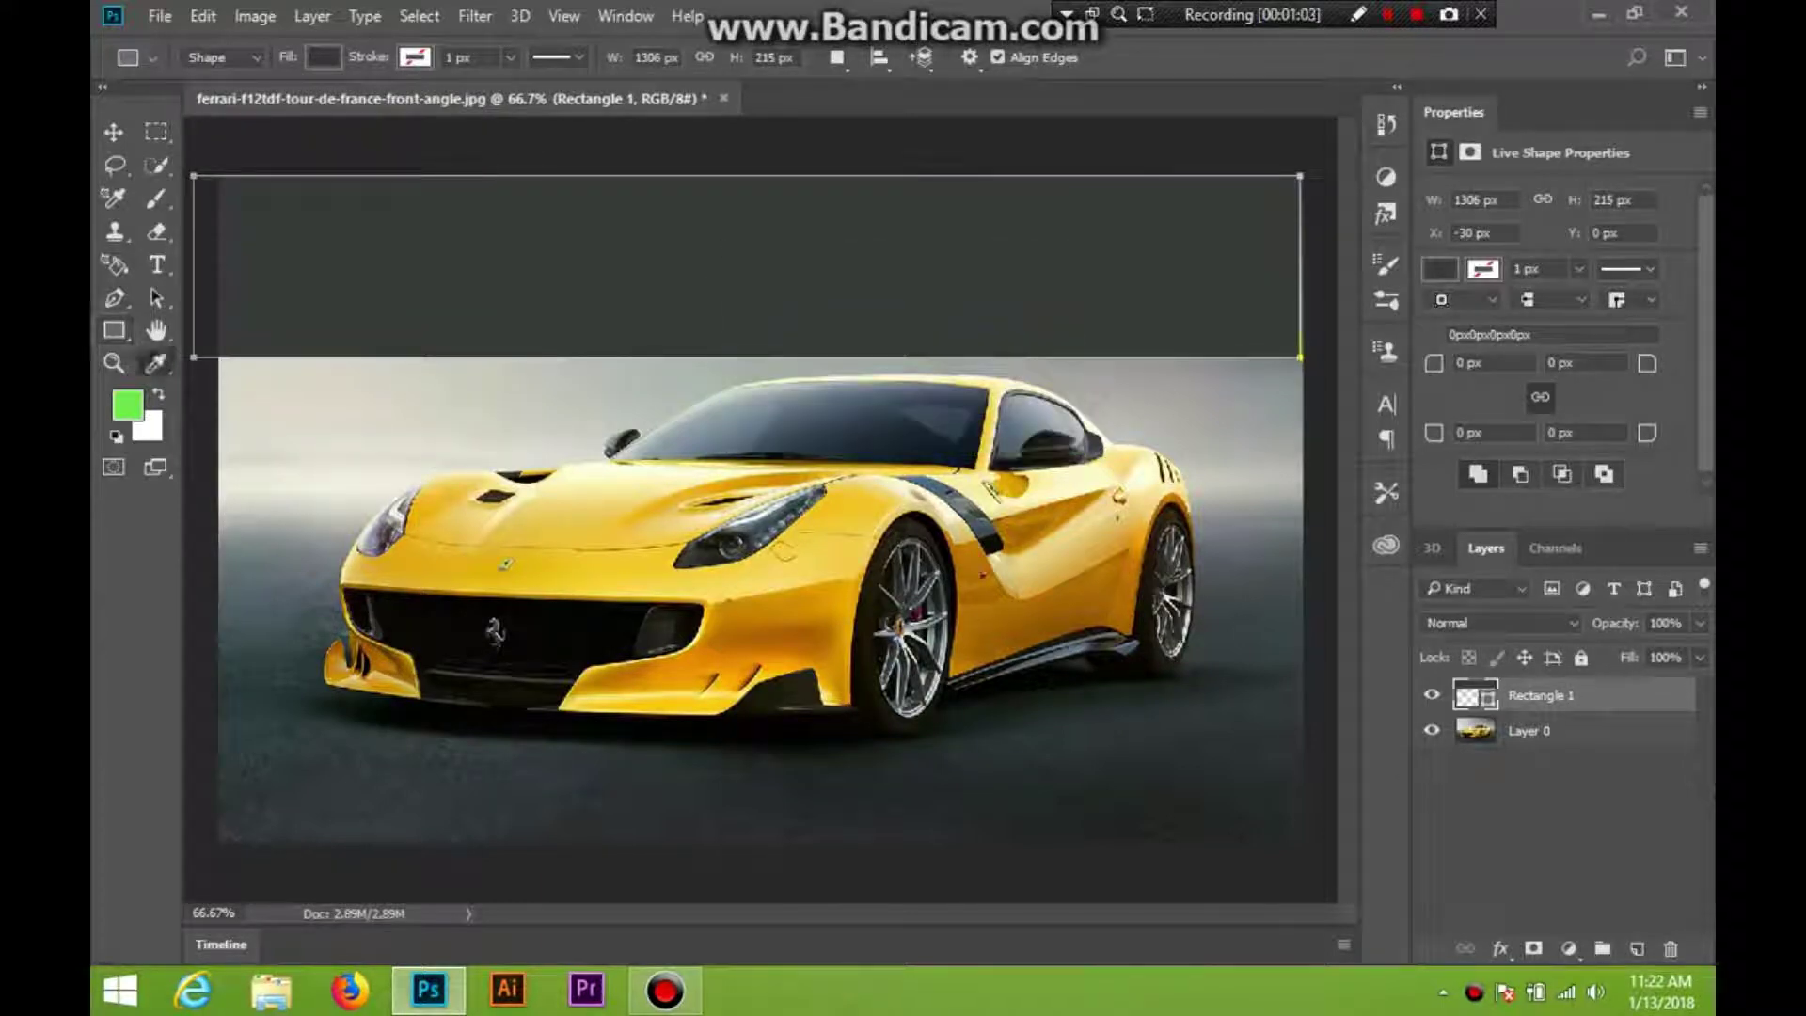
click(597, 463)
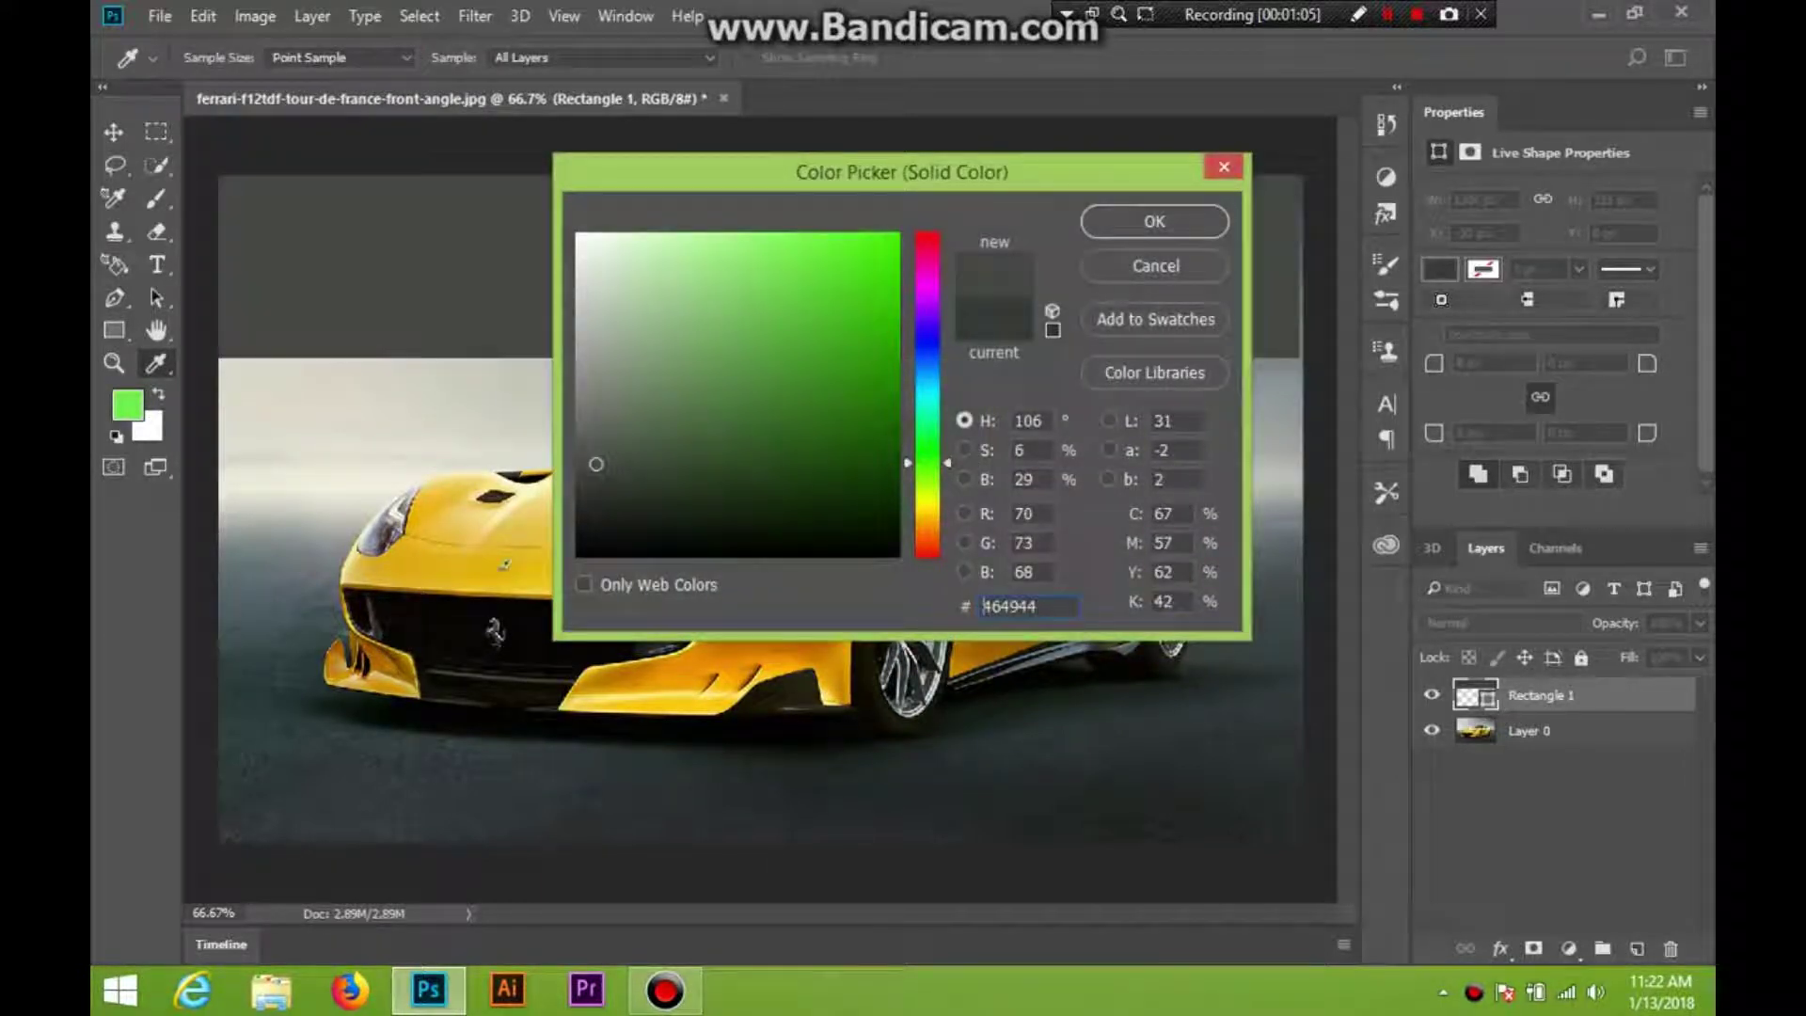
click(1154, 221)
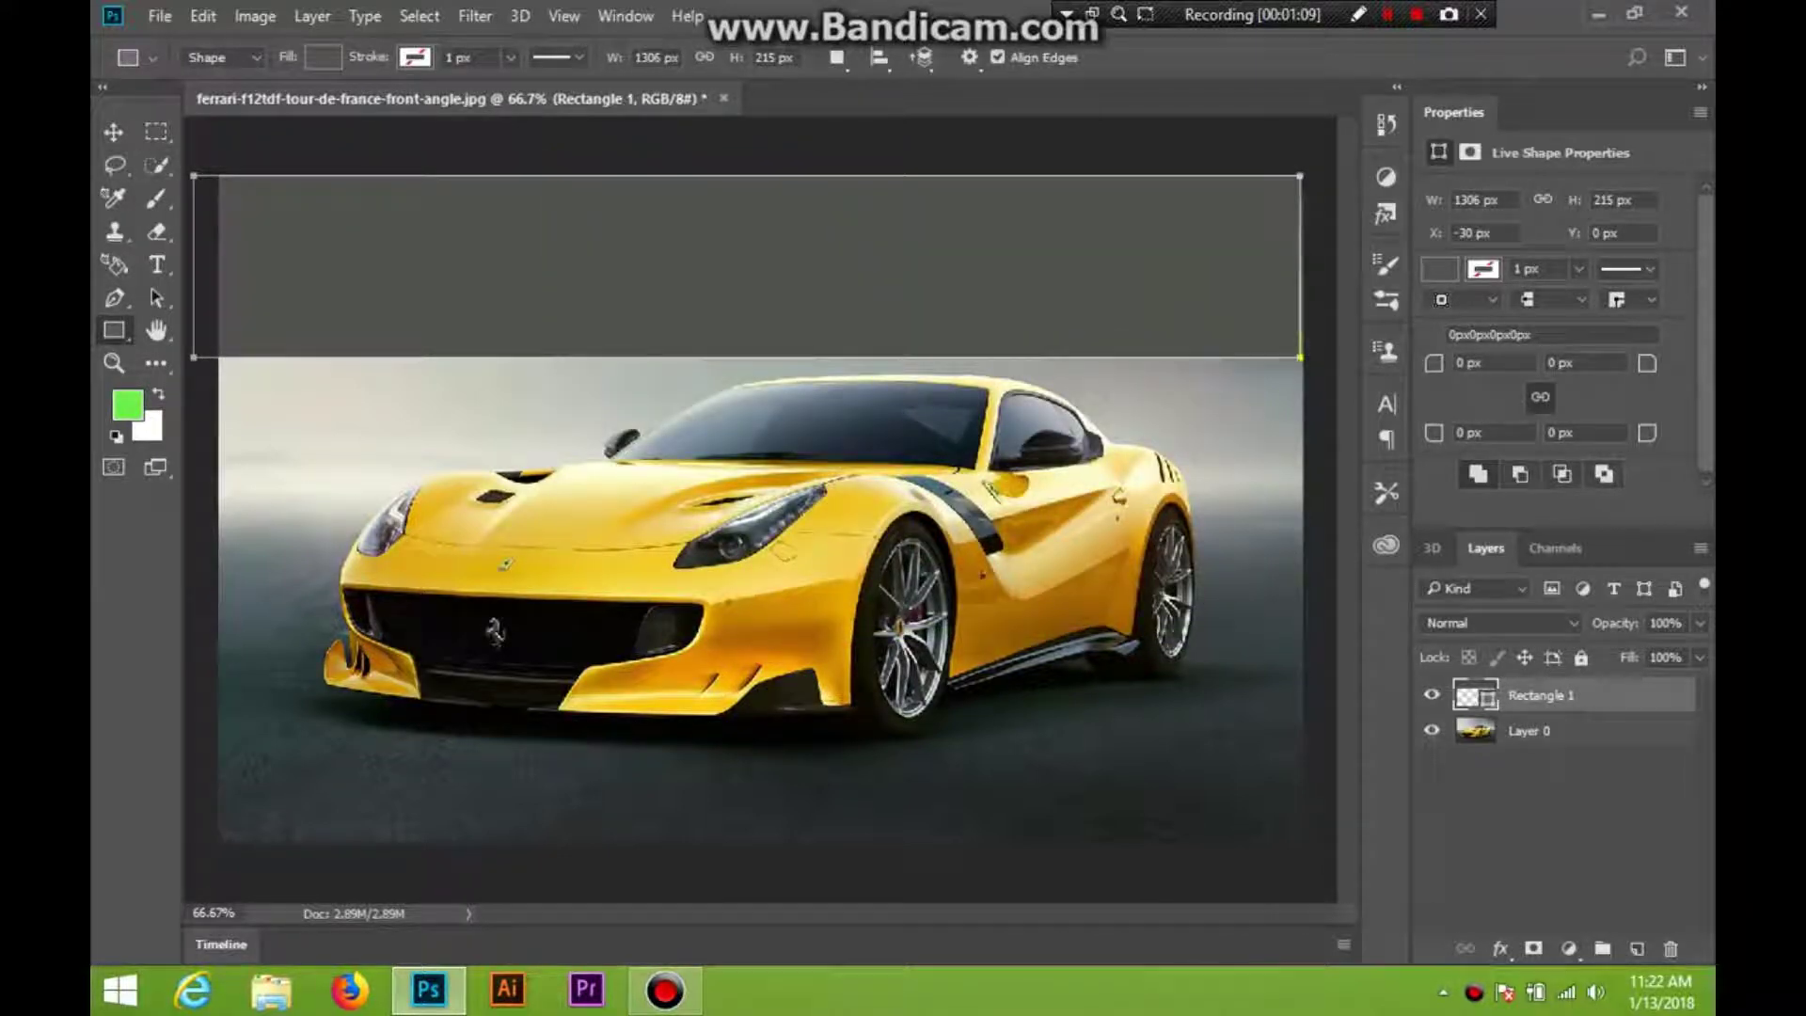
Align the rectangle with the image's left edge, narrow it to about 1283 px to fit the photo, and lower its opacity to 72%
drag(195, 176, 217, 176)
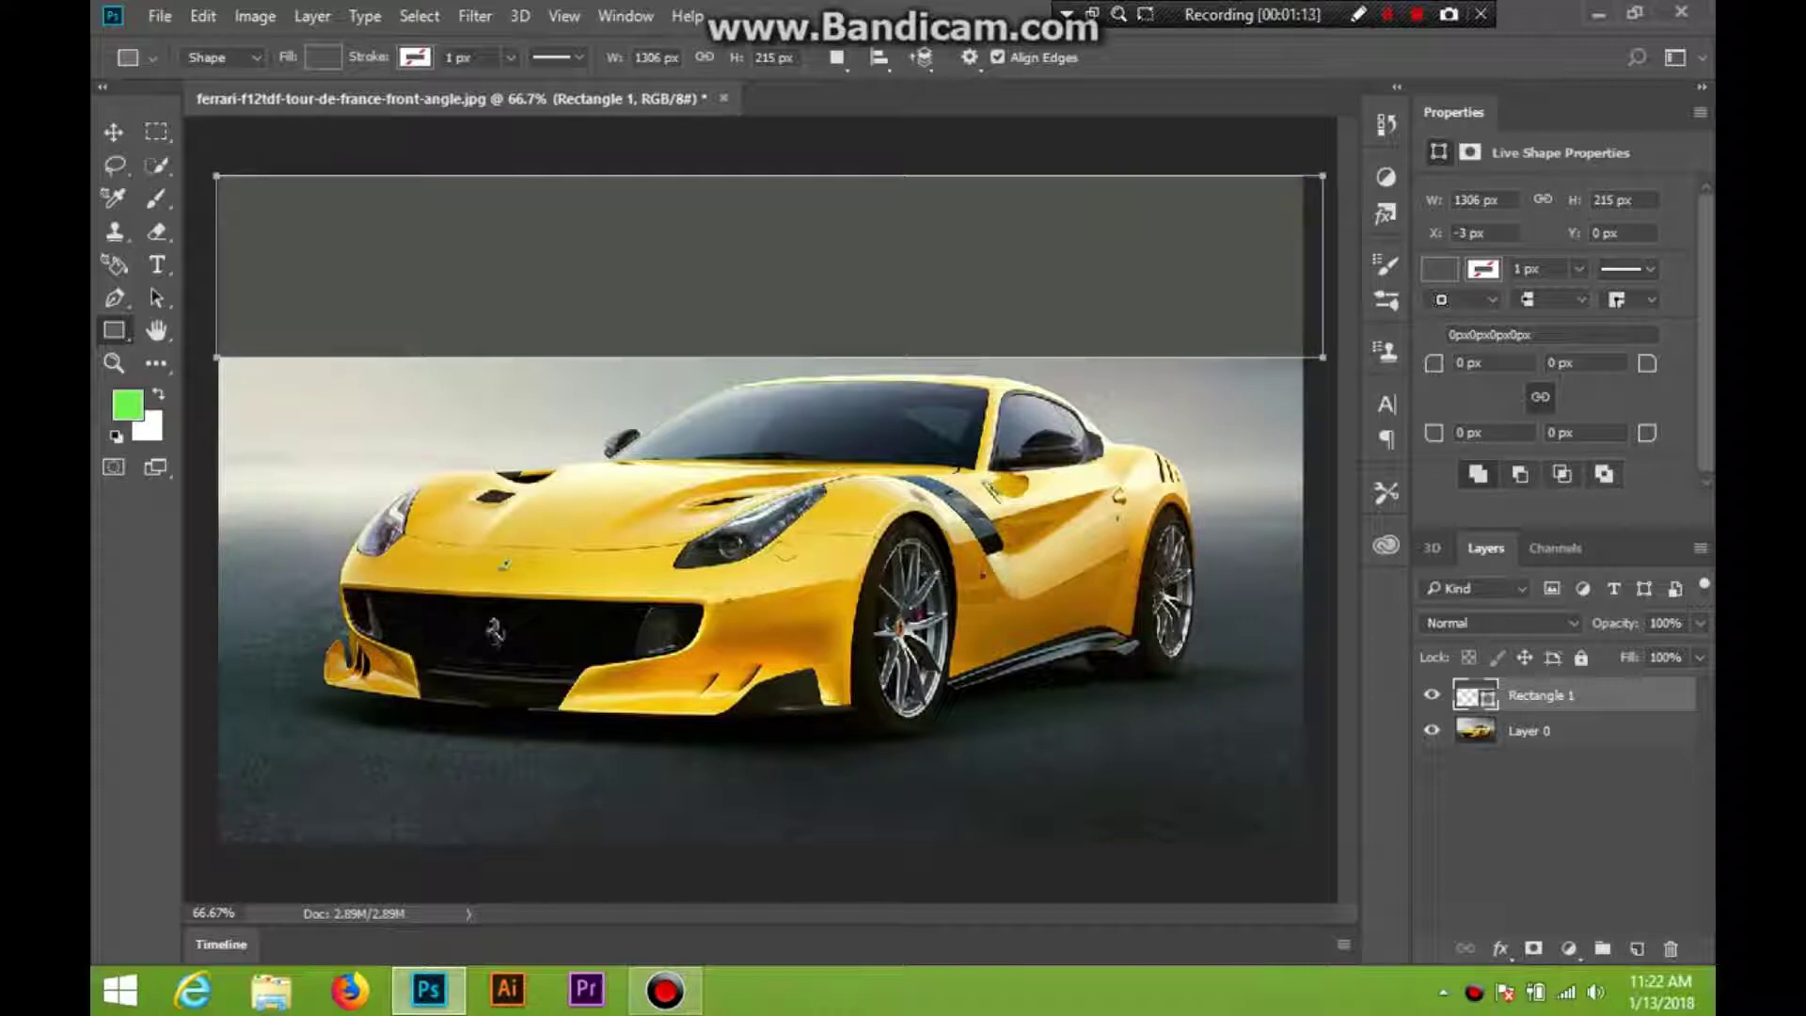
key(ctrl+t)
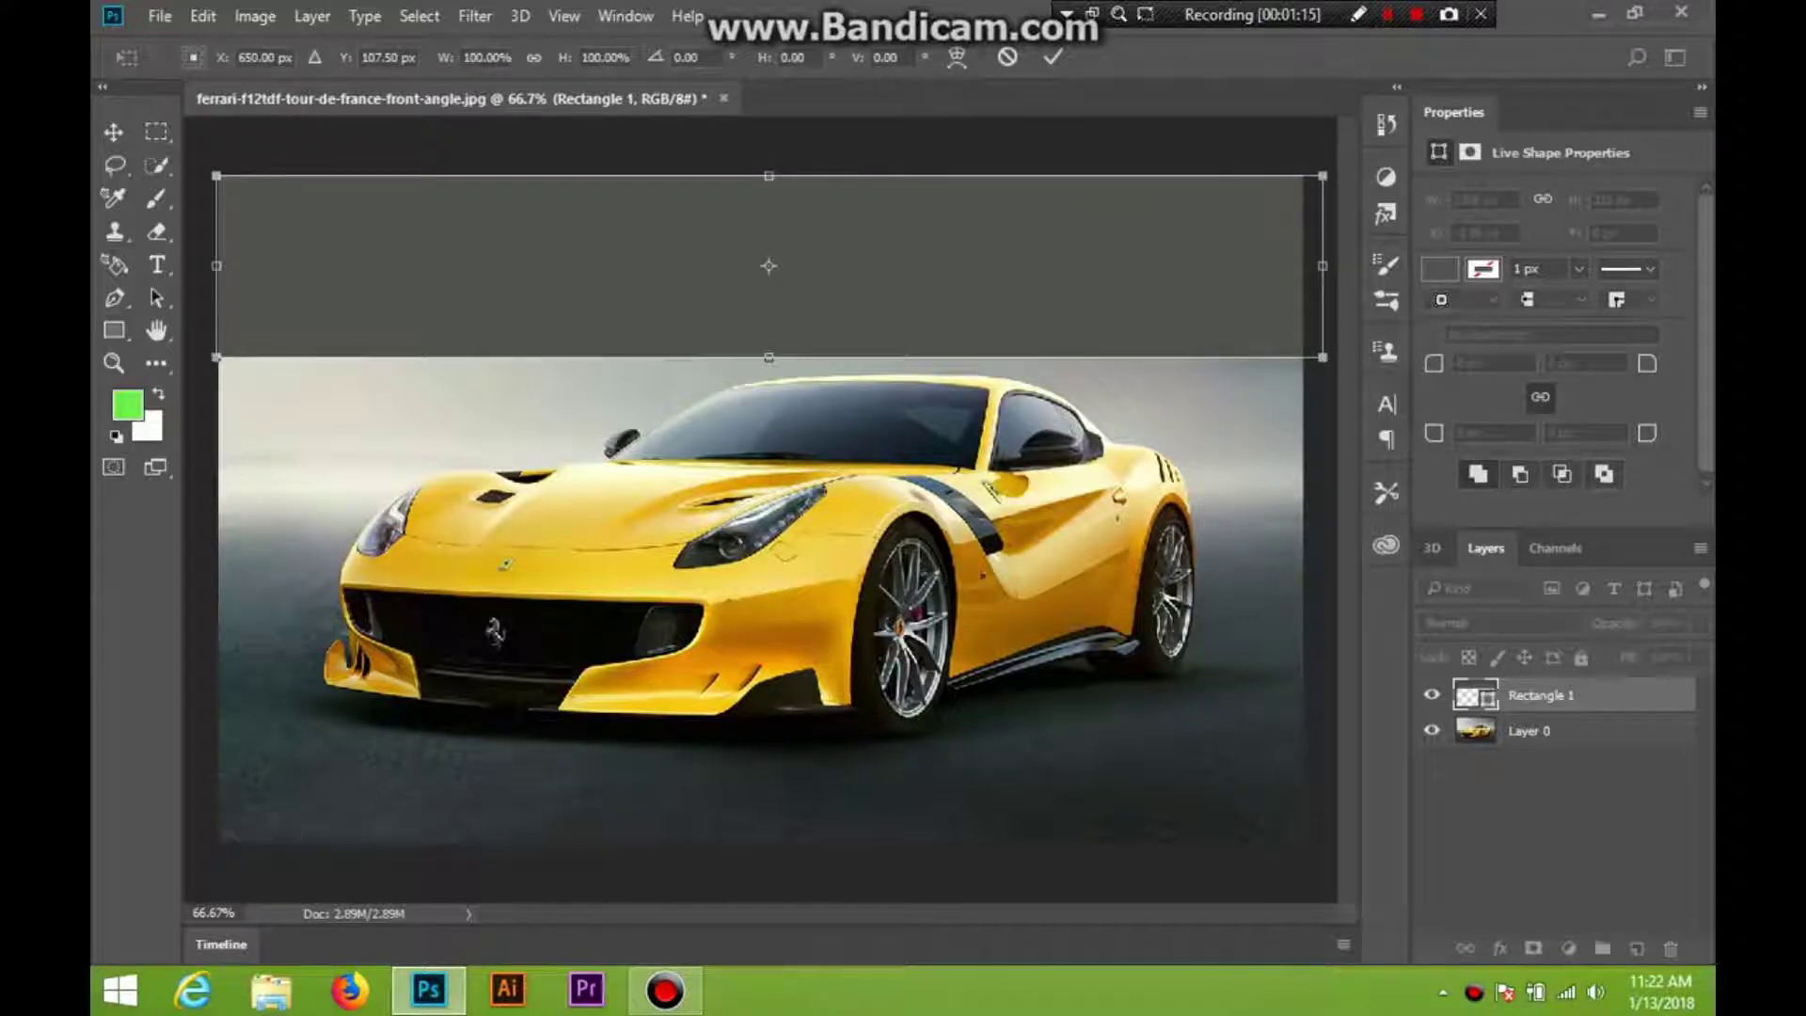
drag(1322, 267, 1301, 266)
click(114, 133)
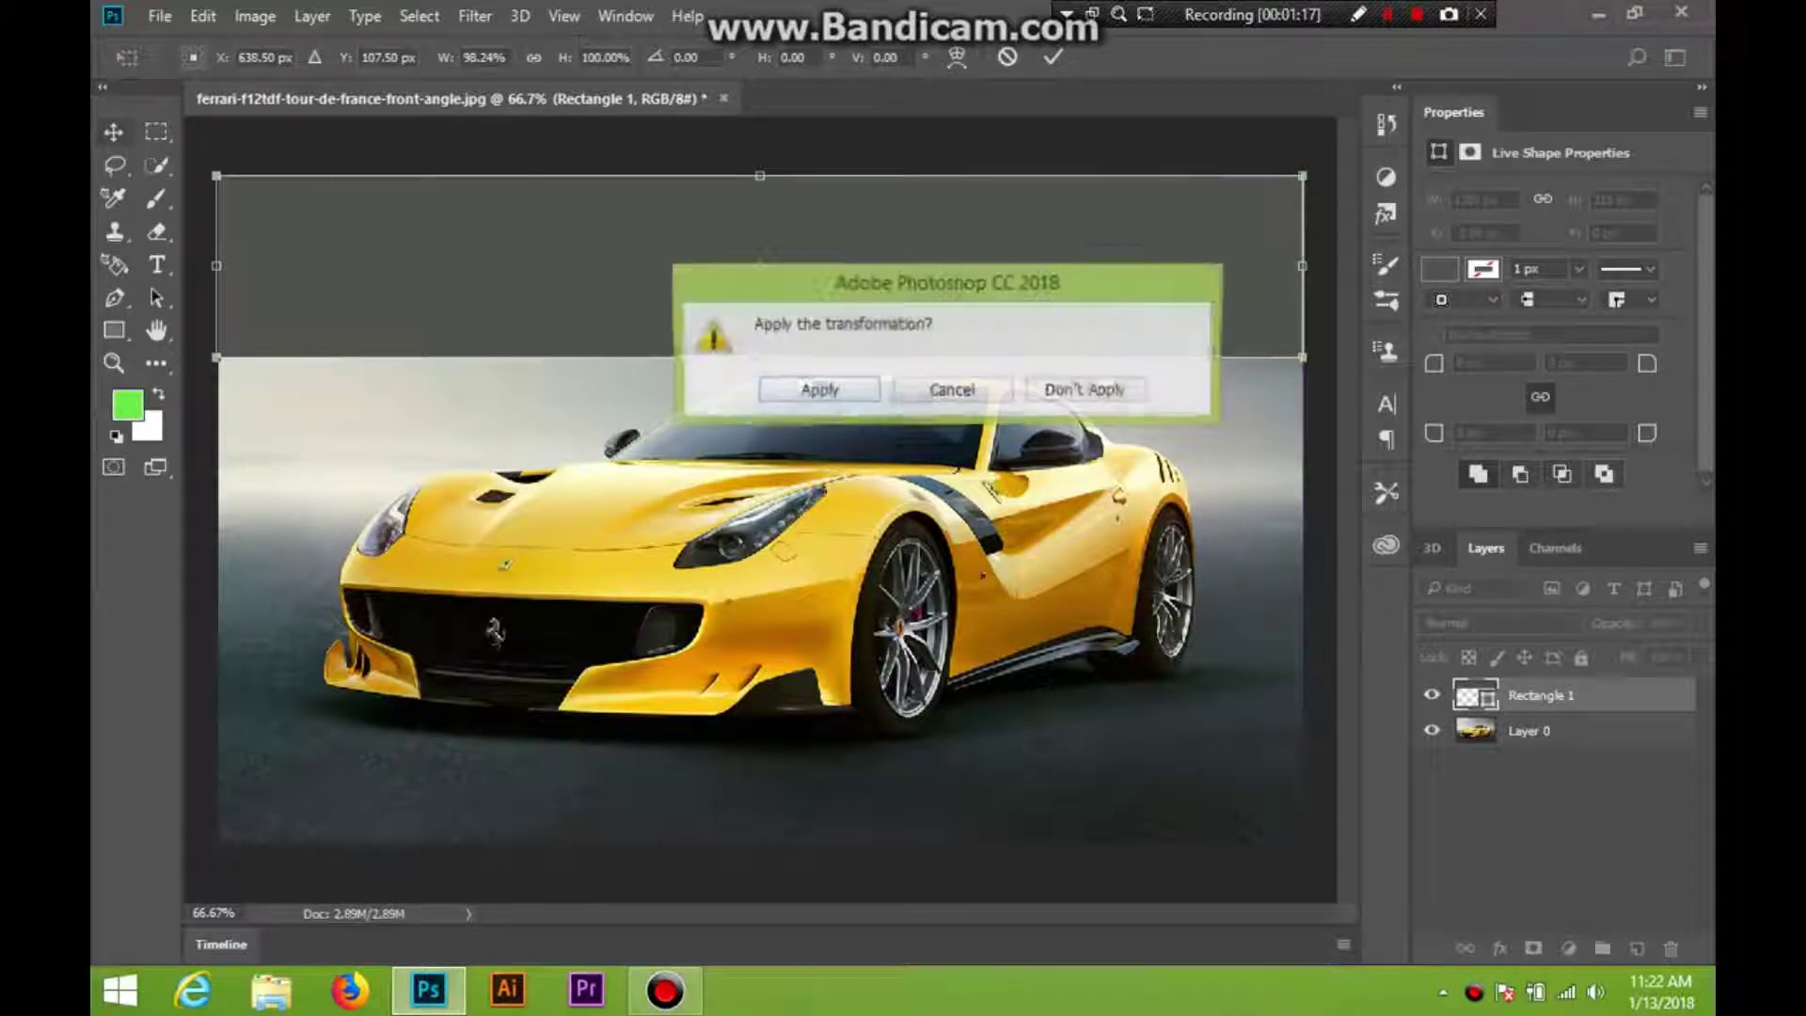
key(Return)
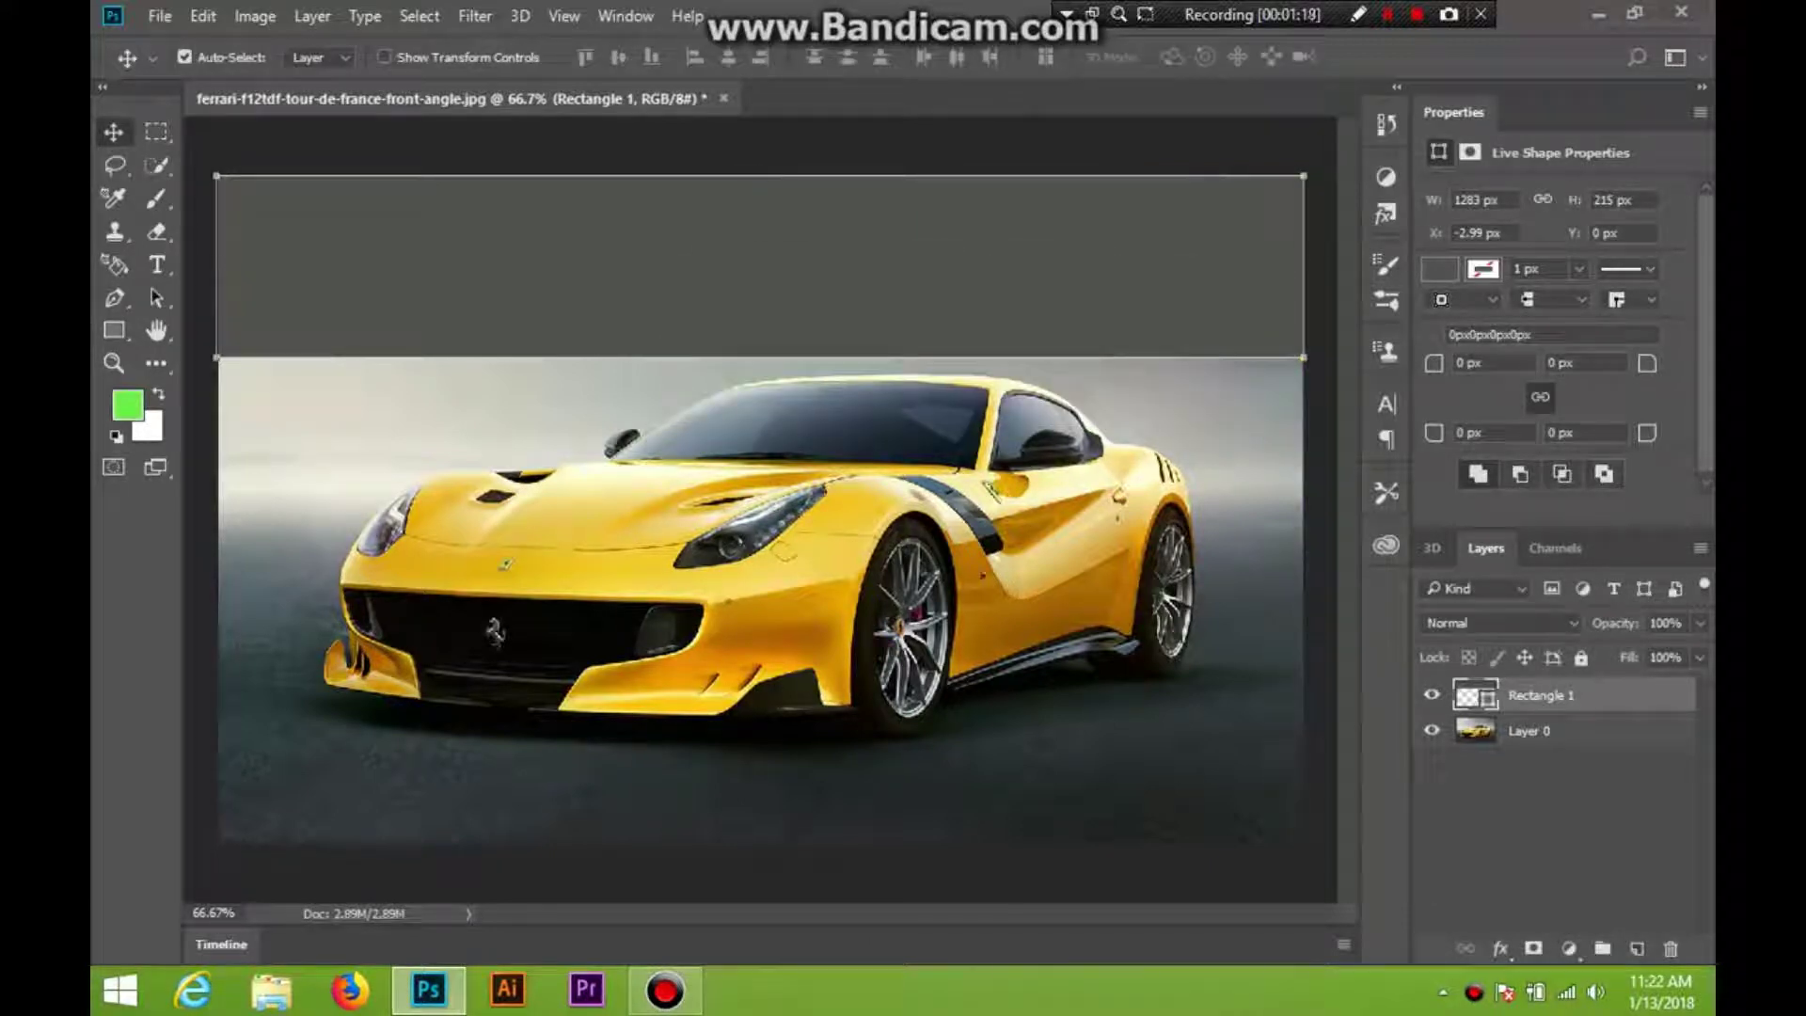
click(1699, 623)
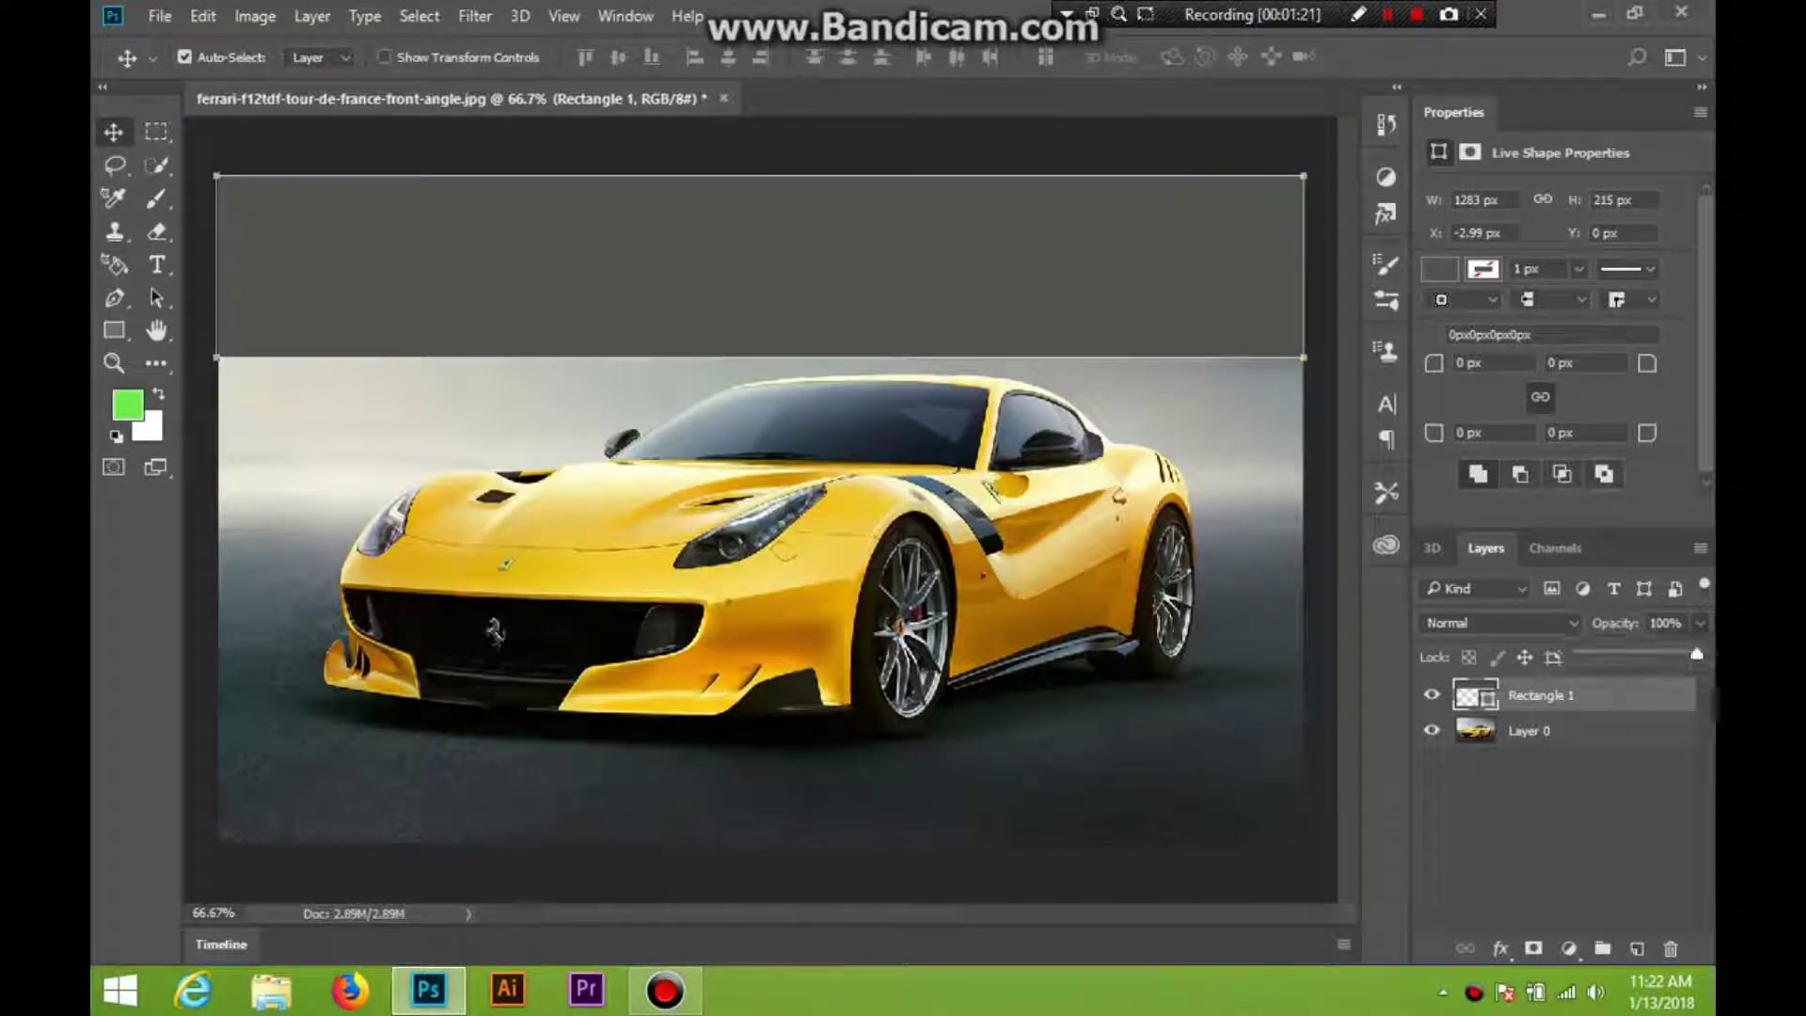
drag(1698, 655, 1664, 654)
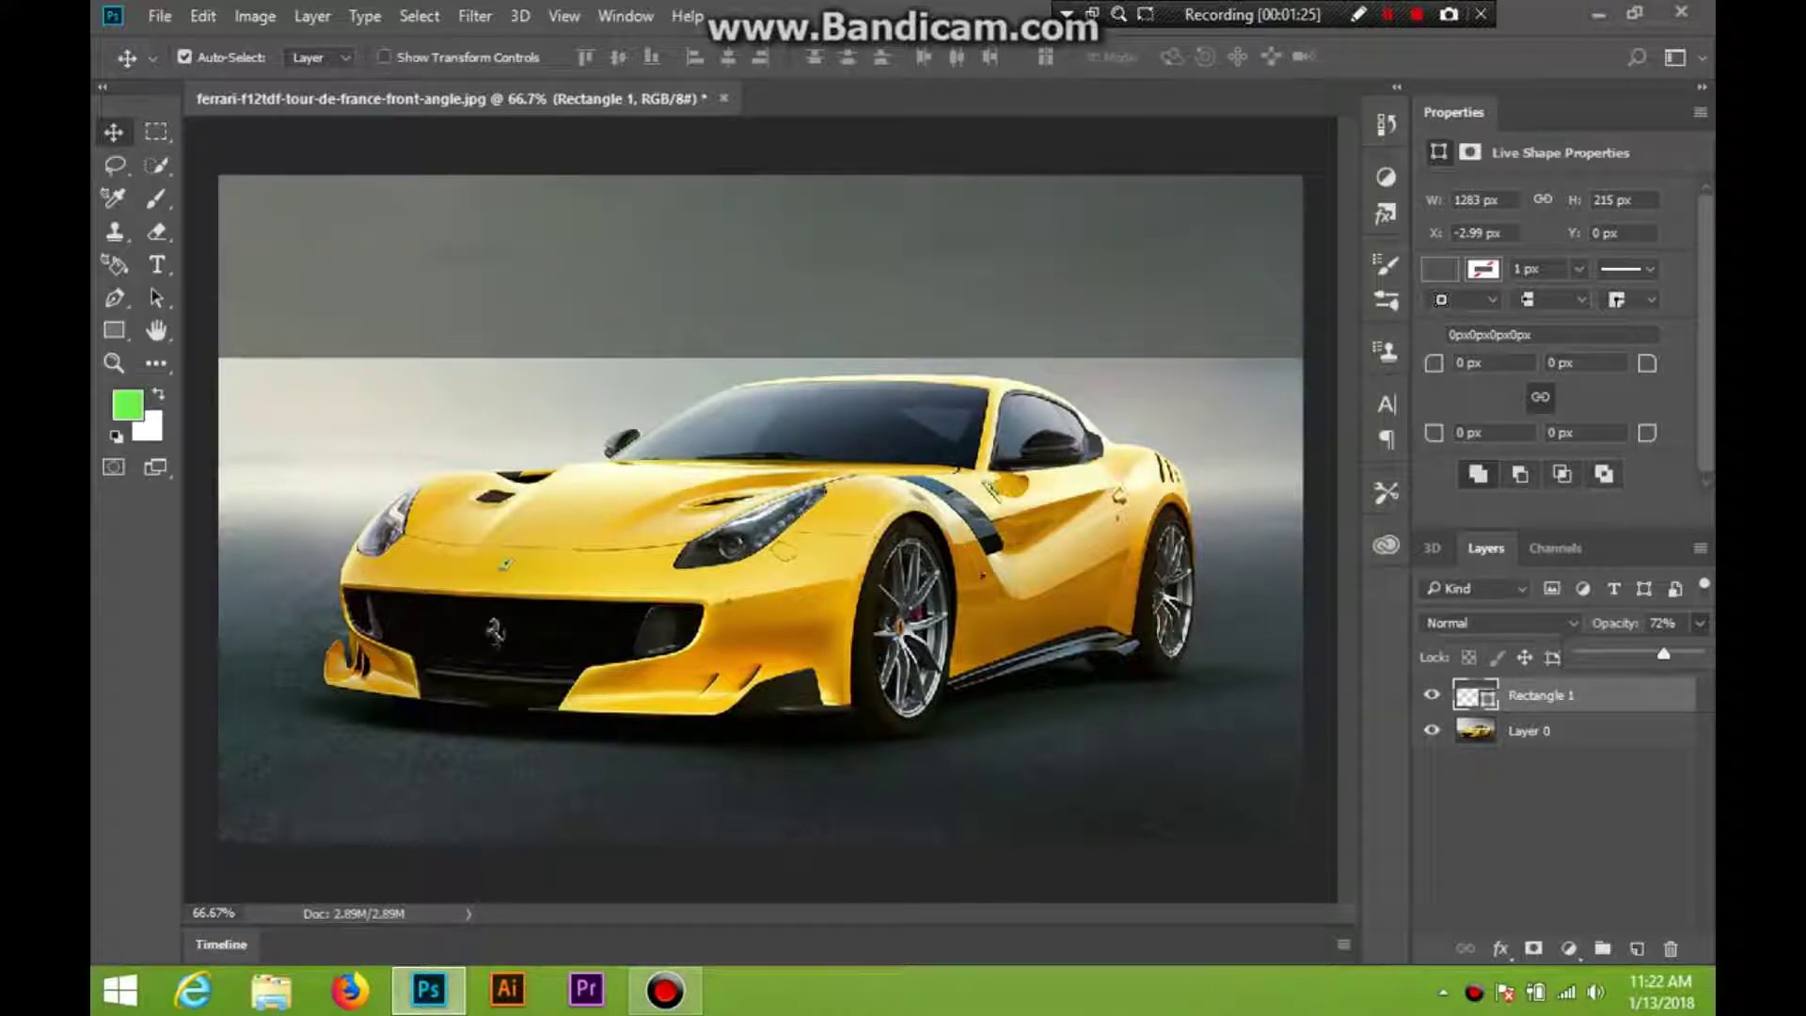
Add the green text "Greenworld" in 72 pt Franklin Gothic Heavy and place it near the grey banner's upper edge, around its middle
key(t)
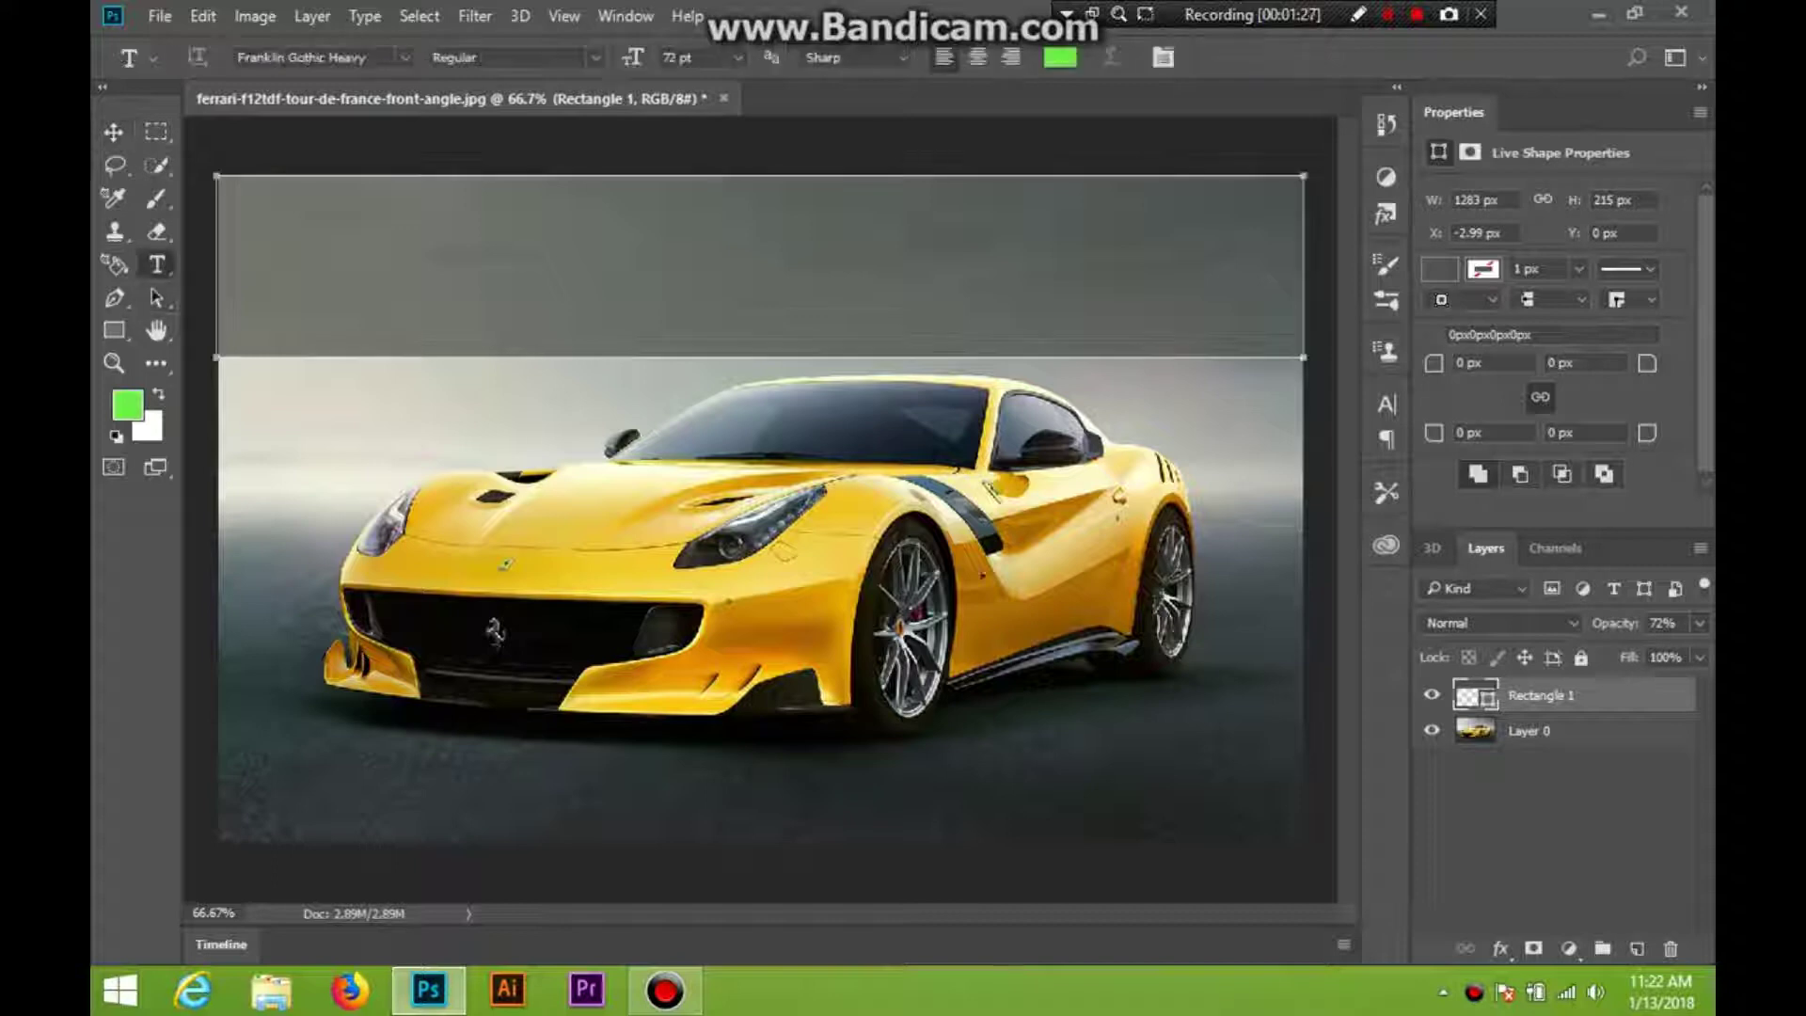
click(515, 466)
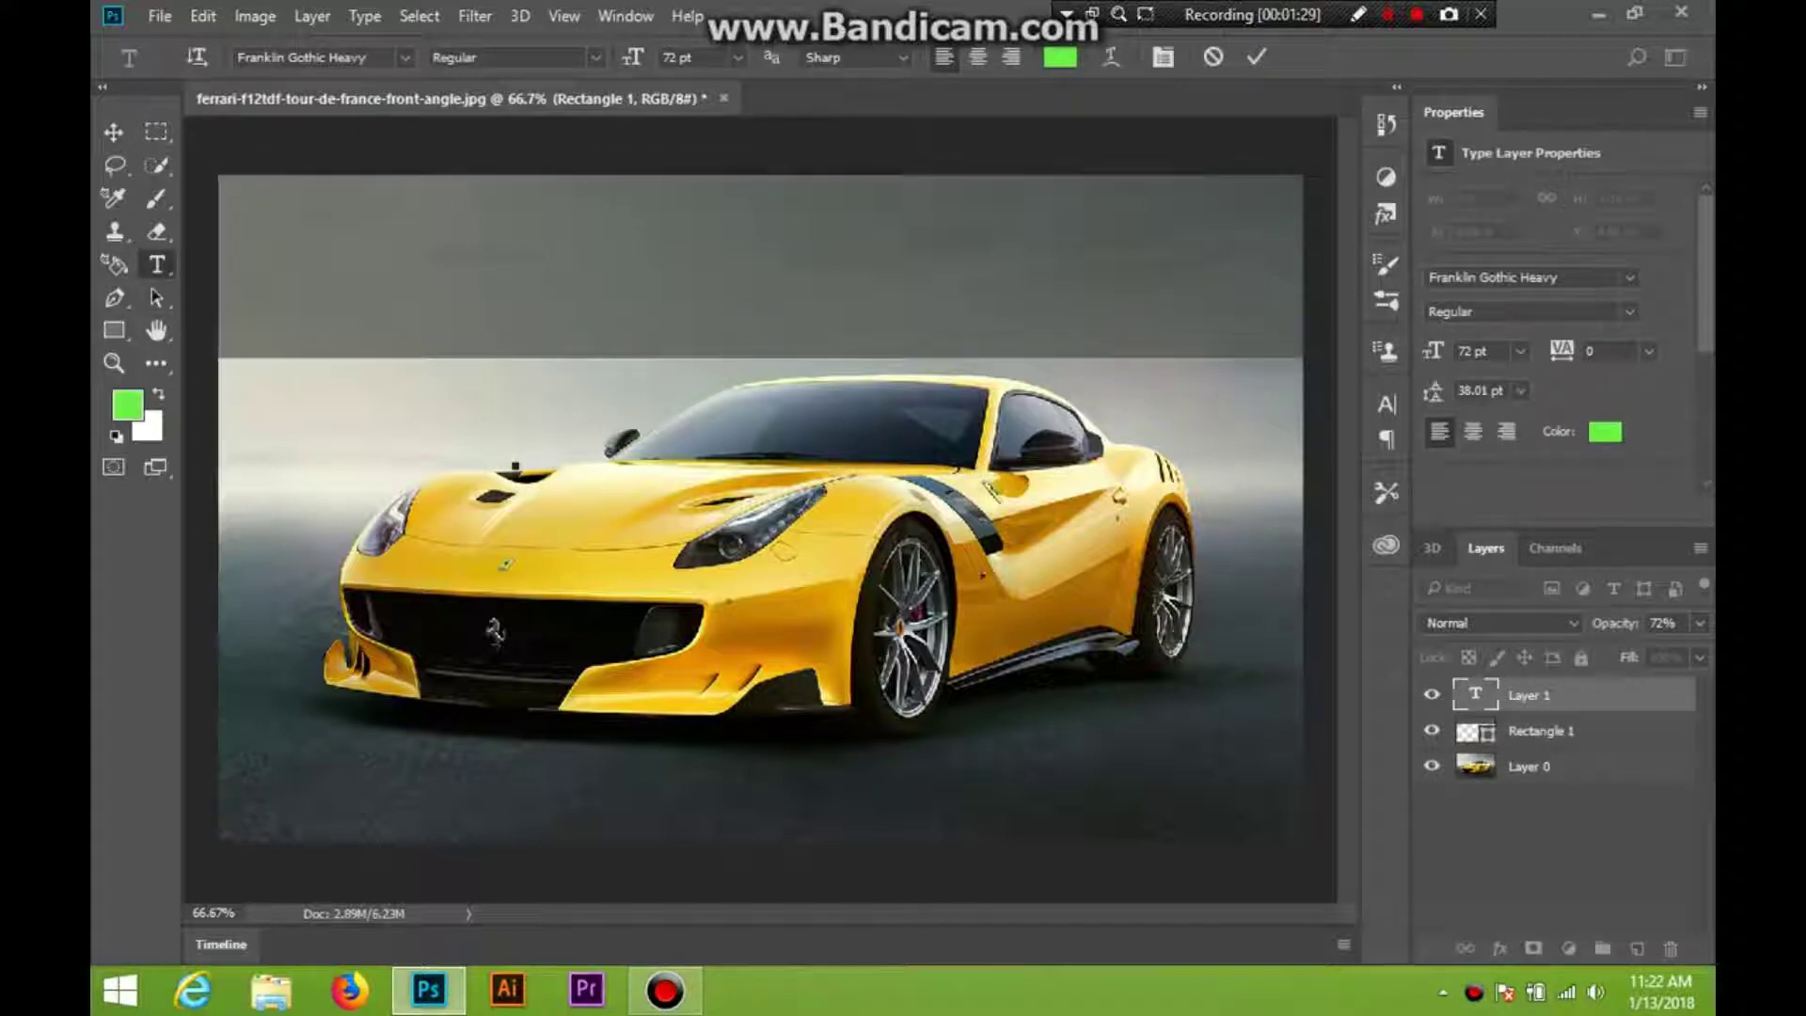
text(Gree)
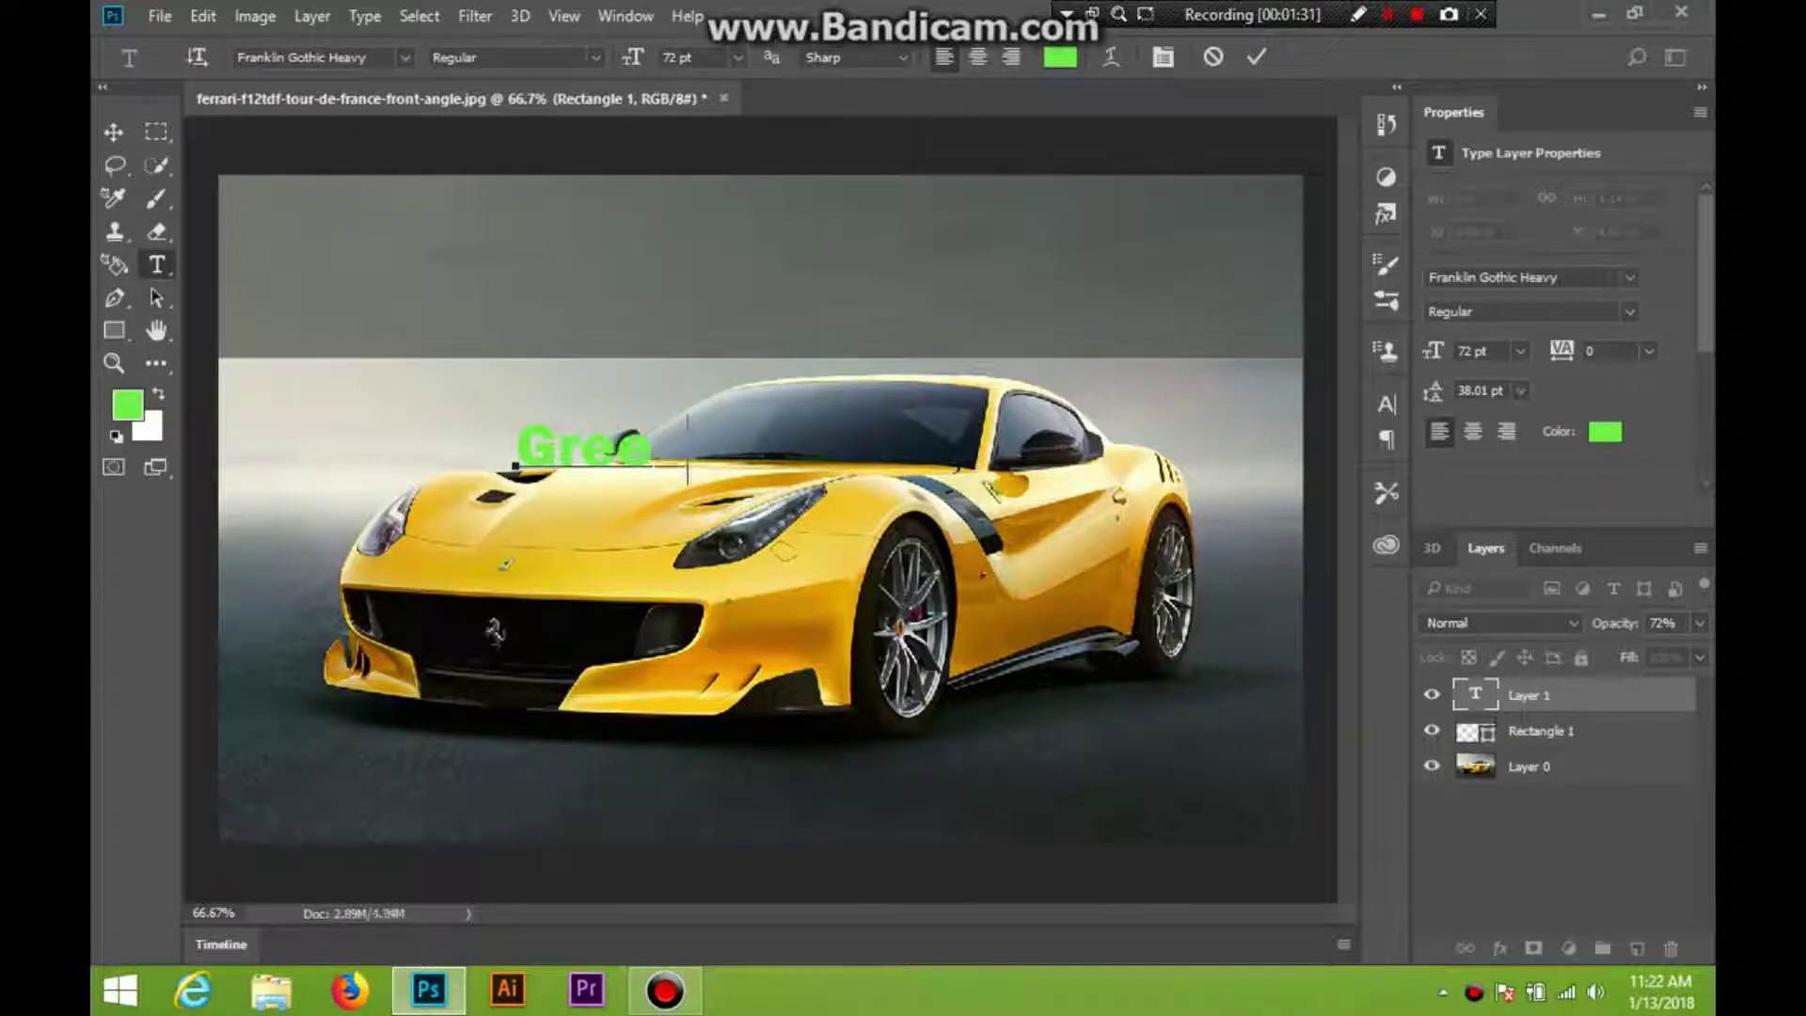
text(nworld)
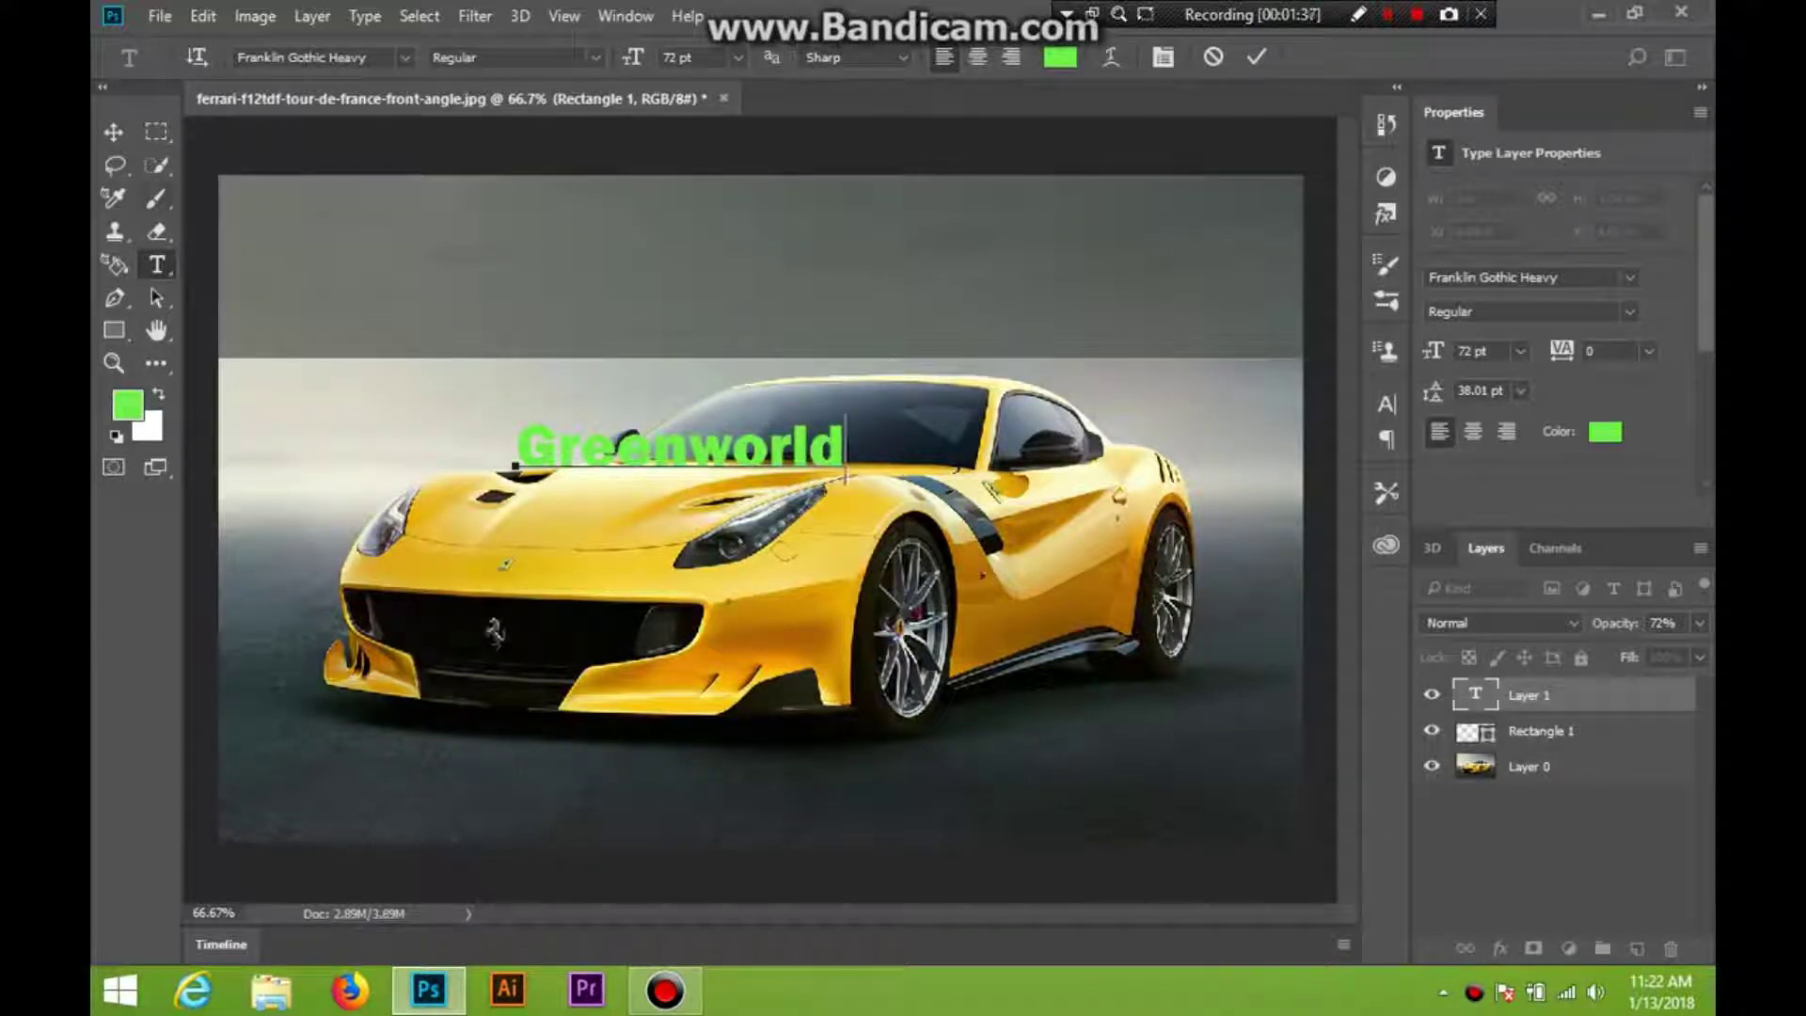
click(114, 133)
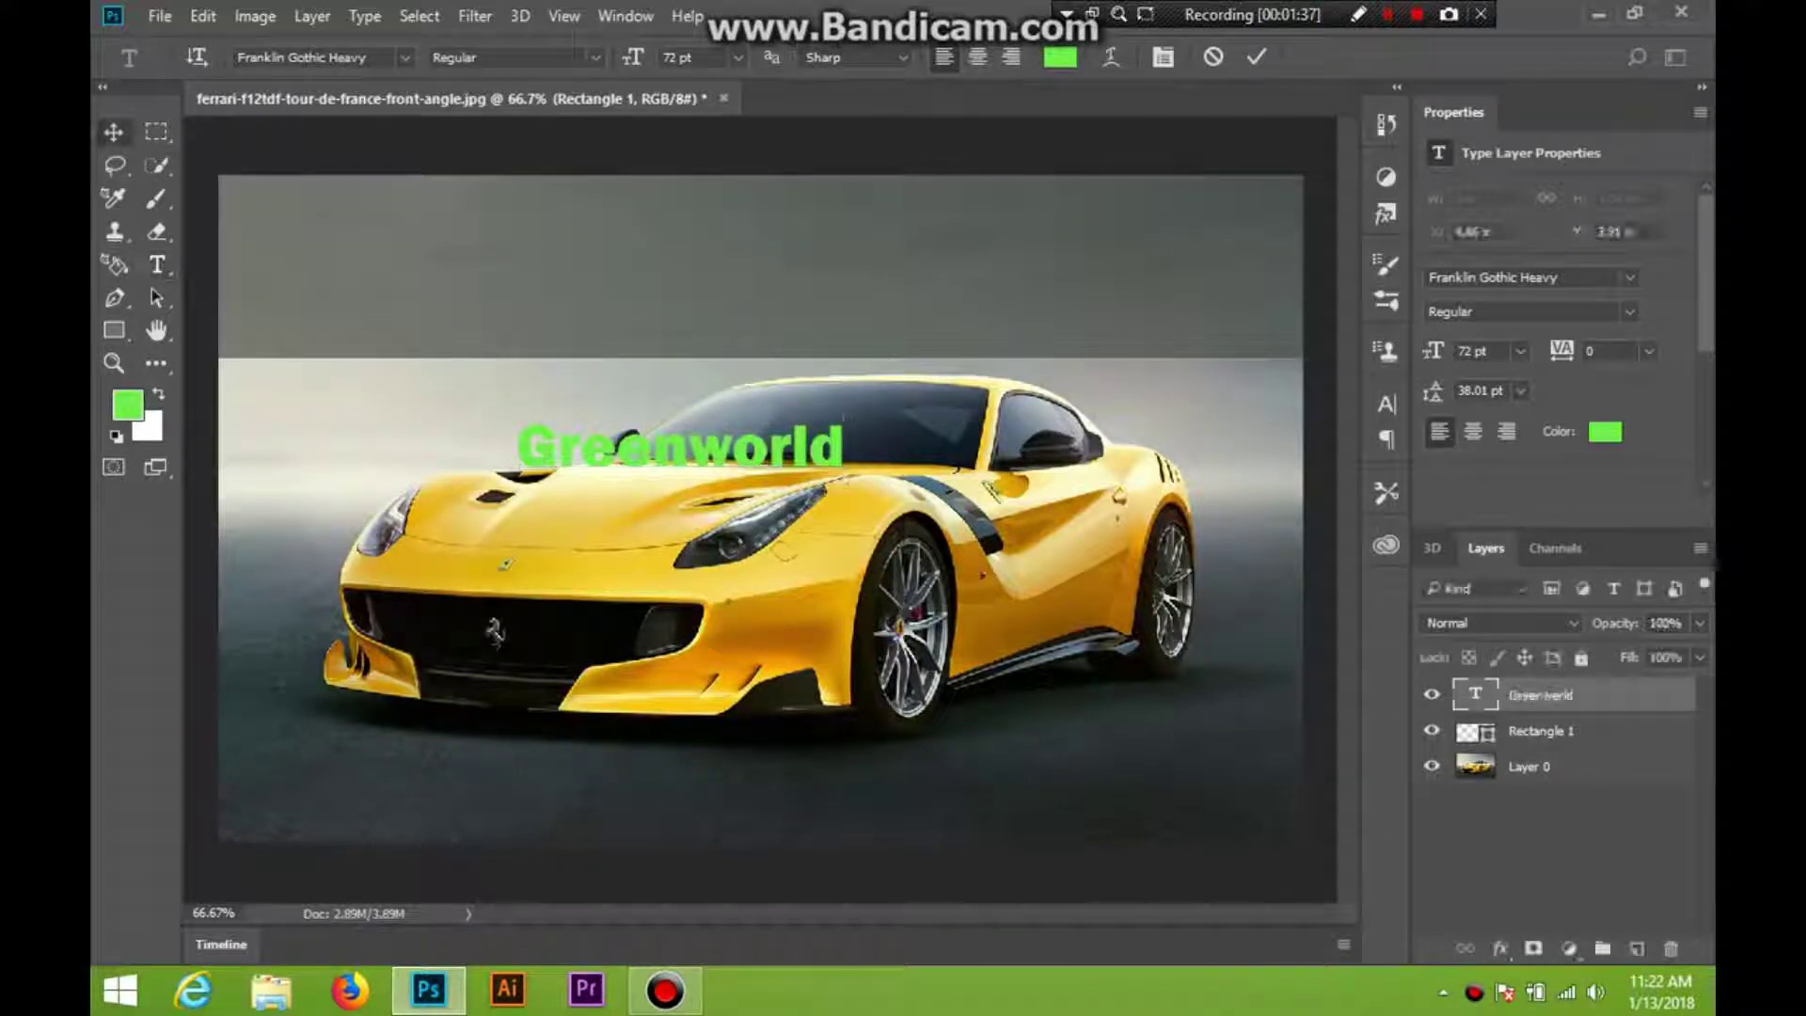
drag(695, 447, 763, 213)
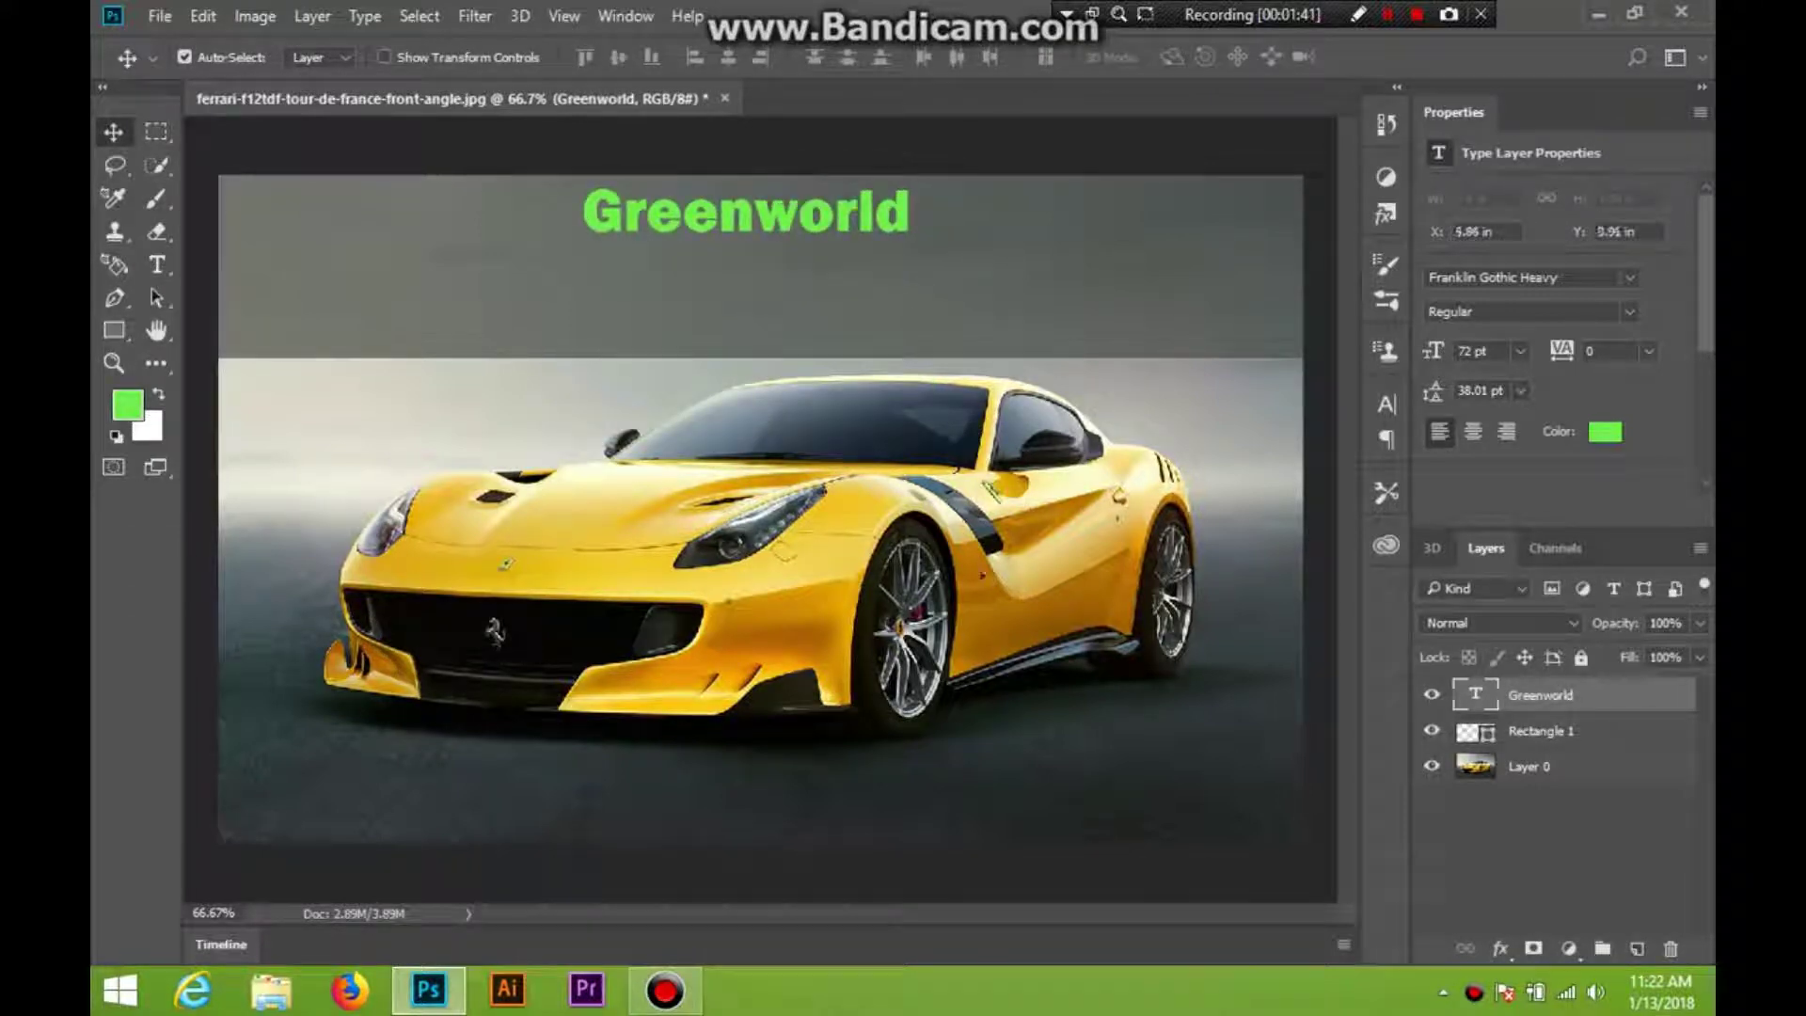
Add the green text "we are looking for green world" as a separate tagline and place it directly below the "Greenworld" title
click(157, 264)
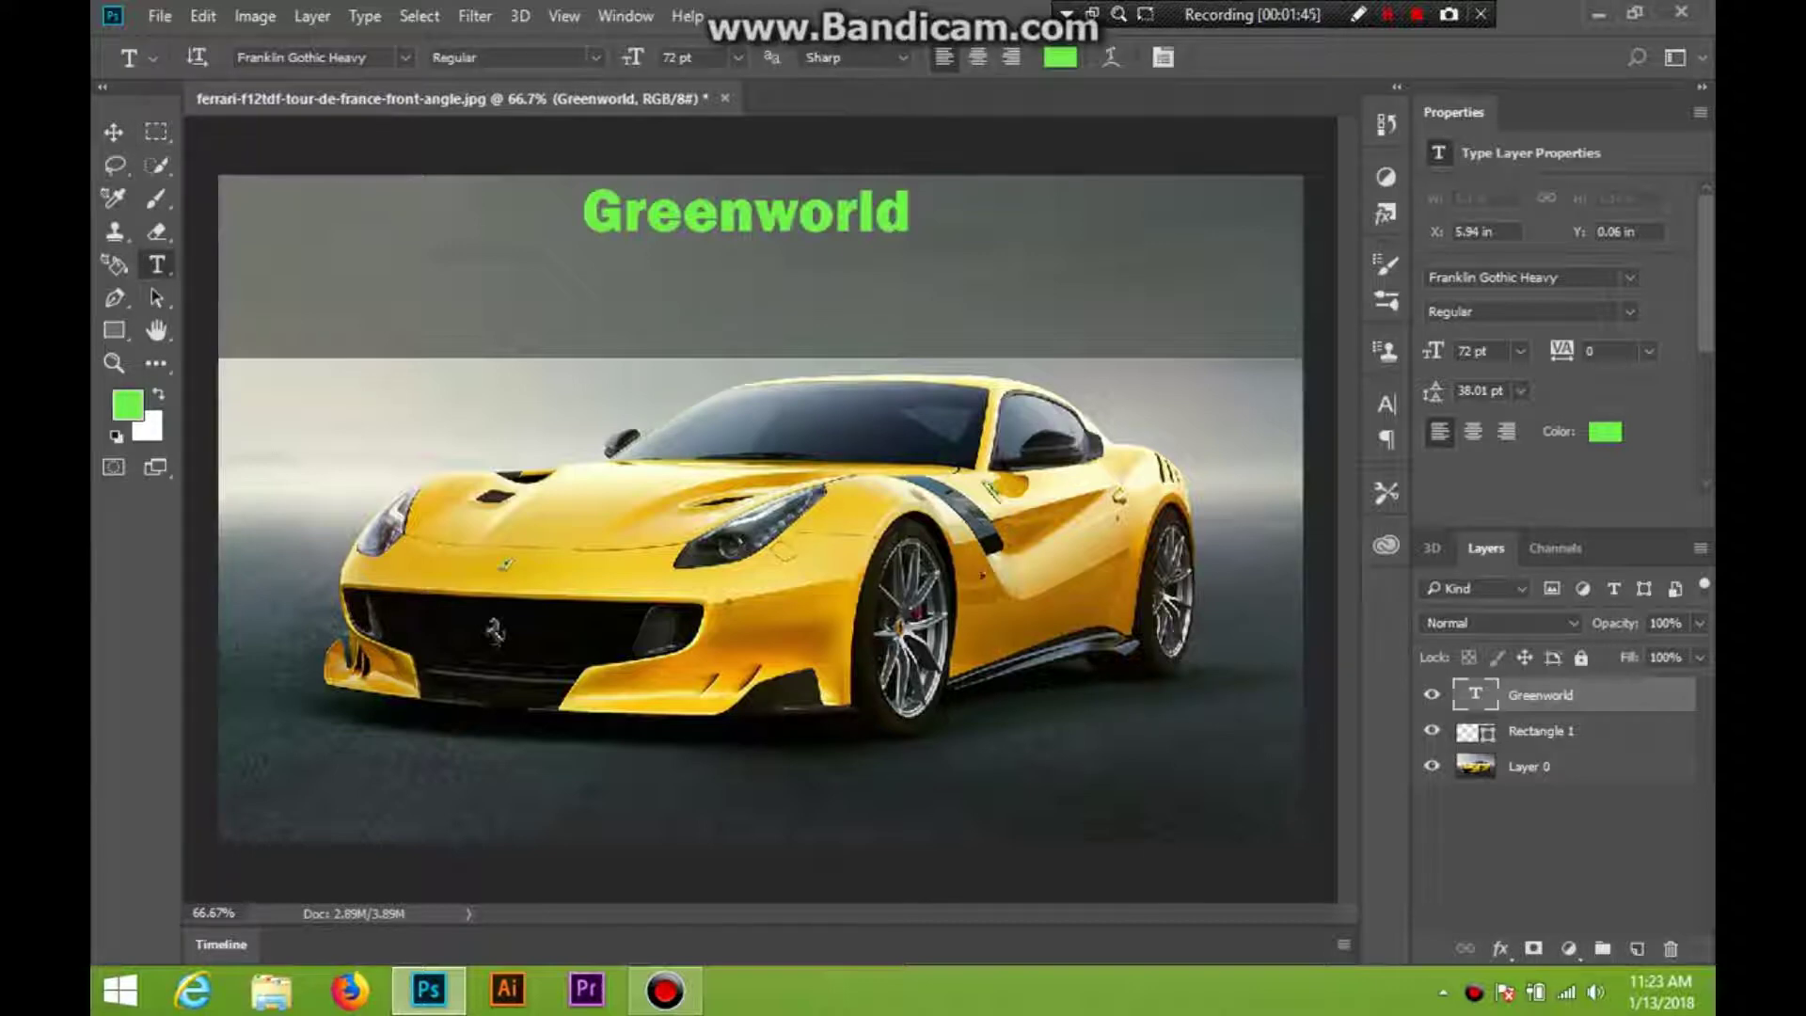
click(602, 404)
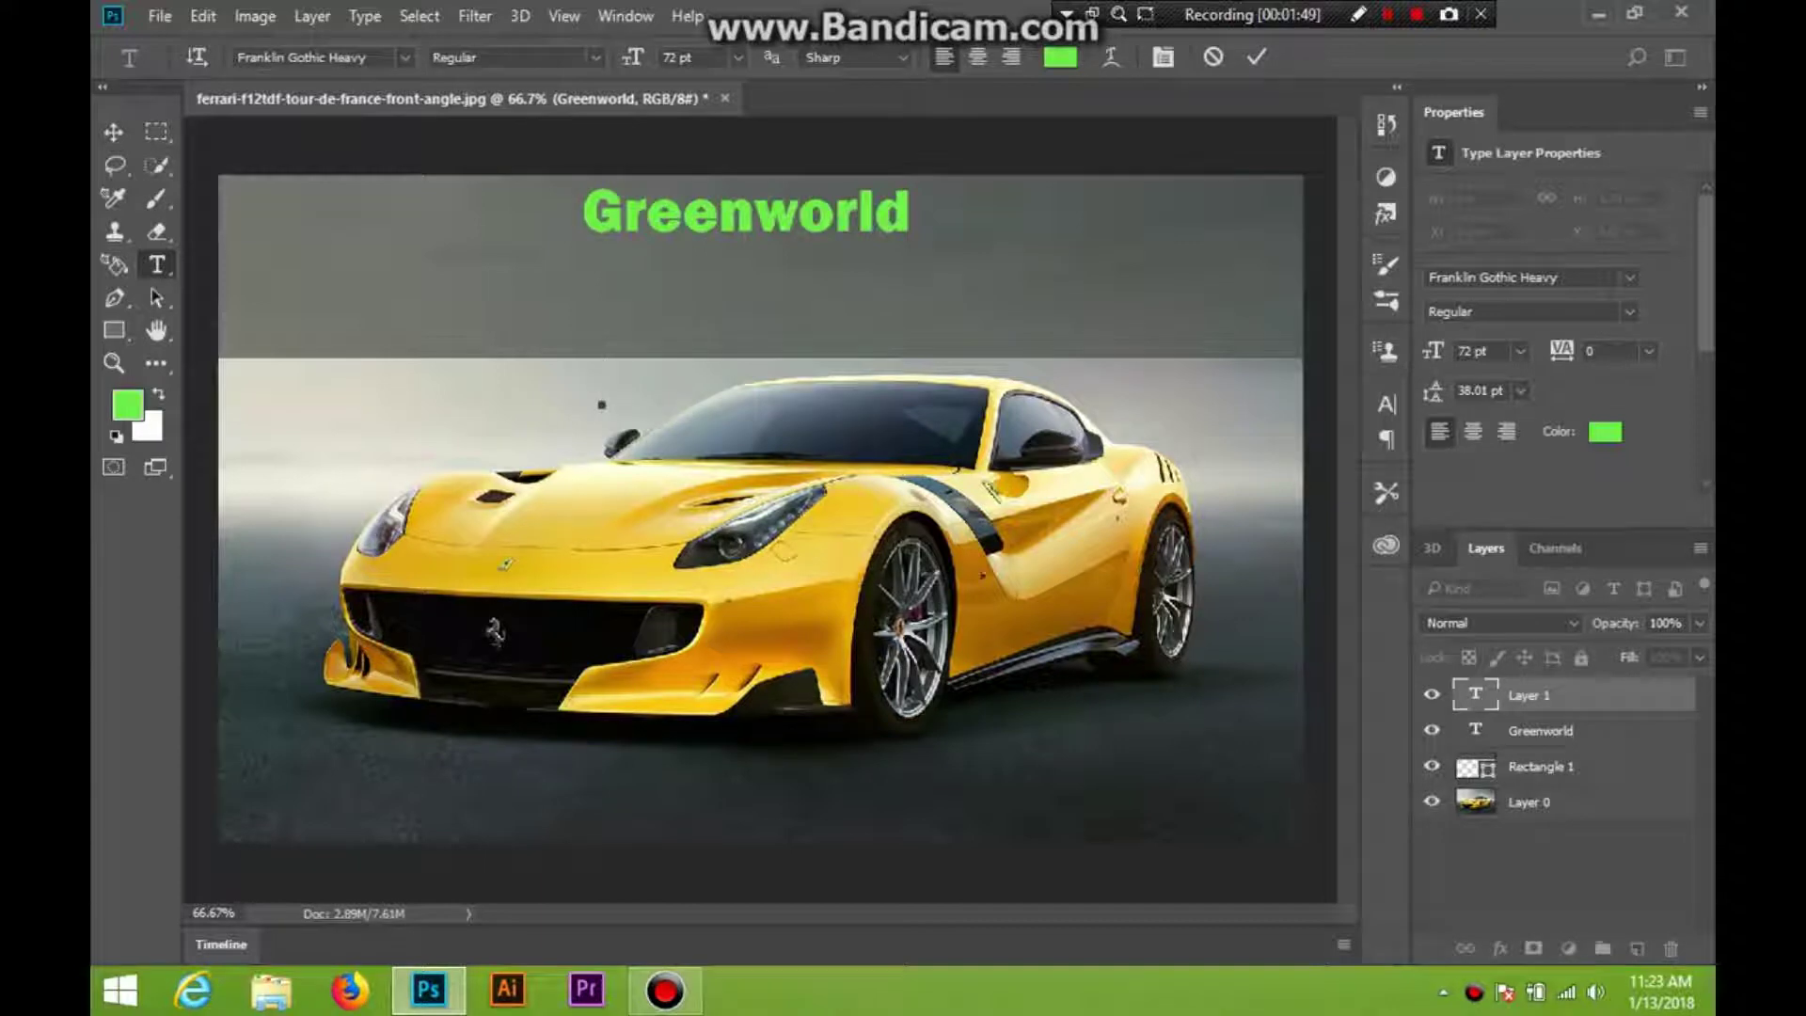
text(we are )
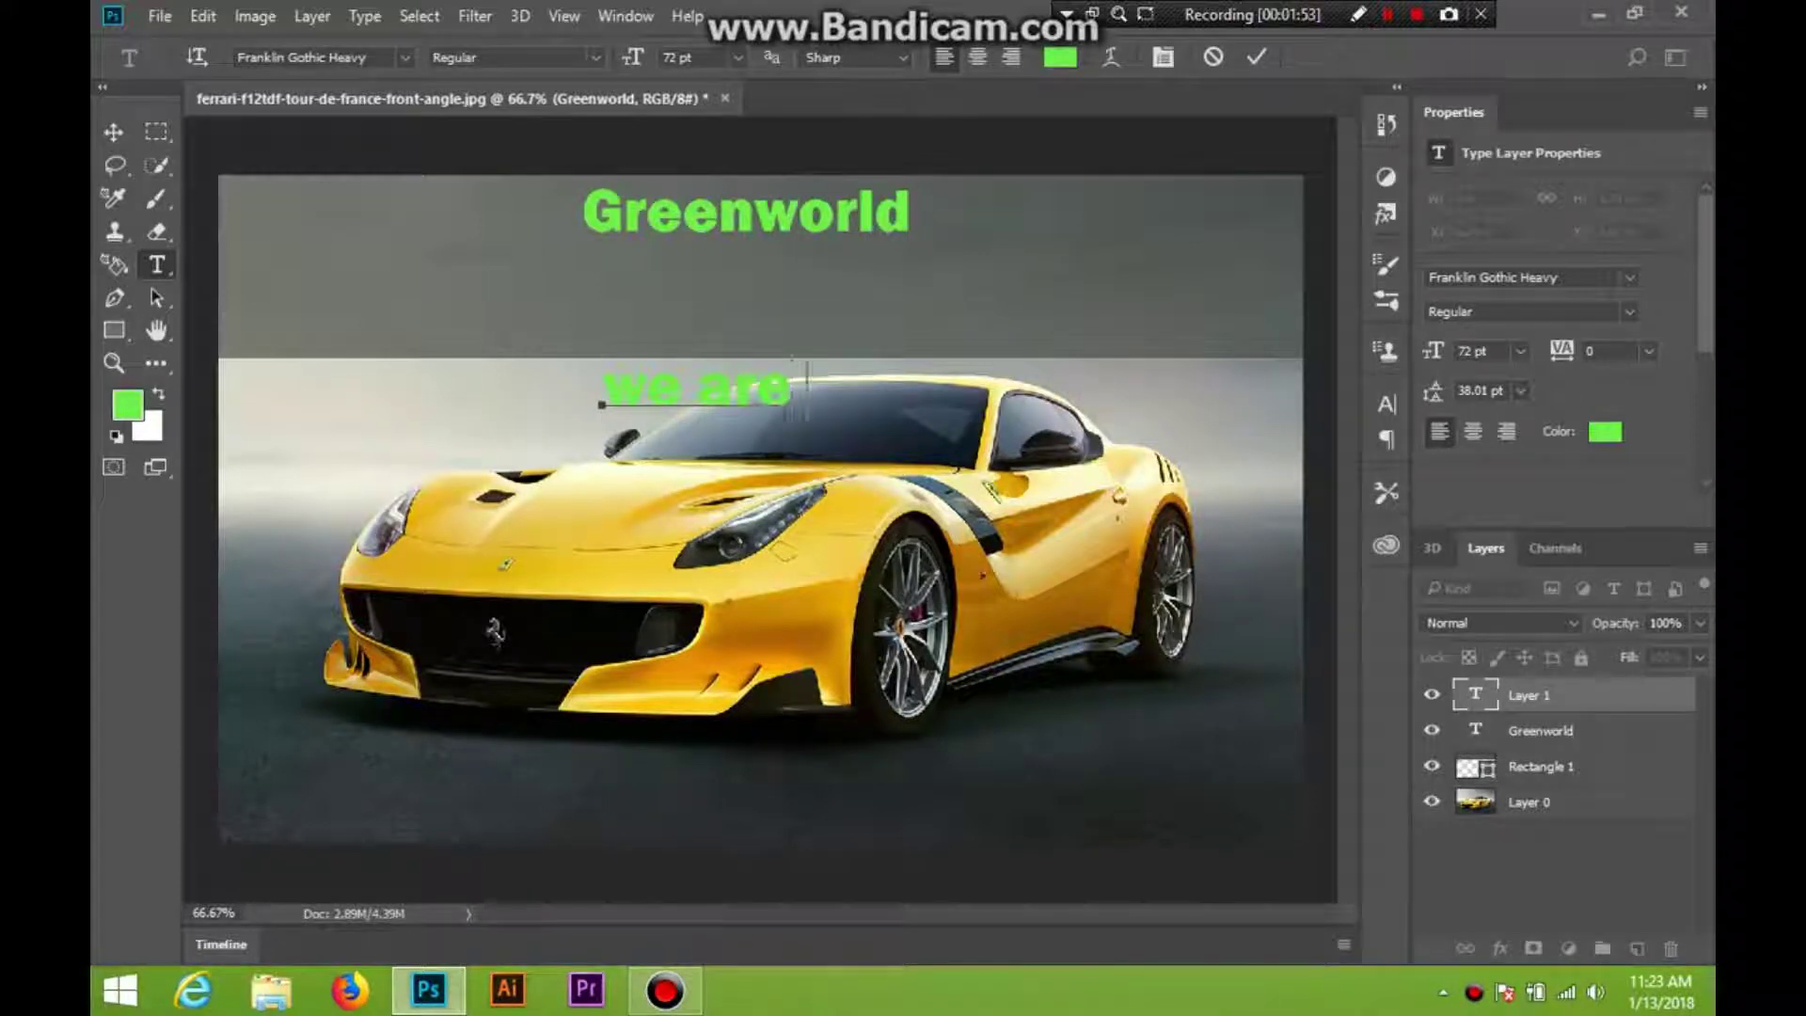
text(loo)
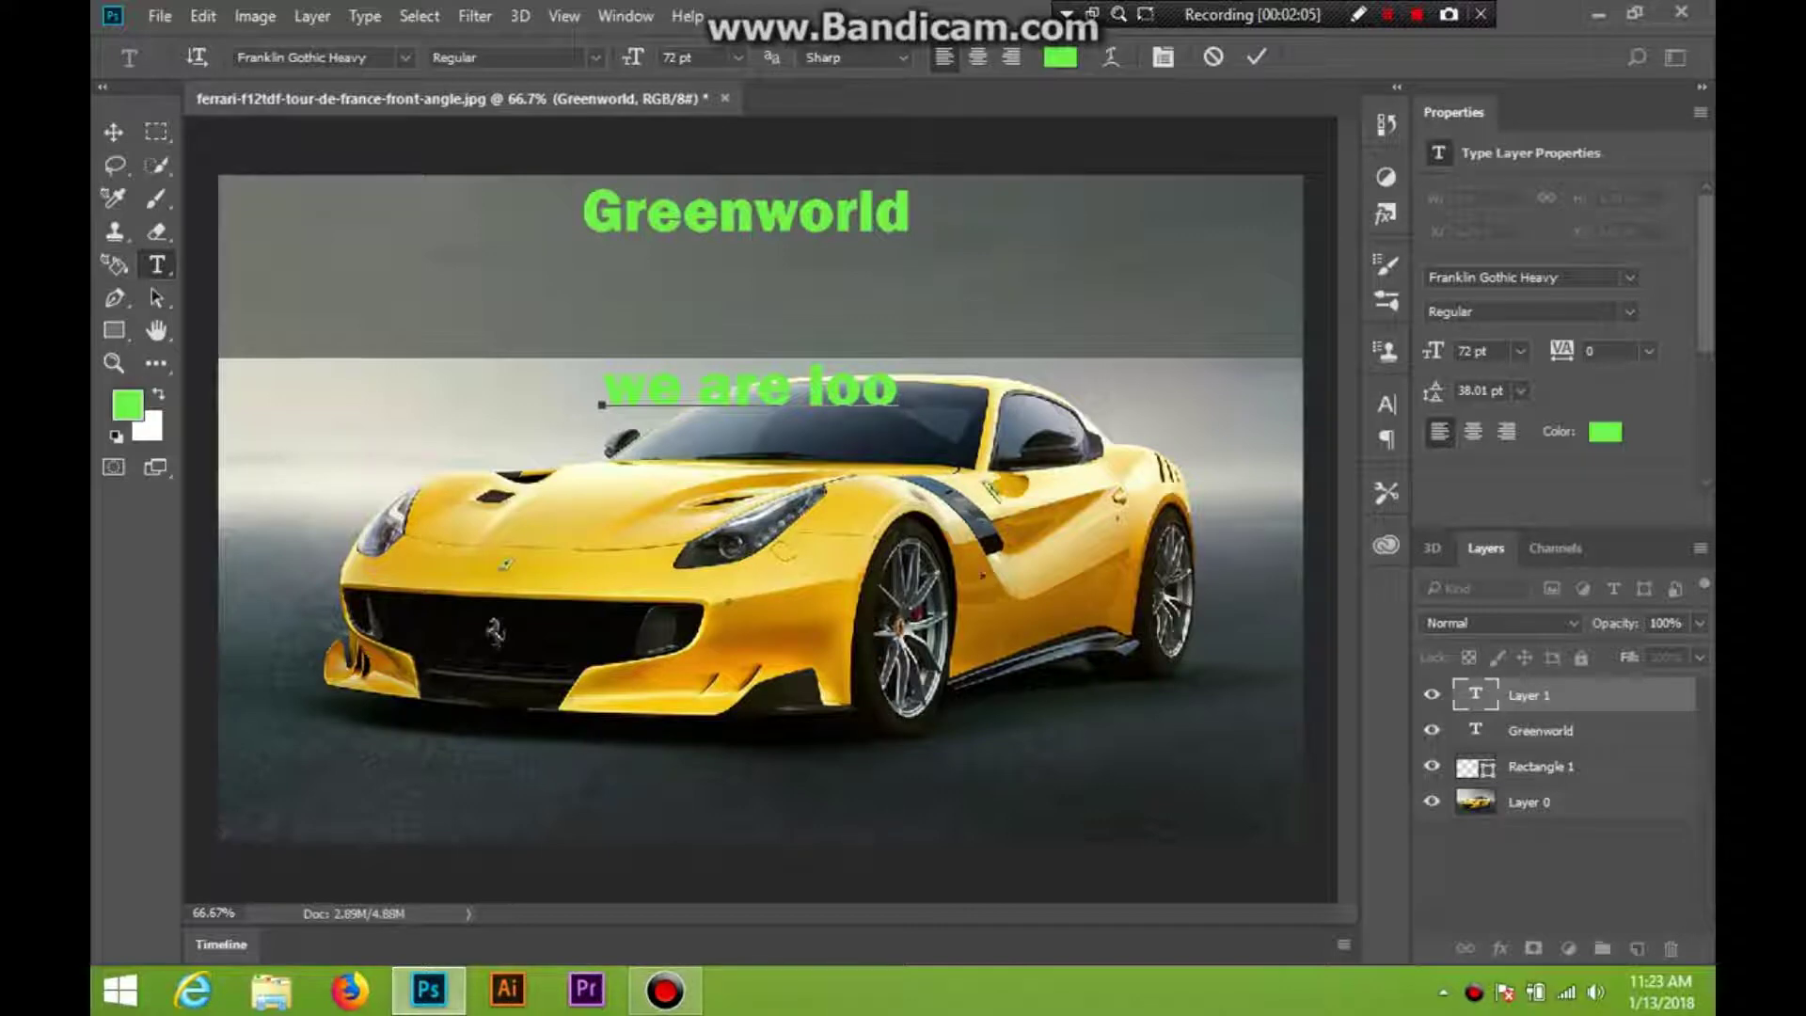
text(king)
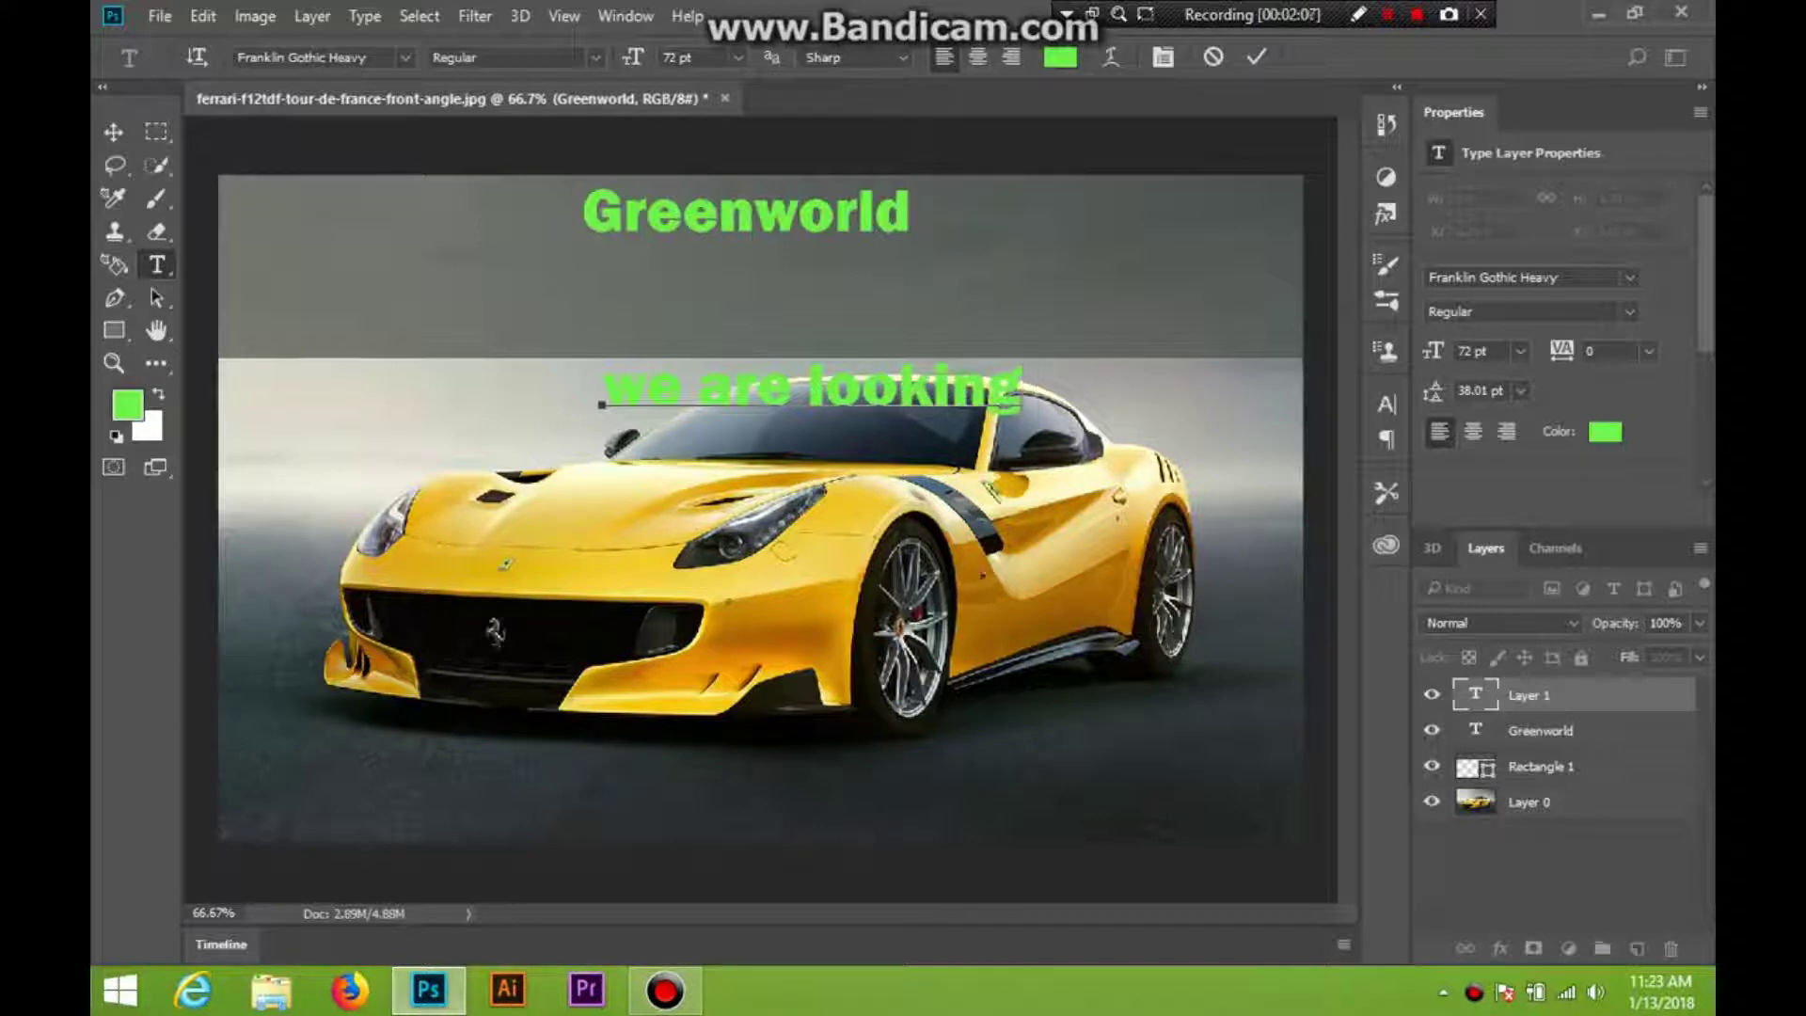
text( for)
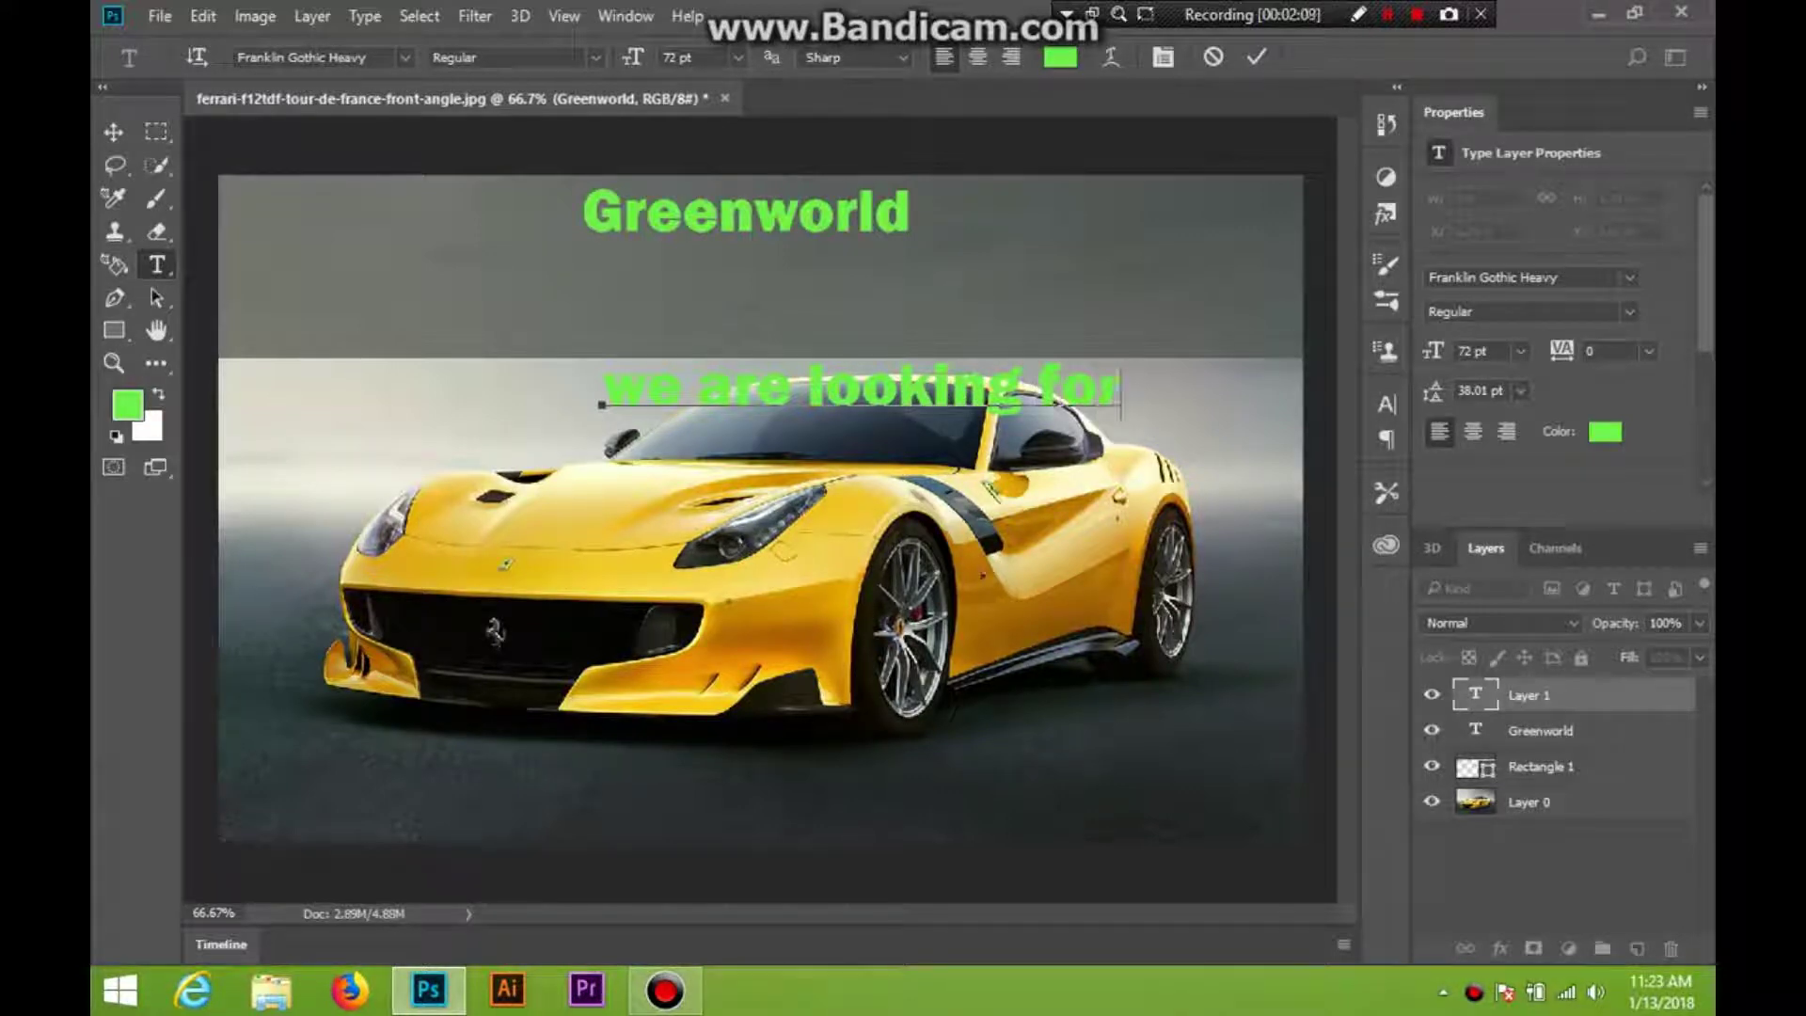
text( gree)
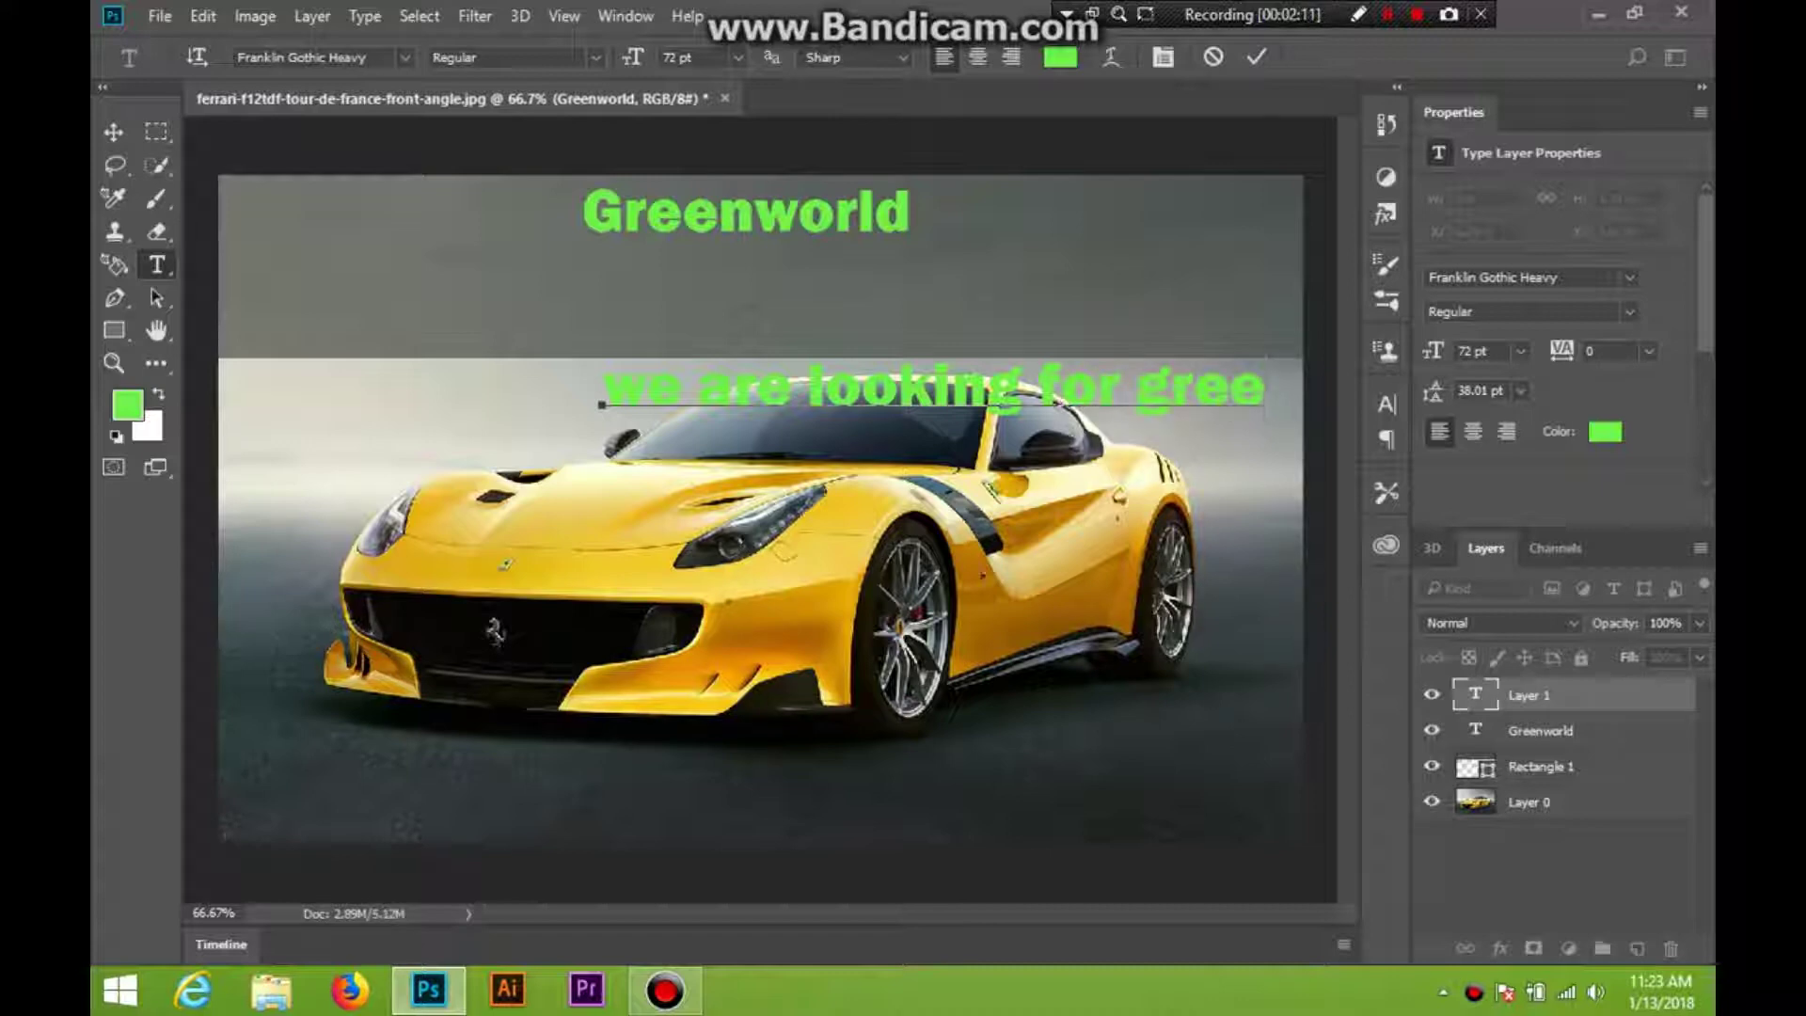
text(n)
click(114, 132)
drag(1034, 353, 781, 226)
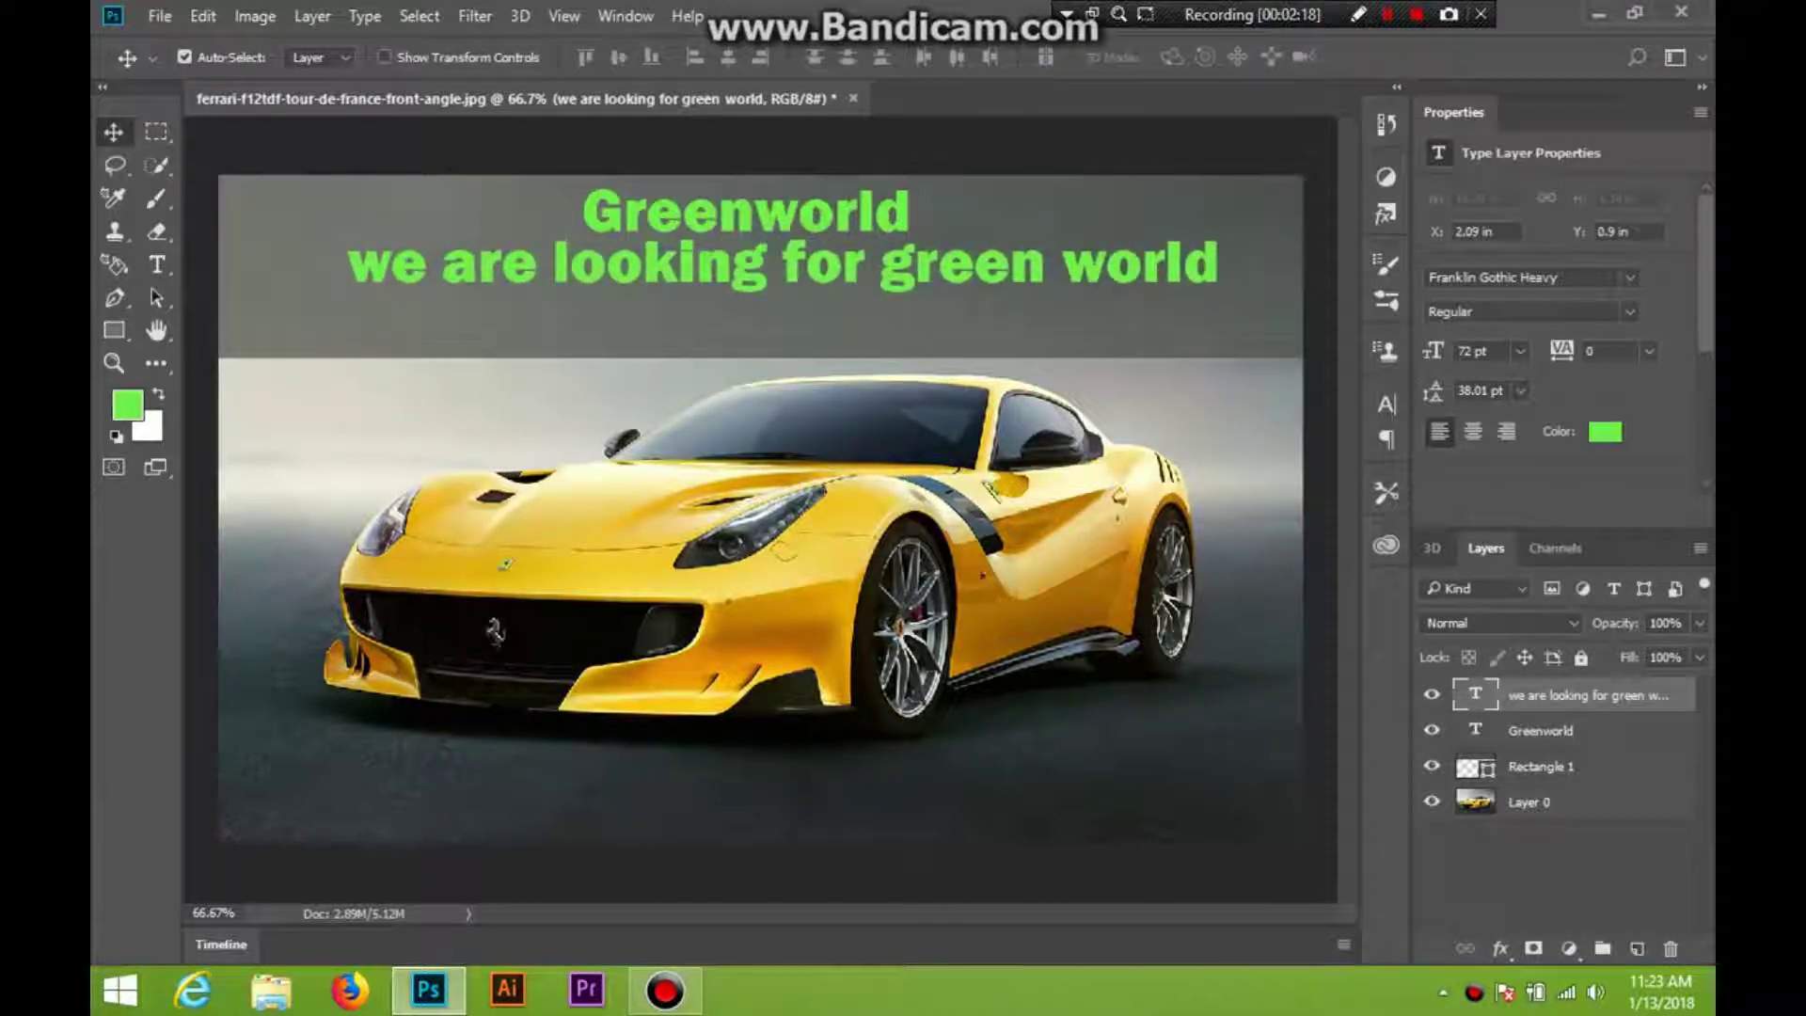
Reduce the tagline's font size to 27 pt and move it directly beneath the title, matching the title's left edge
double_click(753, 263)
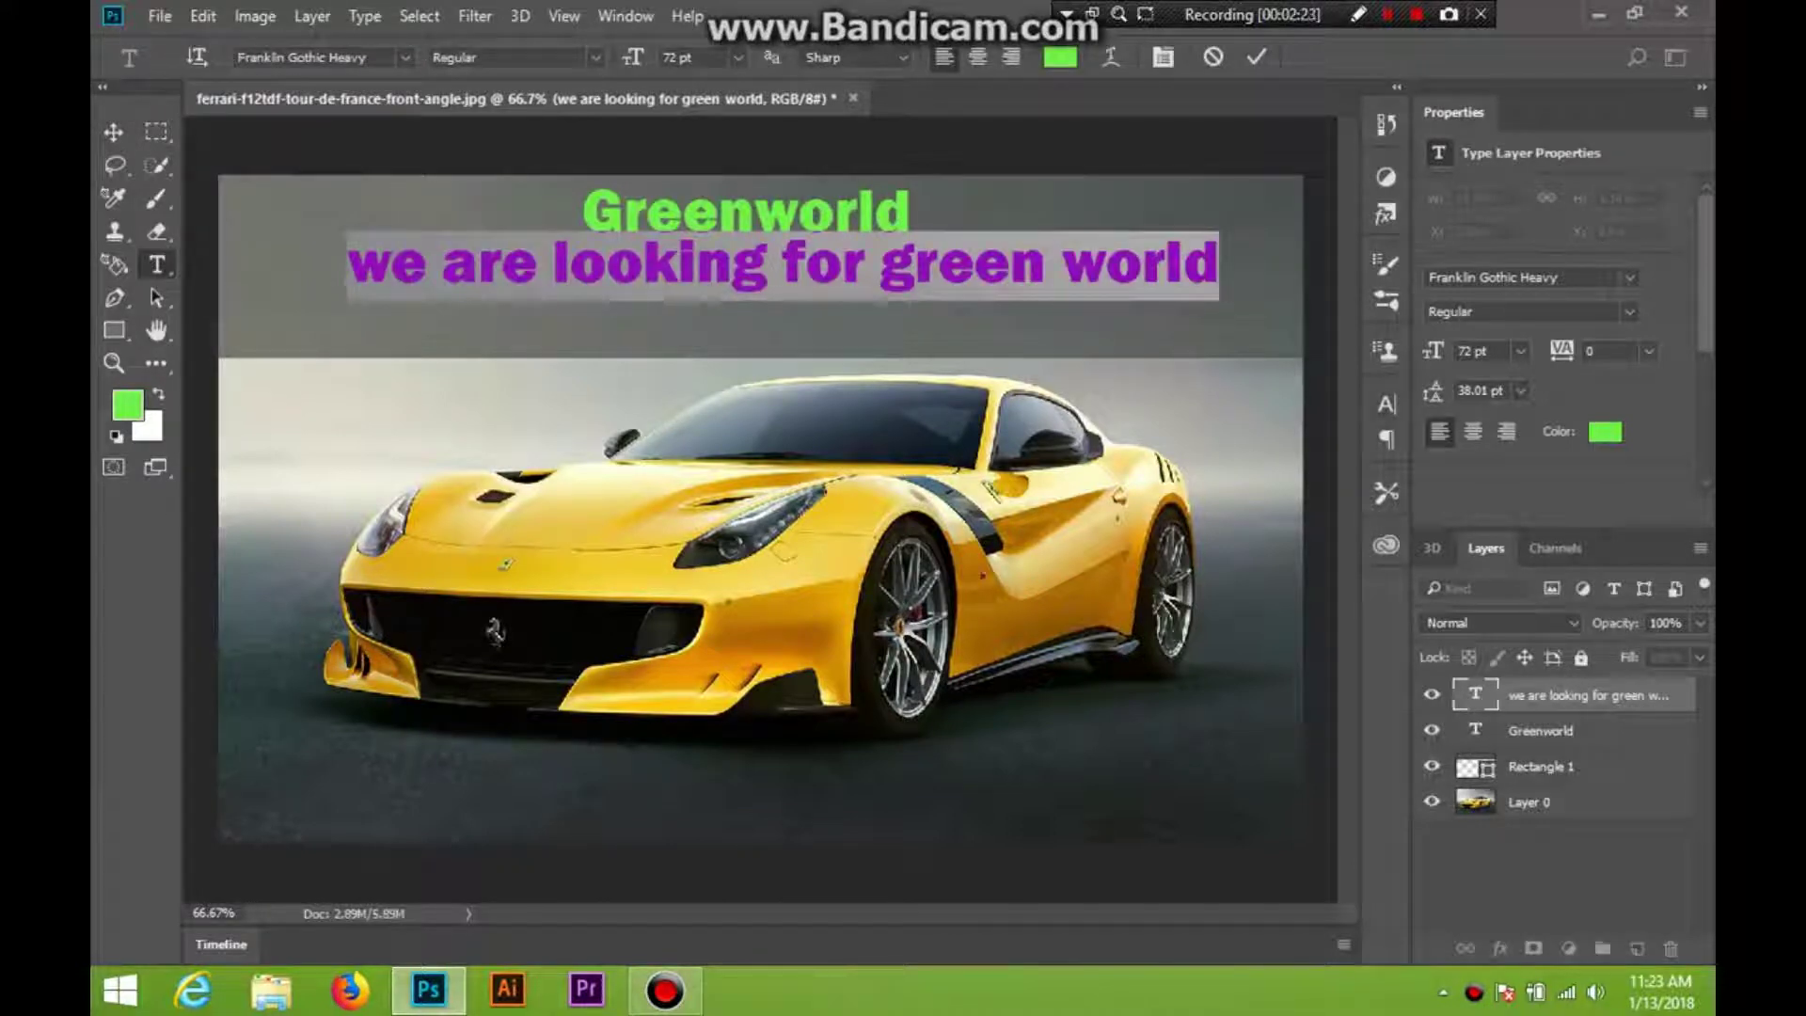
key(ctrl+t)
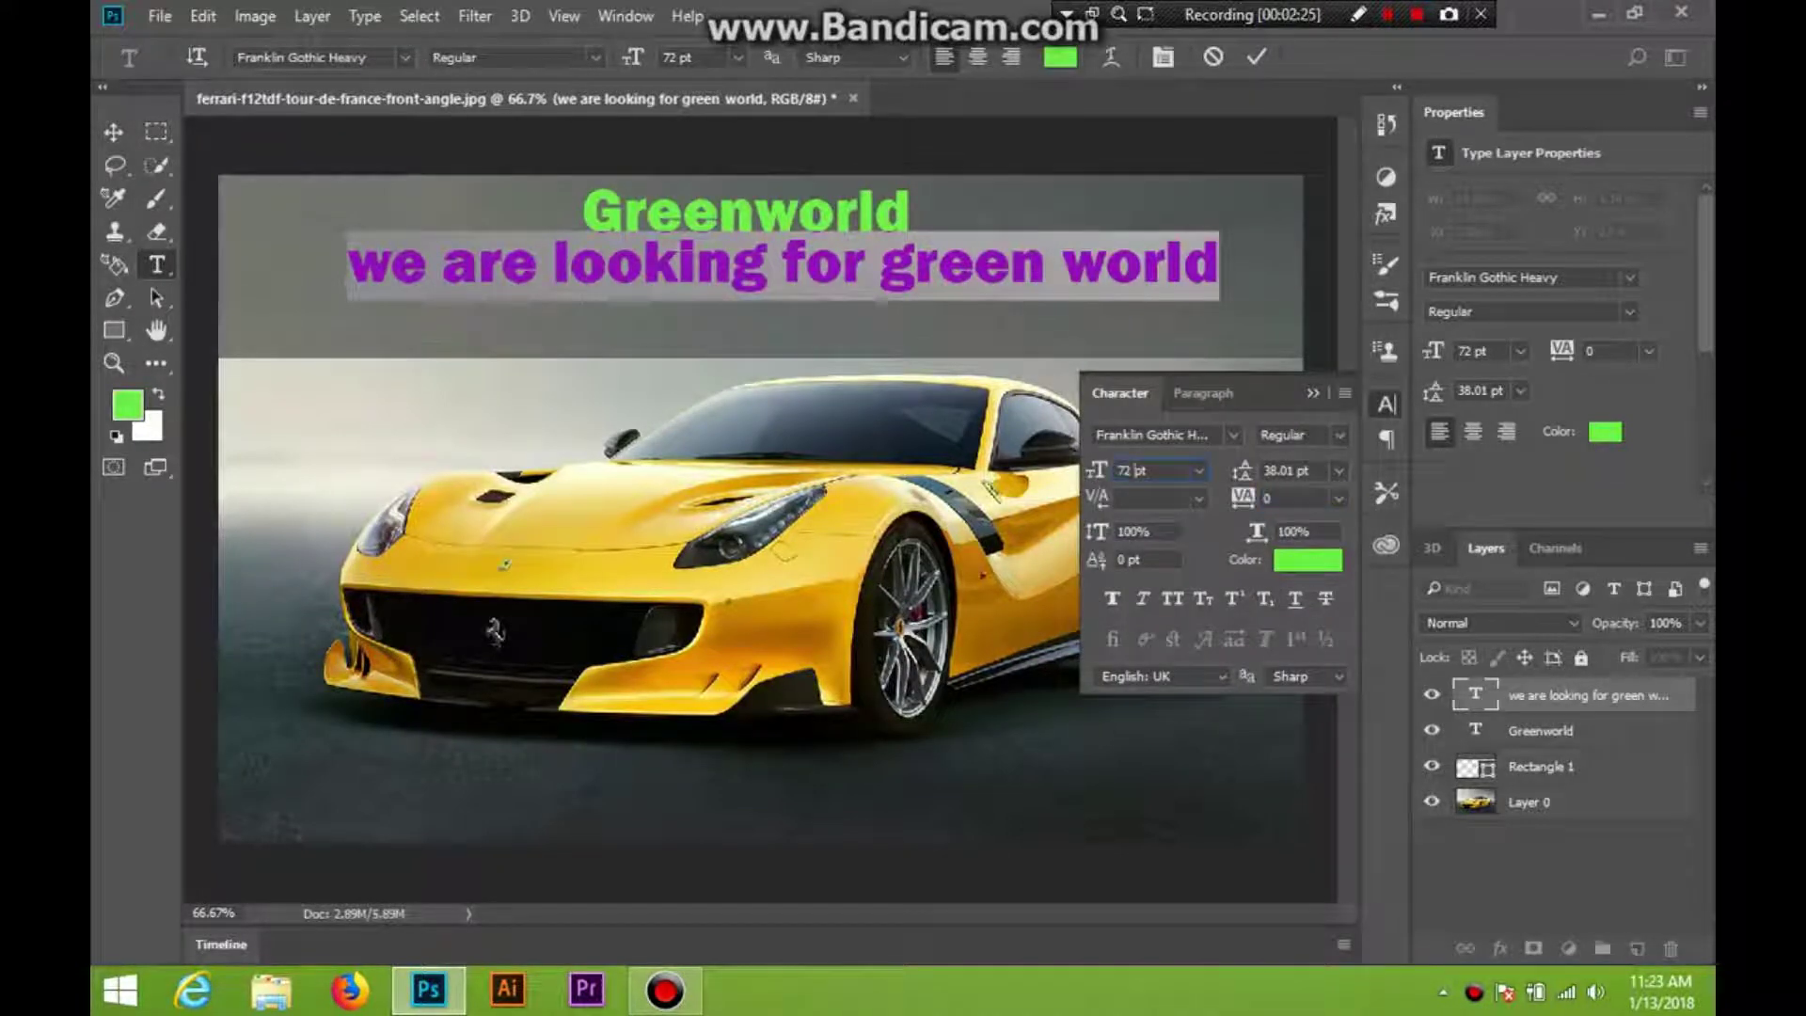
scroll(1136, 470, down, 19)
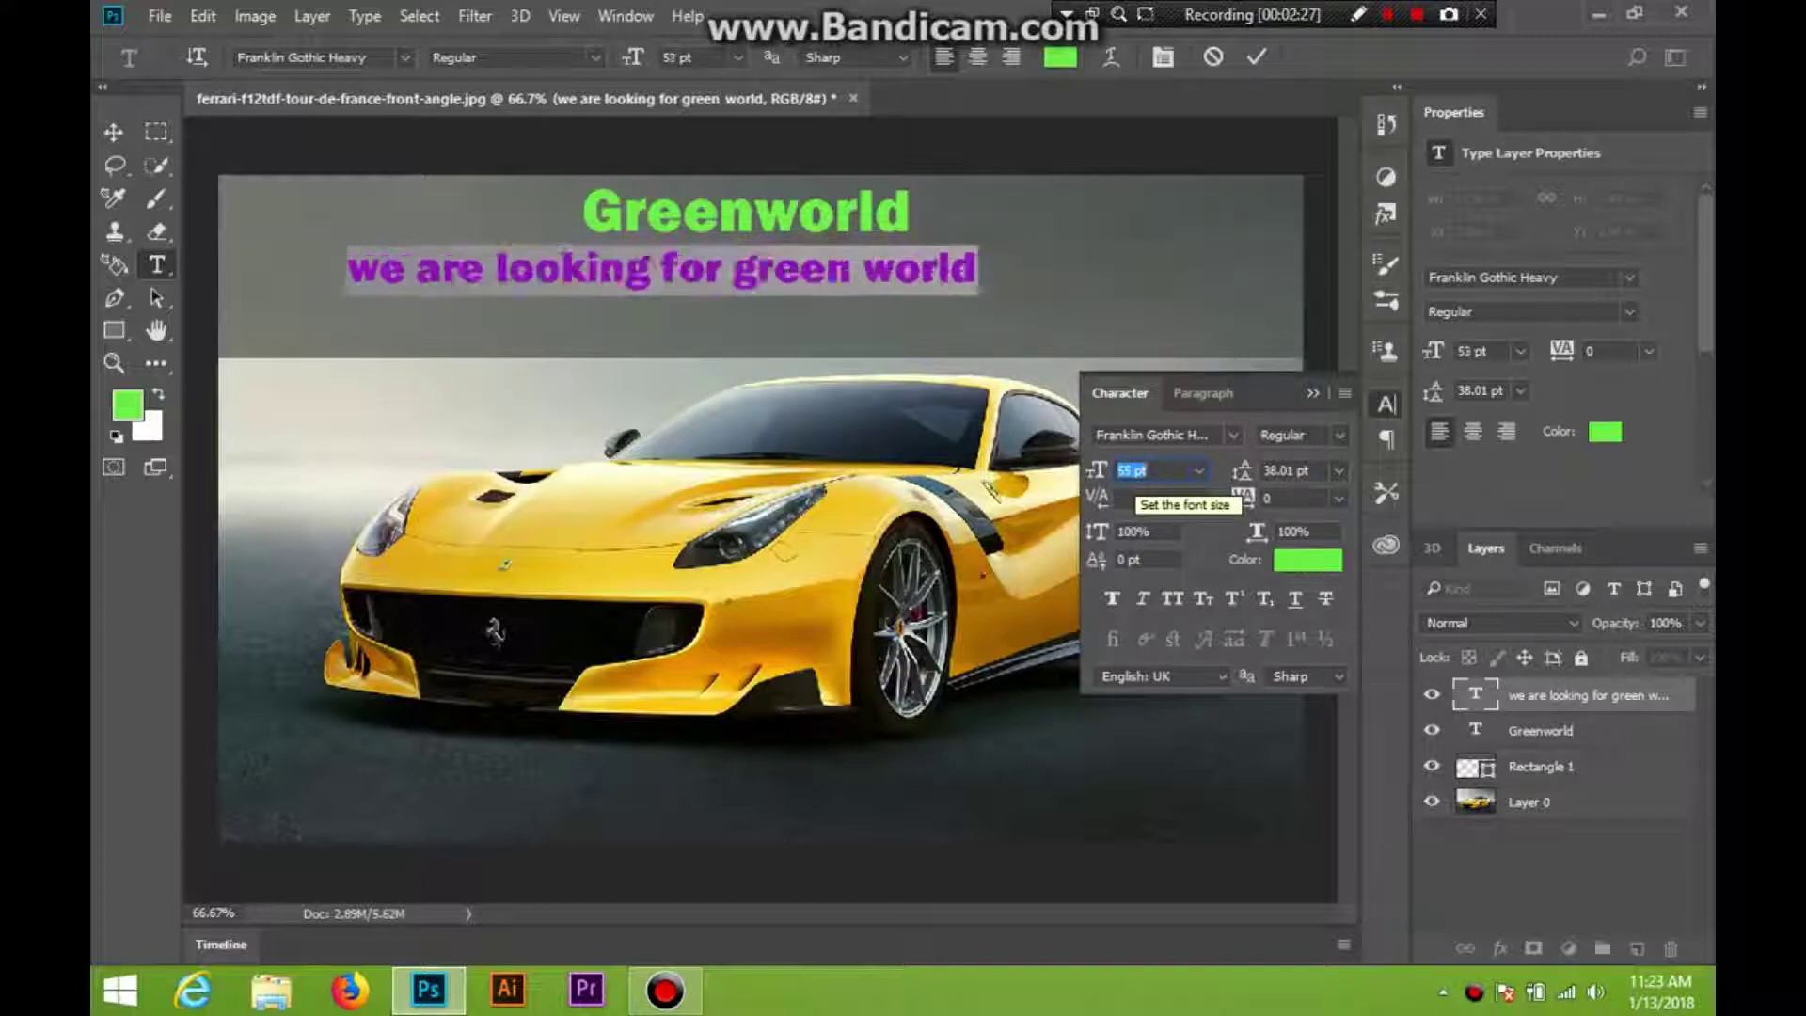
scroll(1135, 470, down, 20)
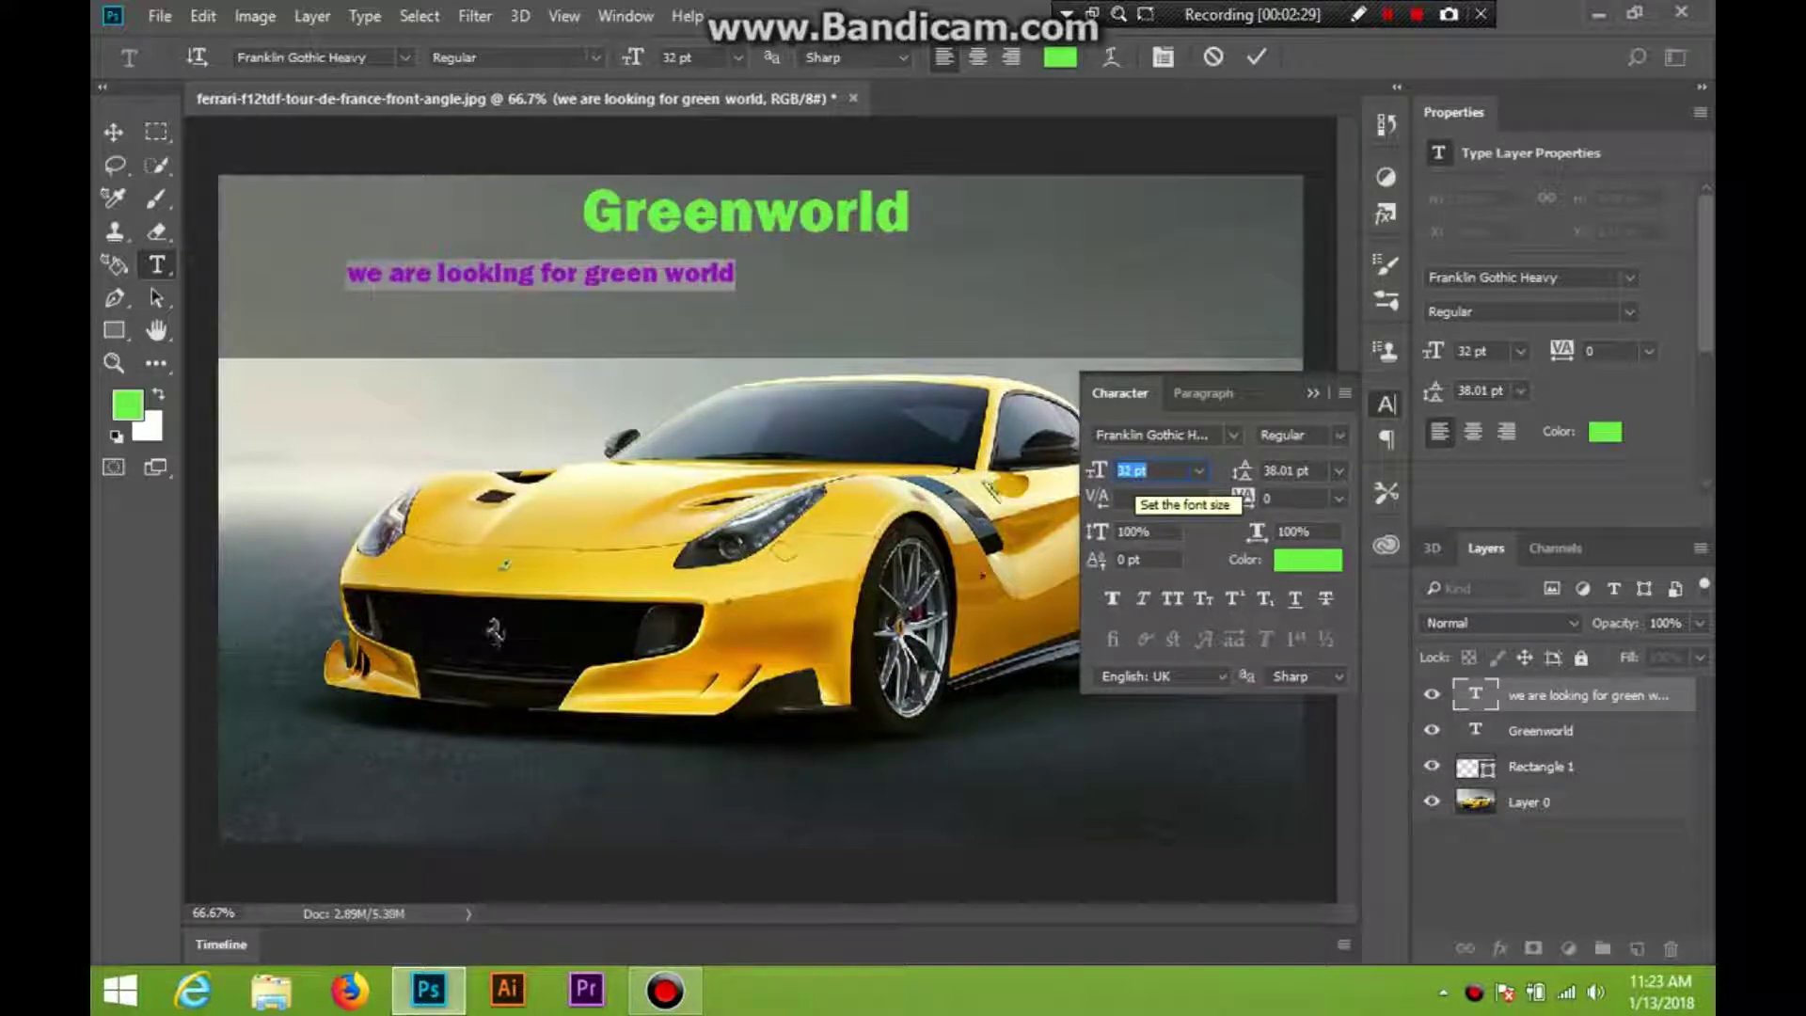
scroll(1135, 470, down, 5)
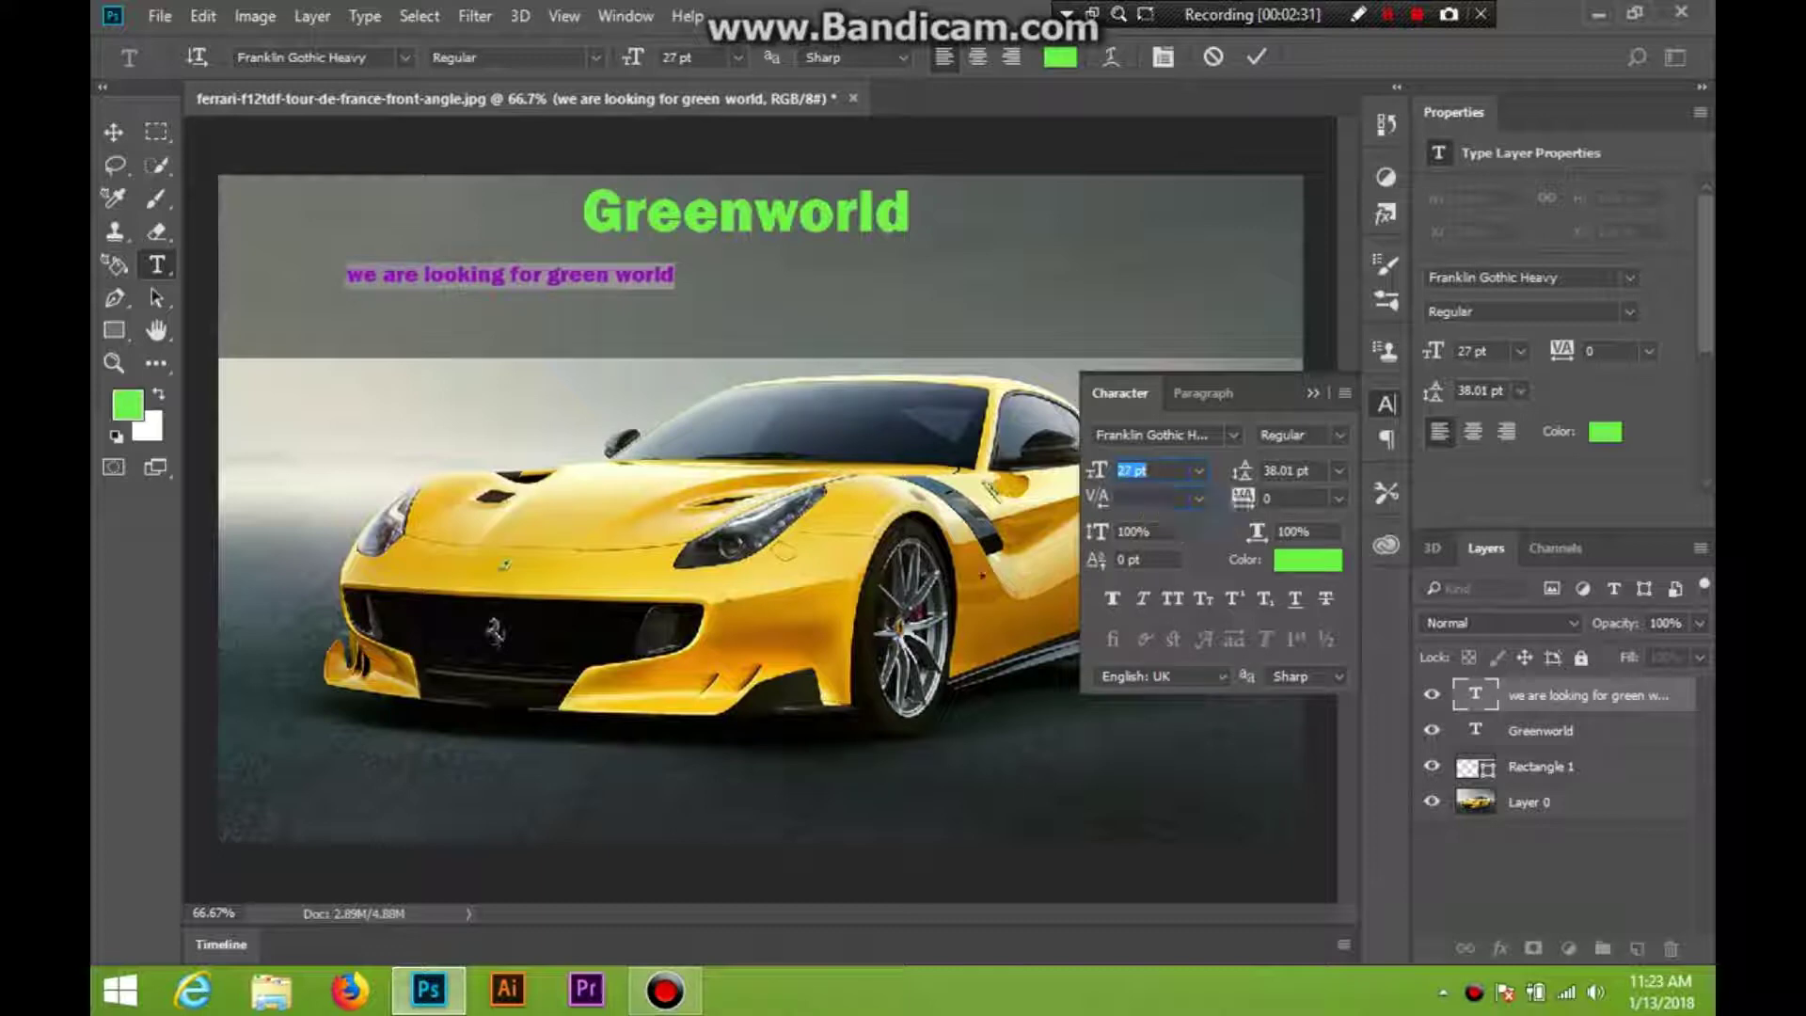
click(114, 133)
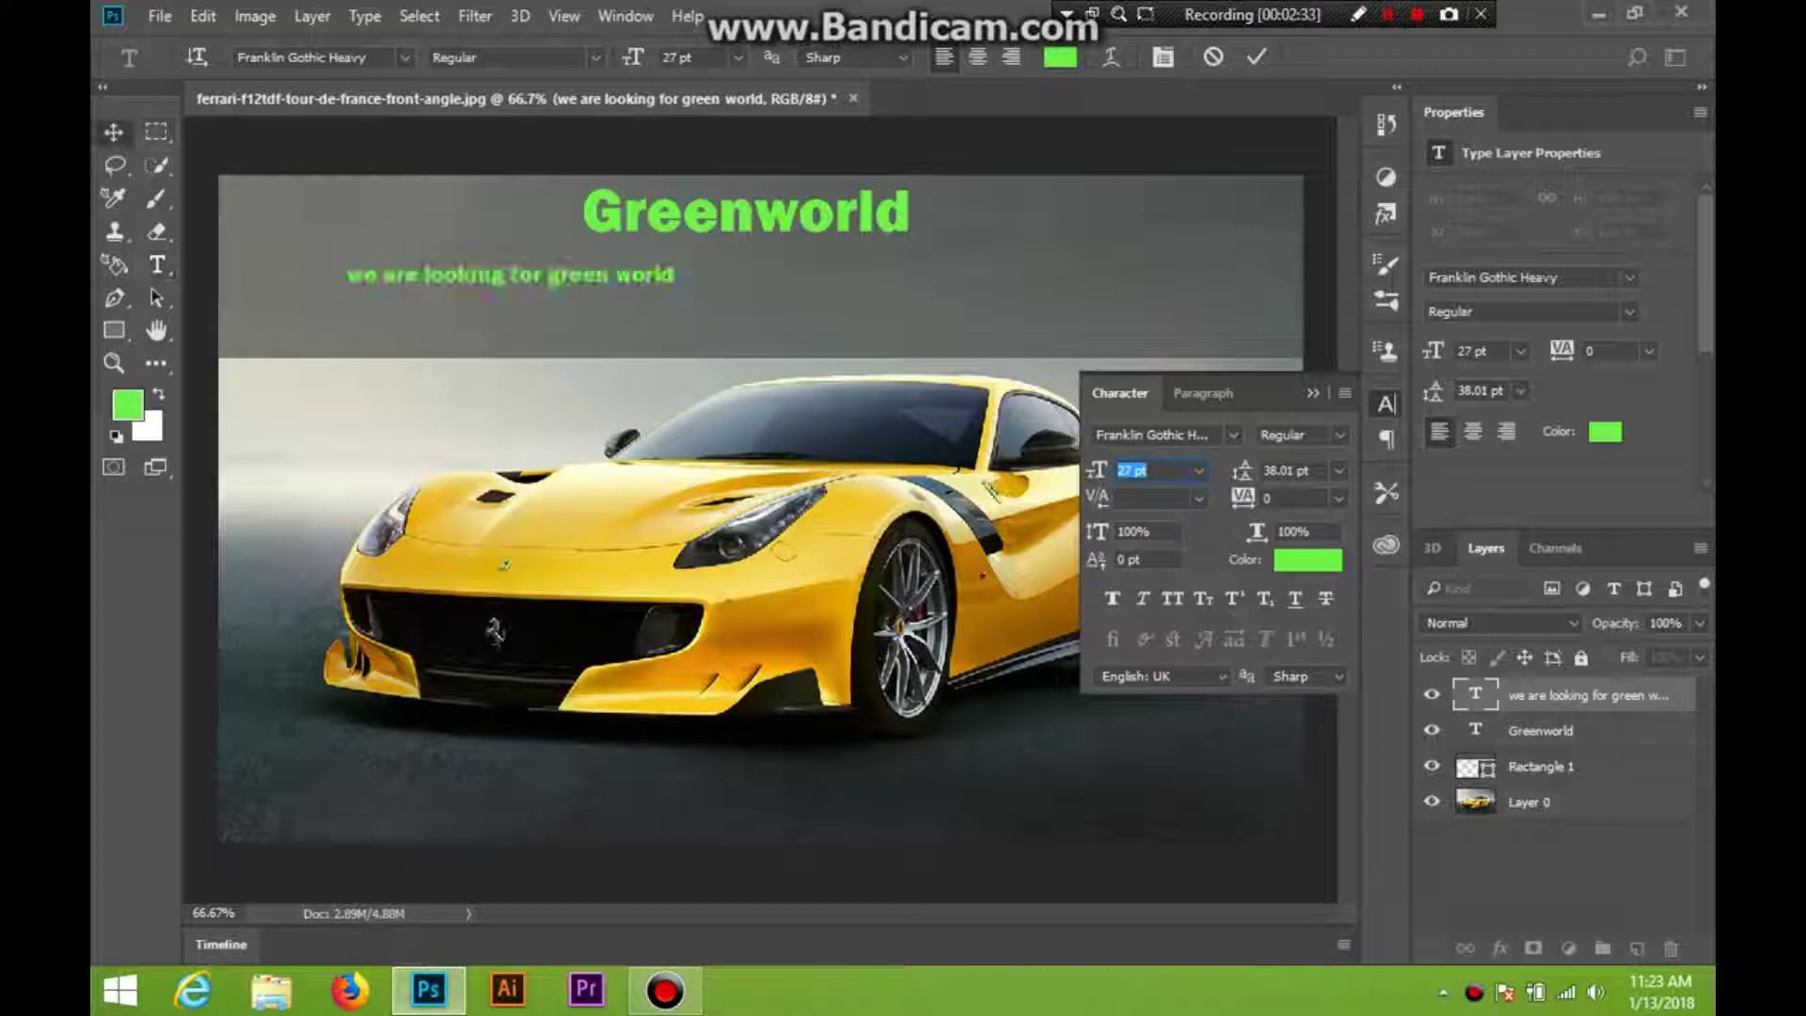
drag(478, 275, 753, 252)
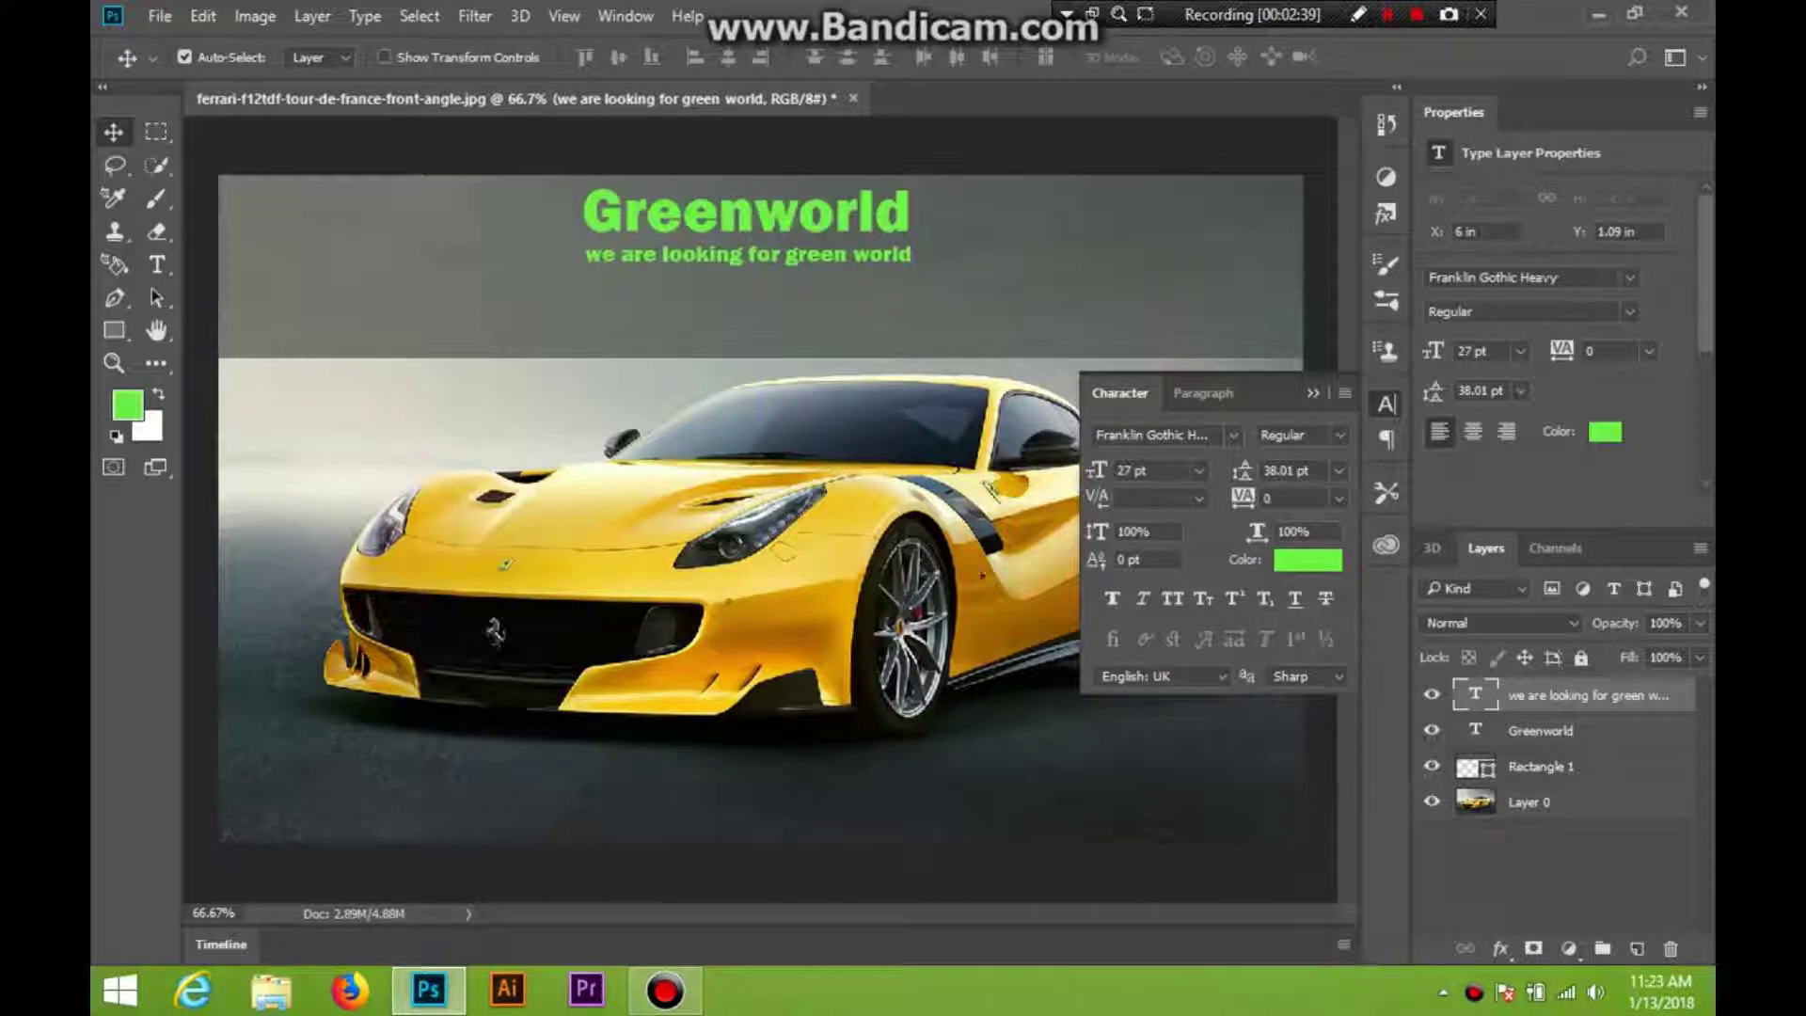
Reduce the tagline's font size further to 22 pt
double_click(1475, 694)
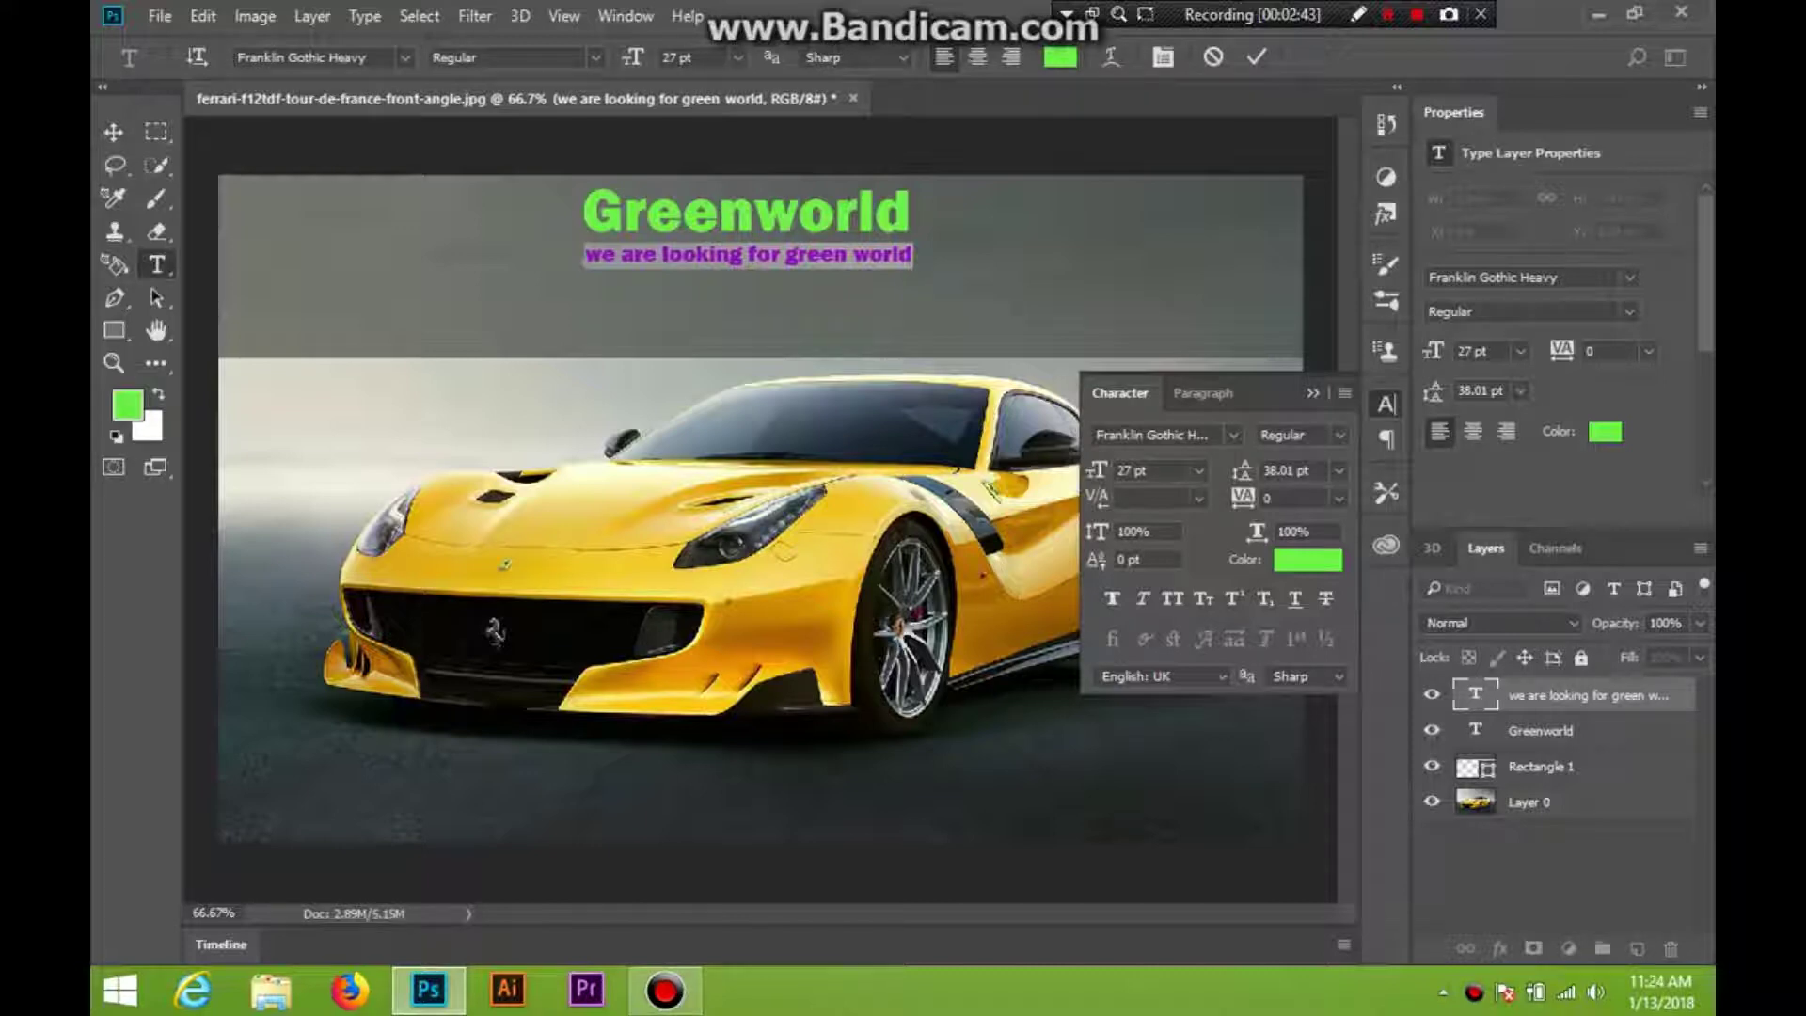
click(1155, 471)
key(Down)
key(Down)
key(Down)
key(Down)
key(Down)
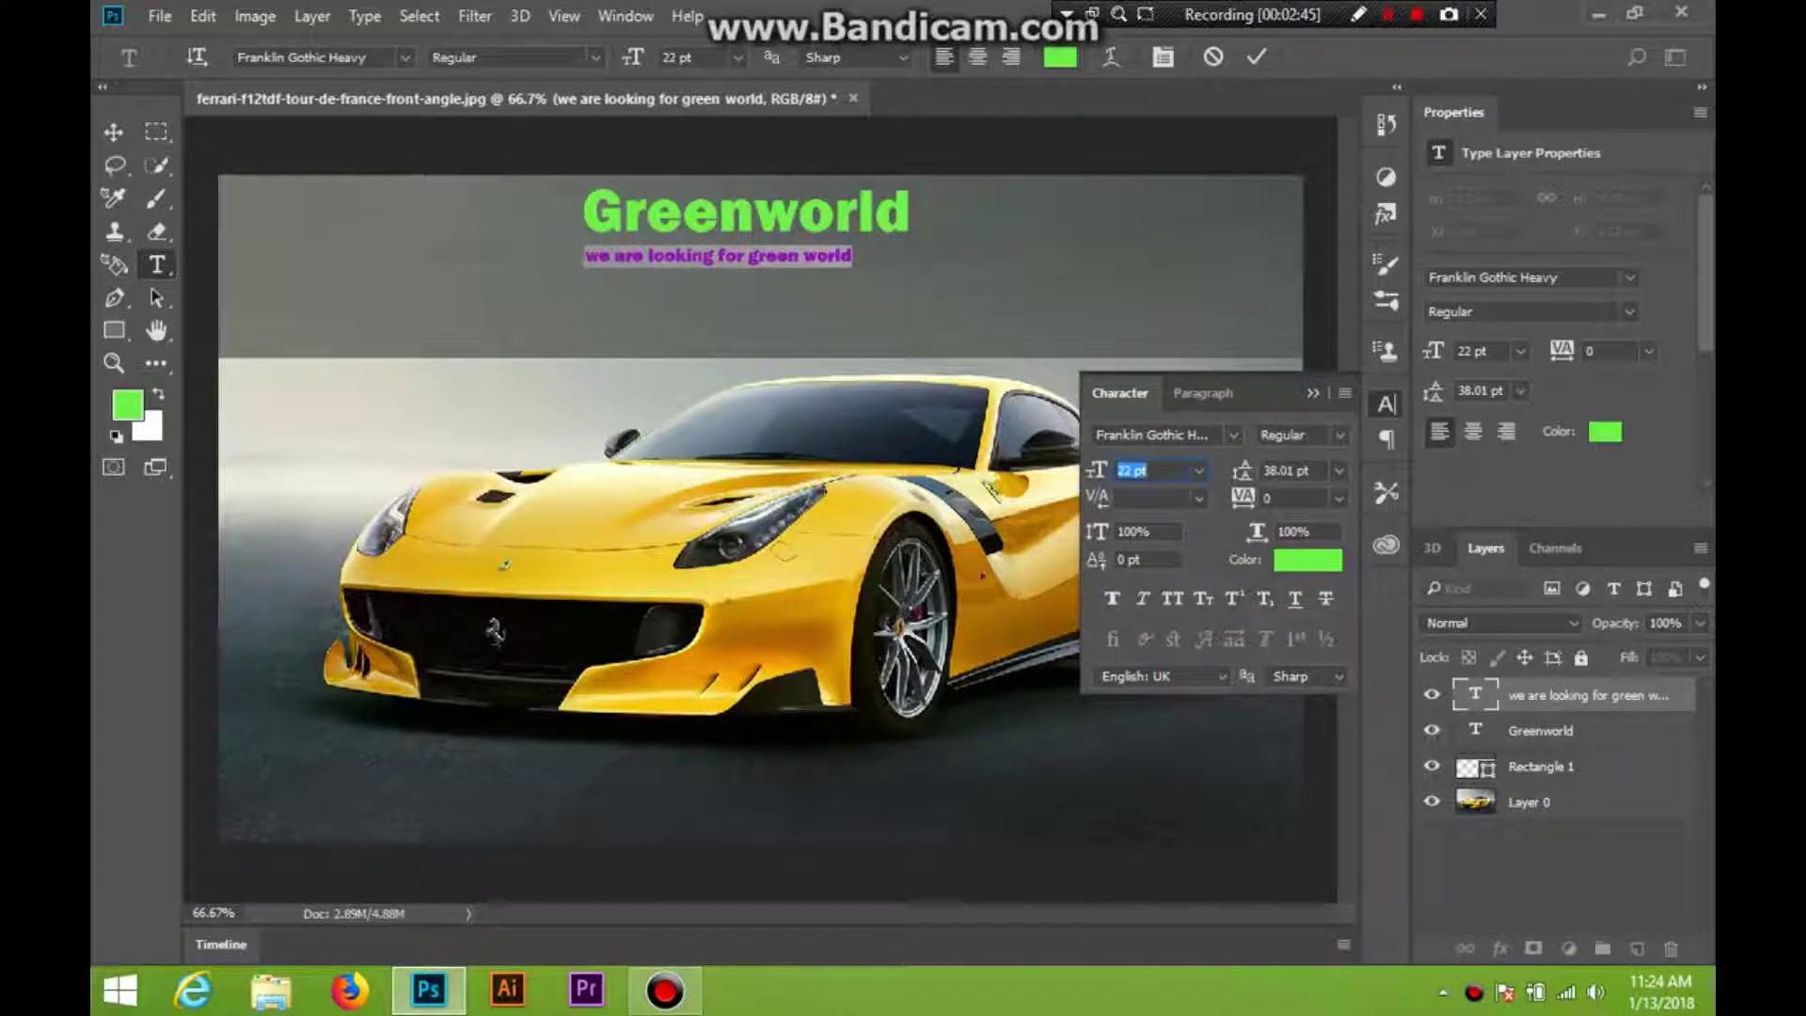
Set the tagline's letter tracking to 100 so it spreads to about the title's width
click(1296, 499)
key(Up)
key(Up)
key(Up)
key(Up)
key(Up)
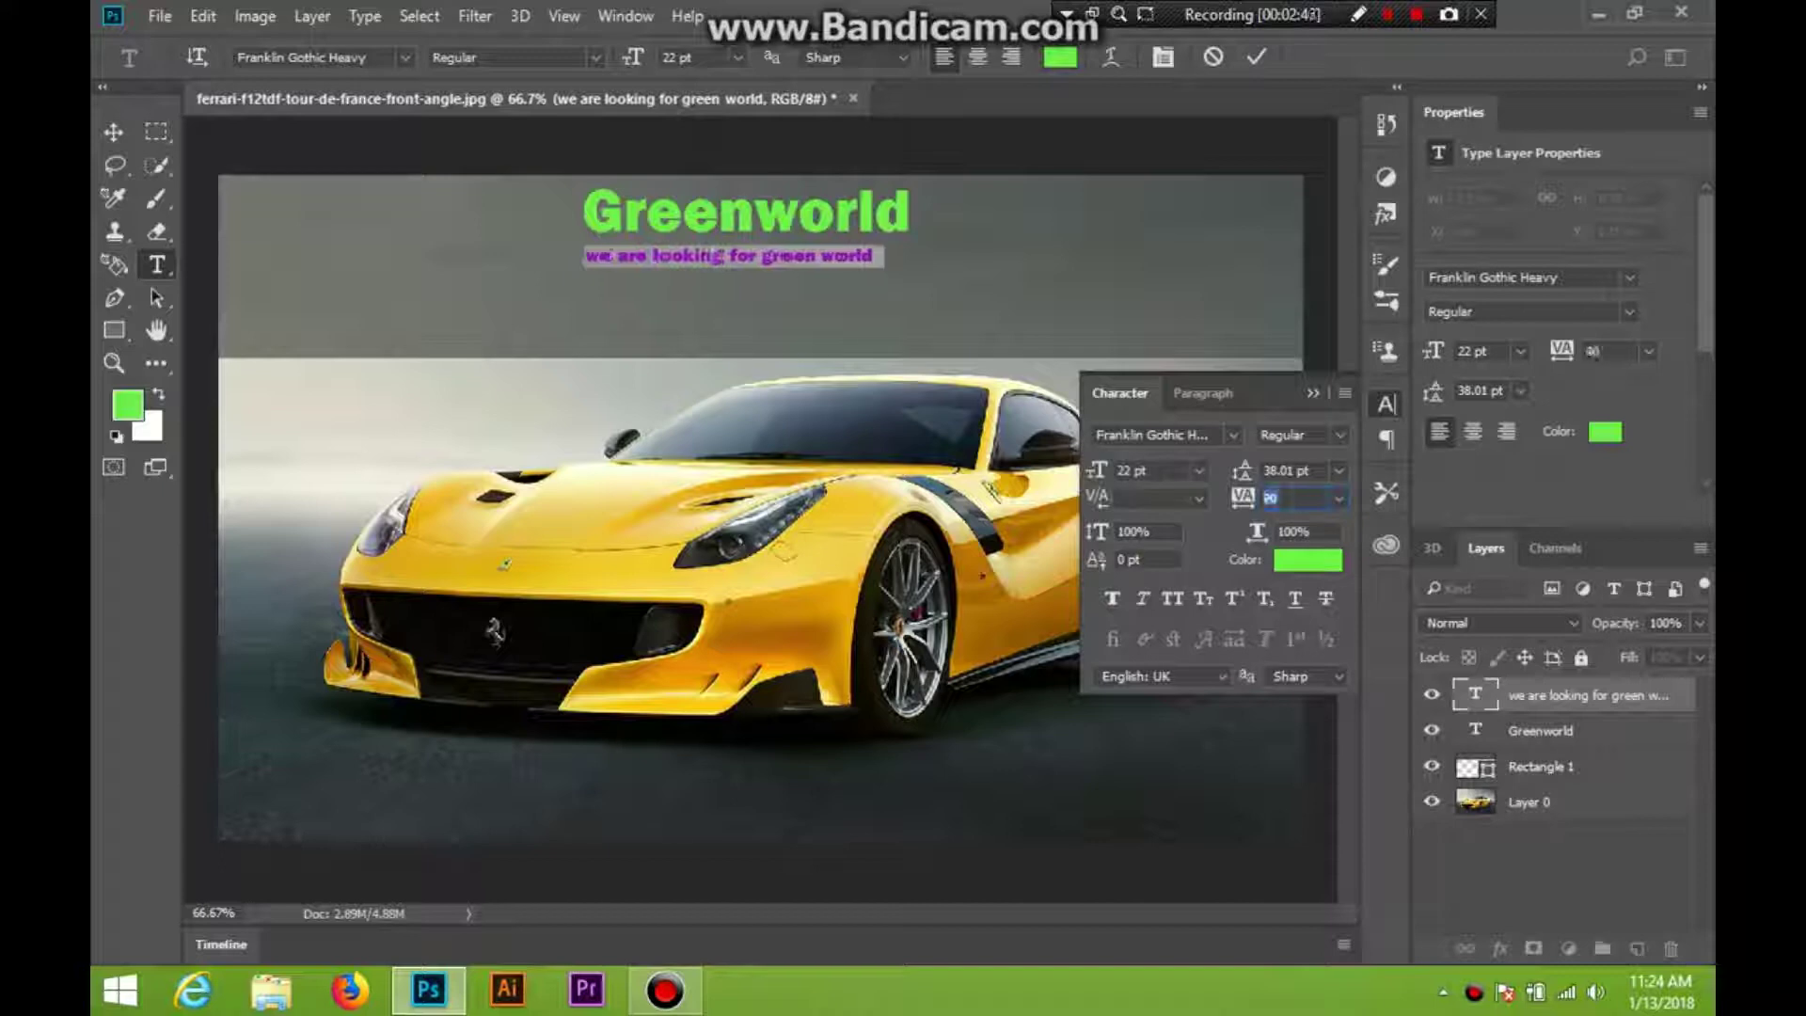
key(Up)
key(Up)
key(Up)
key(Up)
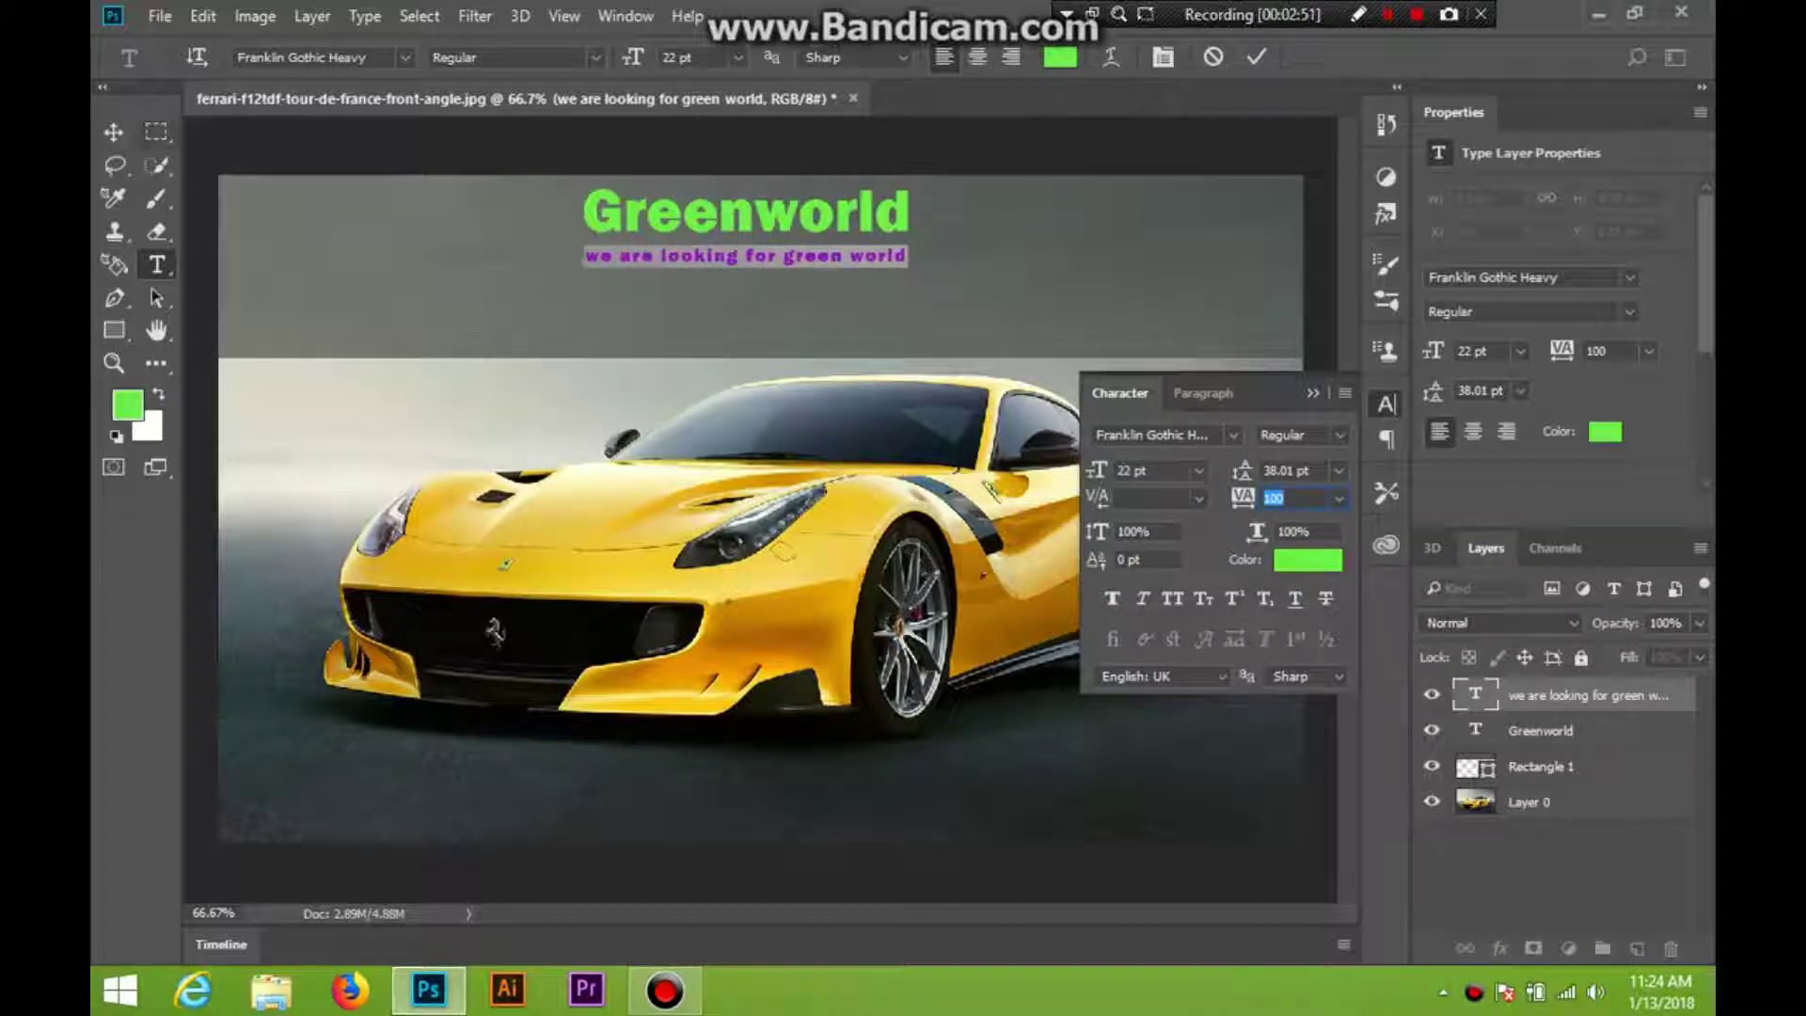
click(114, 131)
Recolour only the "world" part of the "Greenworld" title to white (ffffff)
click(746, 215)
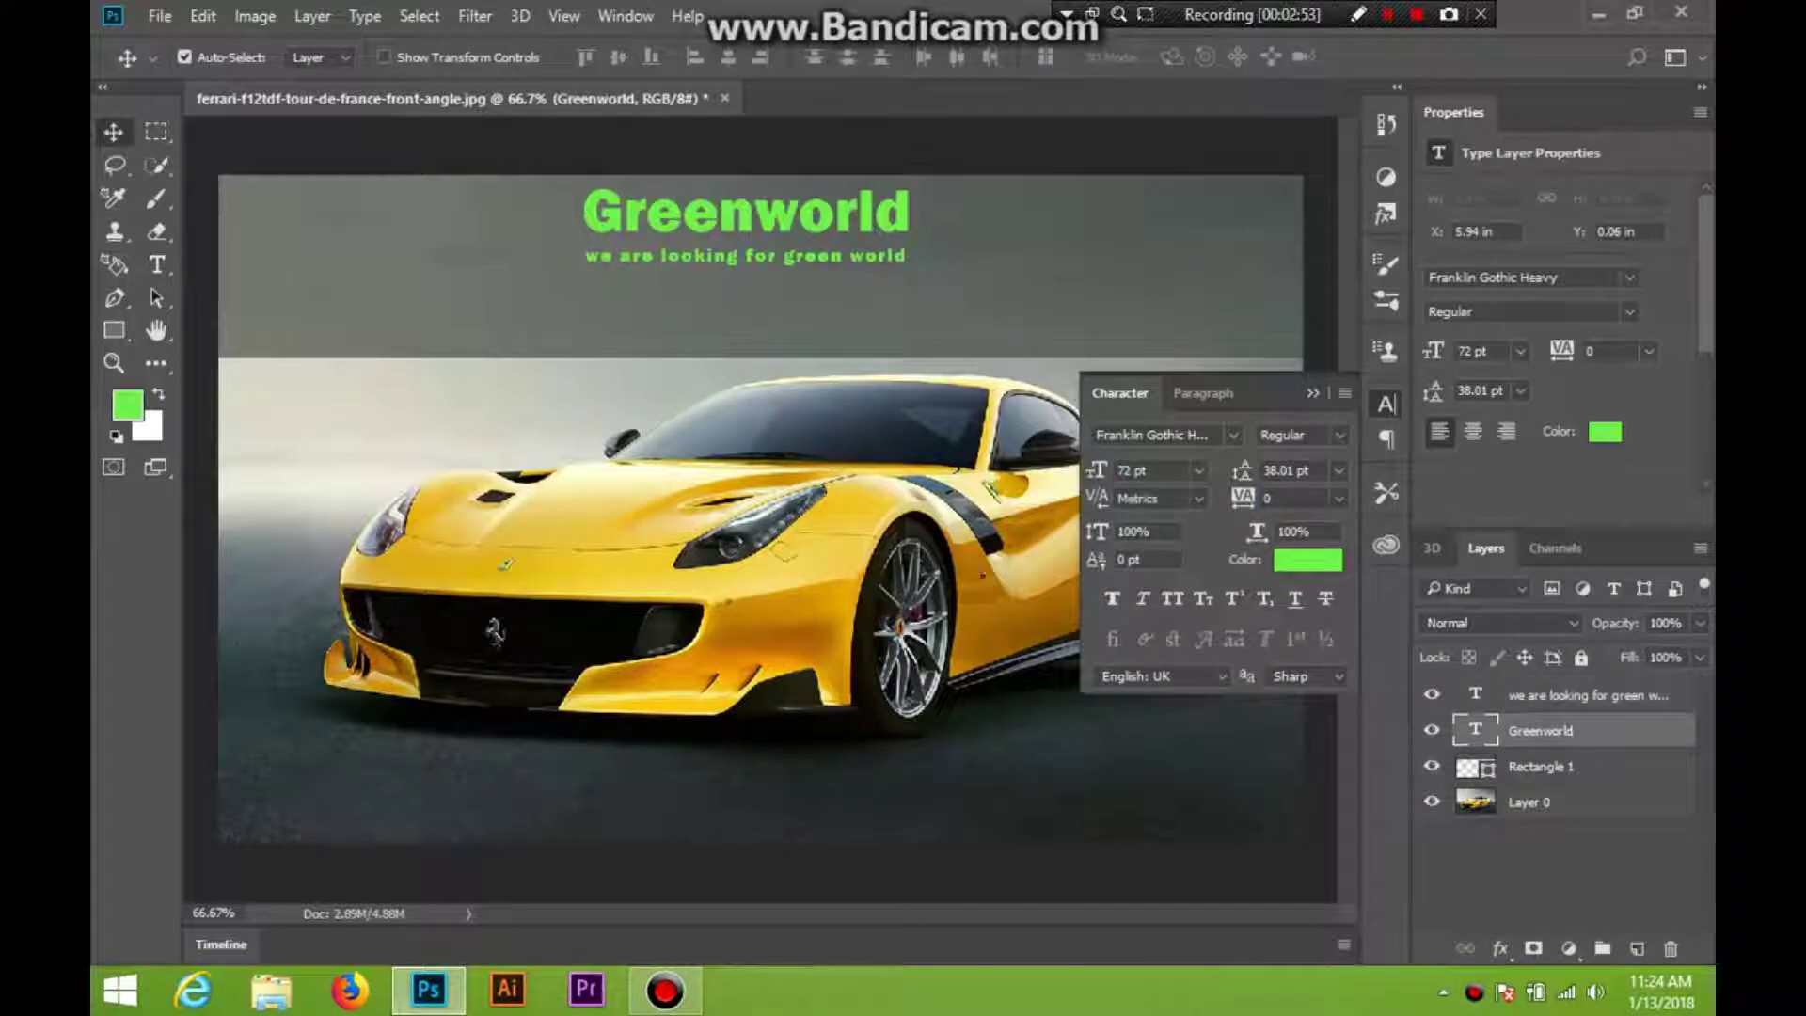
click(1312, 393)
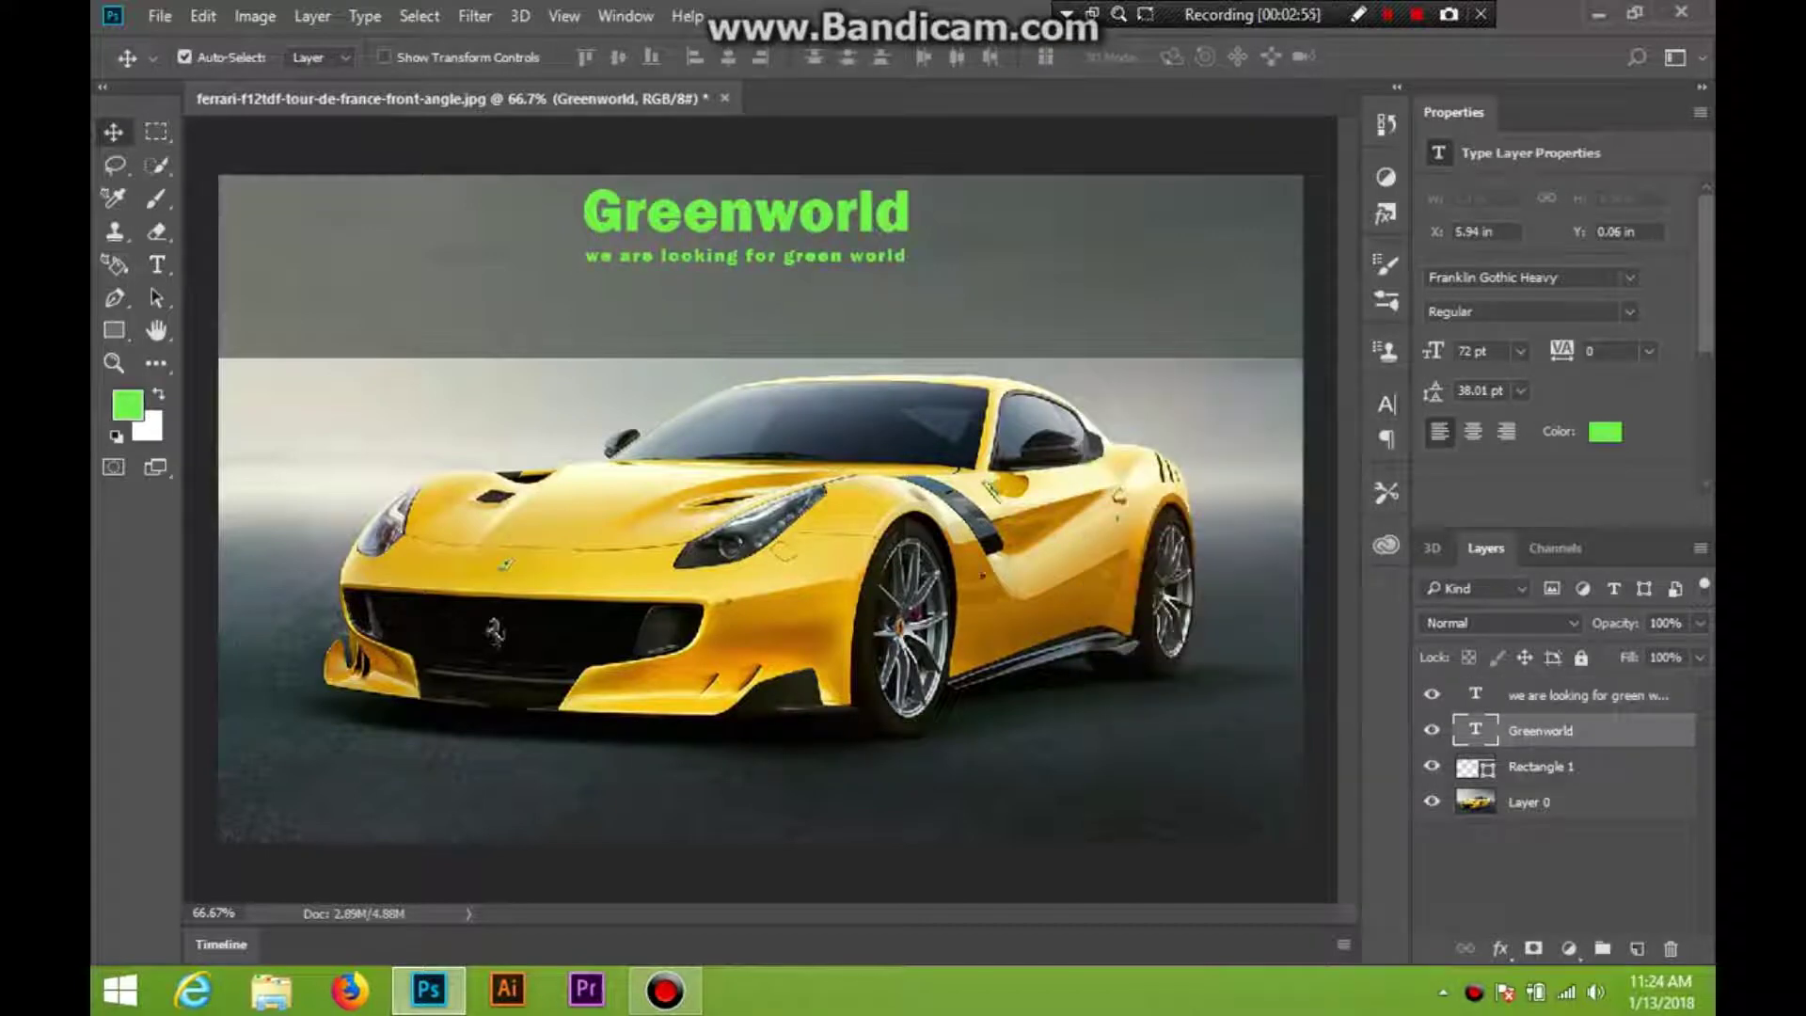
double_click(1475, 730)
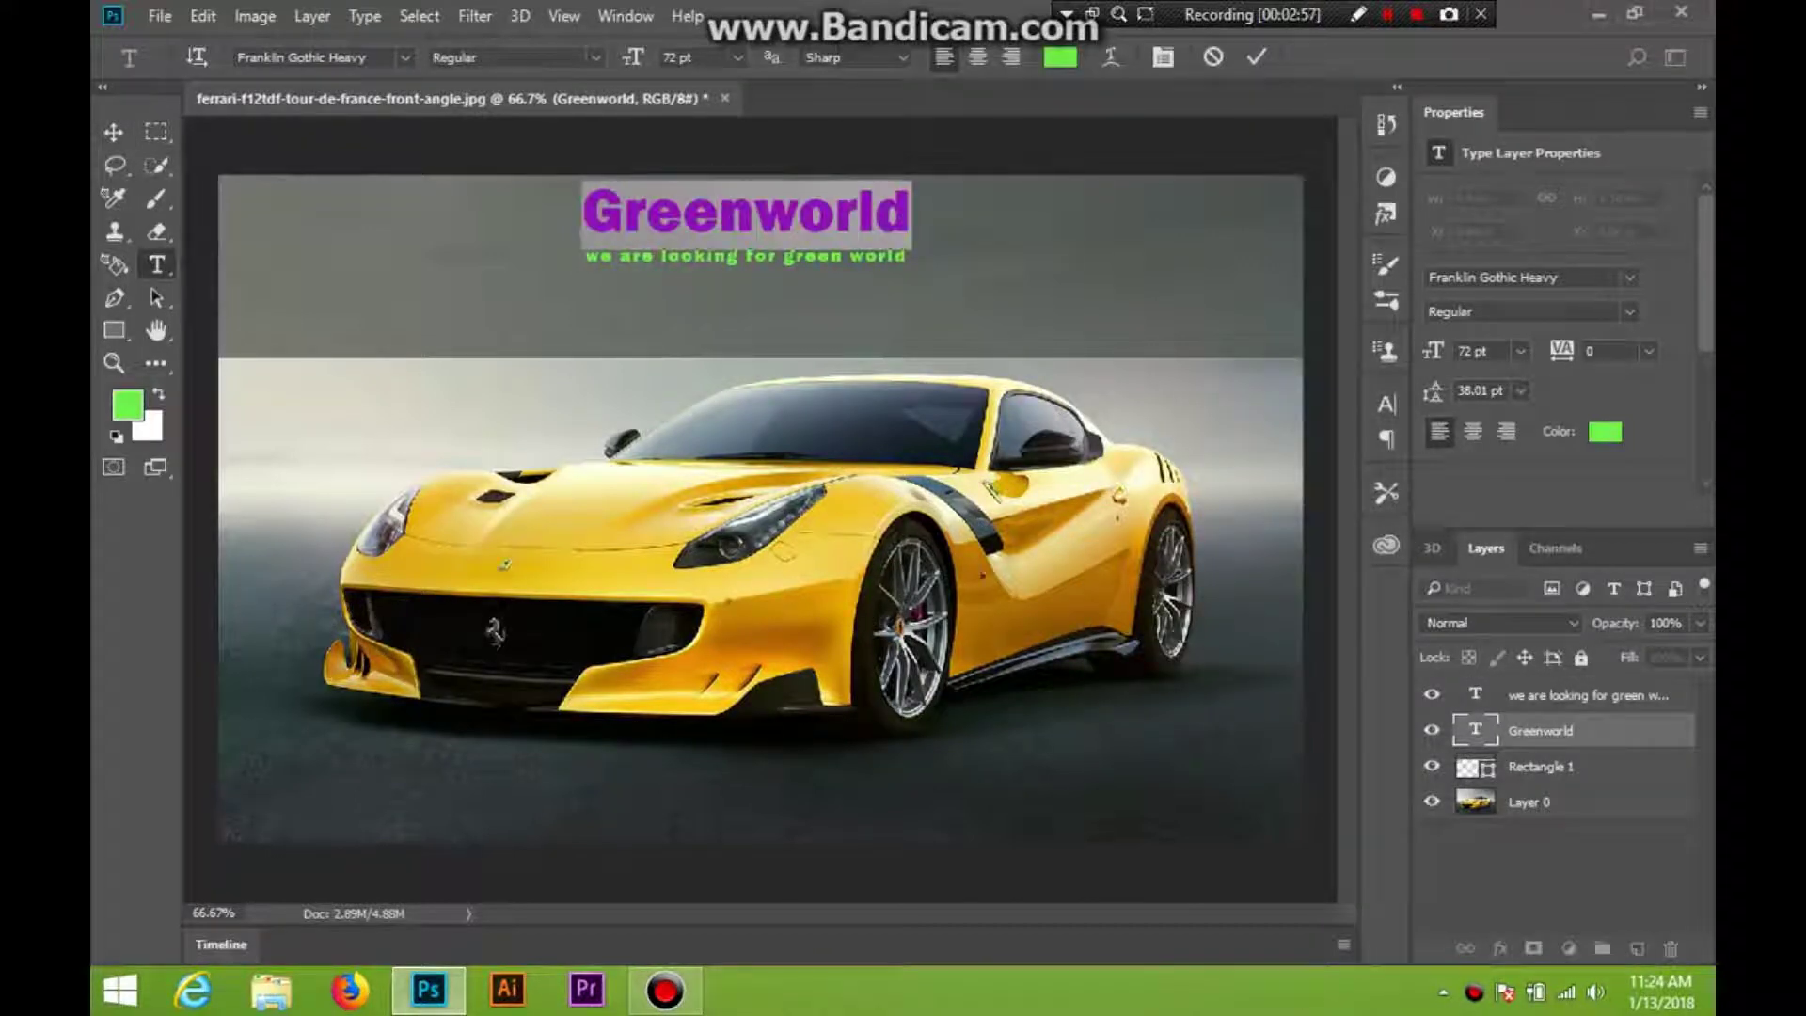
click(755, 226)
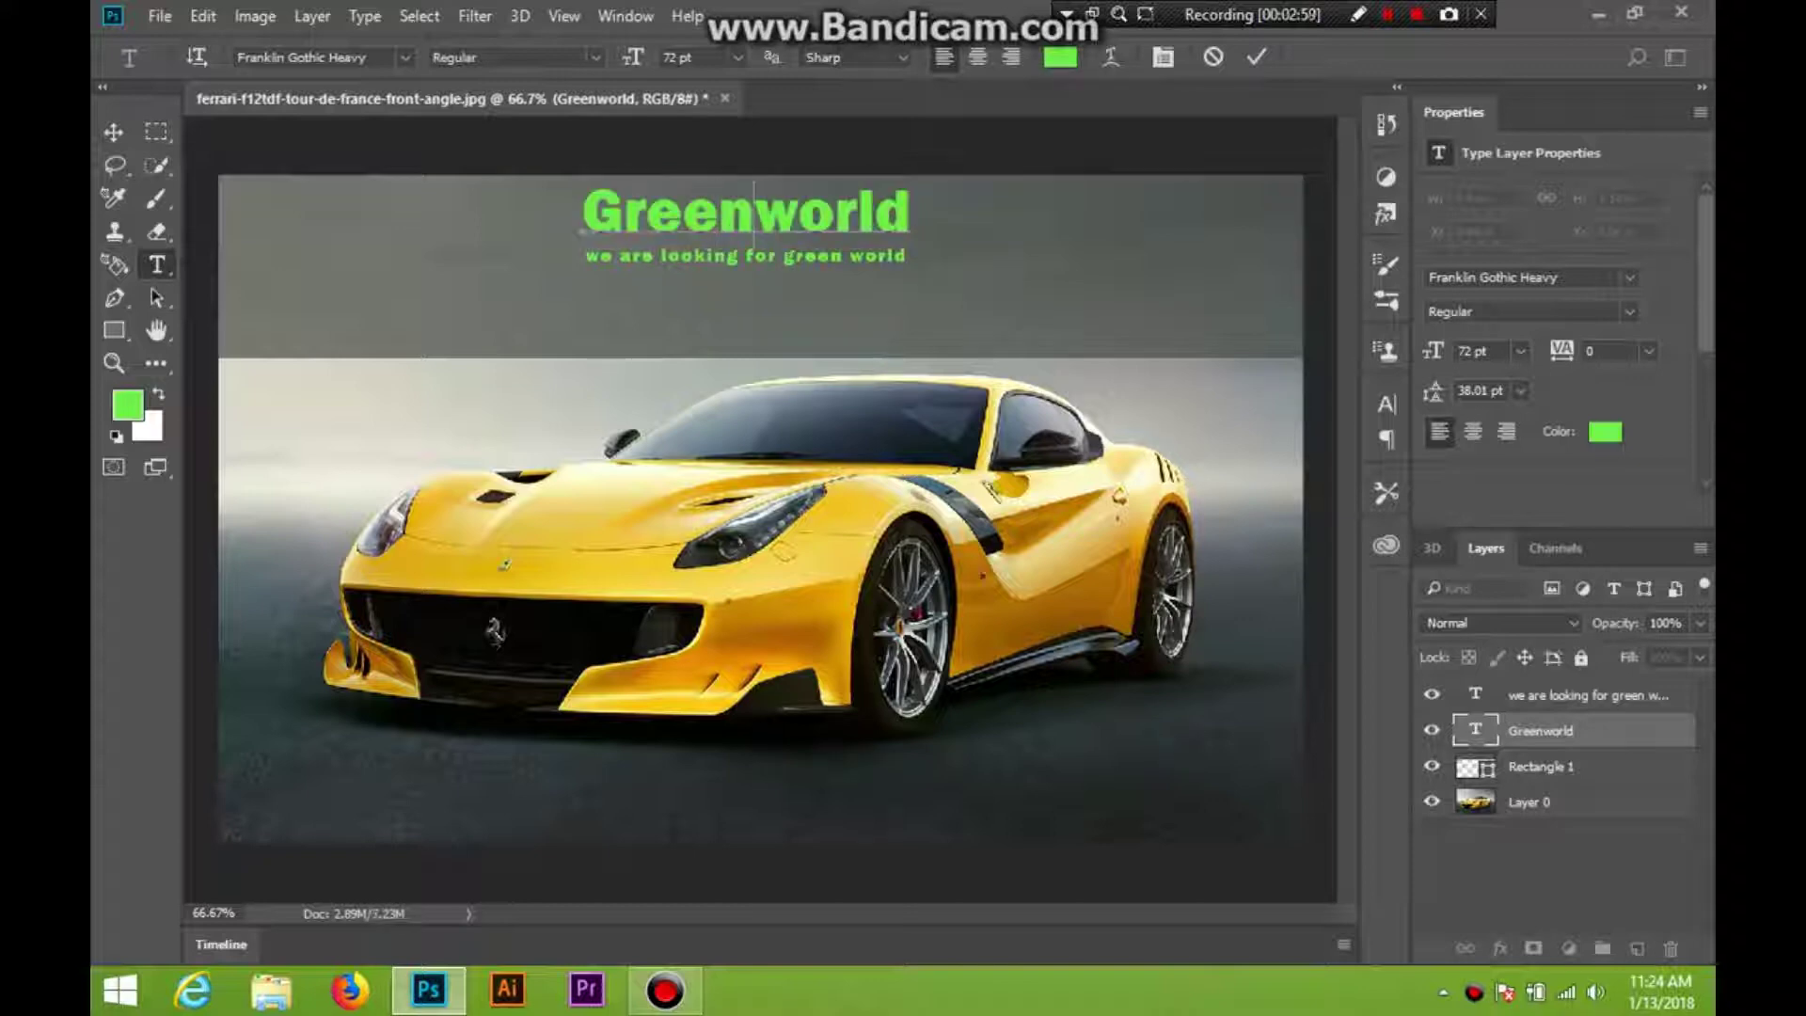
double_click(755, 225)
click(755, 226)
drag(754, 212, 910, 213)
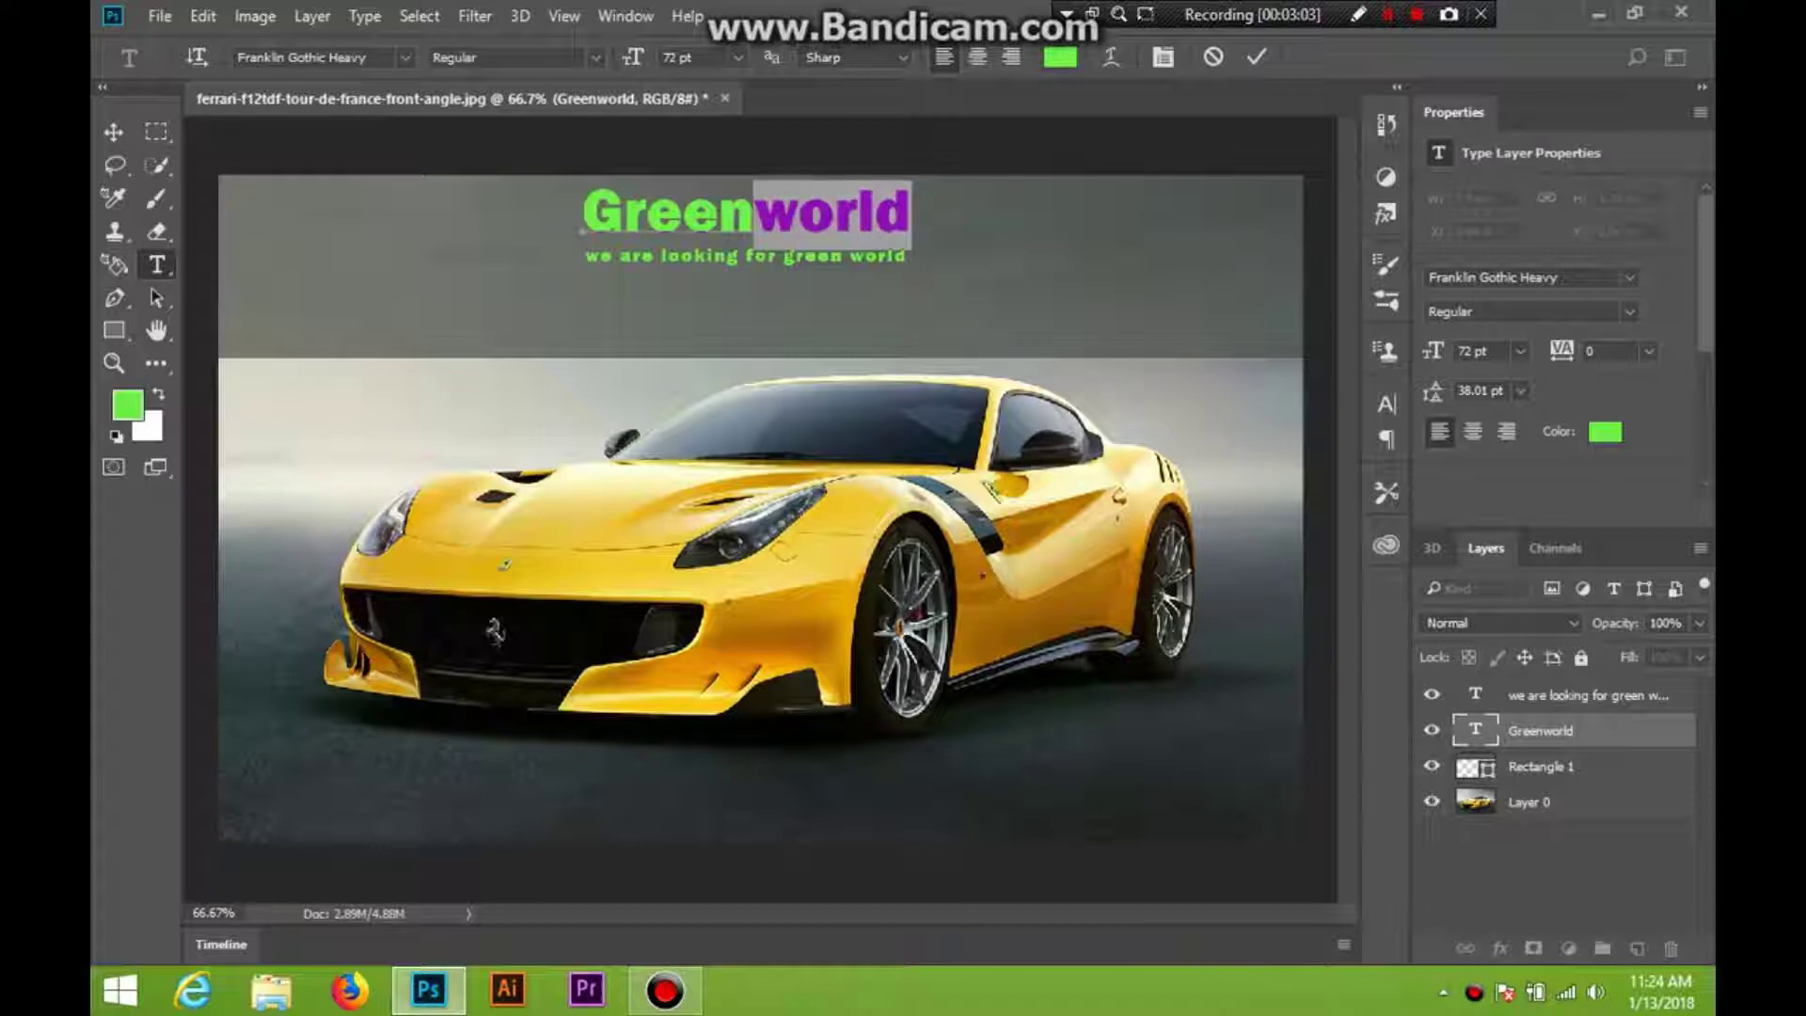
click(1060, 57)
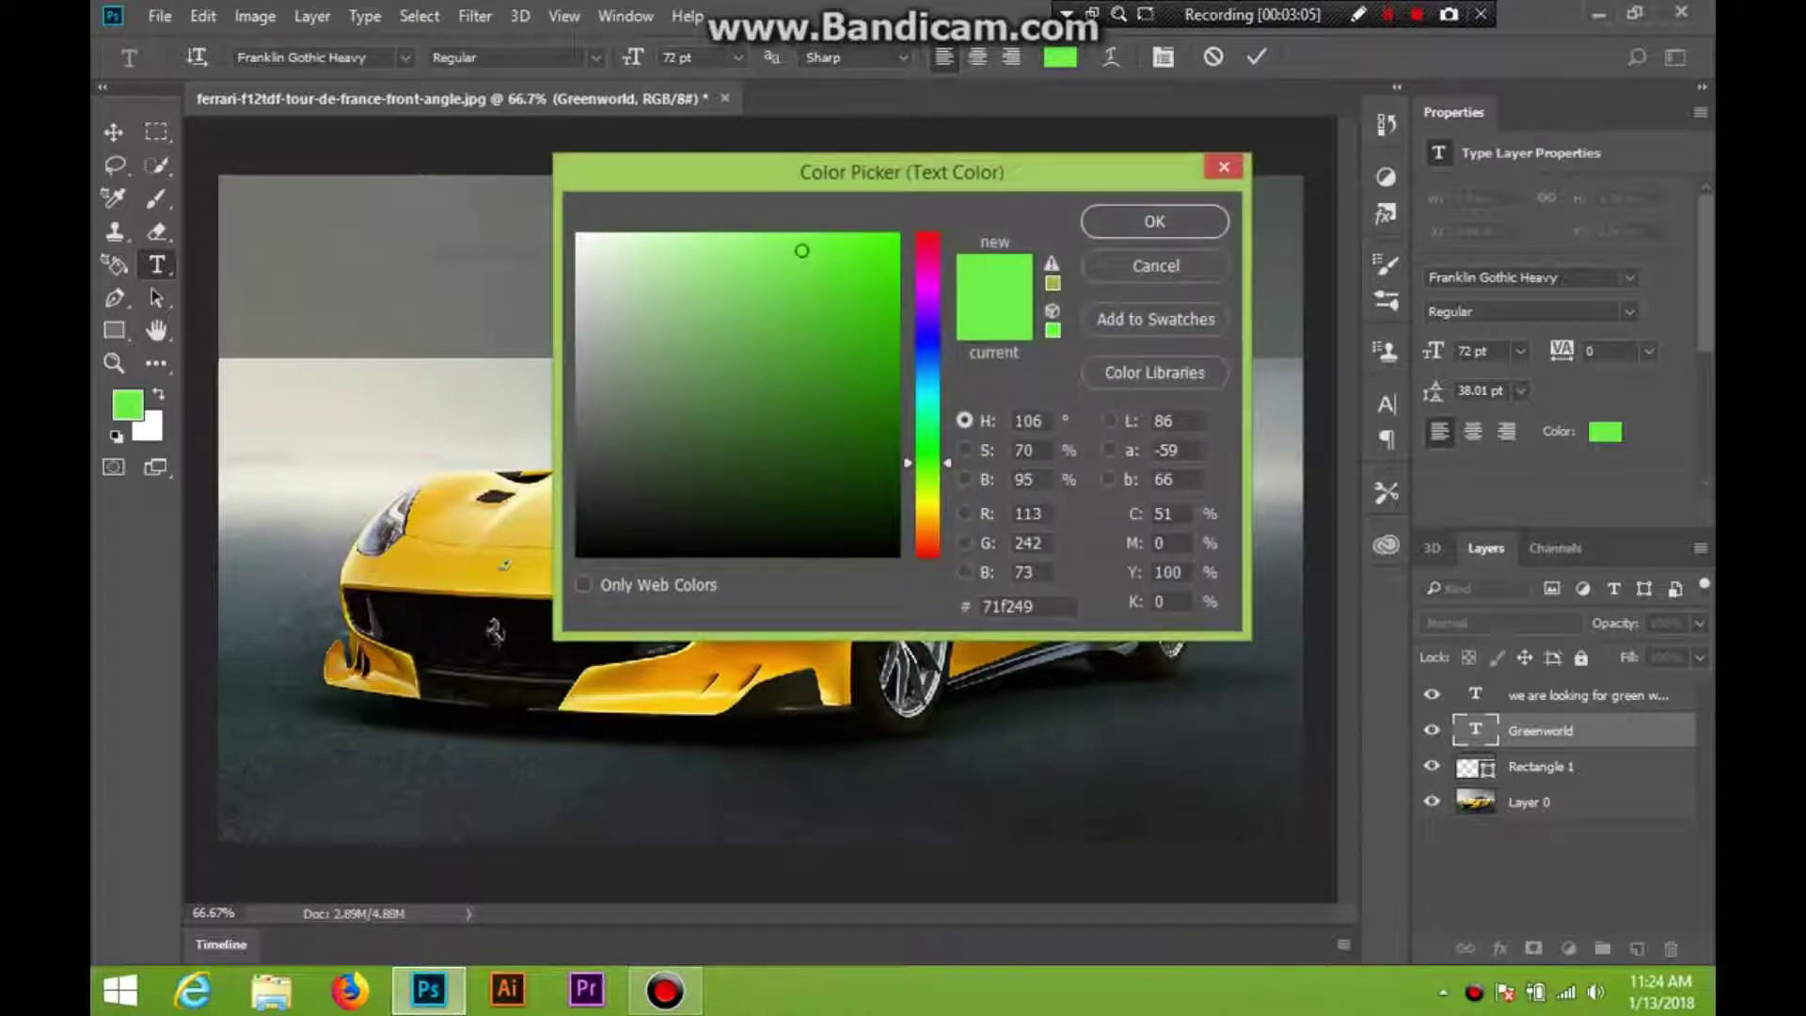
text(ffffff)
click(1154, 221)
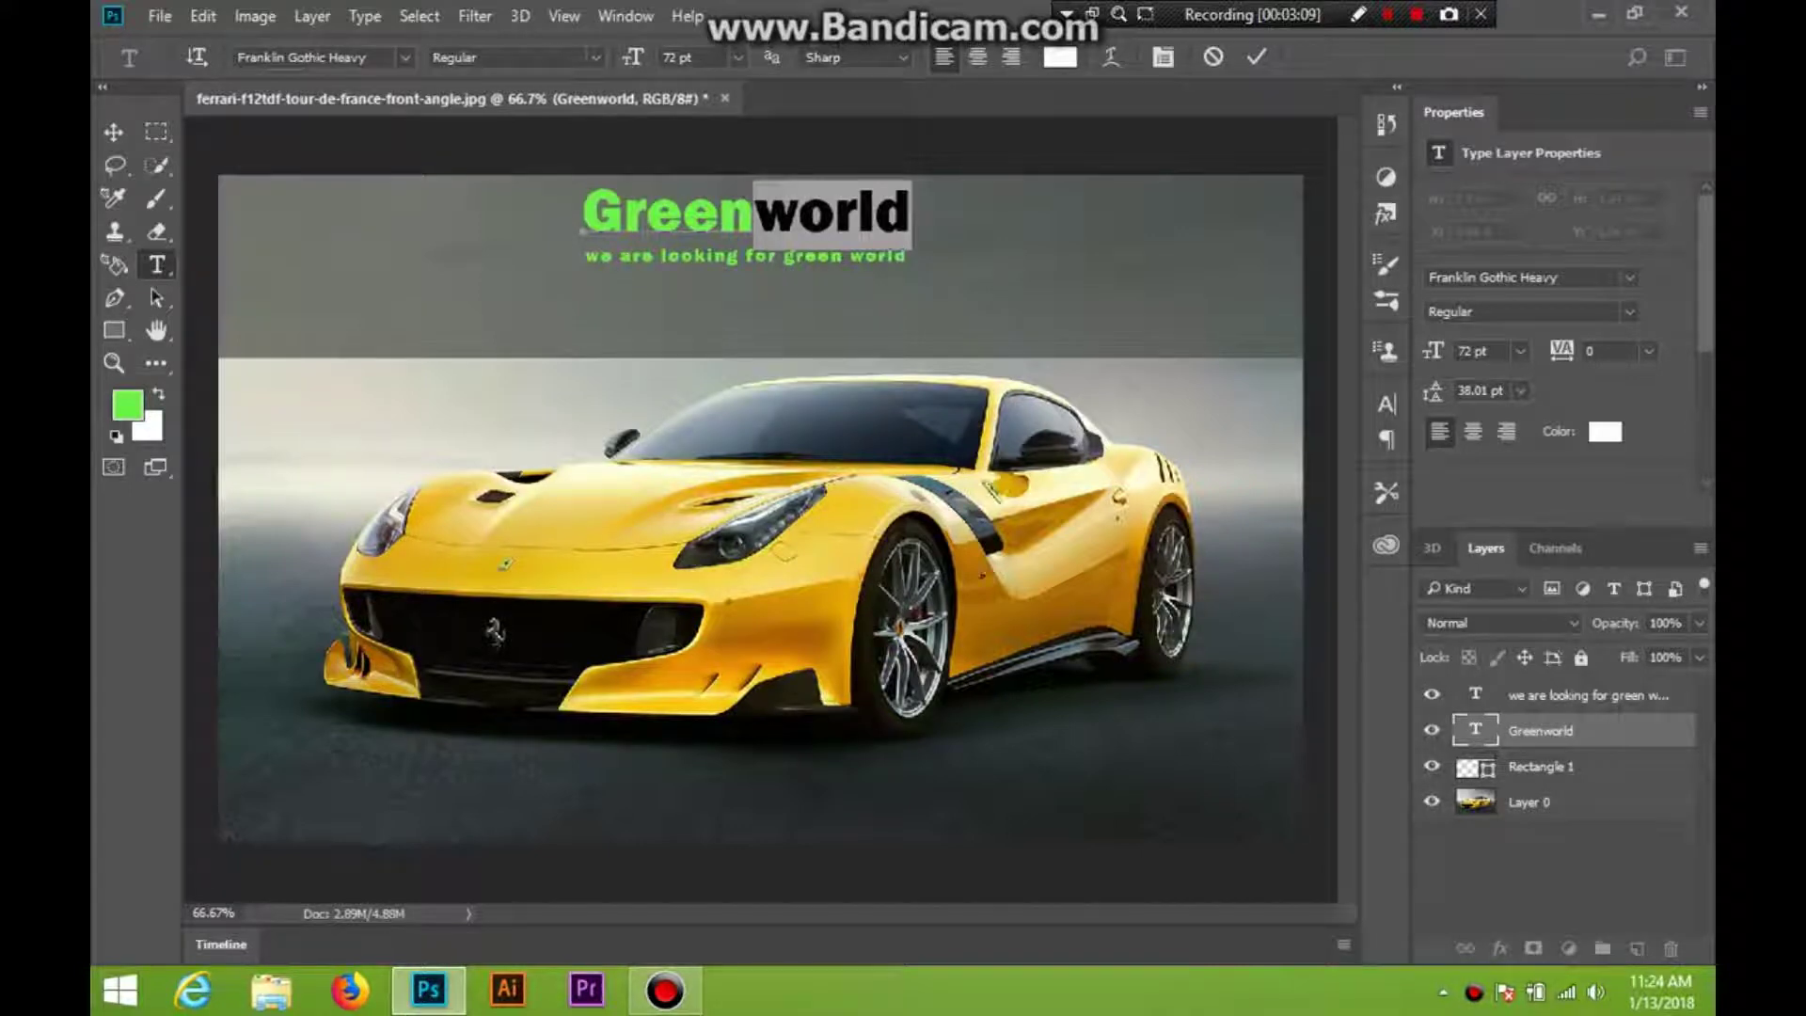
click(113, 132)
click(395, 267)
Change the whole tagline's text colour to near-white (f6faf5)
double_click(1475, 694)
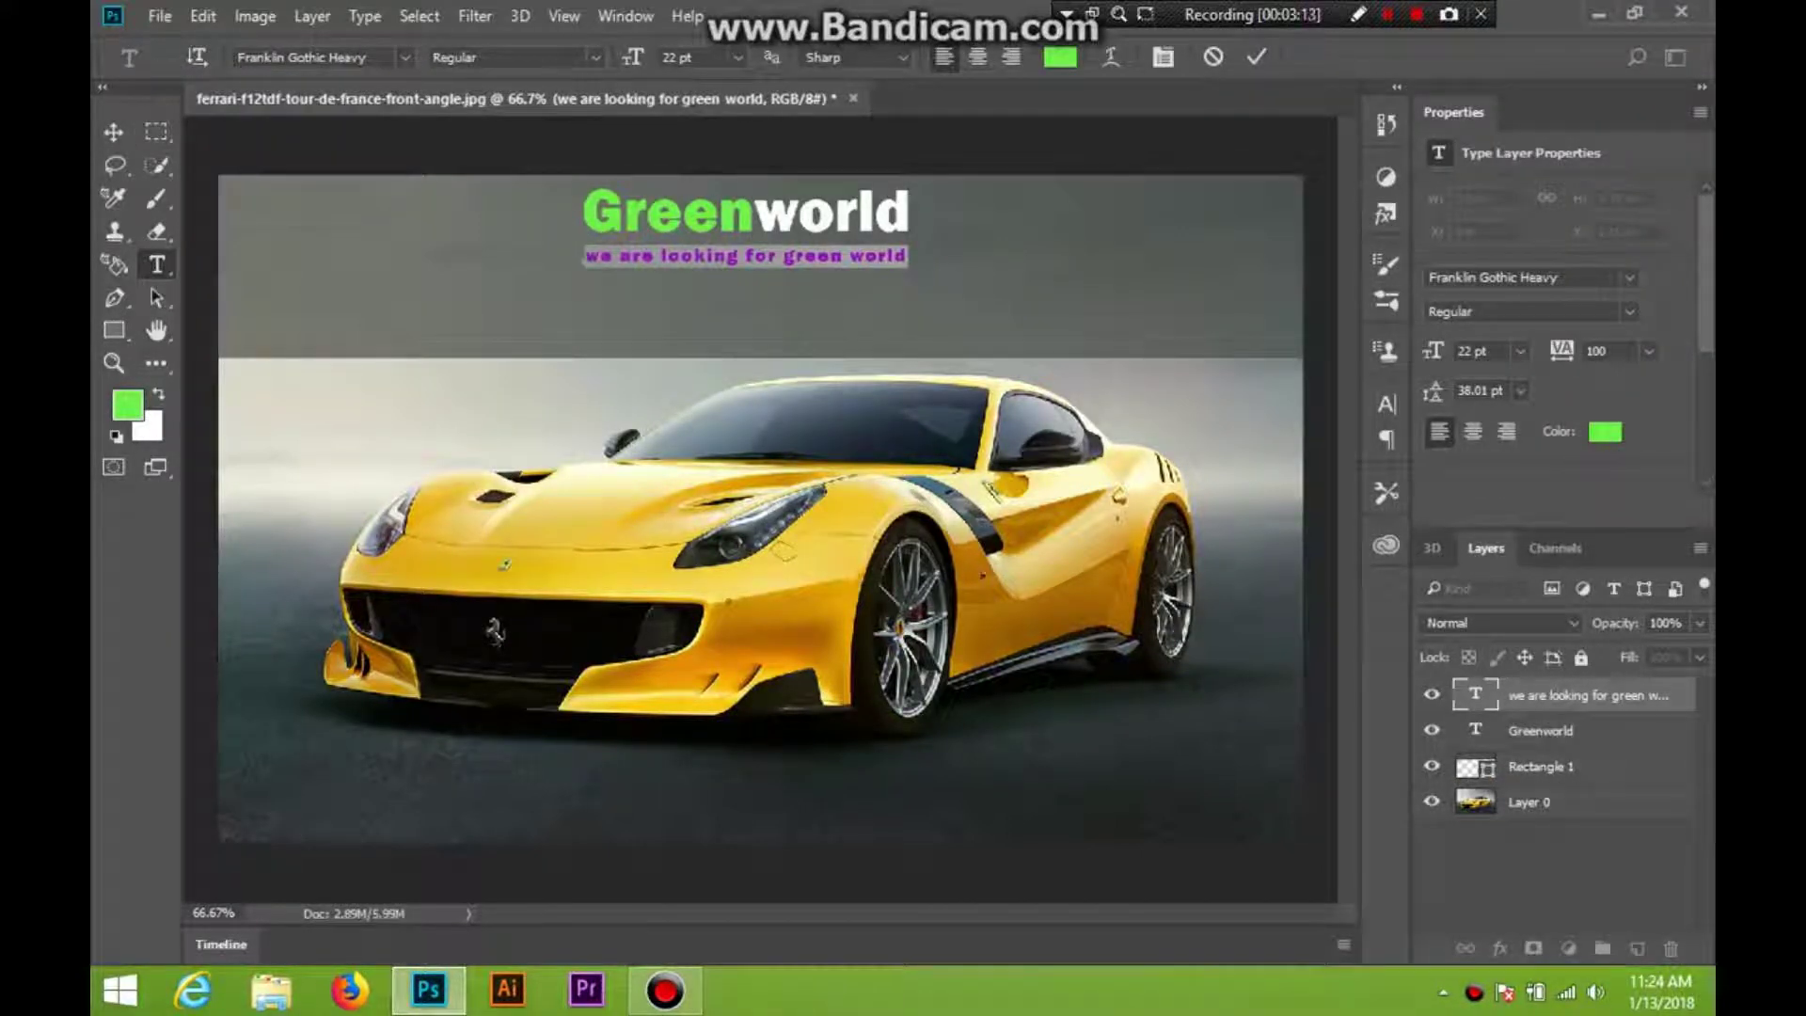
click(1060, 58)
click(583, 239)
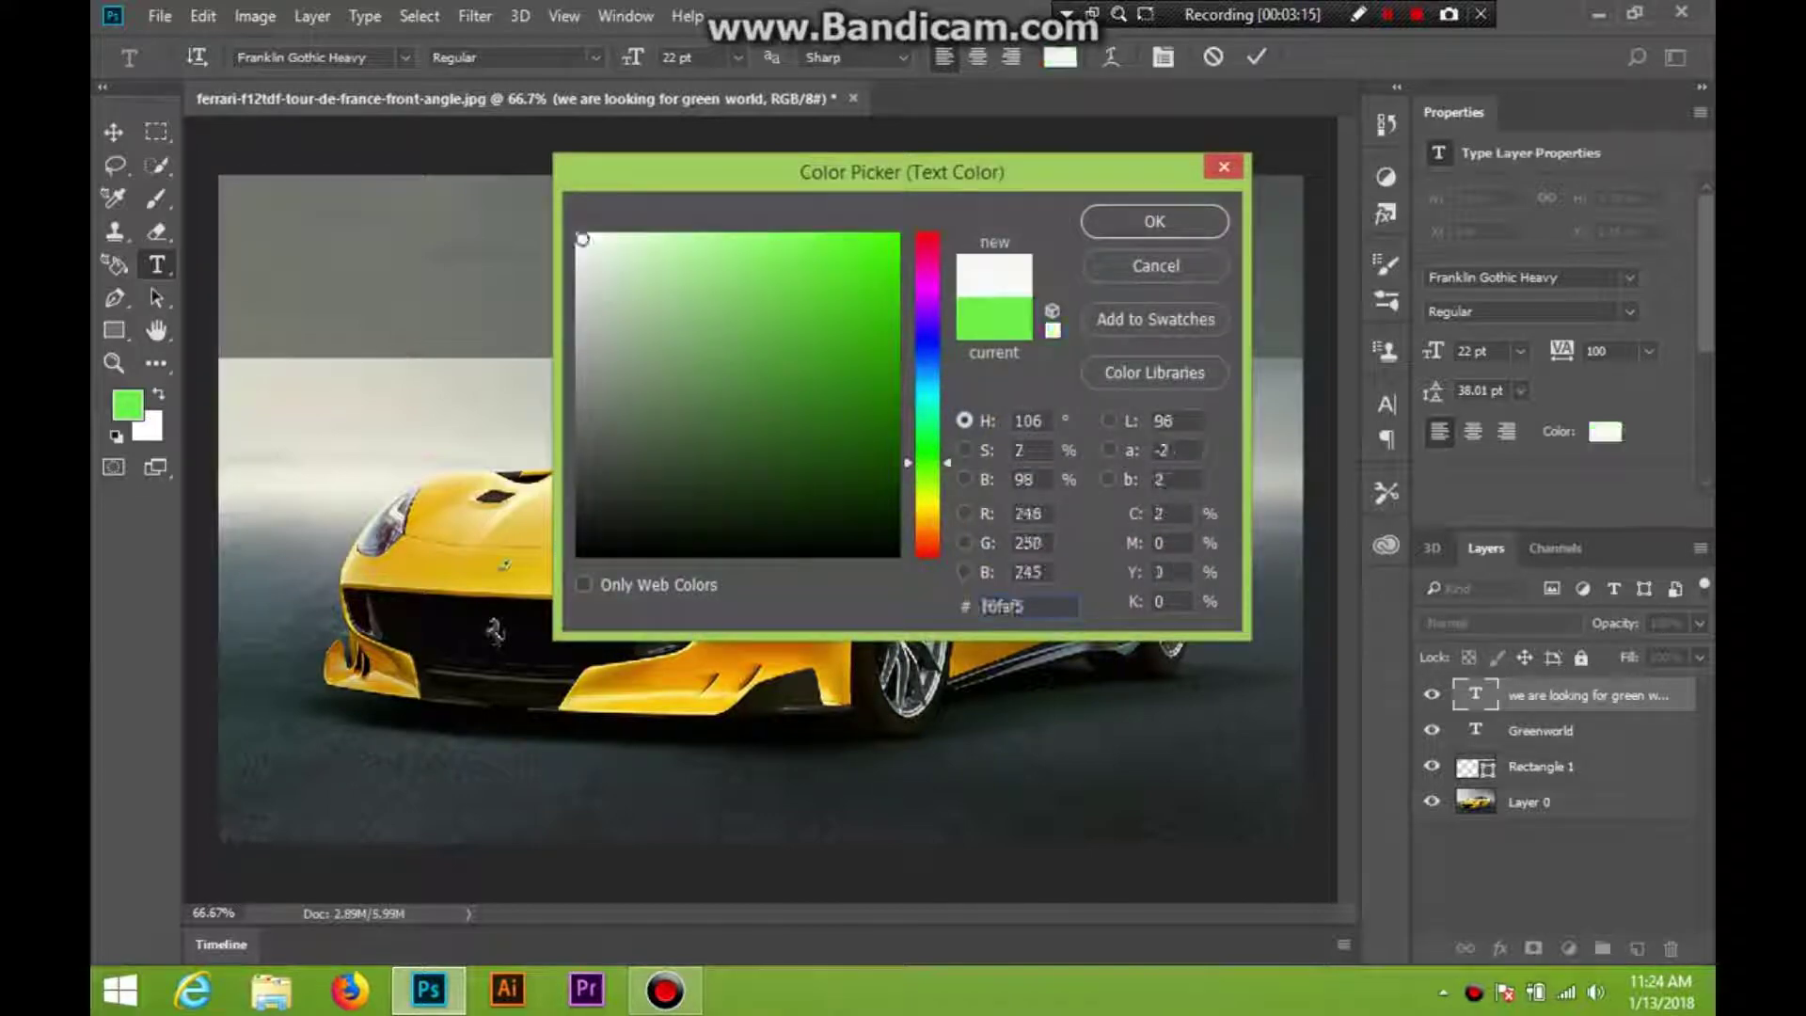
click(1155, 221)
click(114, 132)
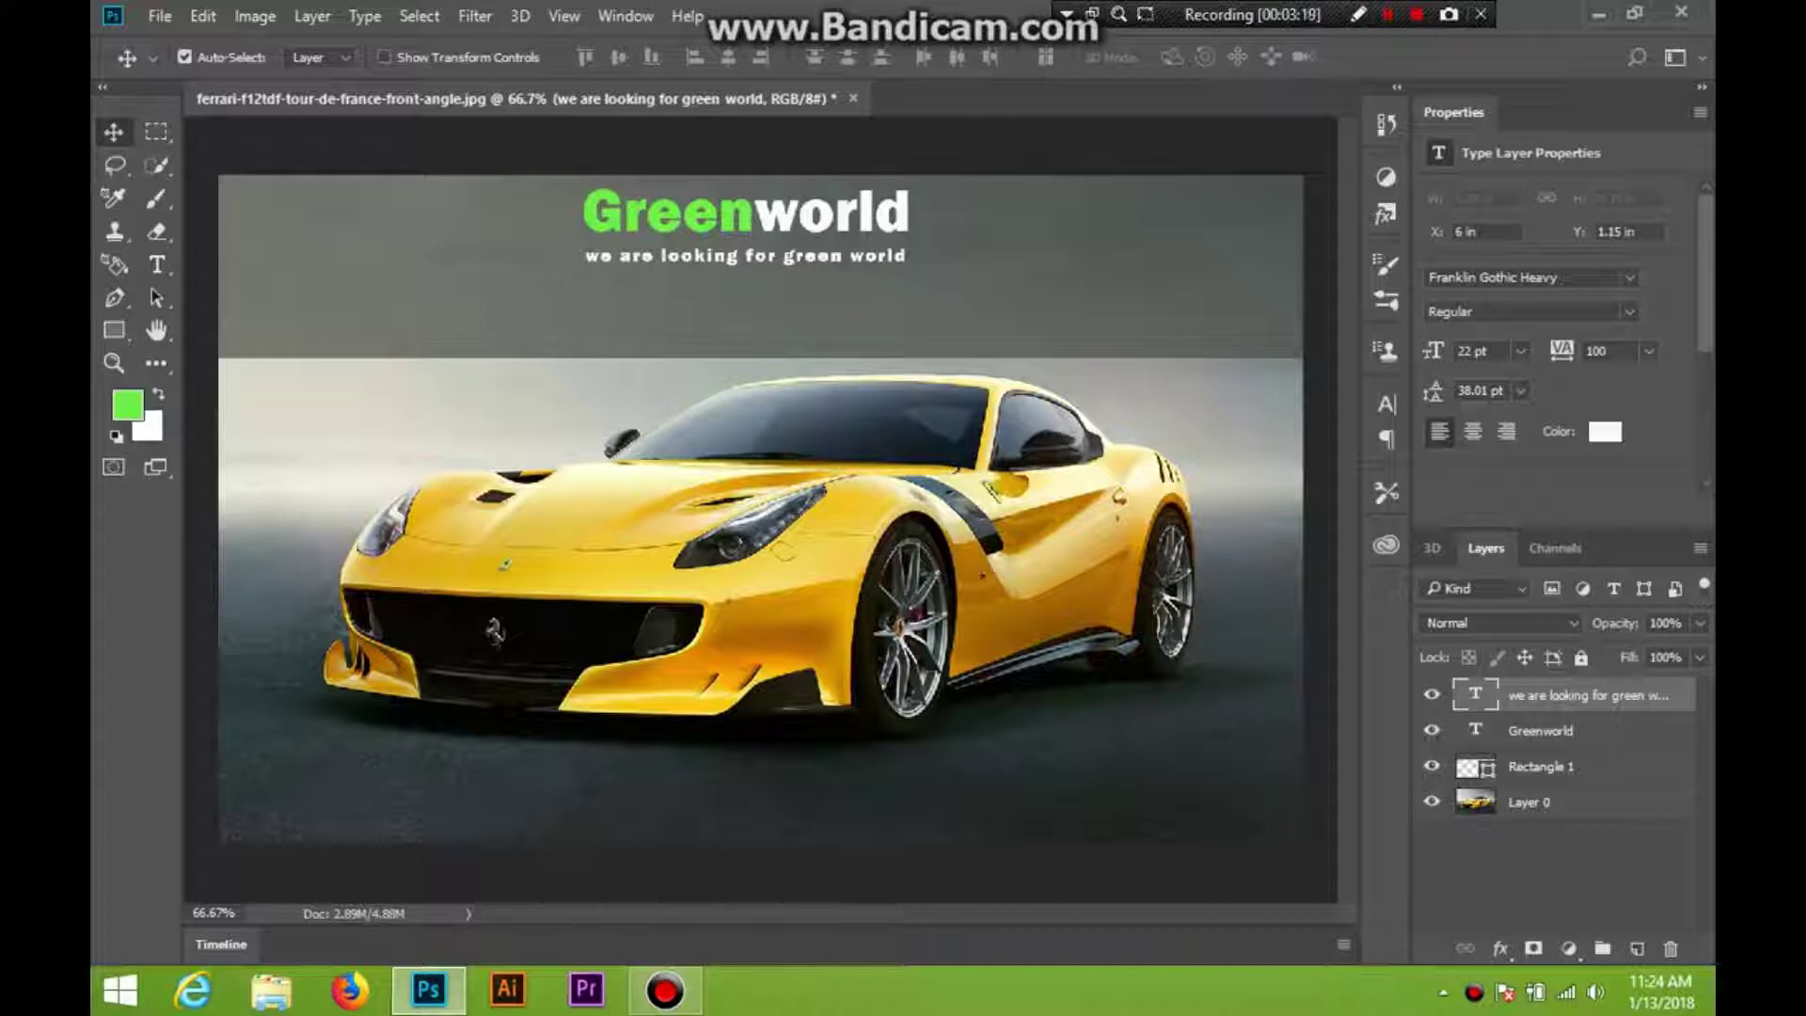
Turn the yellow car green with a Hue/Saturation adjustment directly above the photo, setting Yellows to Hue +74, Saturation +25 and Lightness -5
click(1572, 802)
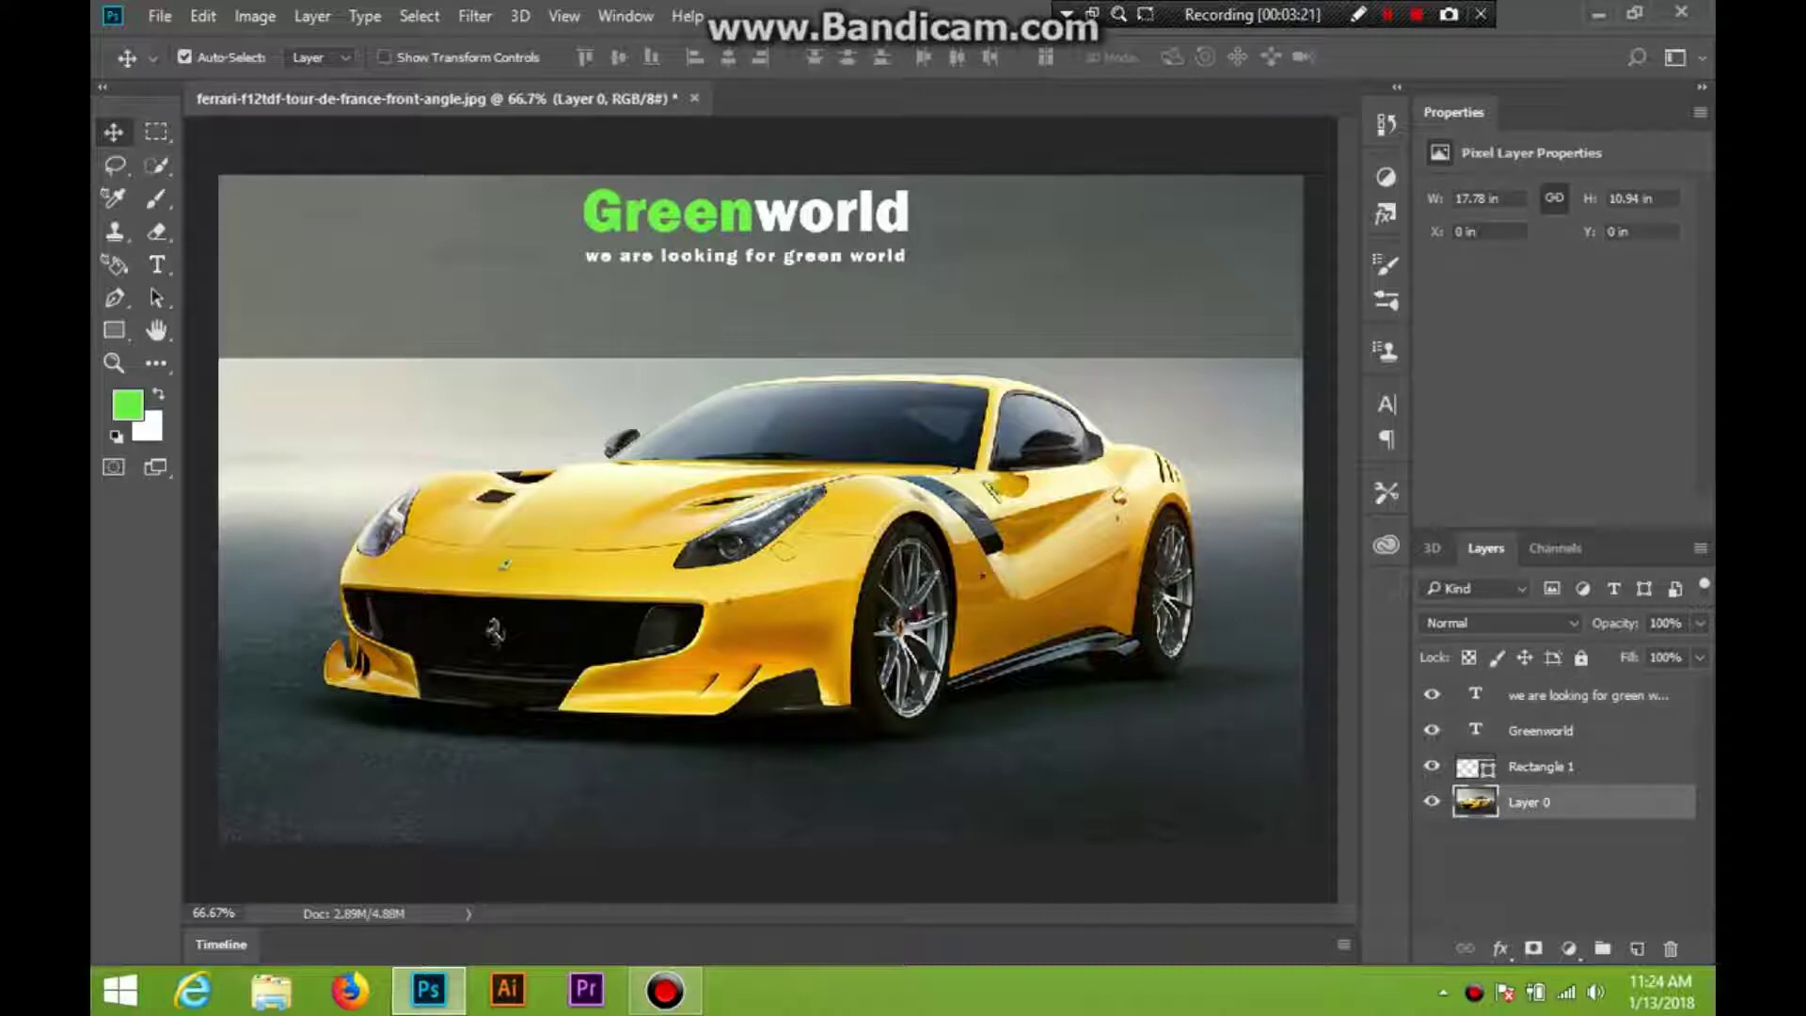
click(1568, 948)
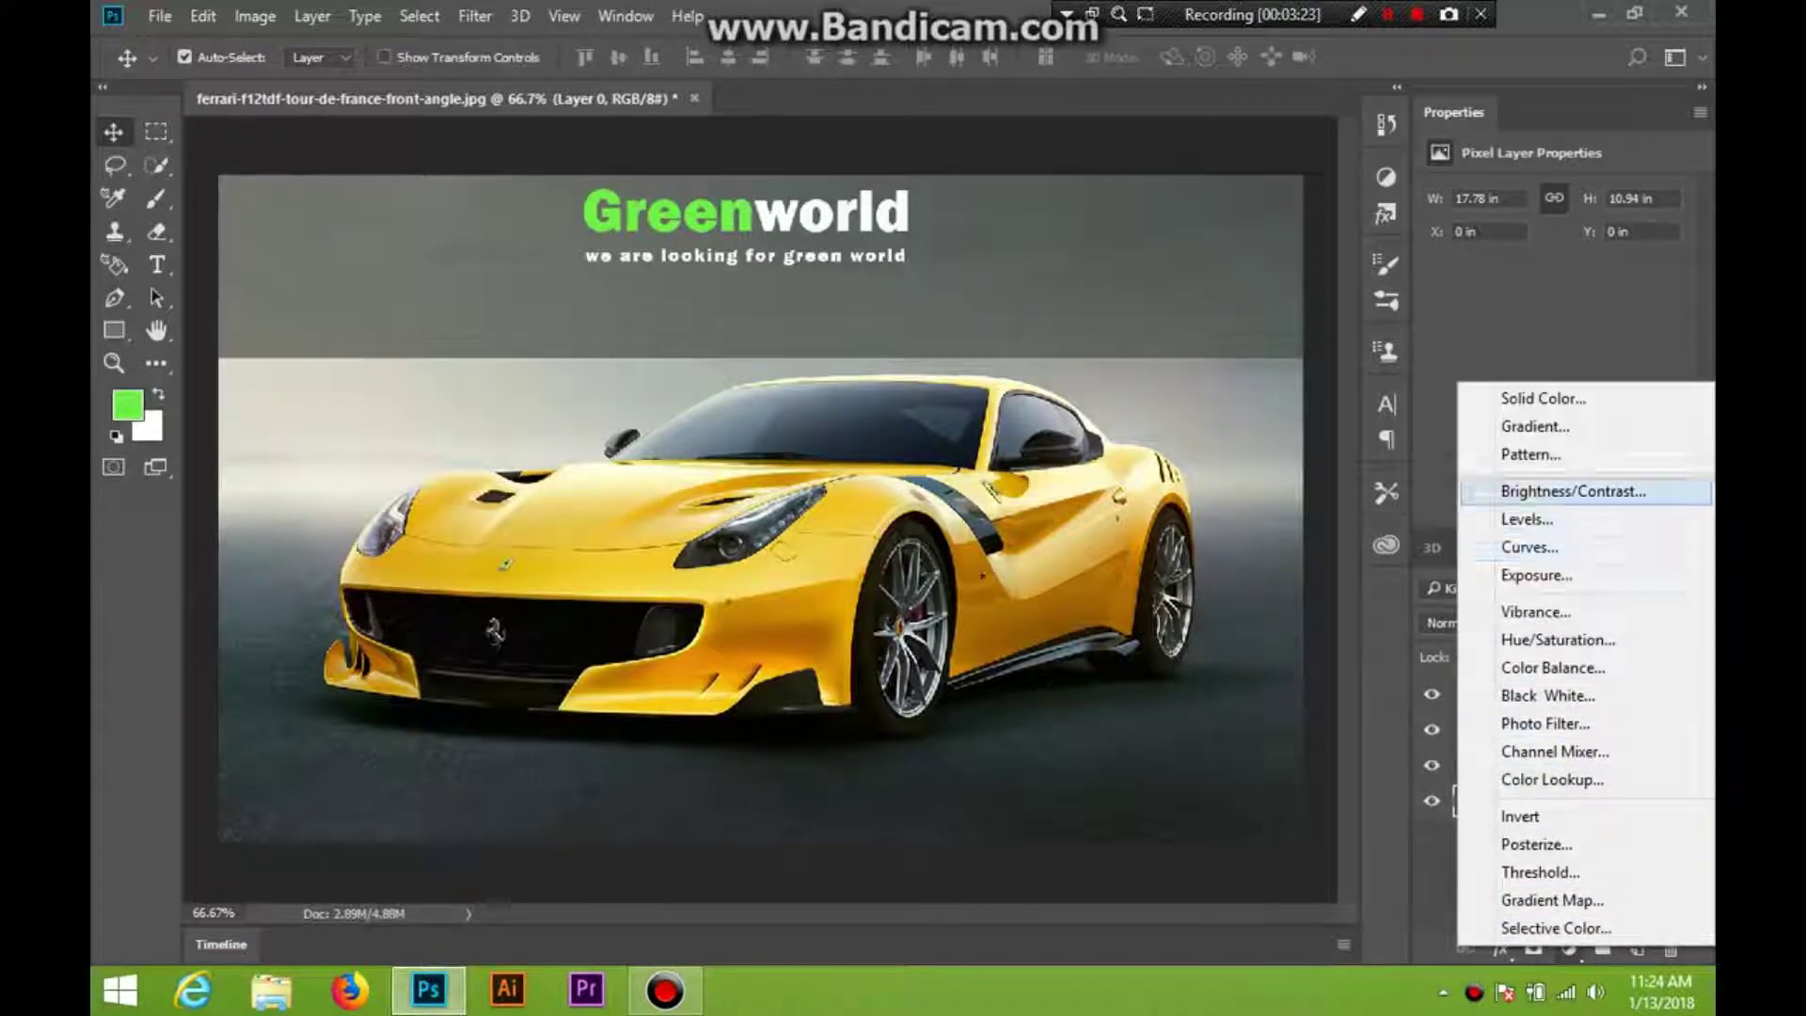
click(1557, 639)
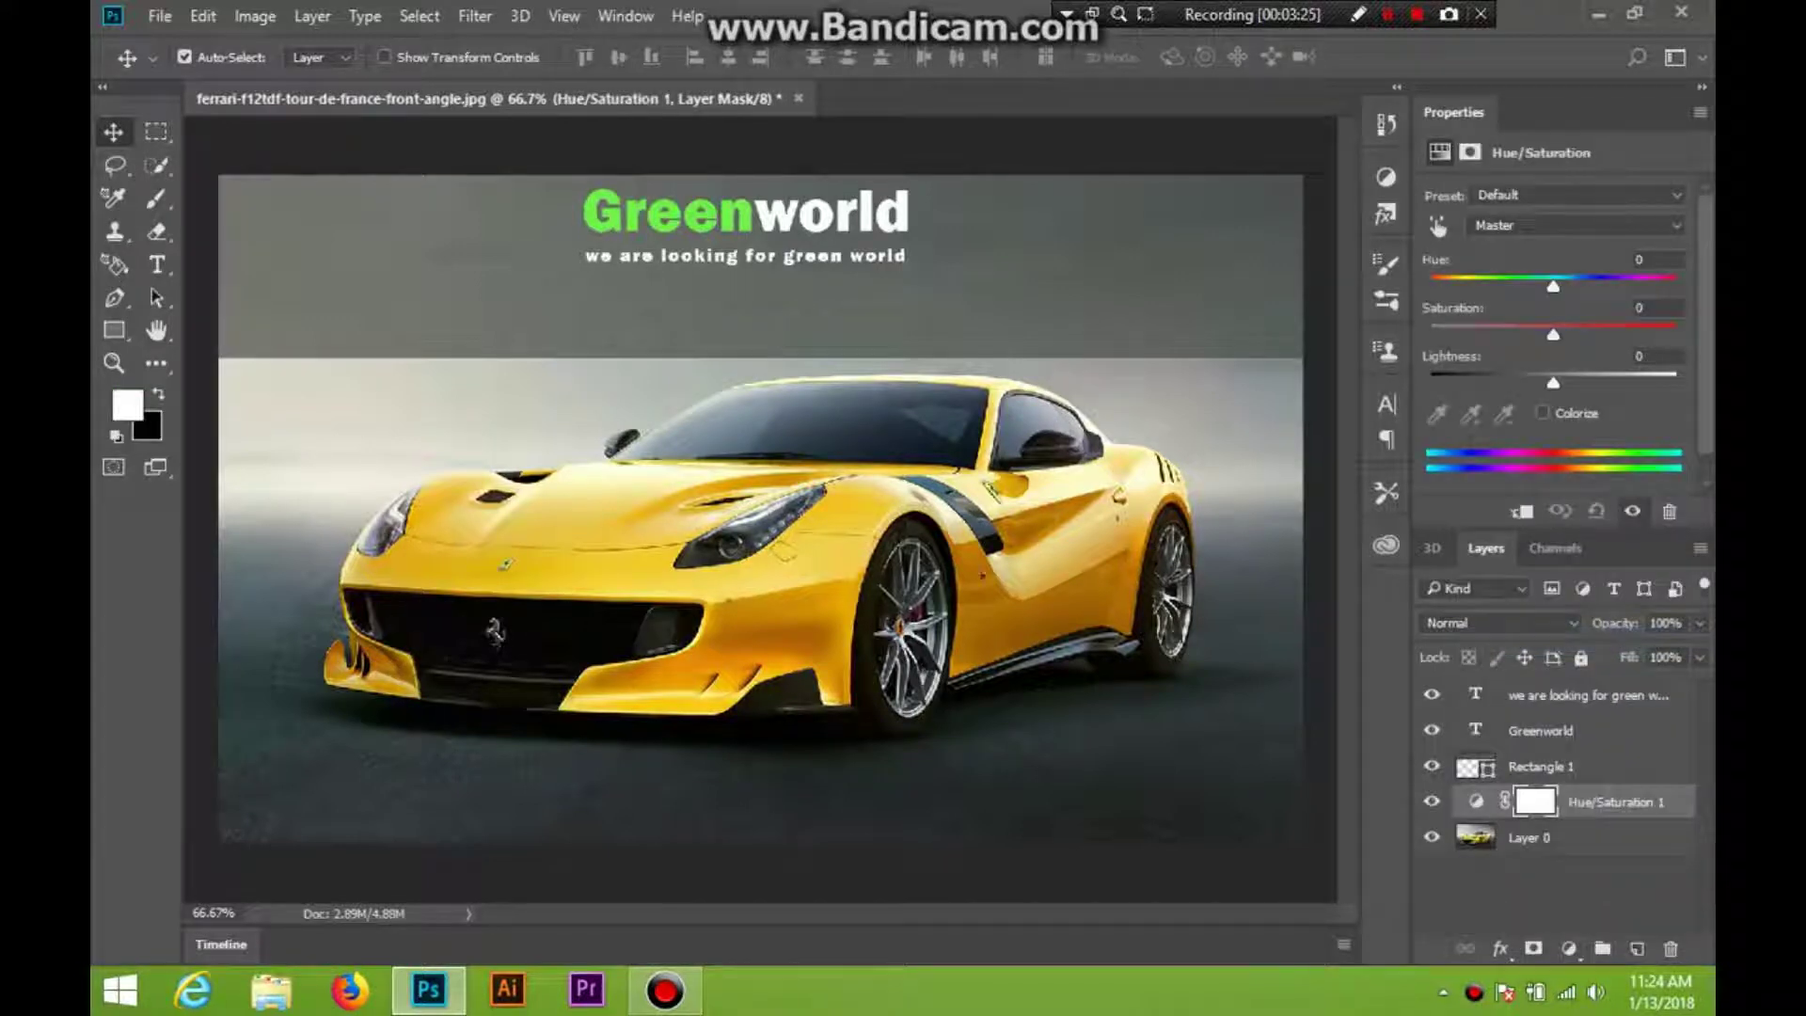
click(1436, 226)
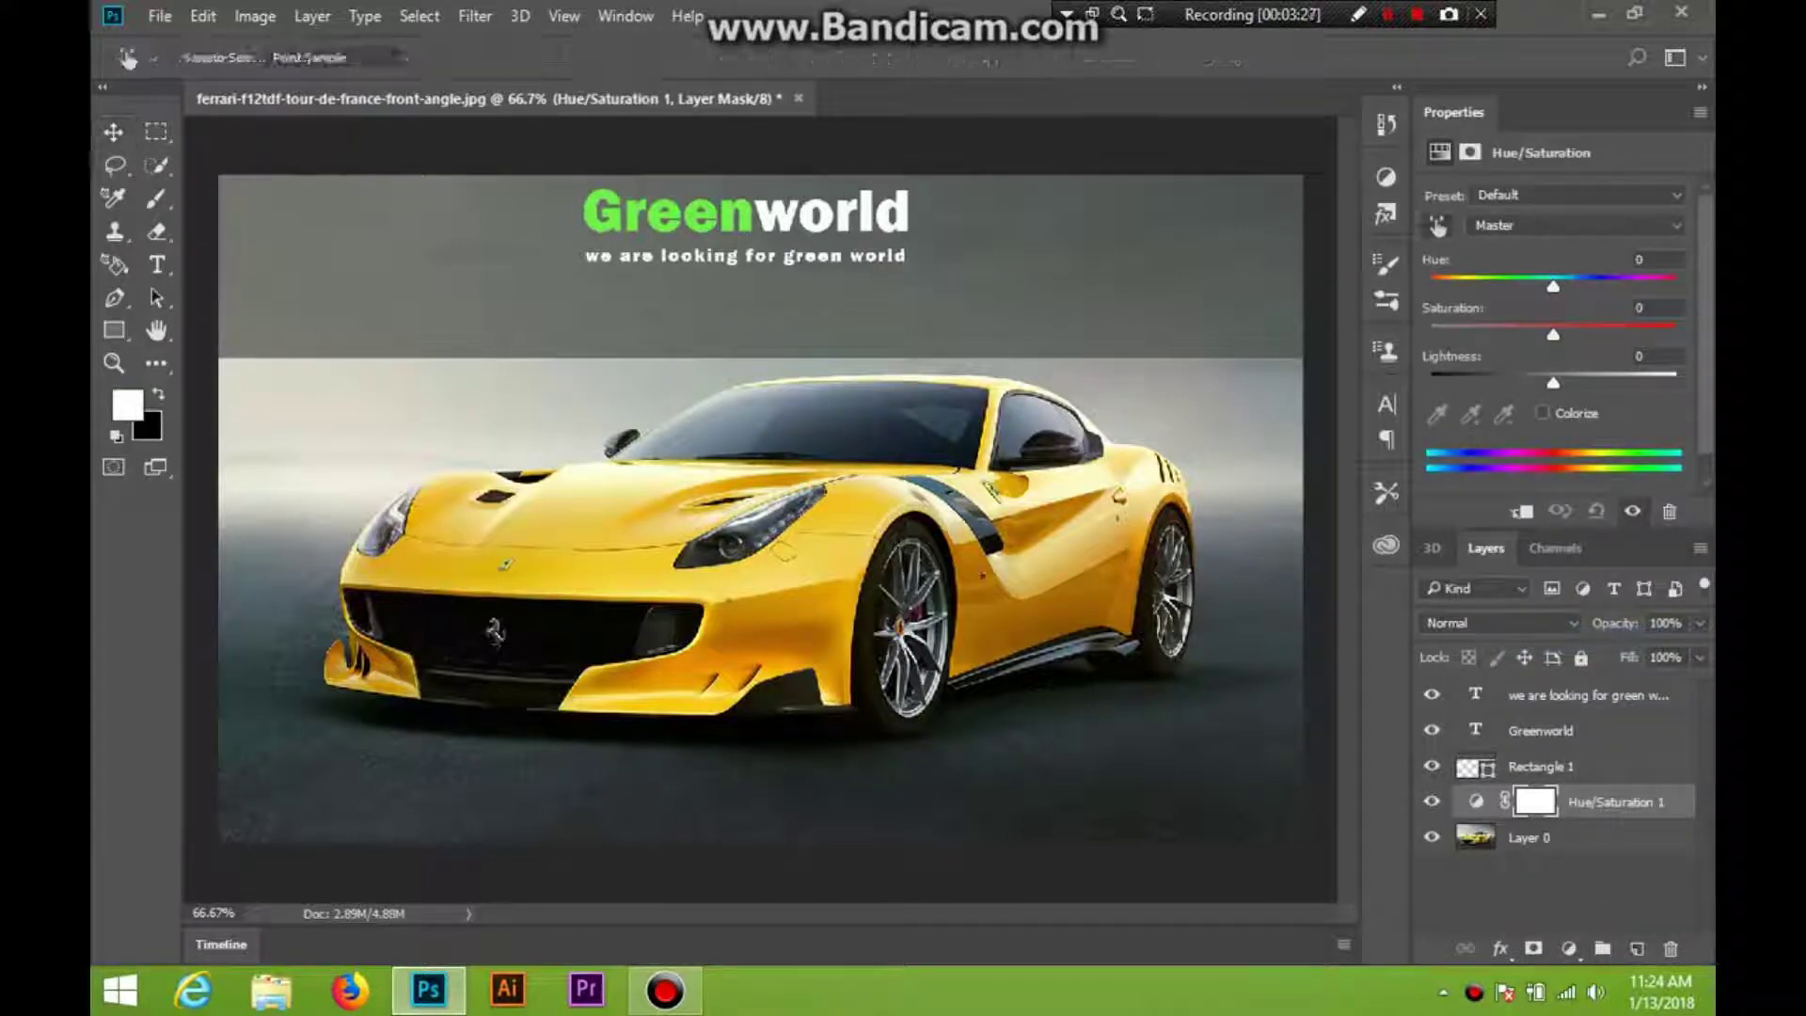
click(620, 526)
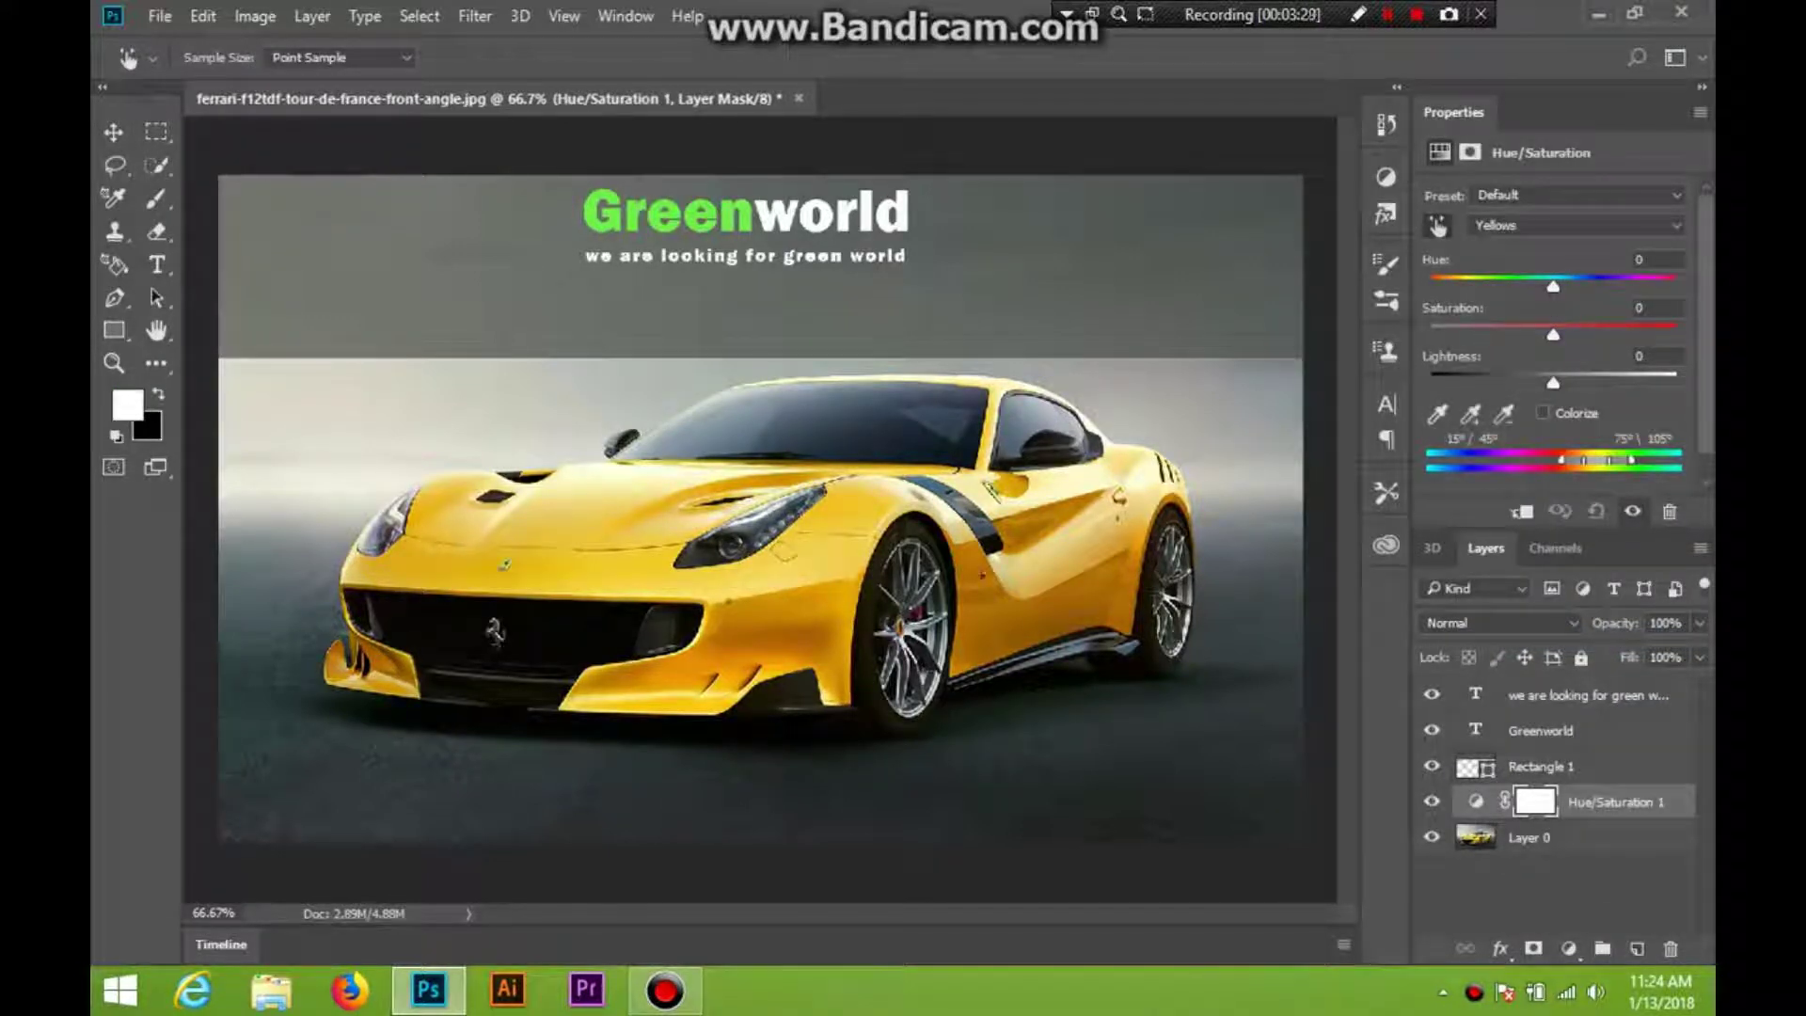
drag(1553, 287, 1546, 383)
drag(1616, 286, 1622, 286)
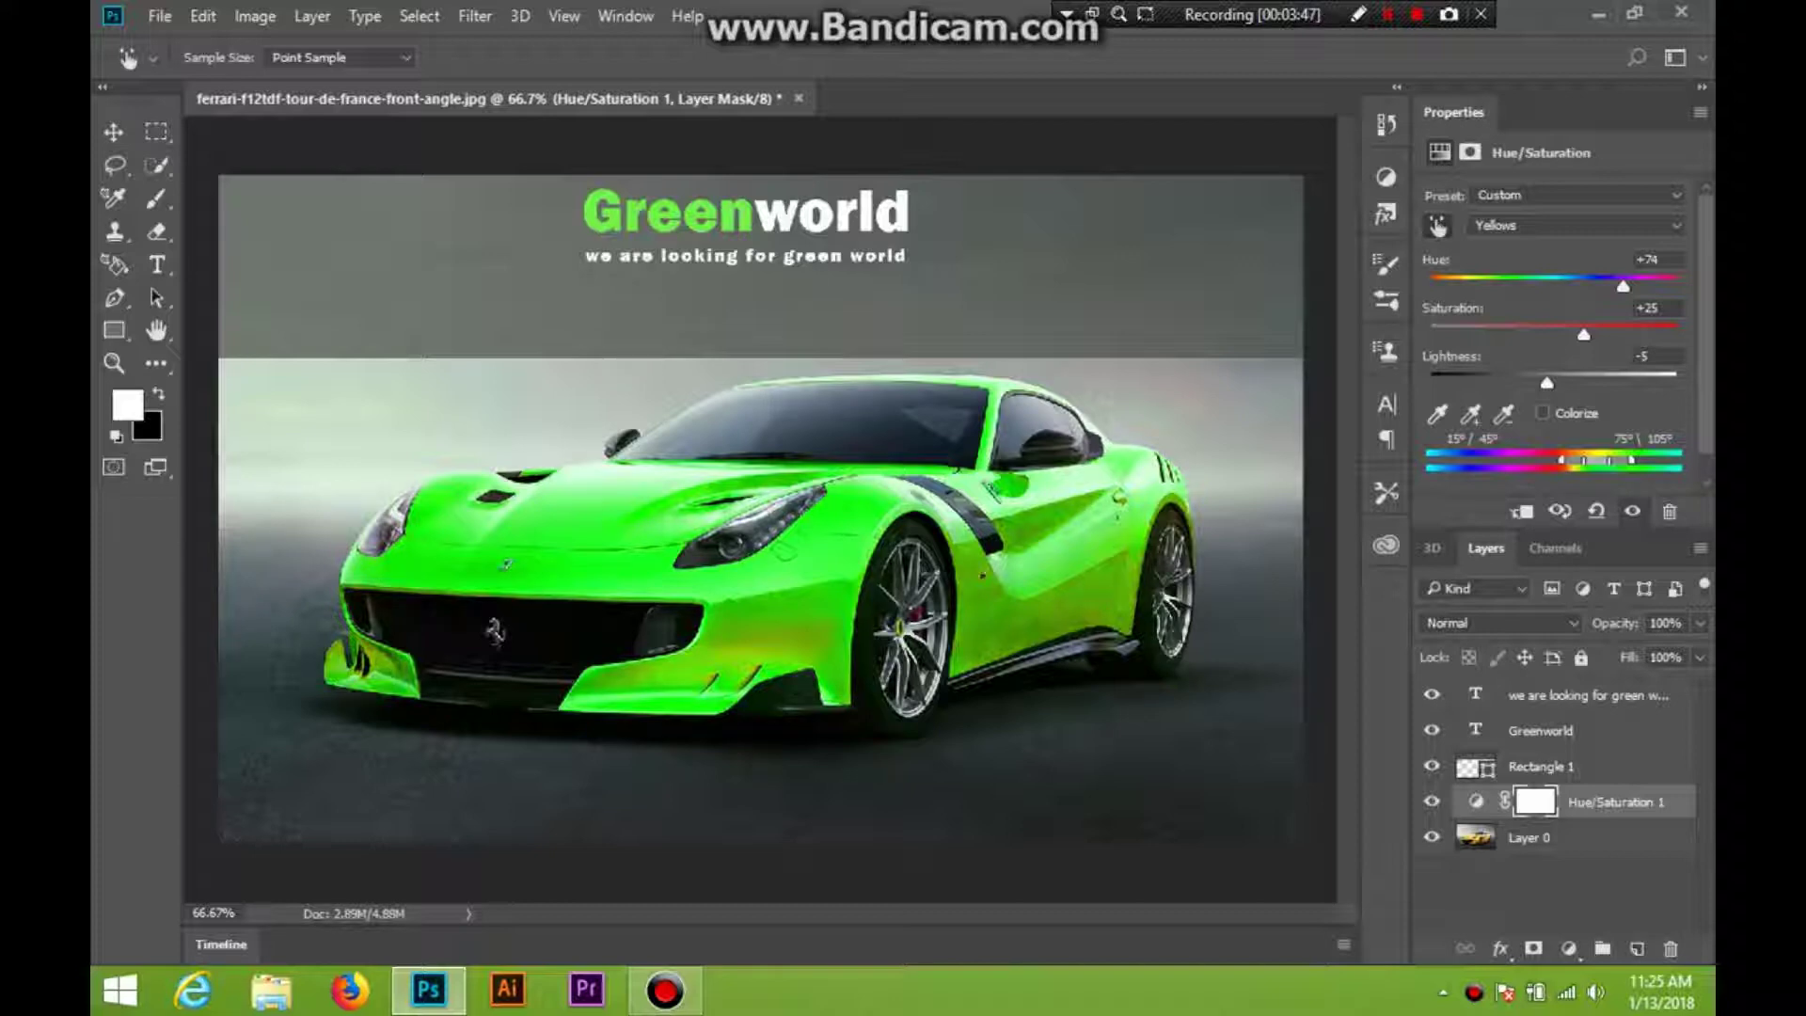
Try adjusting the Cyans range of the existing Hue/Saturation adjustment layer, sampled from the background beside the car
click(1234, 602)
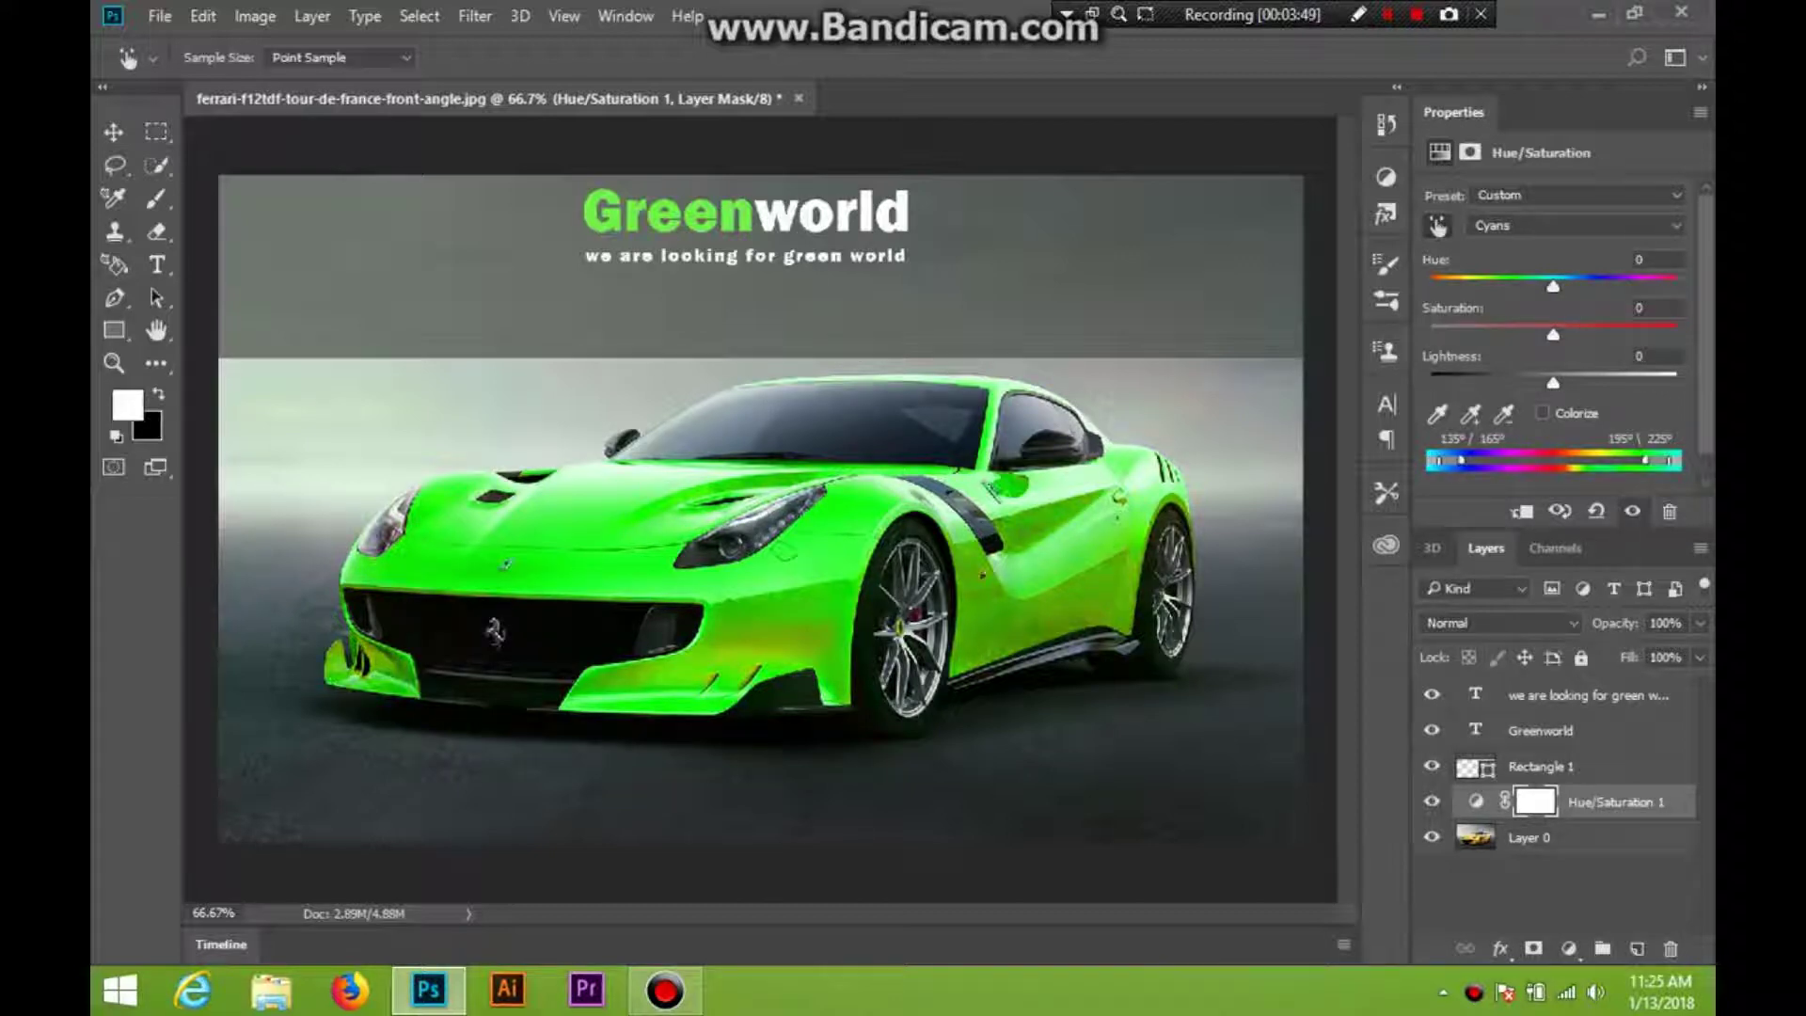
drag(1553, 286, 1533, 335)
Open a direct Hue/Saturation correction on the car photo layer and shift its master Hue to +2
click(1569, 837)
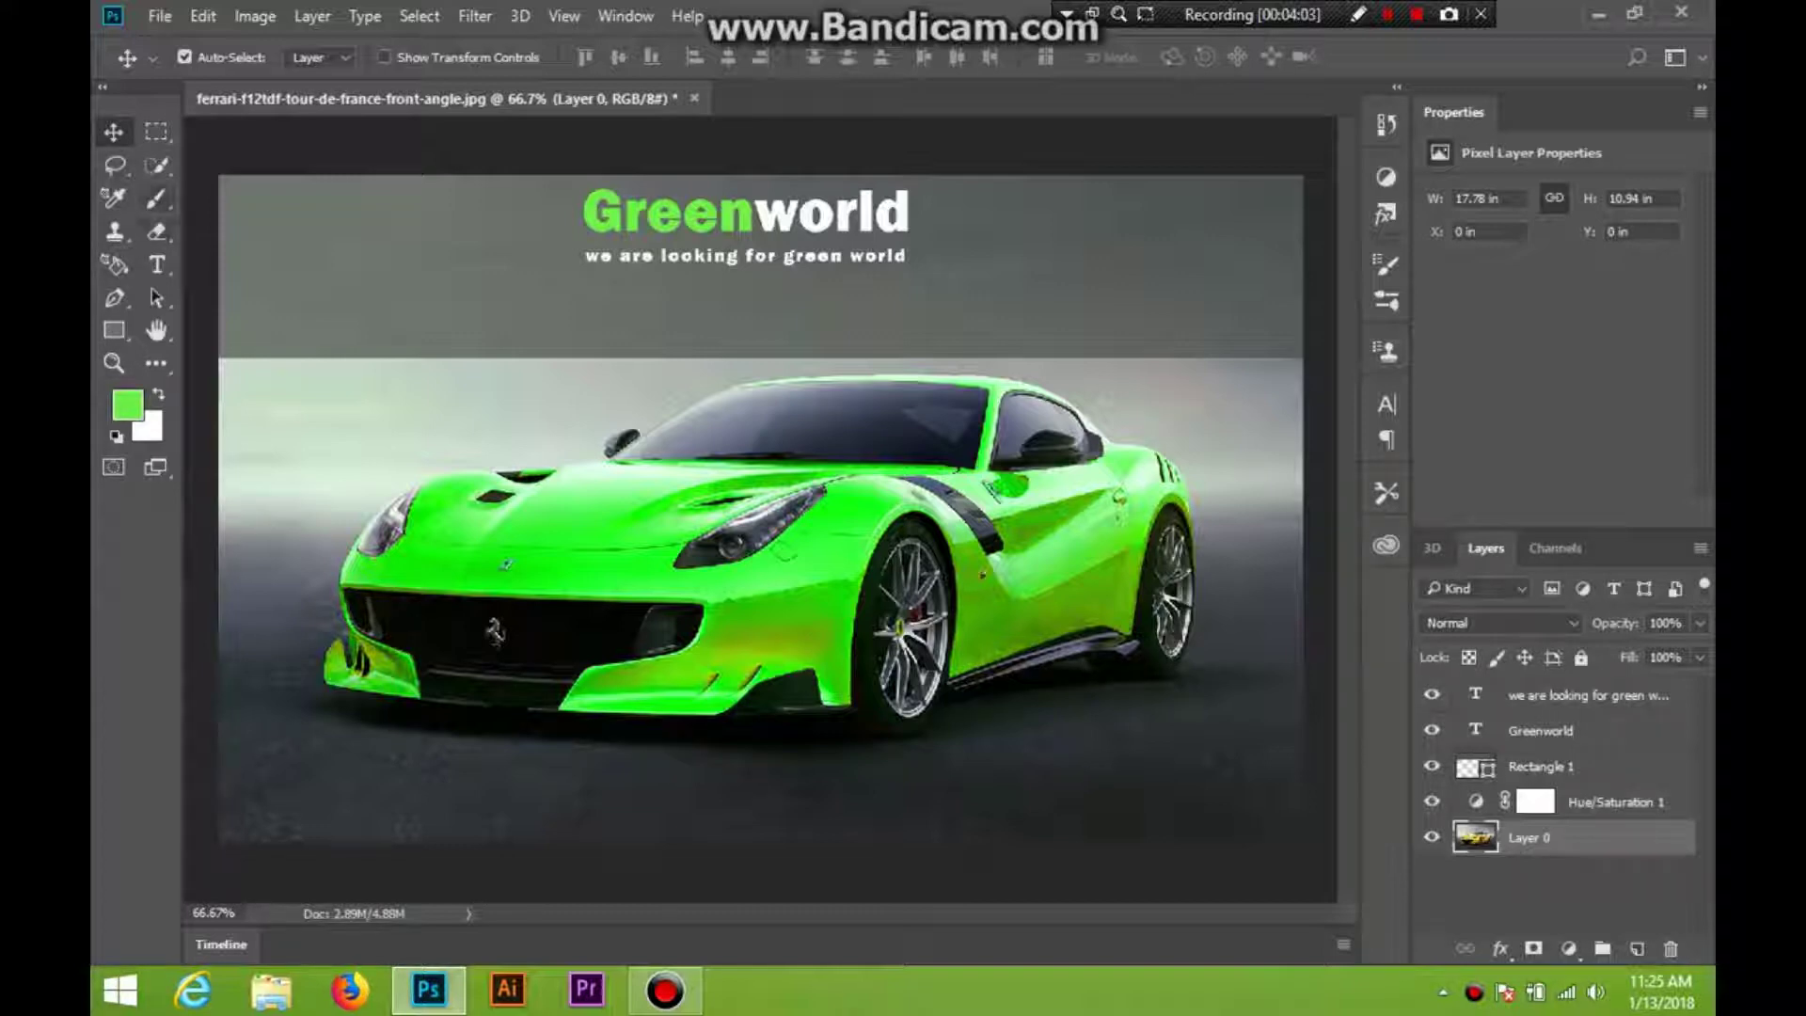
click(158, 297)
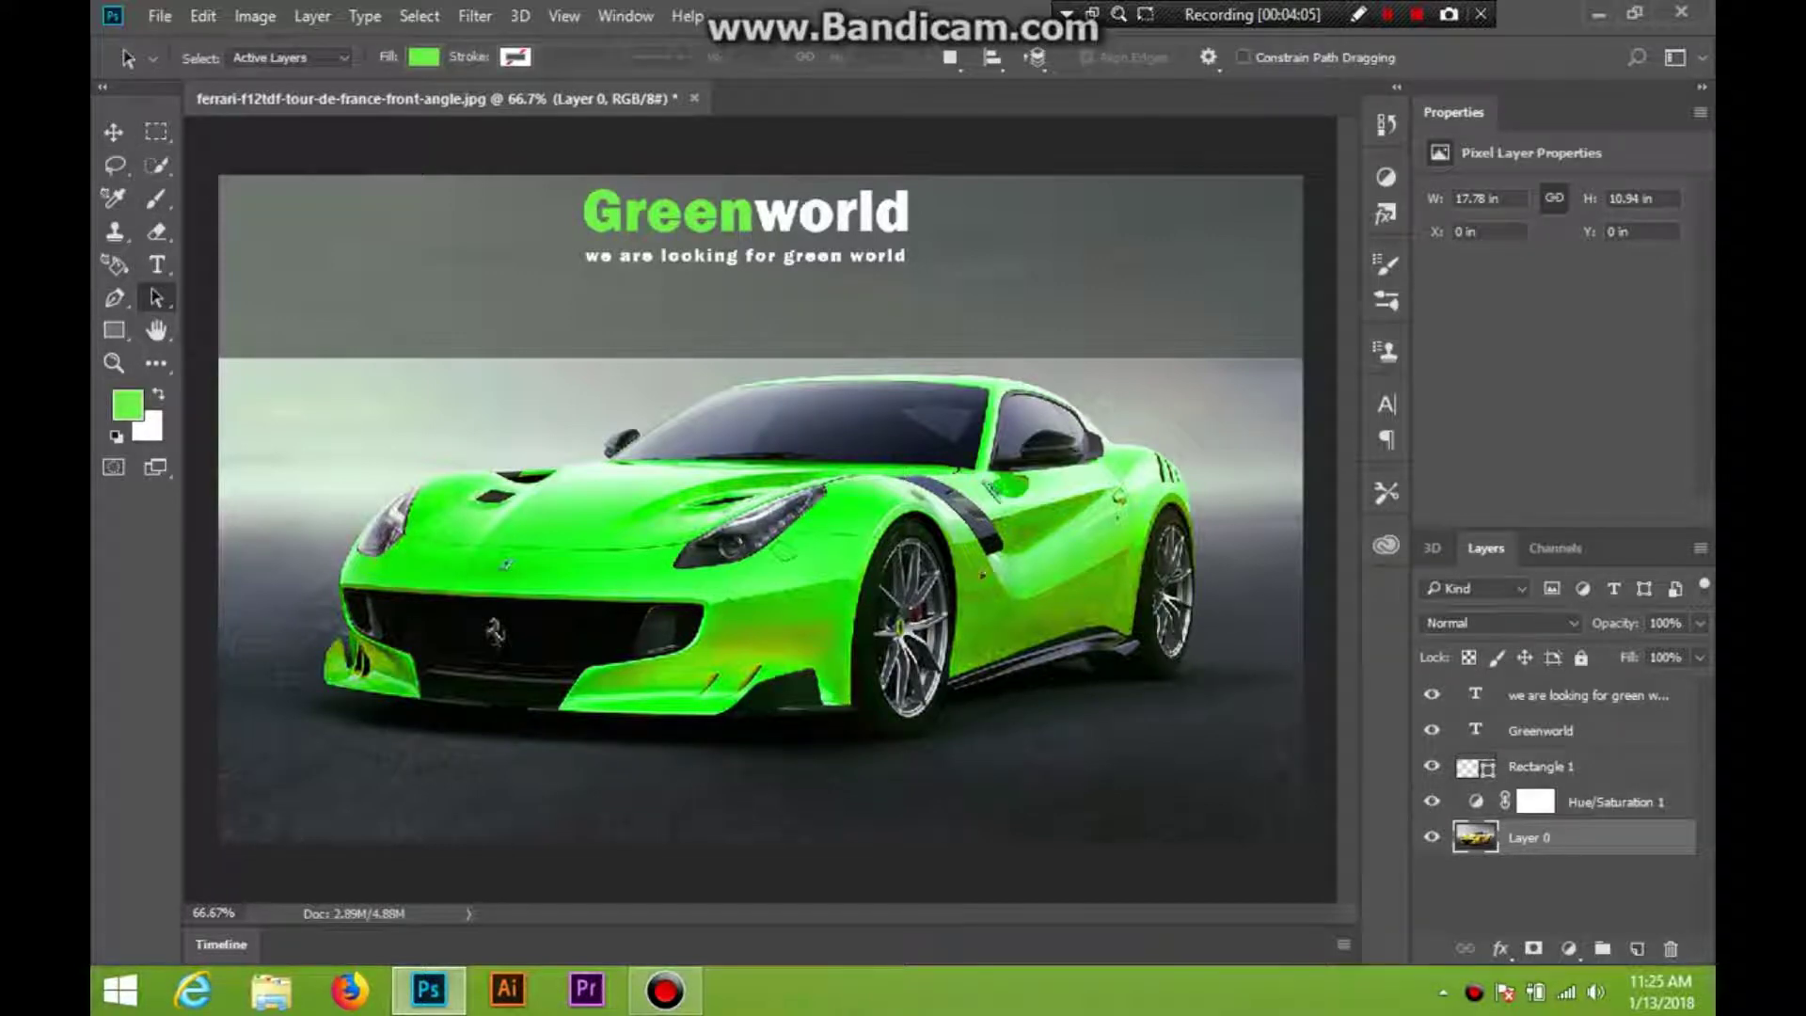
key(v)
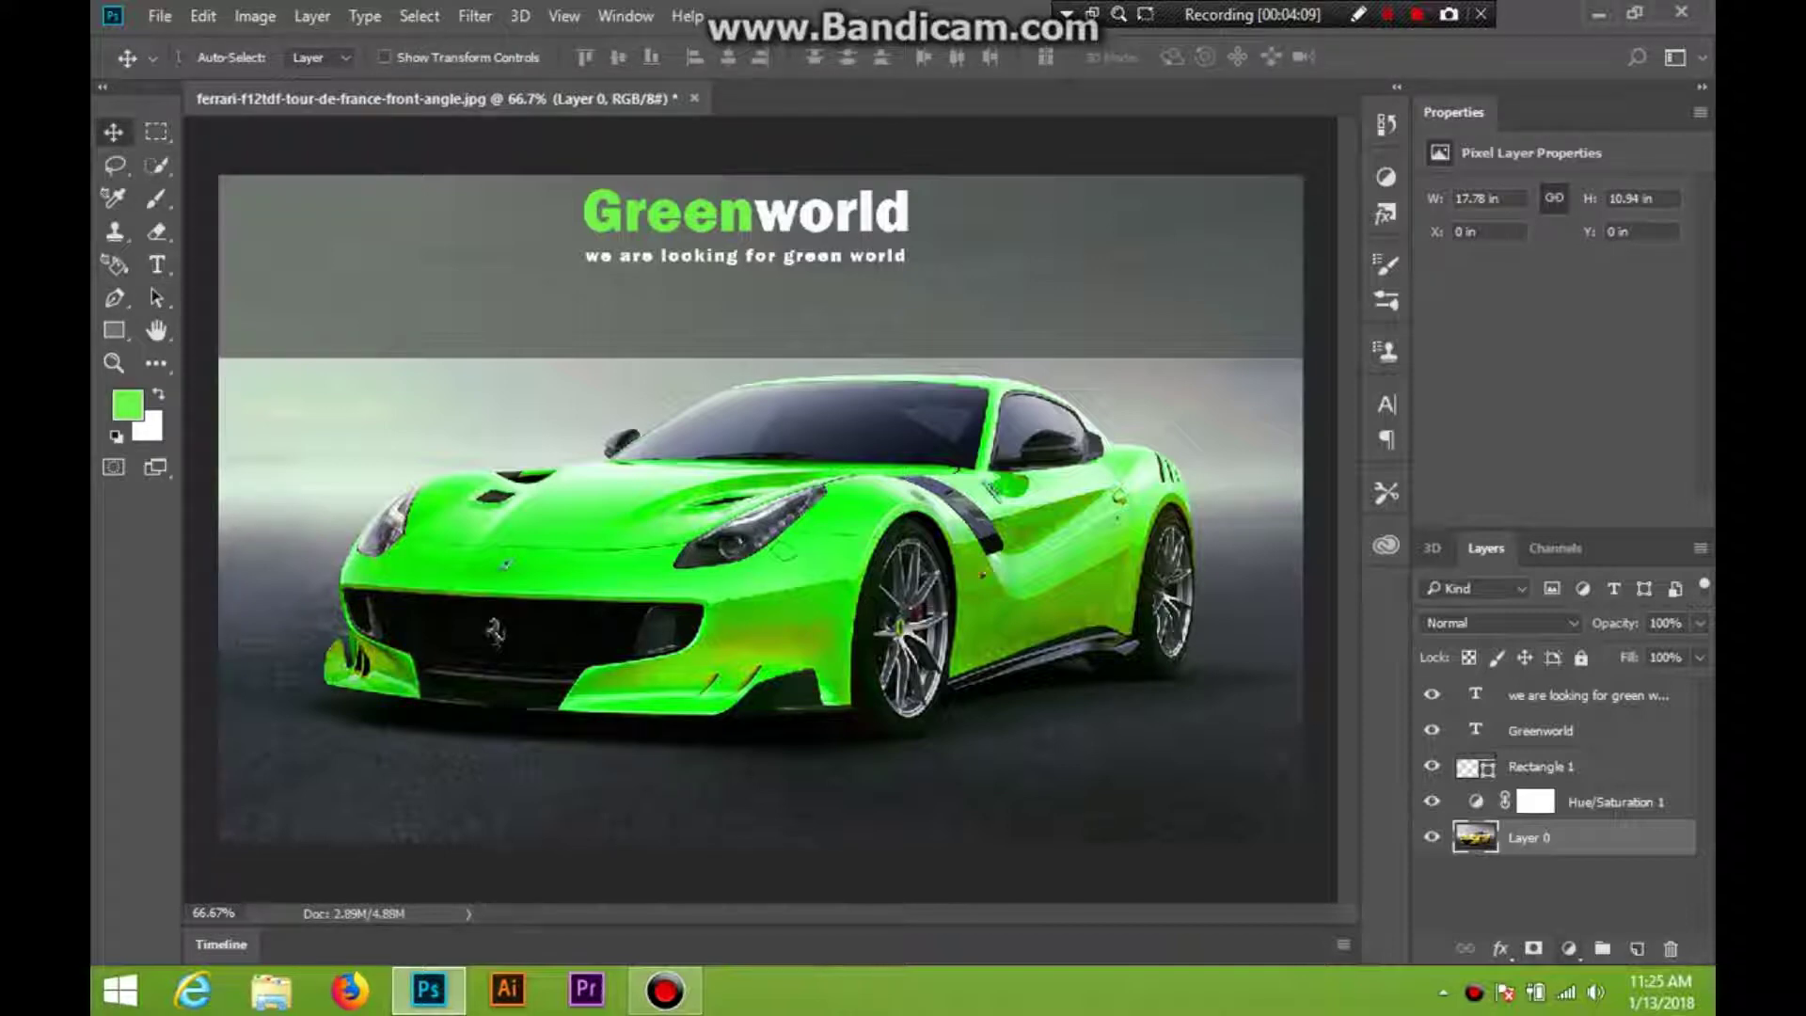
key(ctrl+u)
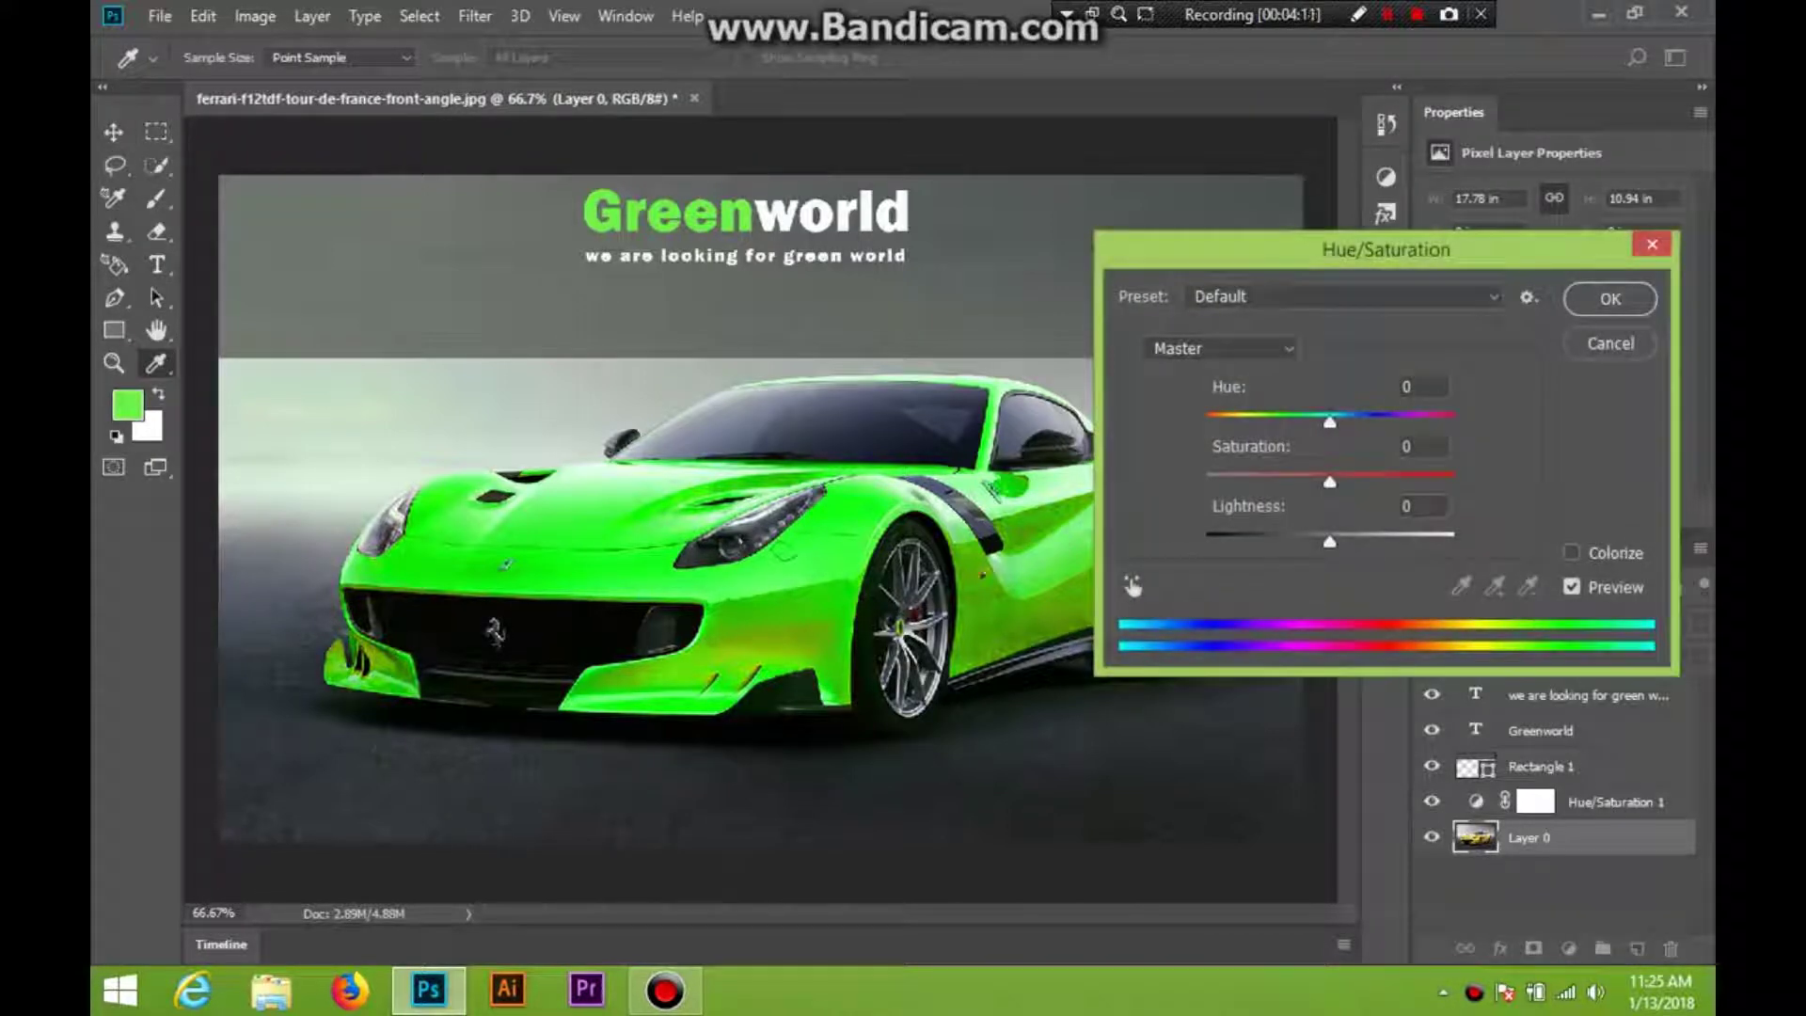
mouse_move(1329, 422)
mouse_down()
mouse_move(1355, 422)
mouse_move(1321, 423)
mouse_up()
key(Up)
key(Up)
key(Up)
key(Up)
key(Up)
key(Up)
key(Up)
key(Up)
key(Up)
key(Up)
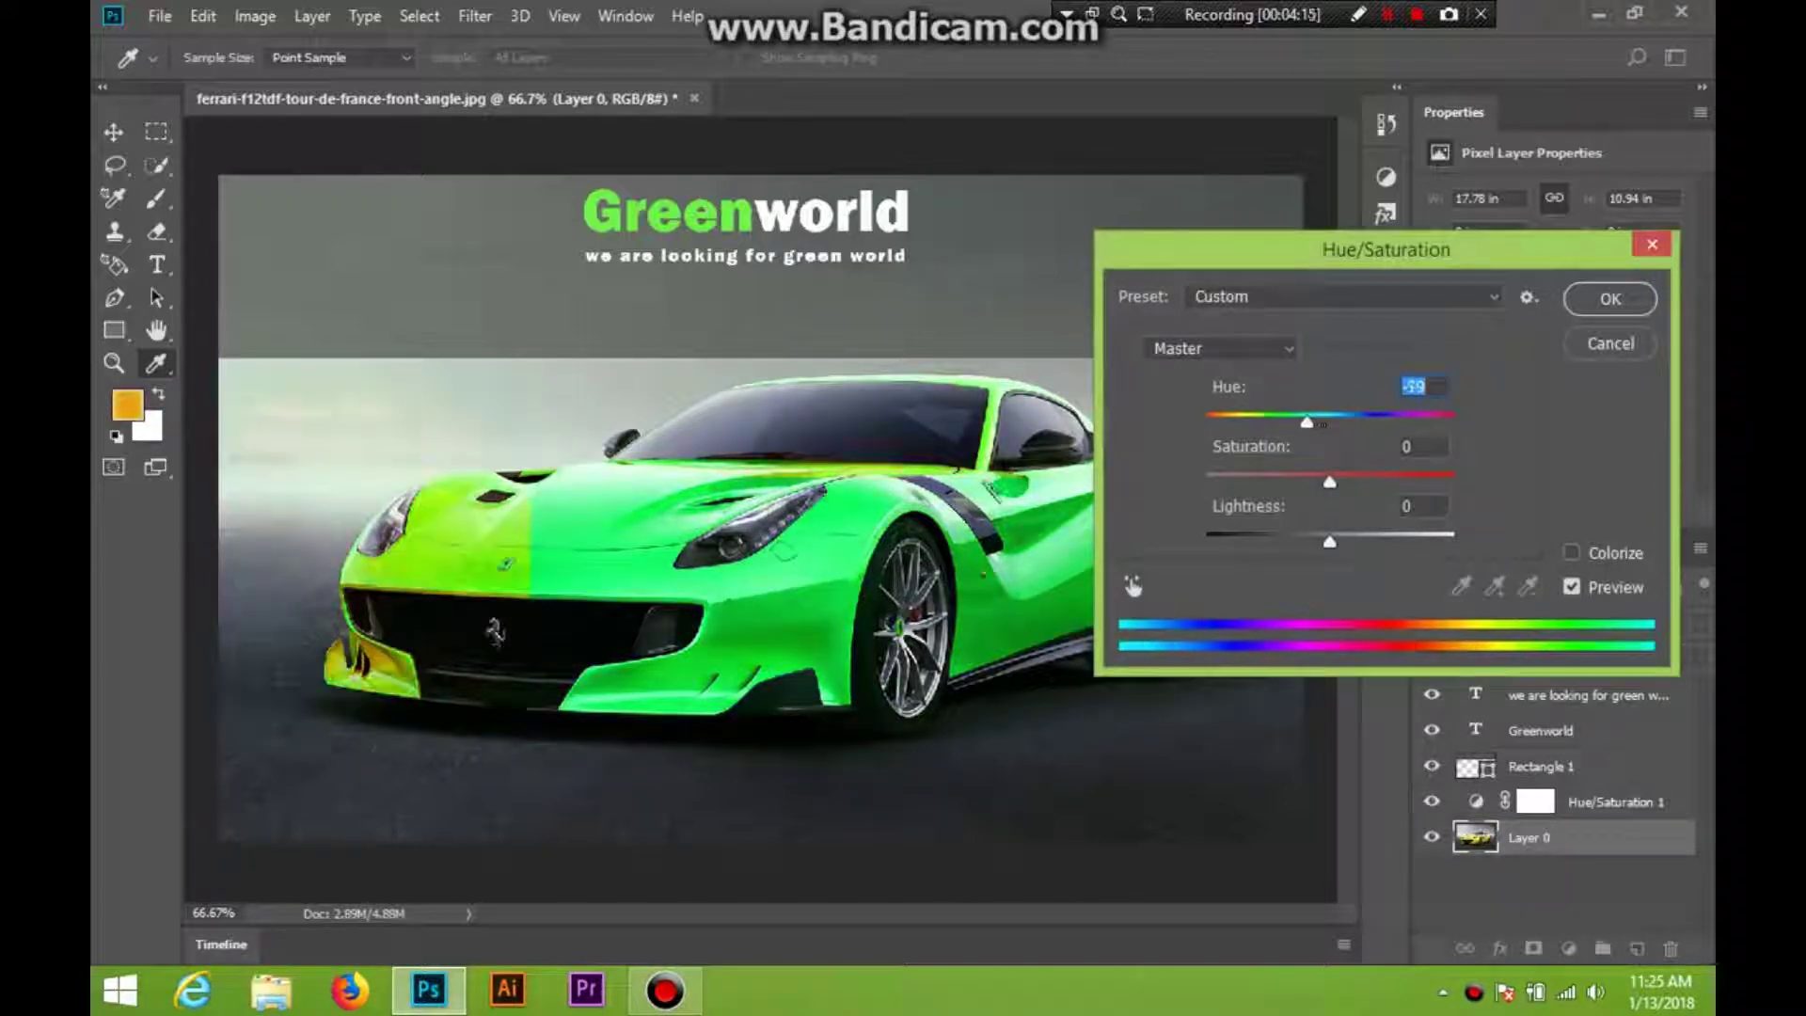
key(Up)
key(Up)
key(Up)
key(Up)
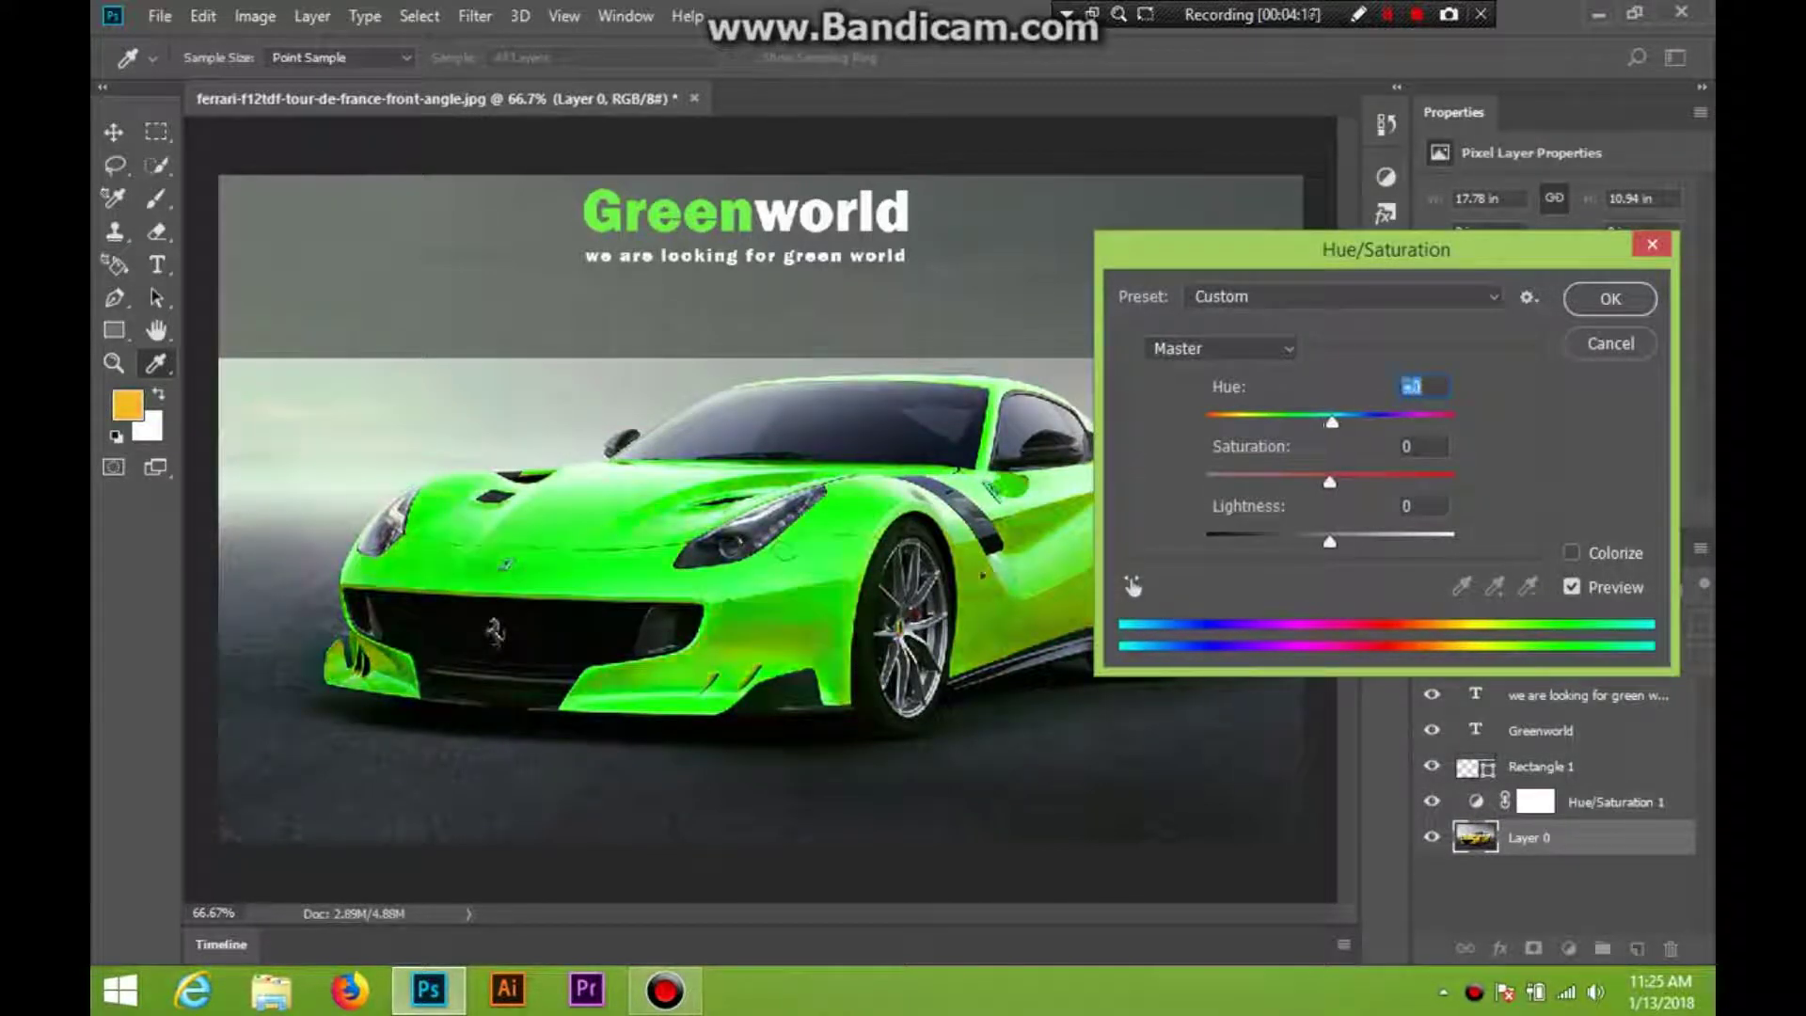
Set the photo's master Saturation to +7 and Lightness to -4 in the Hue/Saturation correction
key(Tab)
key(Down)
key(Down)
key(Down)
key(Down)
key(Down)
key(Down)
key(Down)
key(Down)
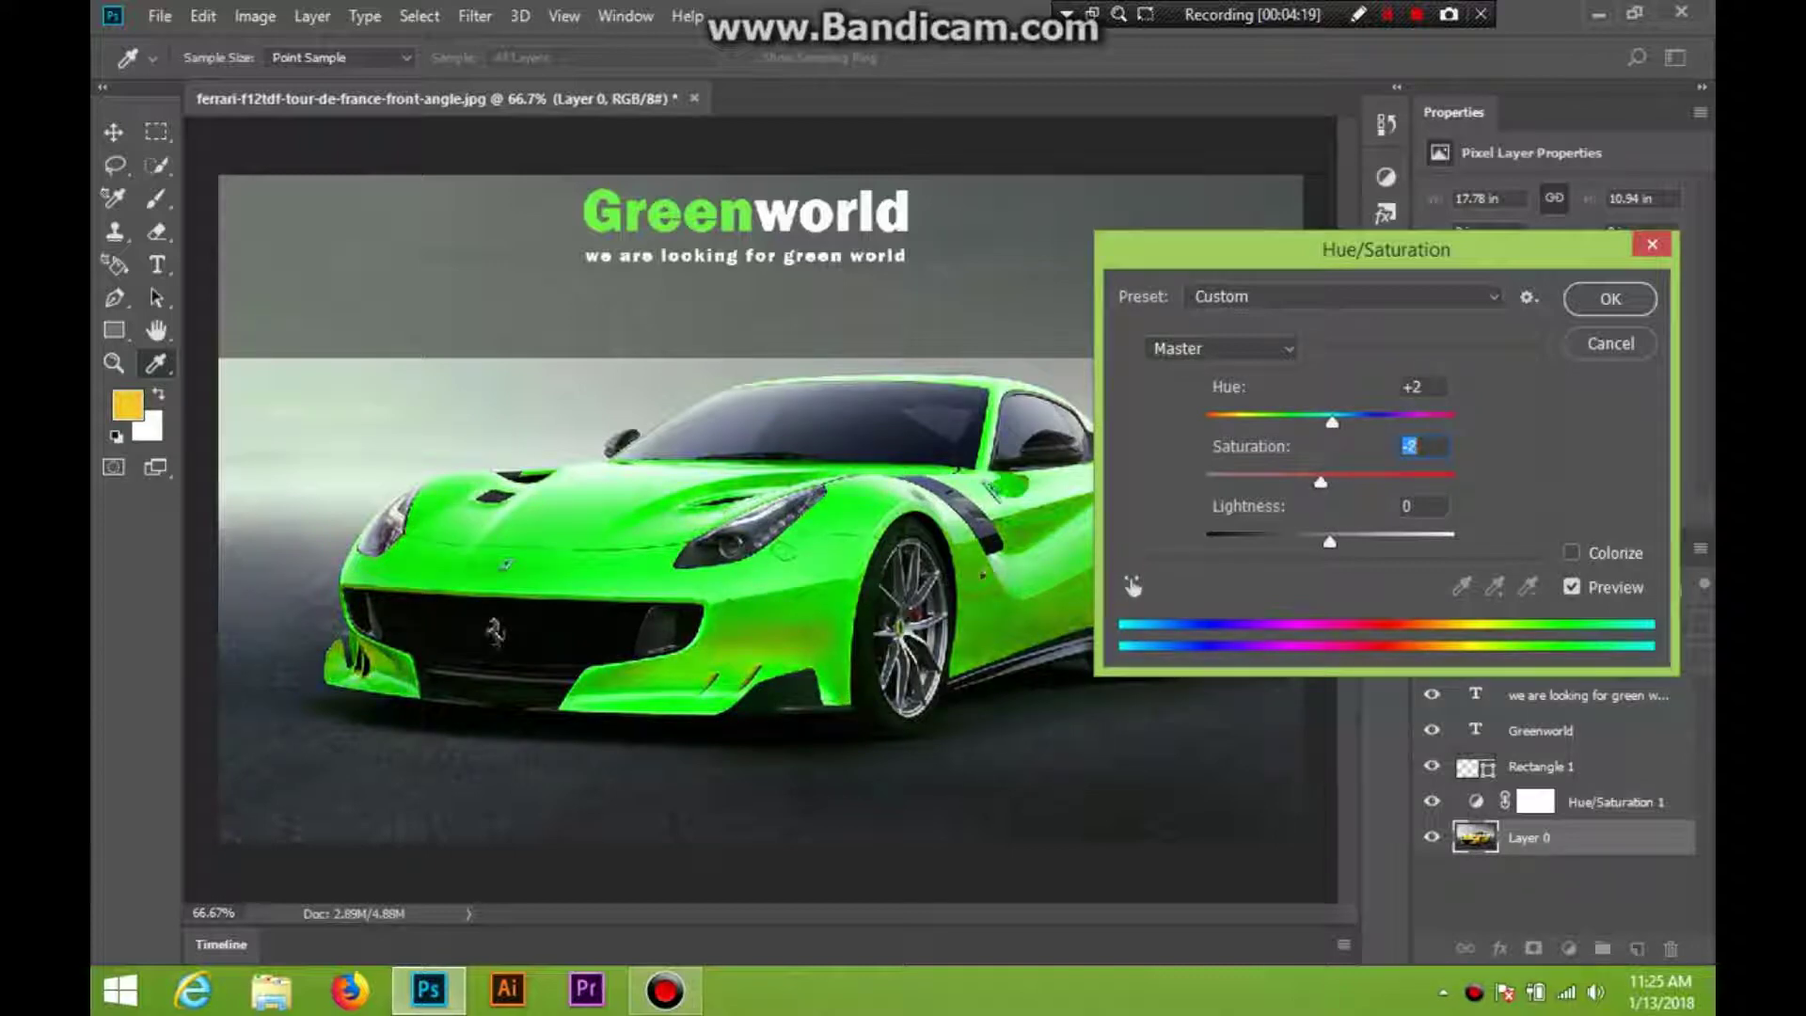
key(Up)
key(Up)
key(Up)
key(Up)
key(Up)
key(Up)
key(Up)
key(Up)
key(Up)
key(Up)
key(Up)
key(Up)
key(Up)
key(Up)
key(Up)
key(Up)
key(Up)
key(Up)
key(Up)
key(Up)
key(Up)
key(Down)
key(Down)
key(Down)
key(Down)
key(Down)
key(Down)
drag(1329, 542, 1327, 542)
key(Down)
key(Down)
key(Down)
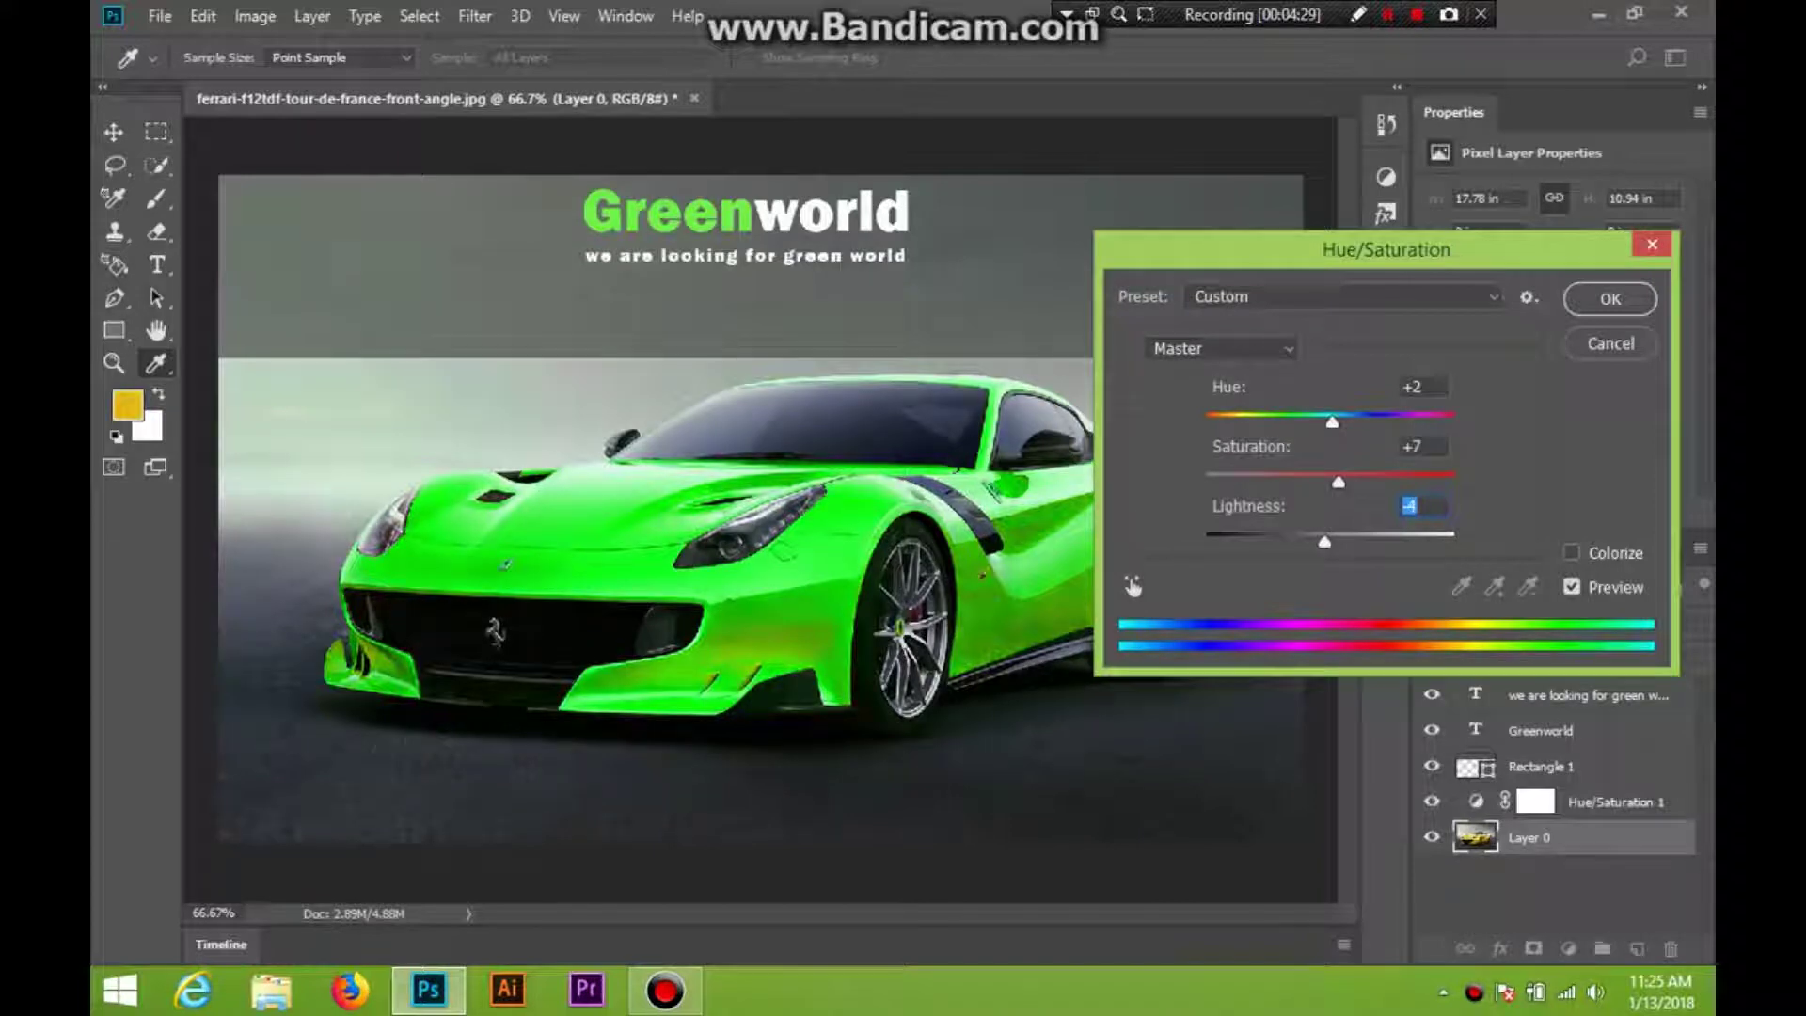
Set the photo's master Hue to +12 to even out the green bodywork and apply the correction
key(shift+Tab)
key(shift+Tab)
key(Up)
key(Up)
key(Up)
key(Up)
key(Up)
key(Up)
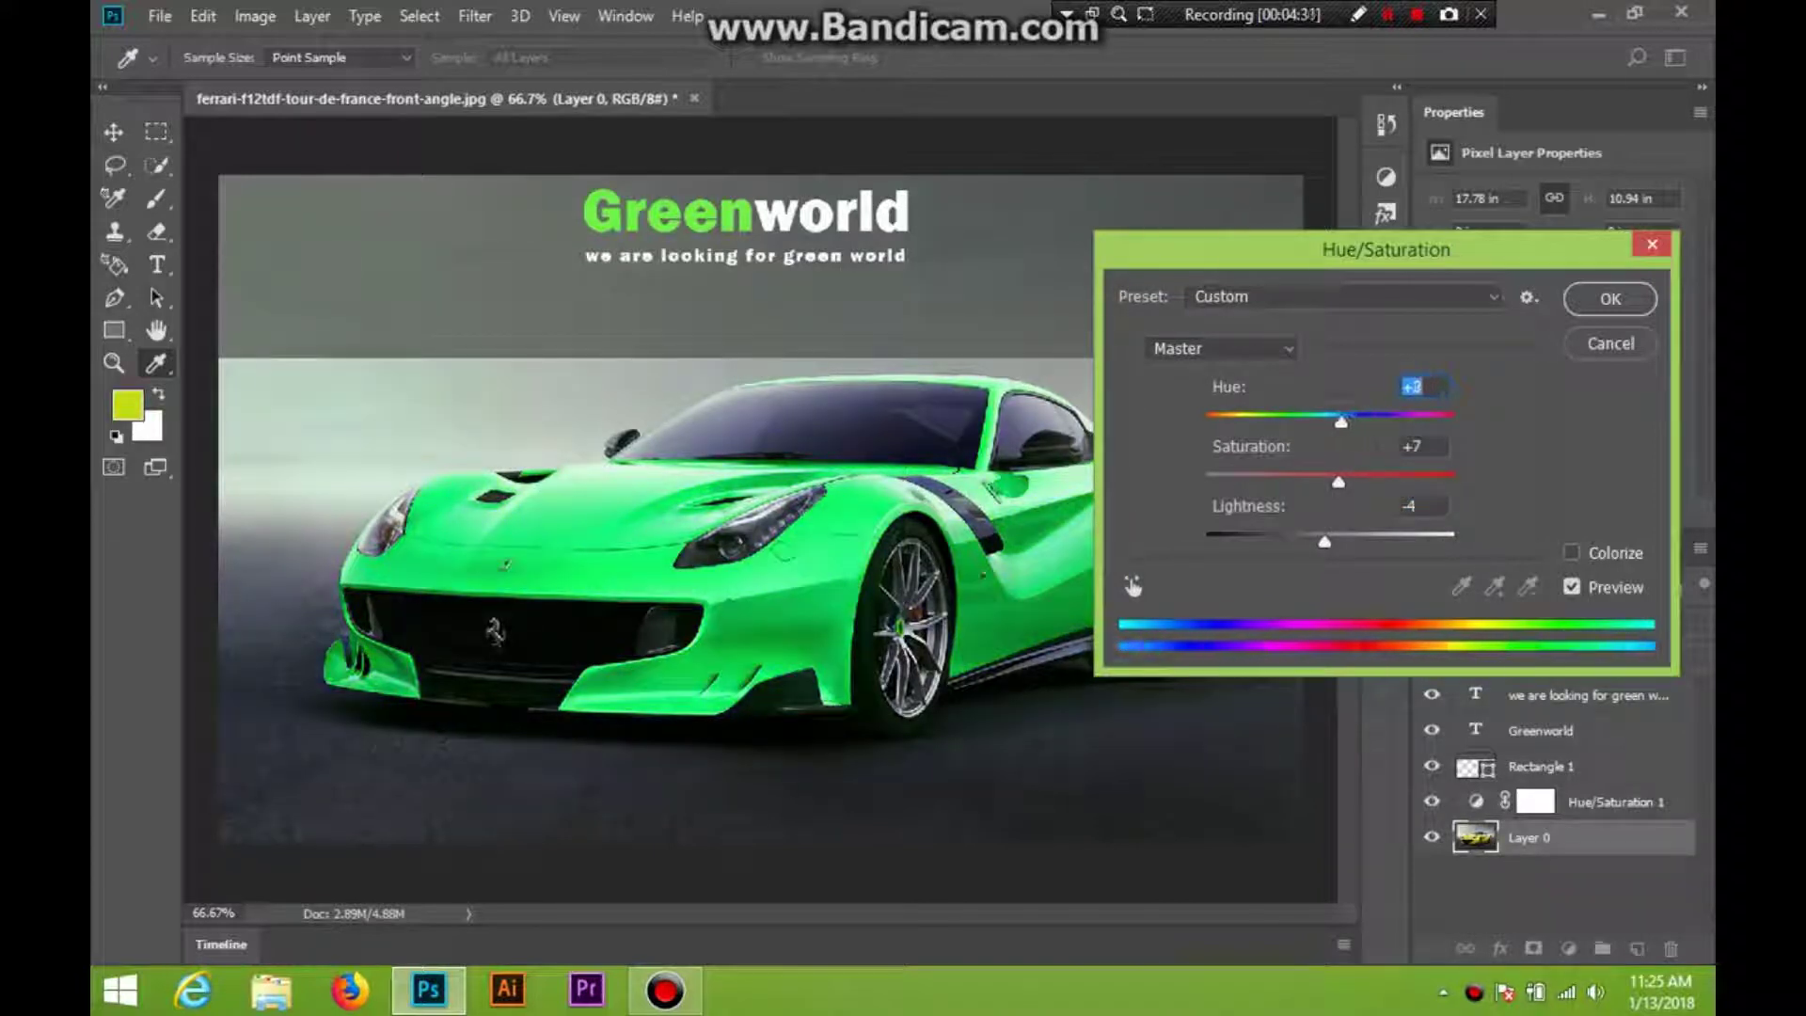
key(Down)
key(Down)
key(Down)
key(Down)
key(Down)
key(Down)
key(Down)
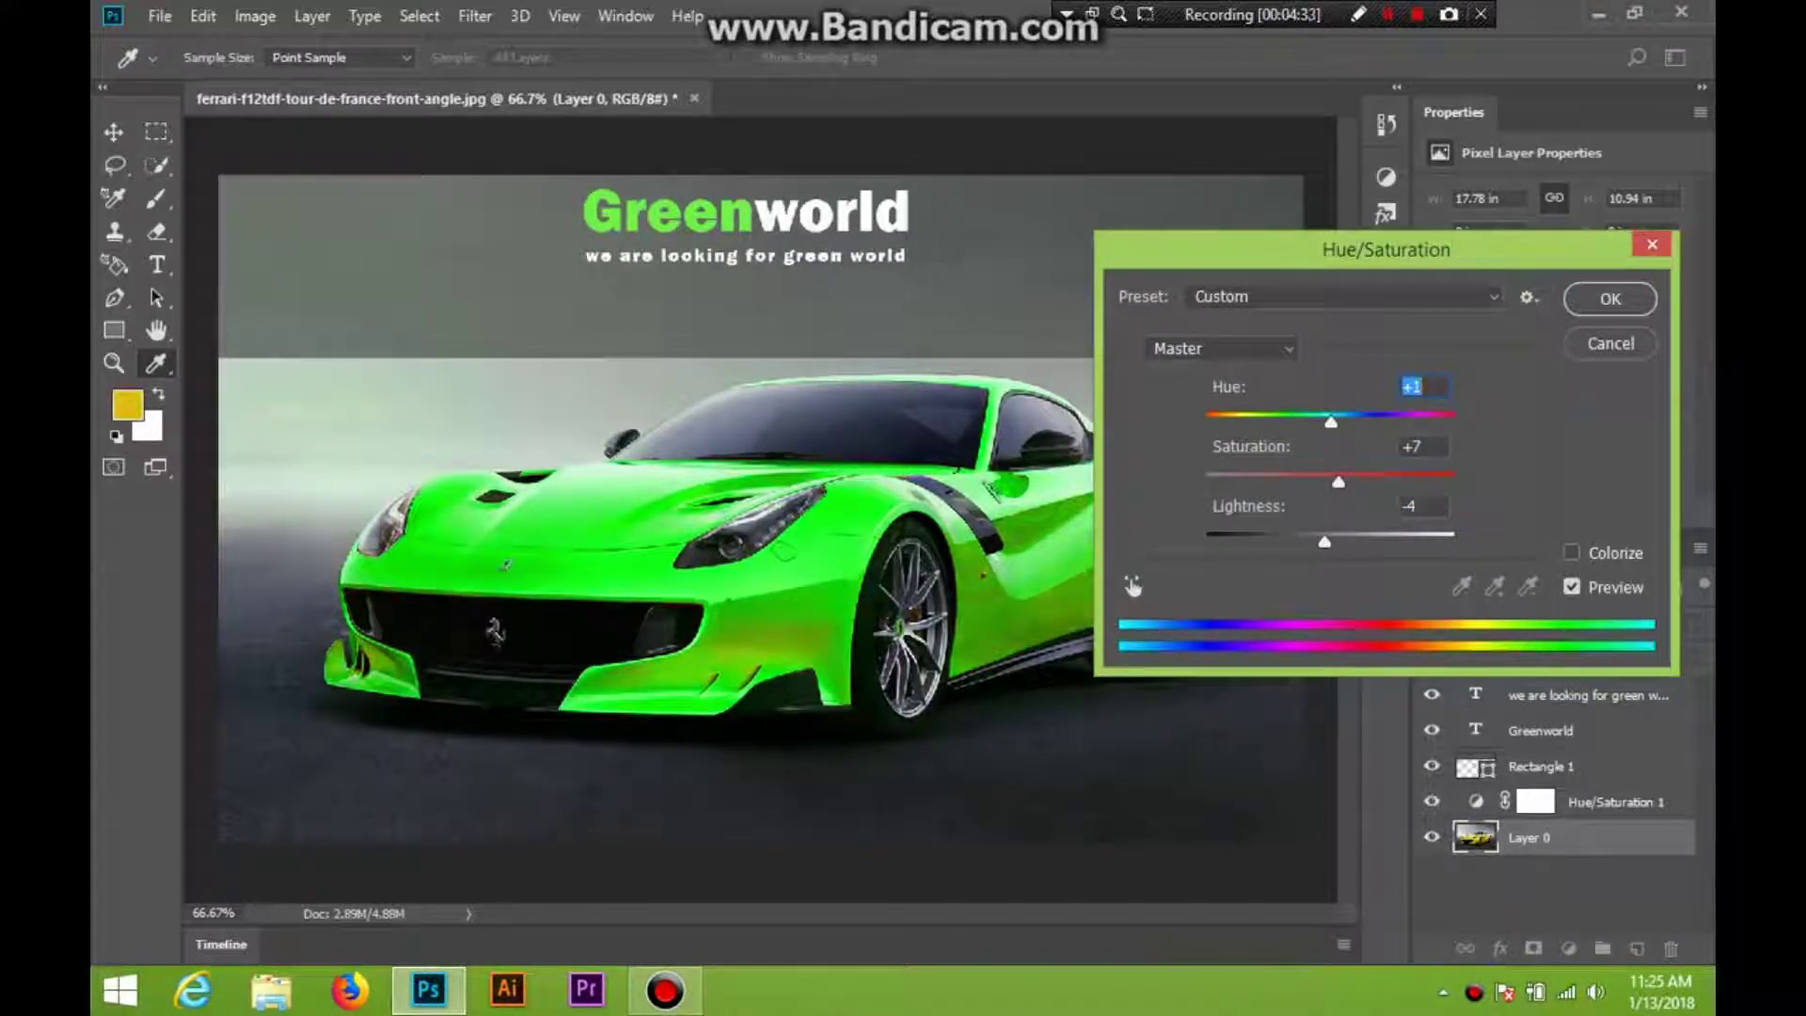
key(Up)
key(Up)
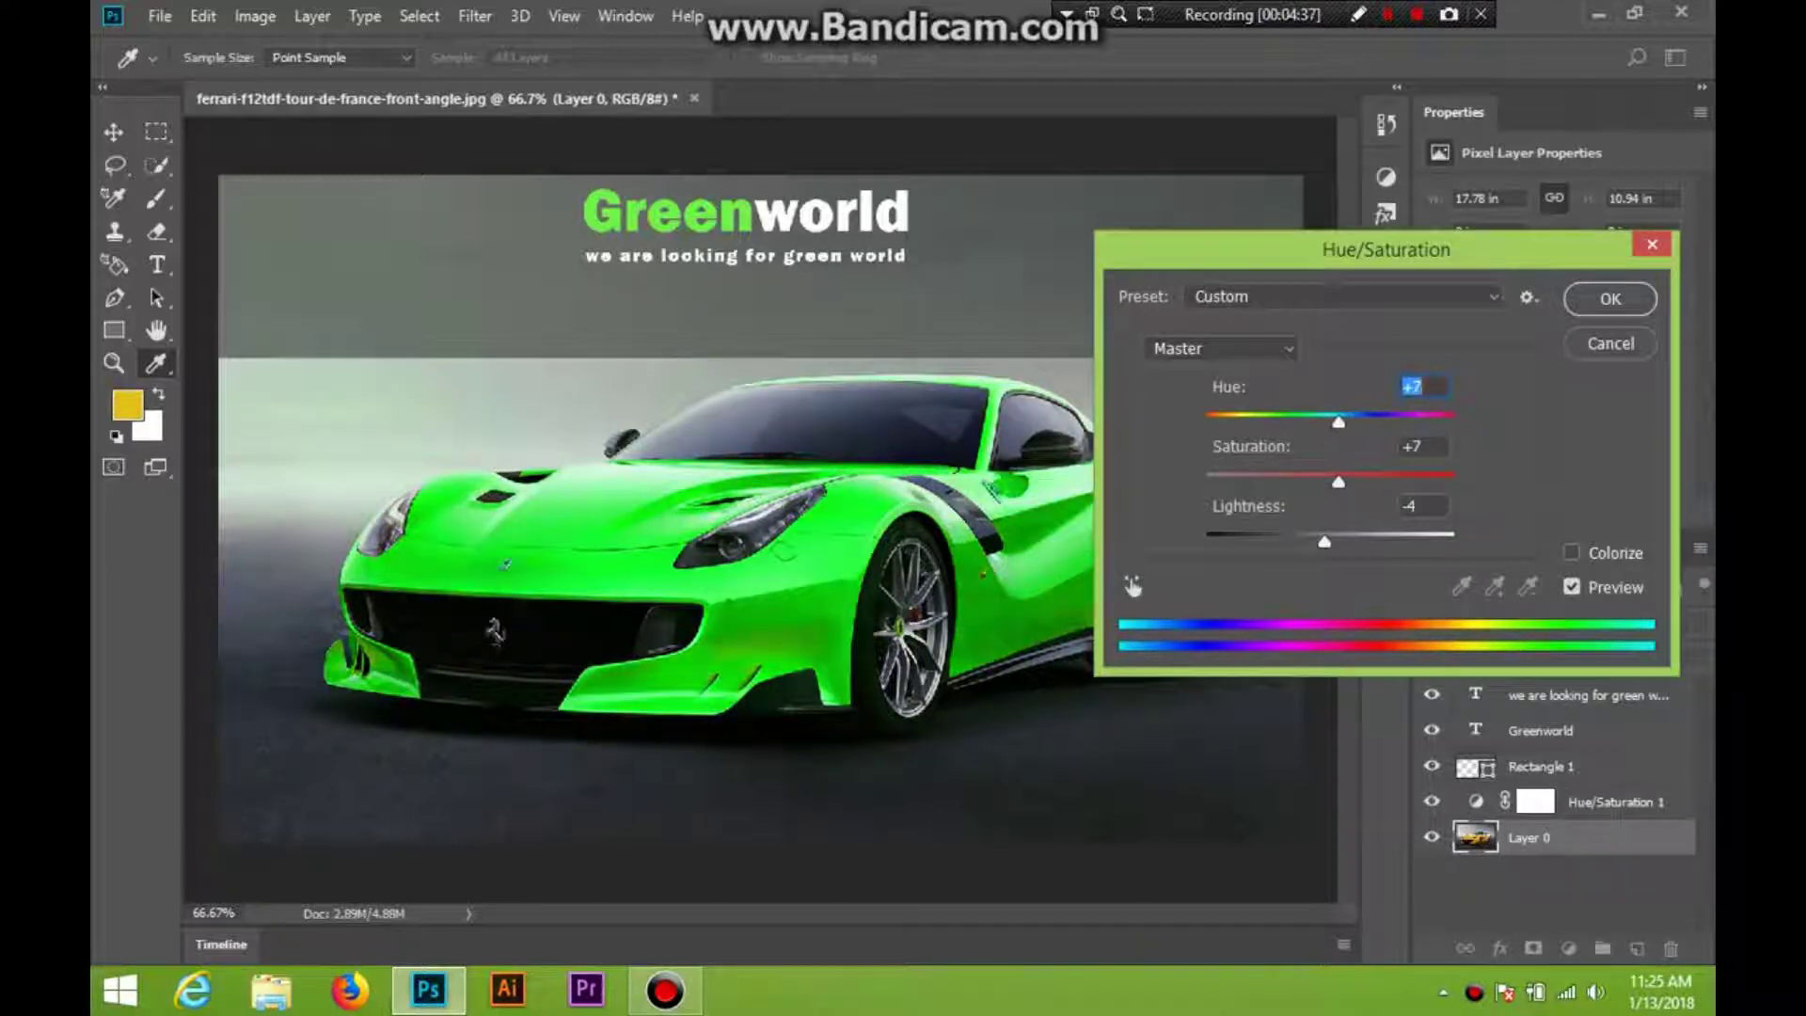
key(Up)
key(Up)
key(Up)
key(Up)
key(Up)
key(Up)
key(Up)
key(Up)
key(Up)
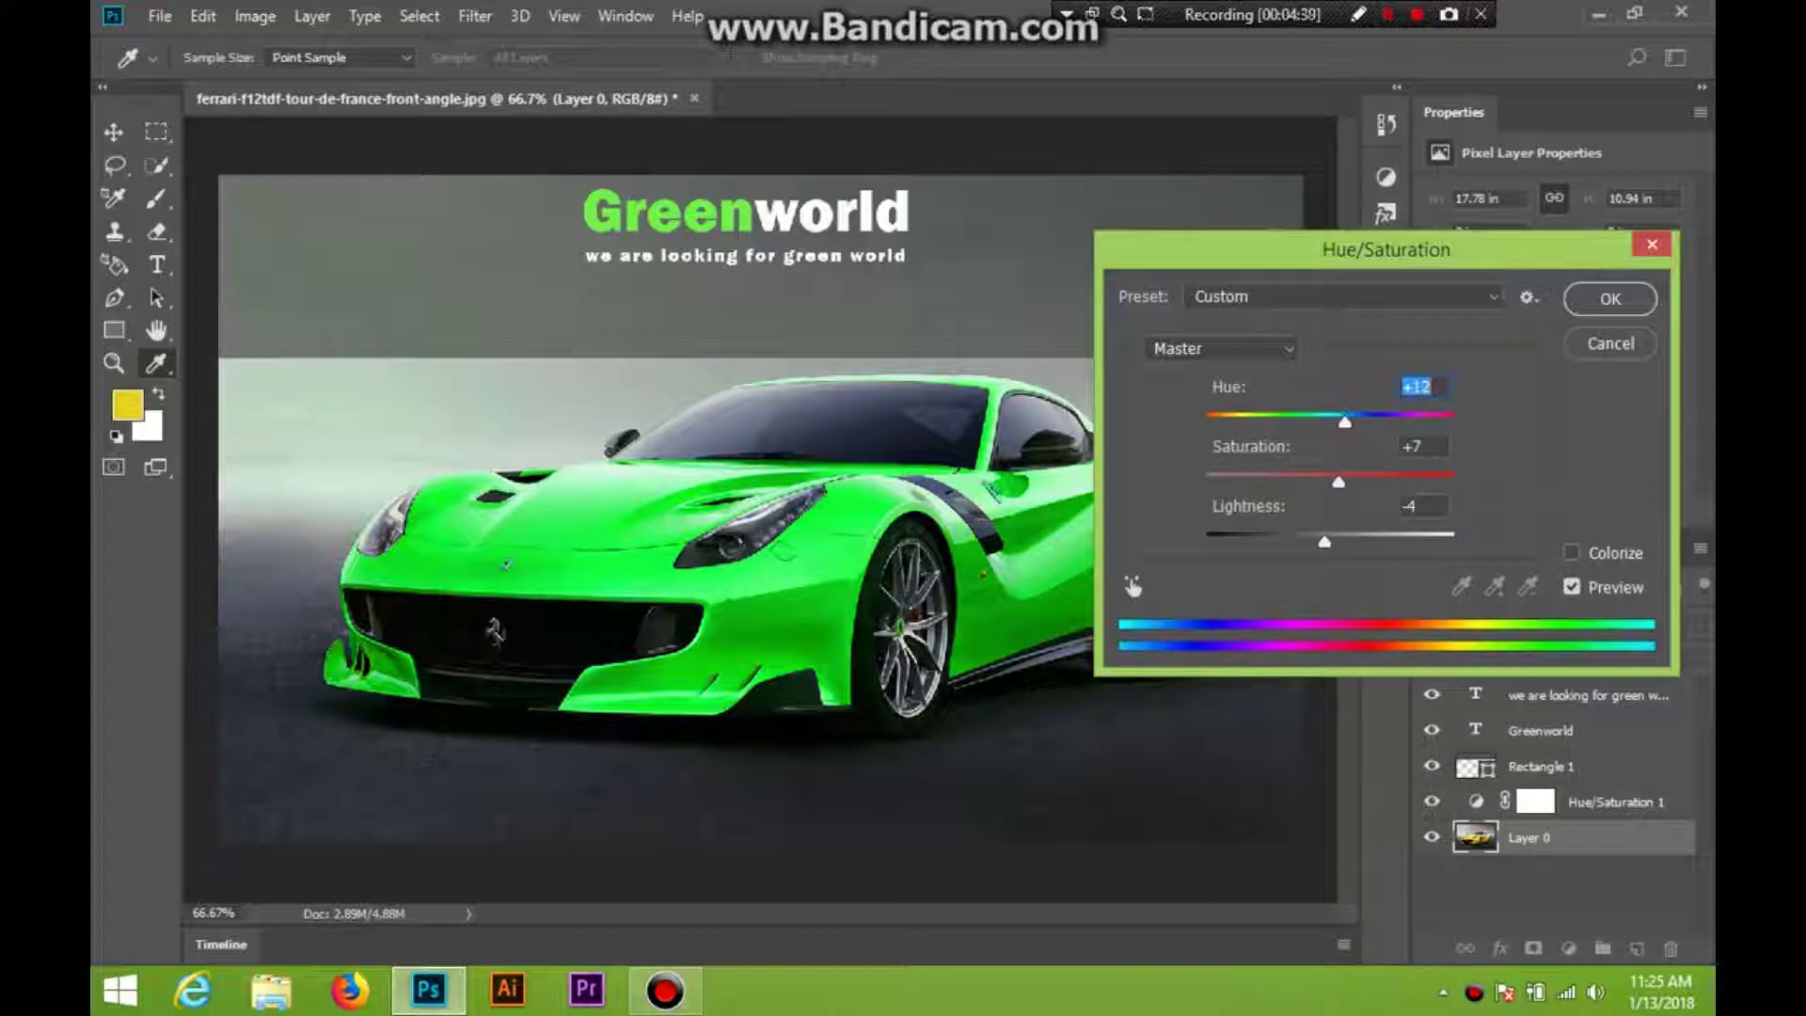
key(Return)
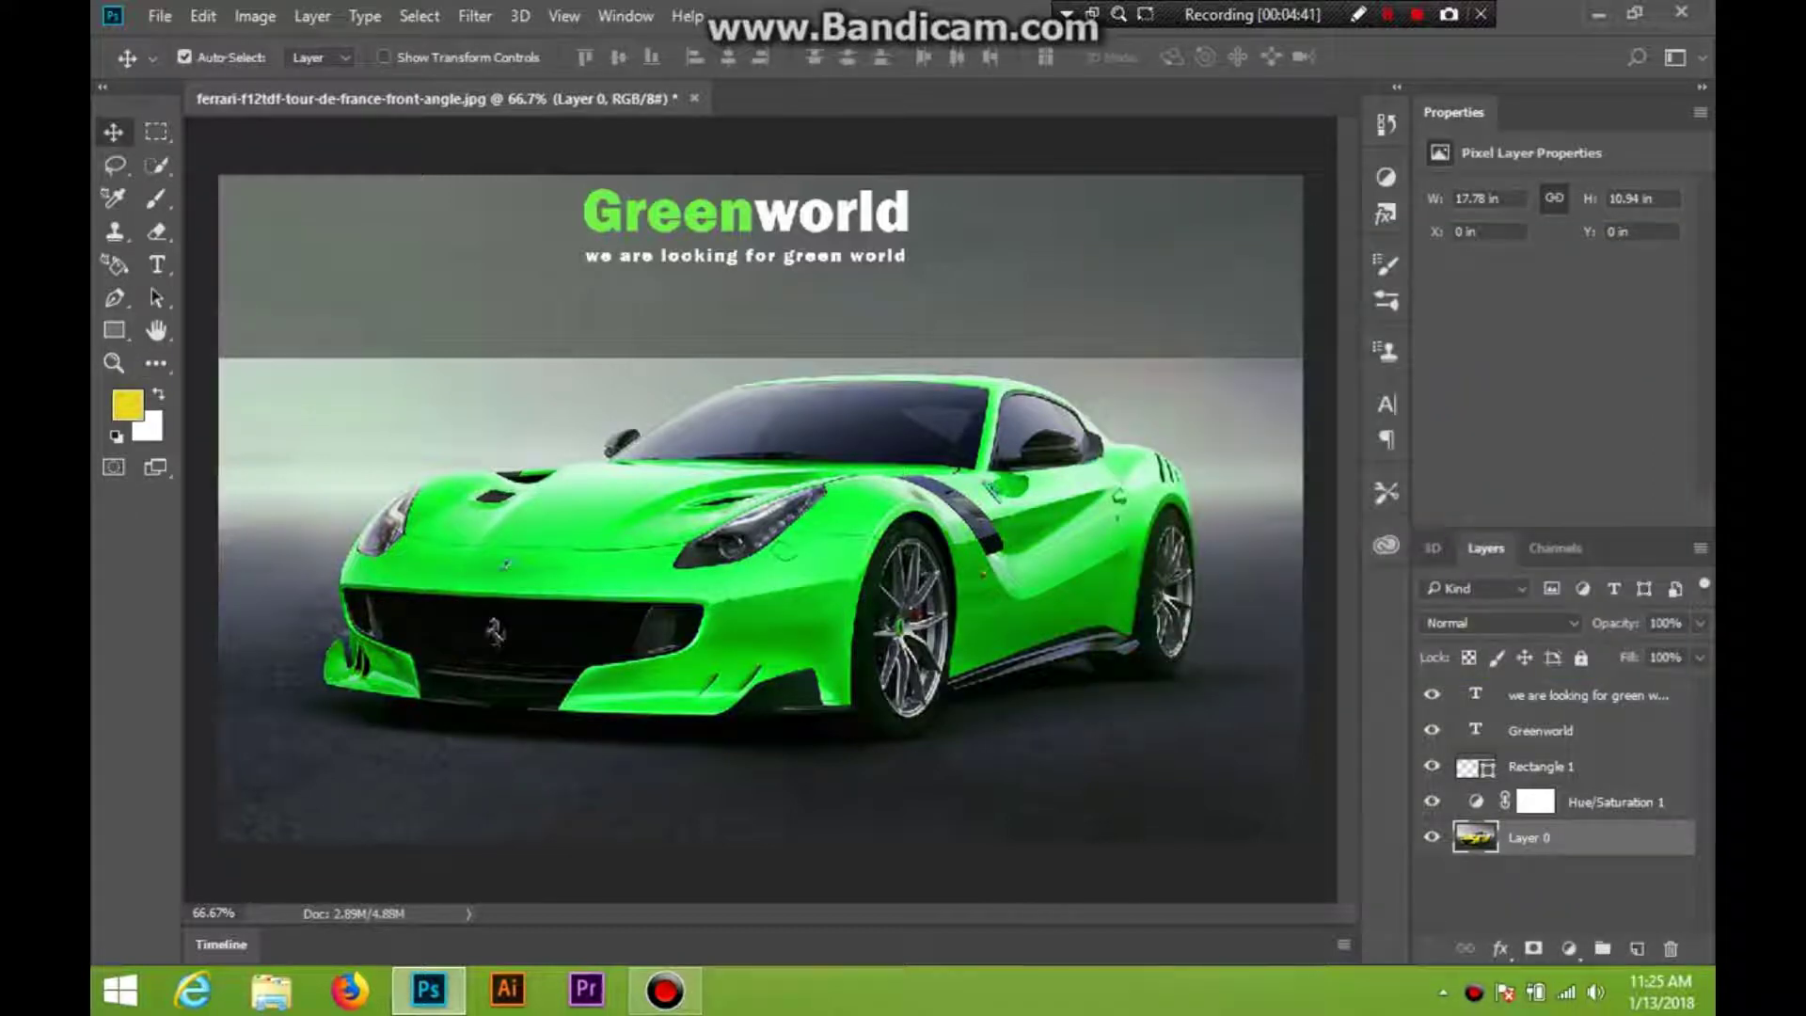
Group the tagline and "Greenworld" title text layers together
click(1588, 695)
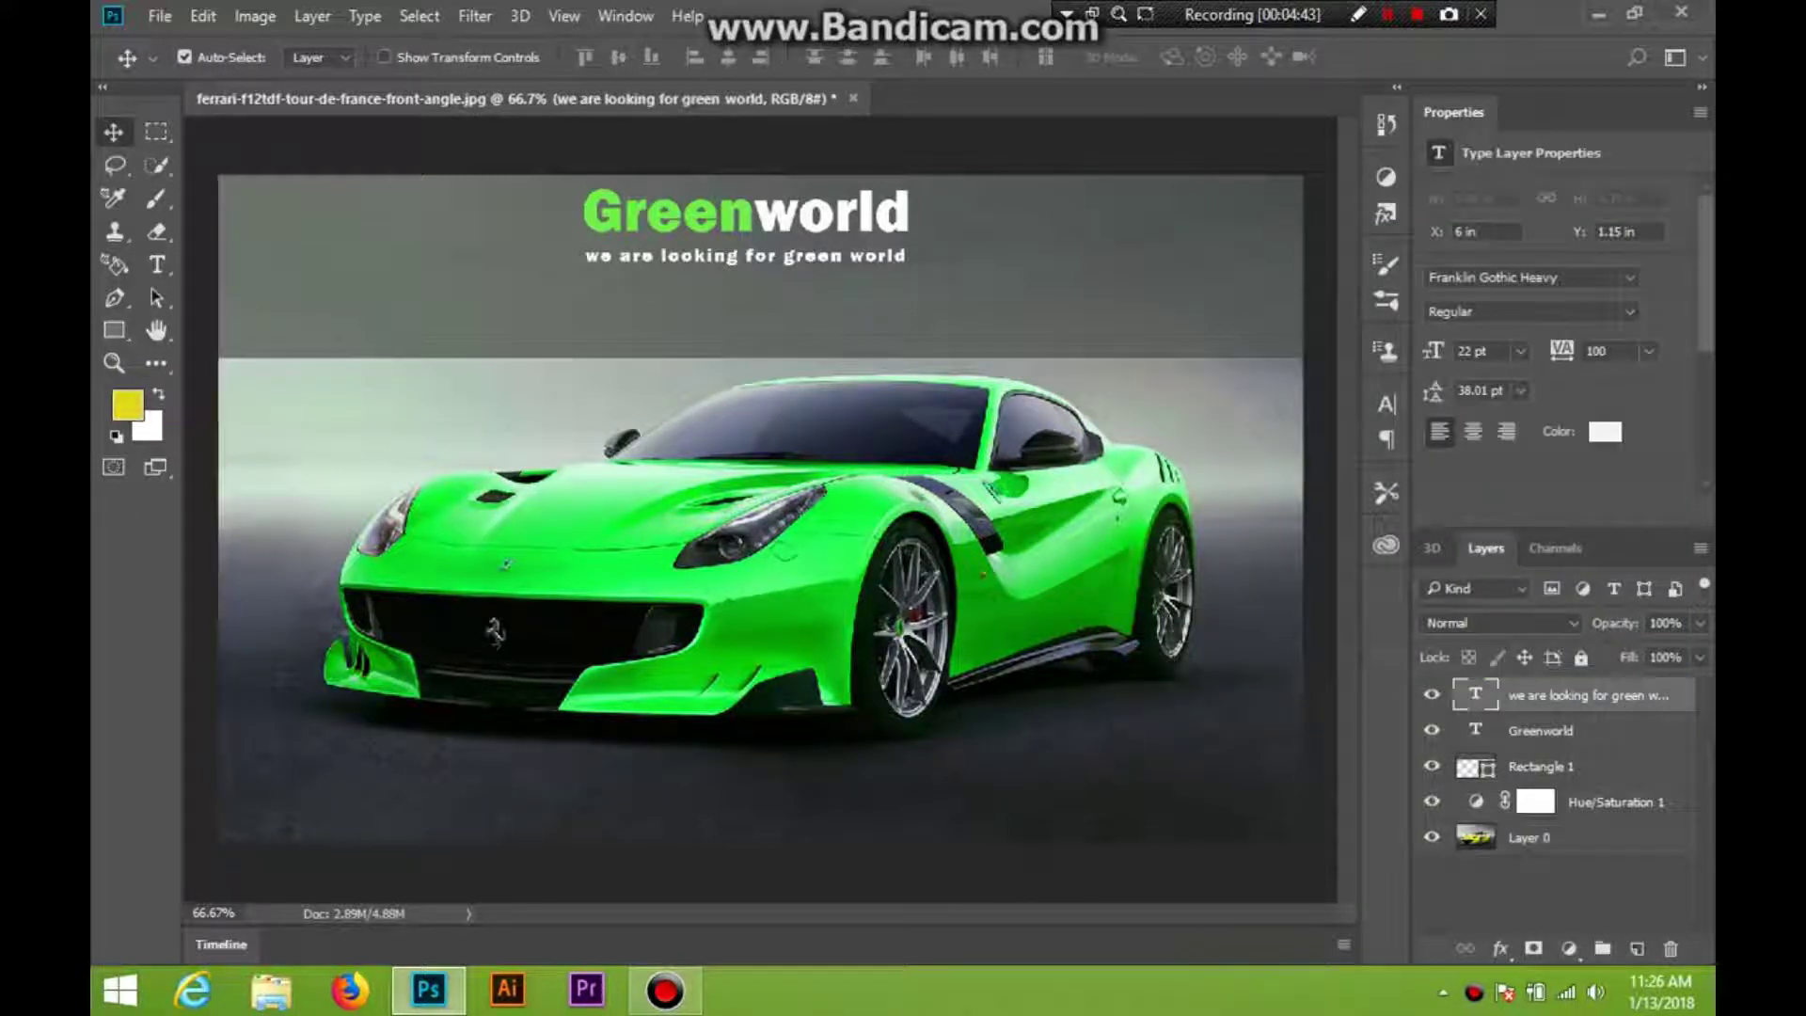
ctrl+click(1587, 730)
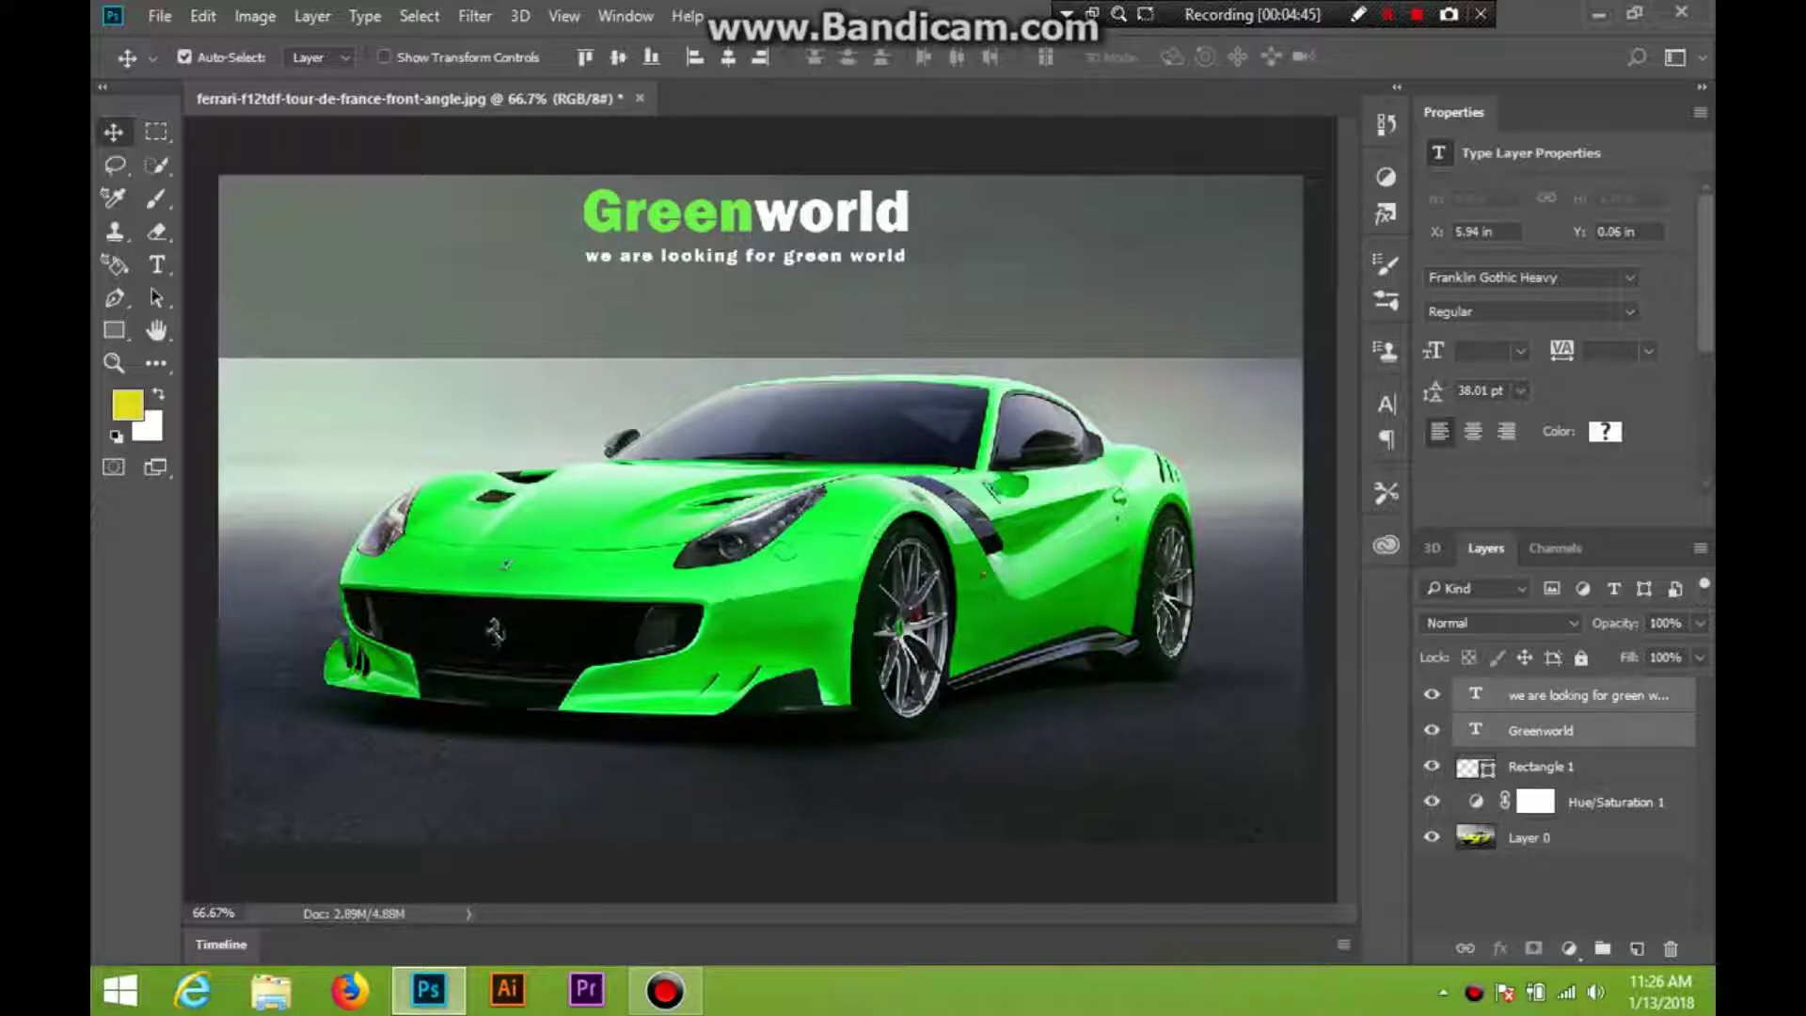
key(ctrl+g)
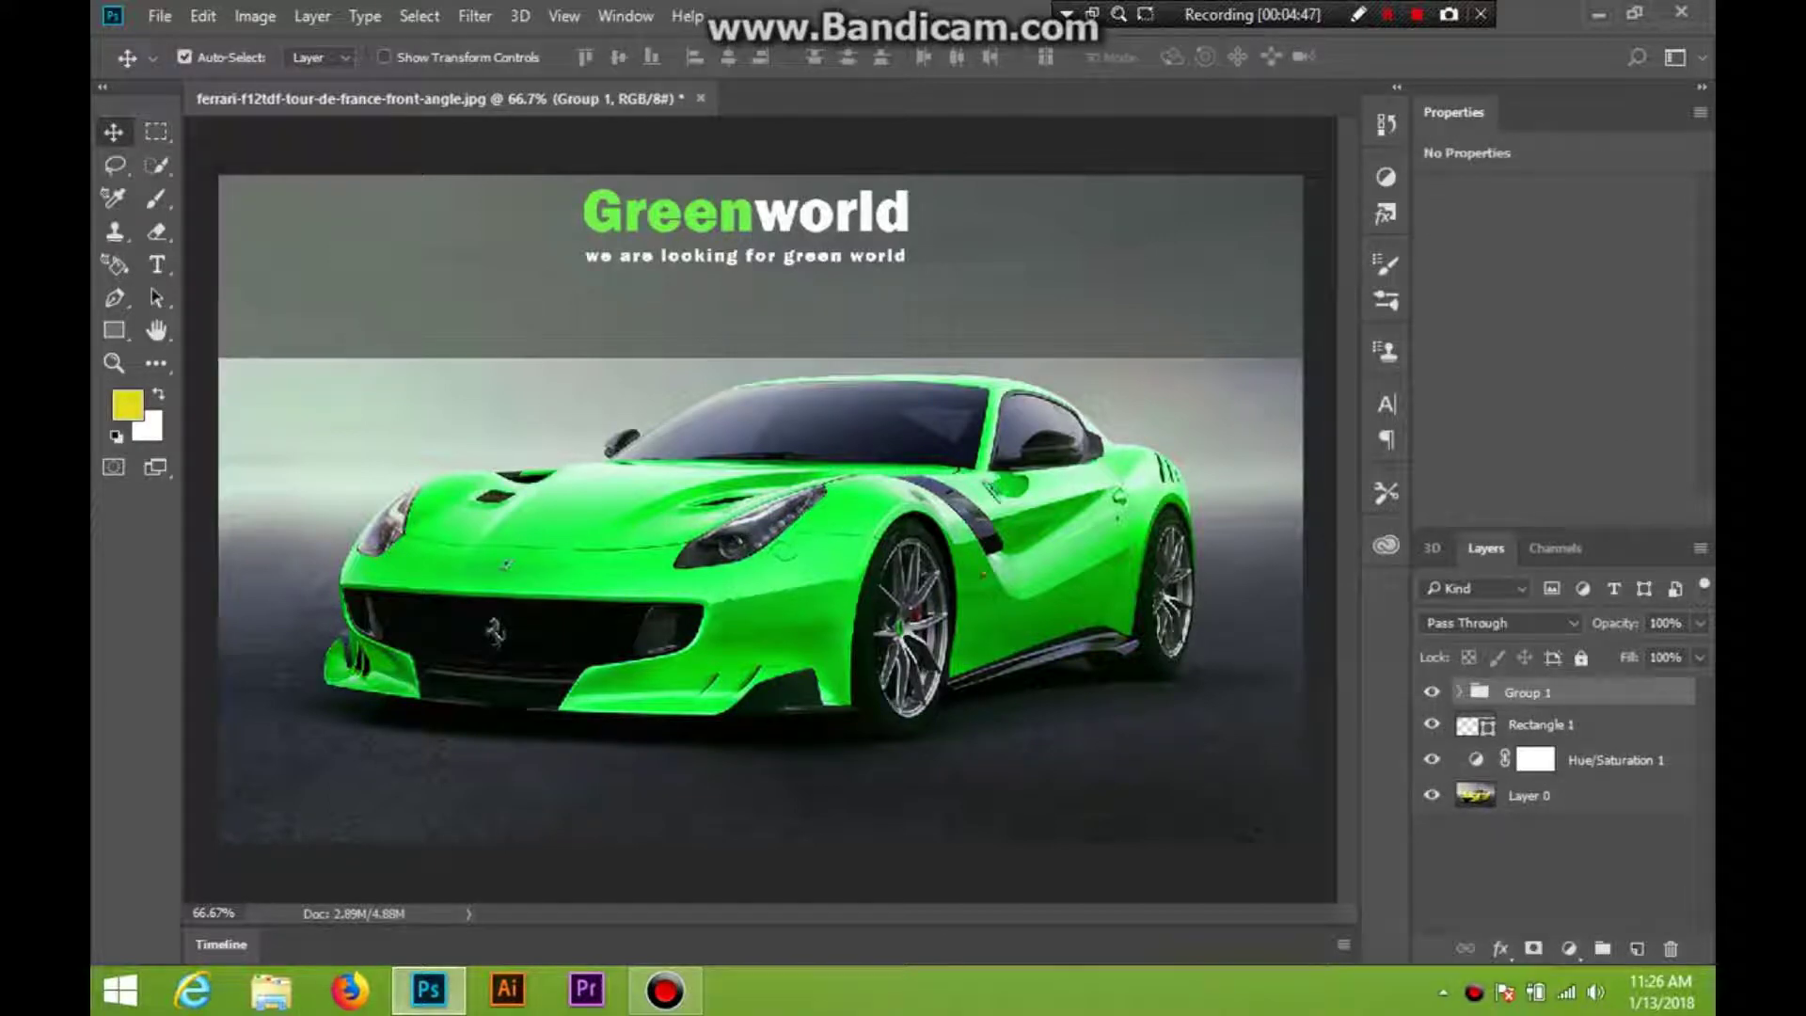
Duplicate the grey rectangle strip layer and the group holding the title and tagline
click(1561, 725)
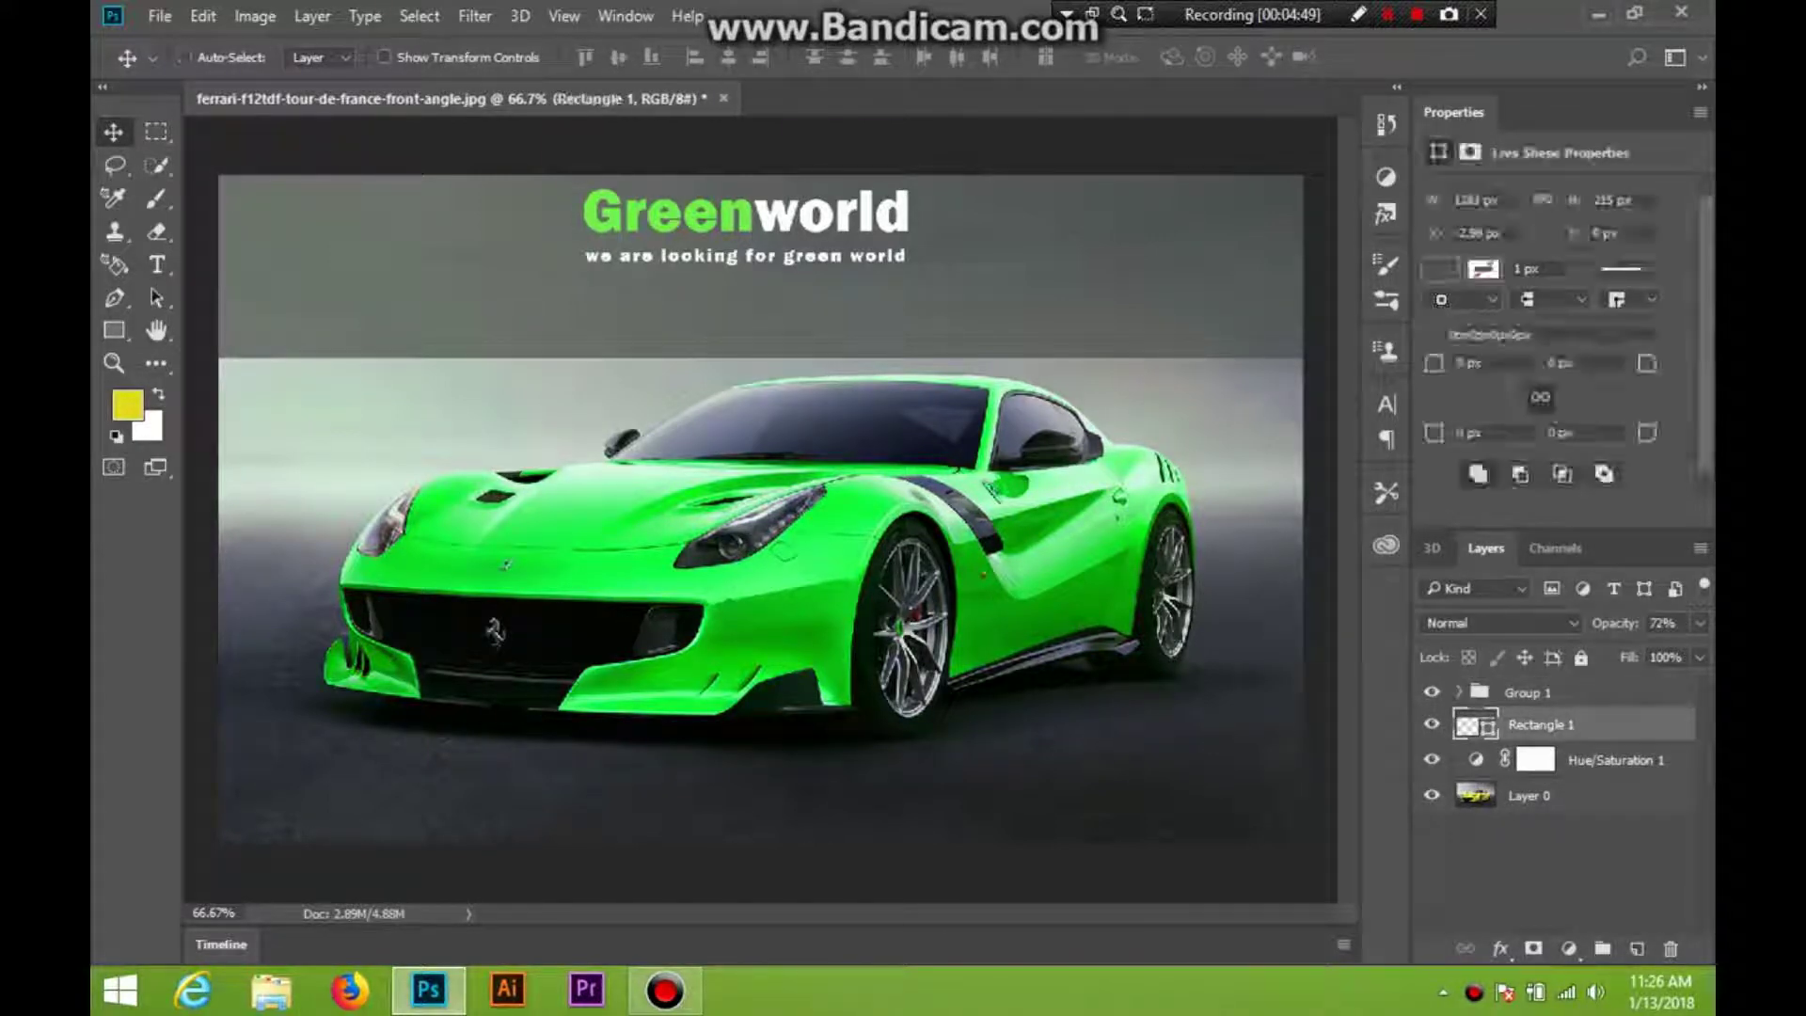
key(ctrl+j)
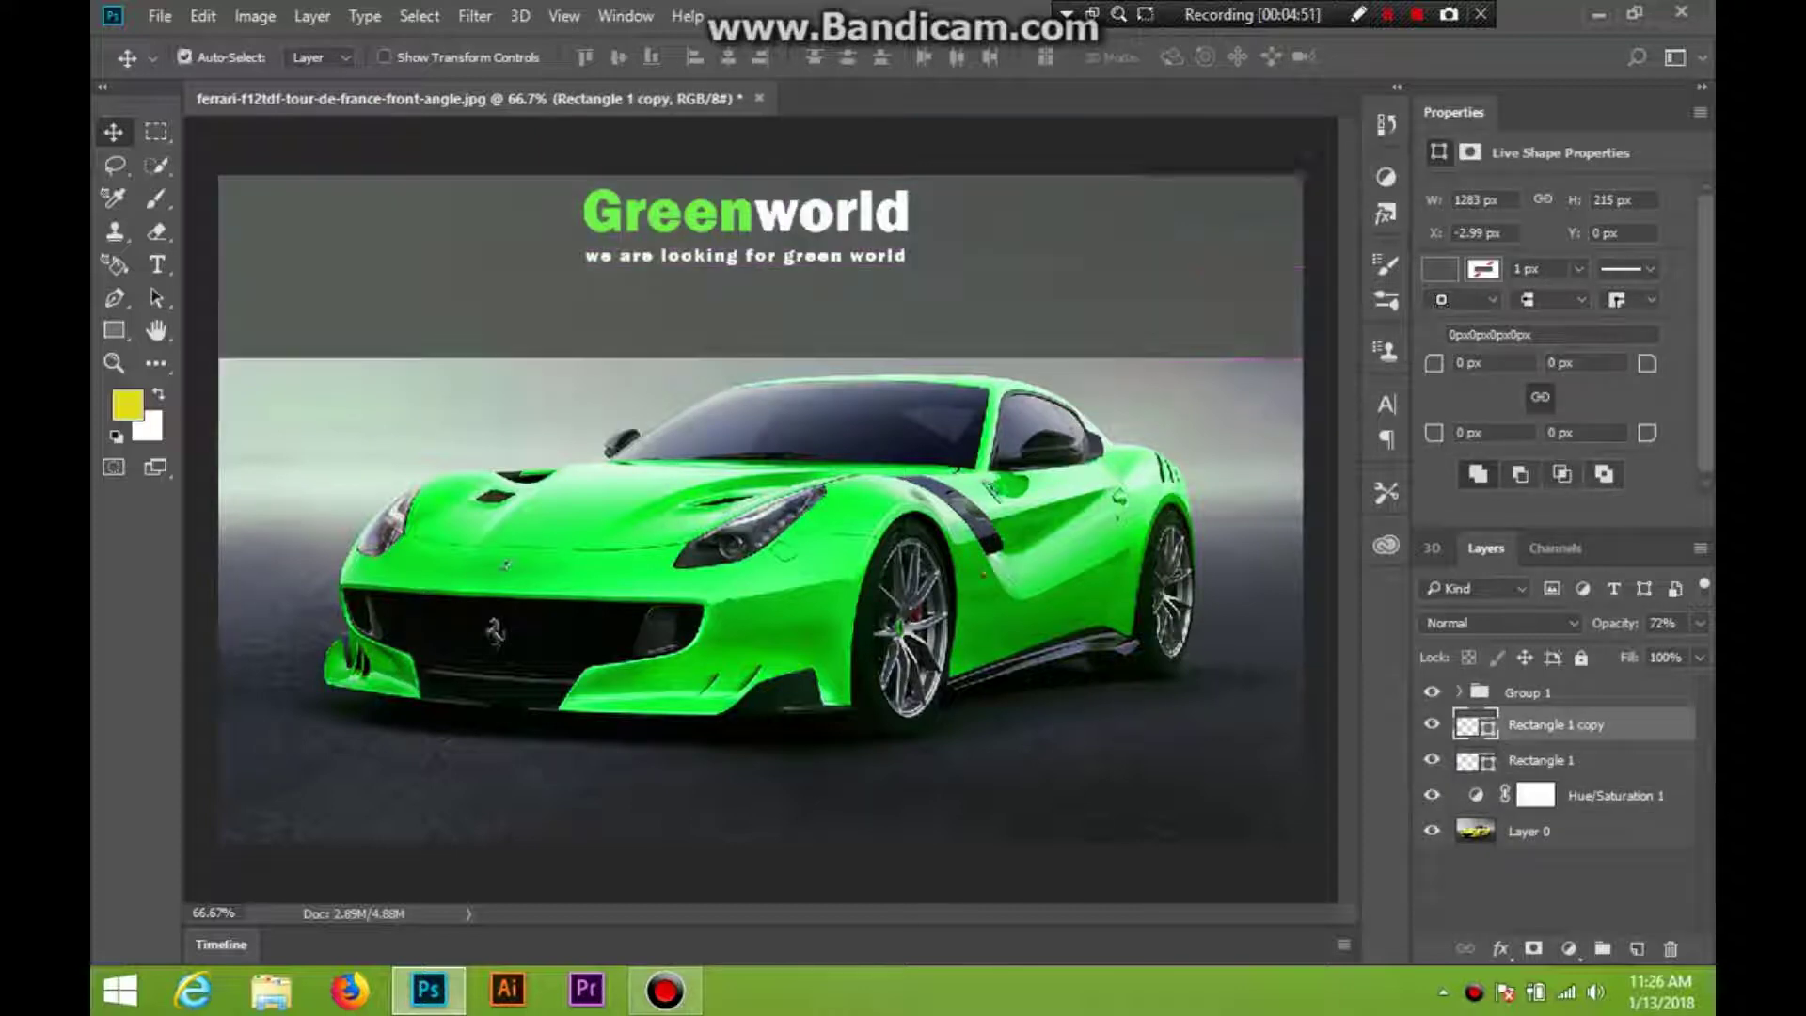
click(746, 214)
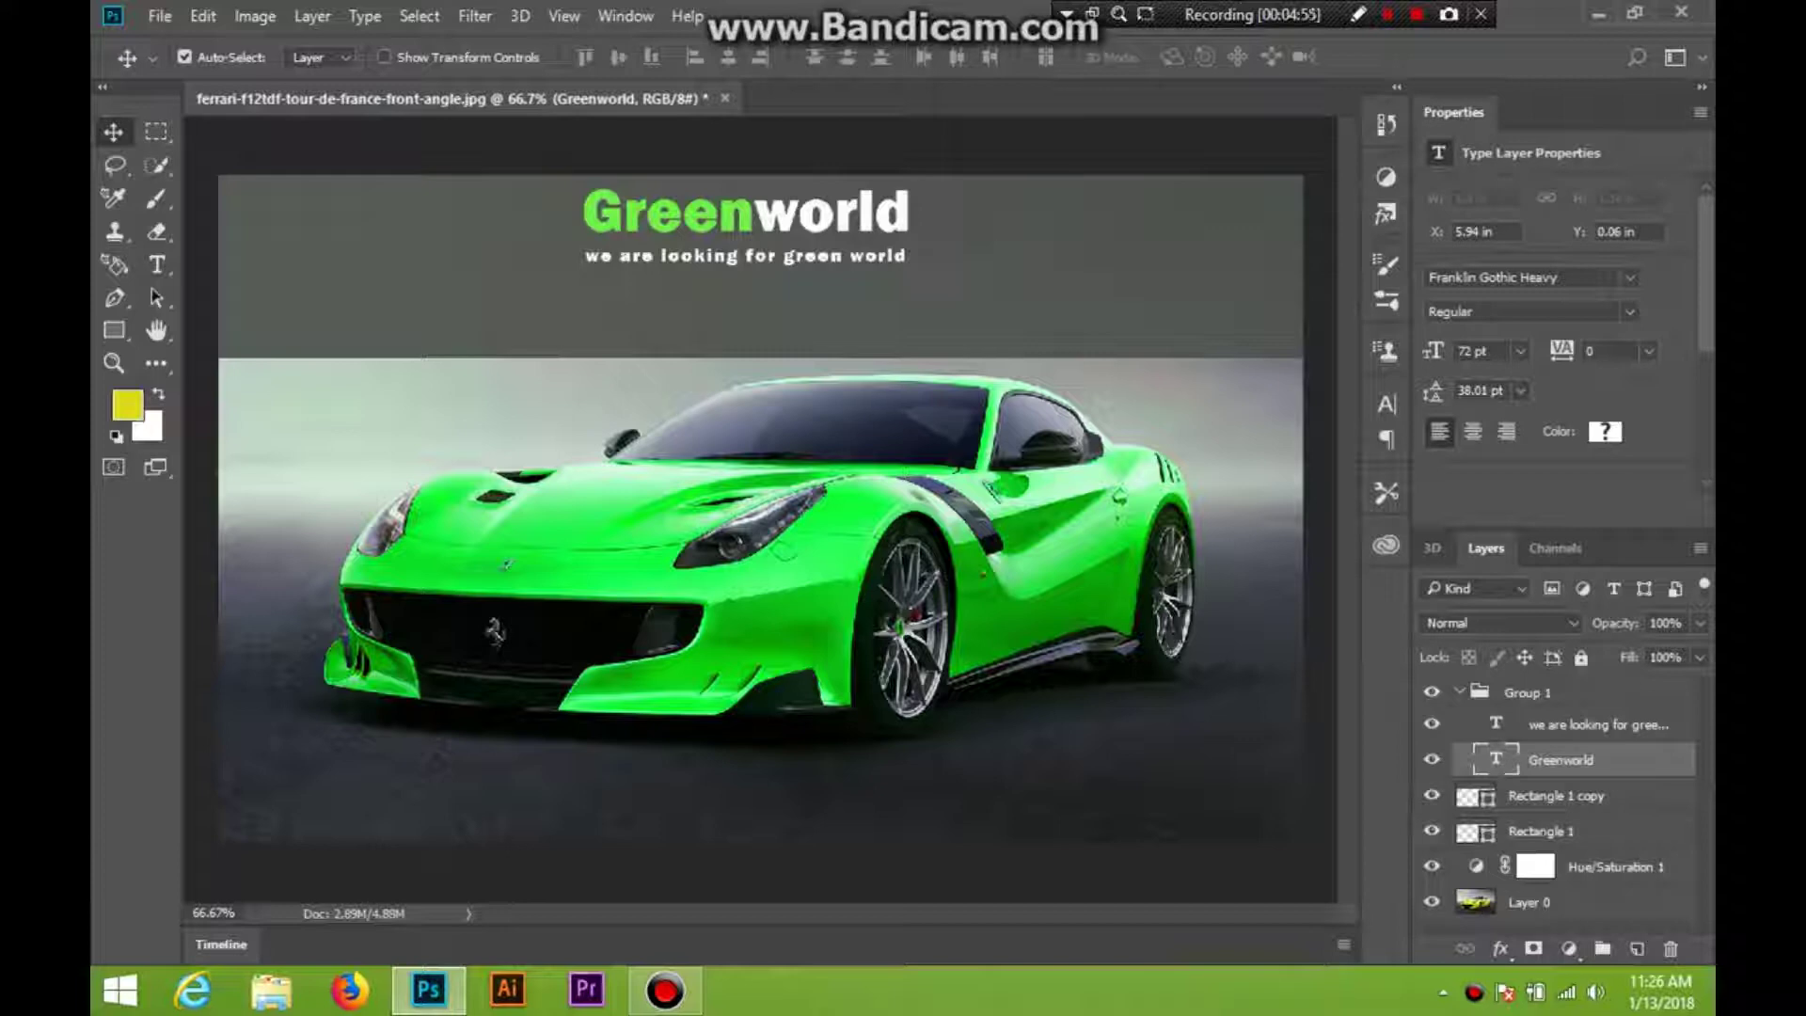
click(1527, 693)
click(1459, 693)
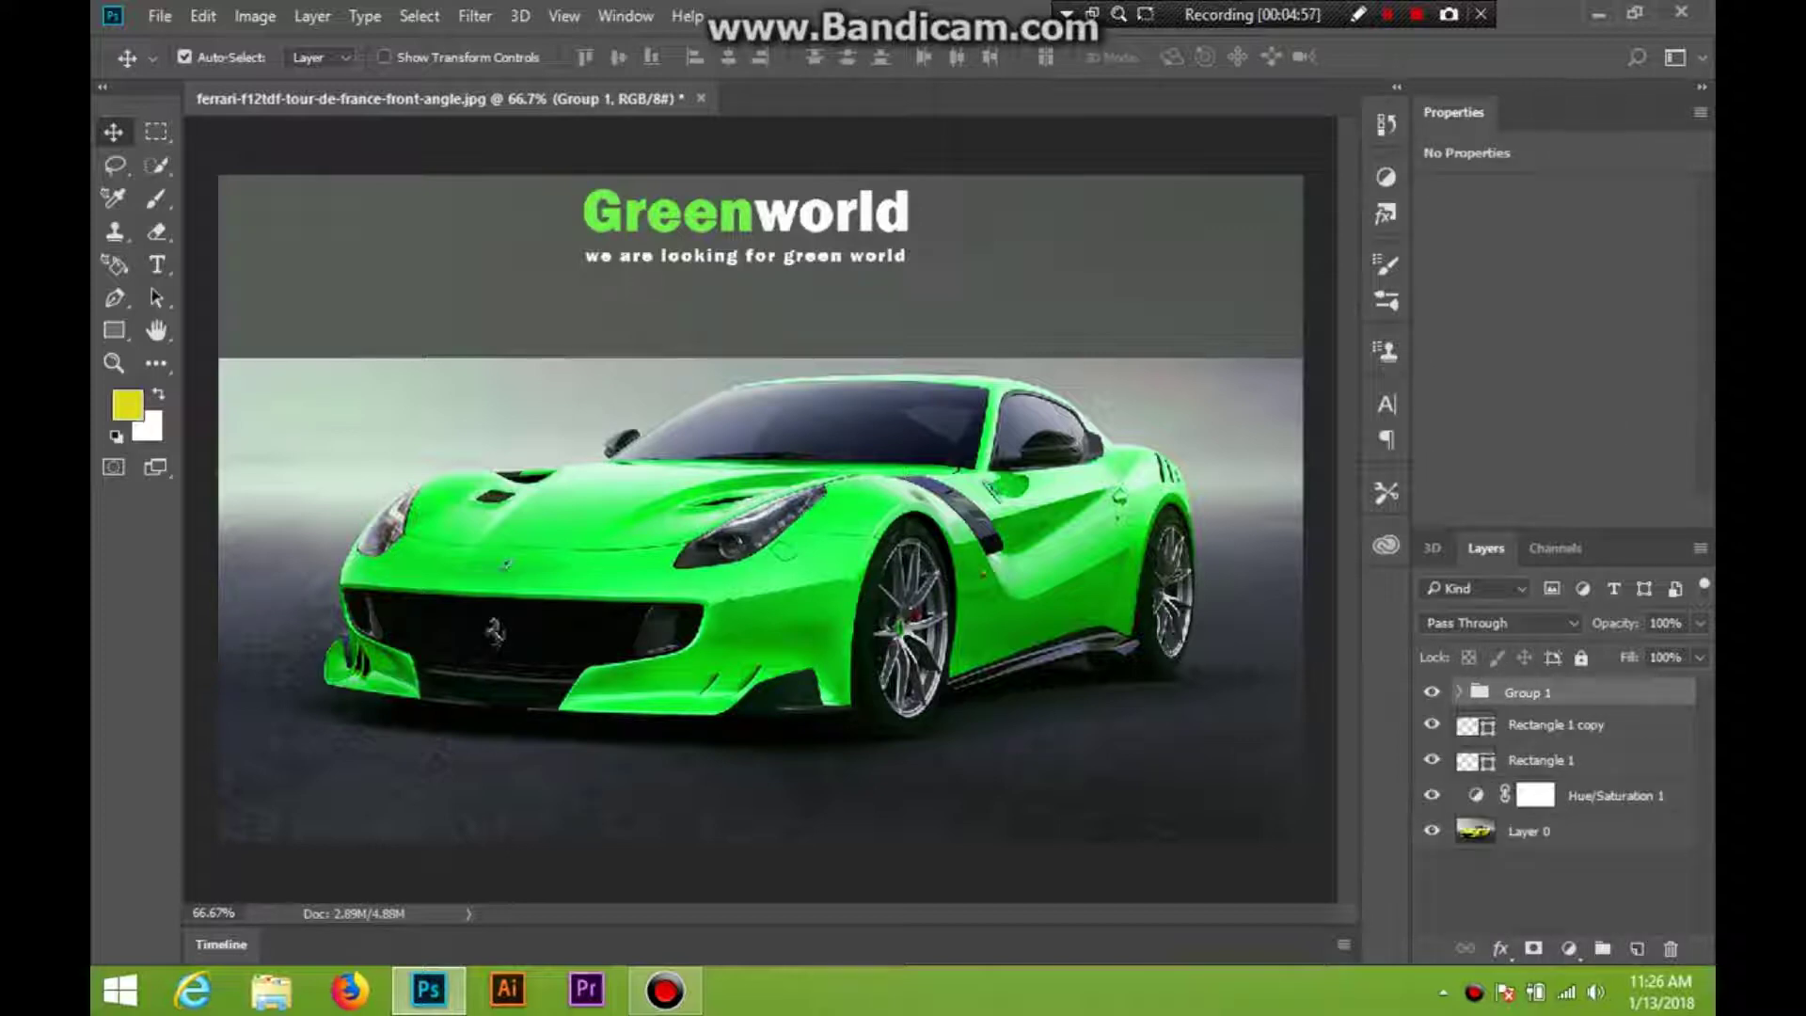
key(ctrl)
key(ctrl+j)
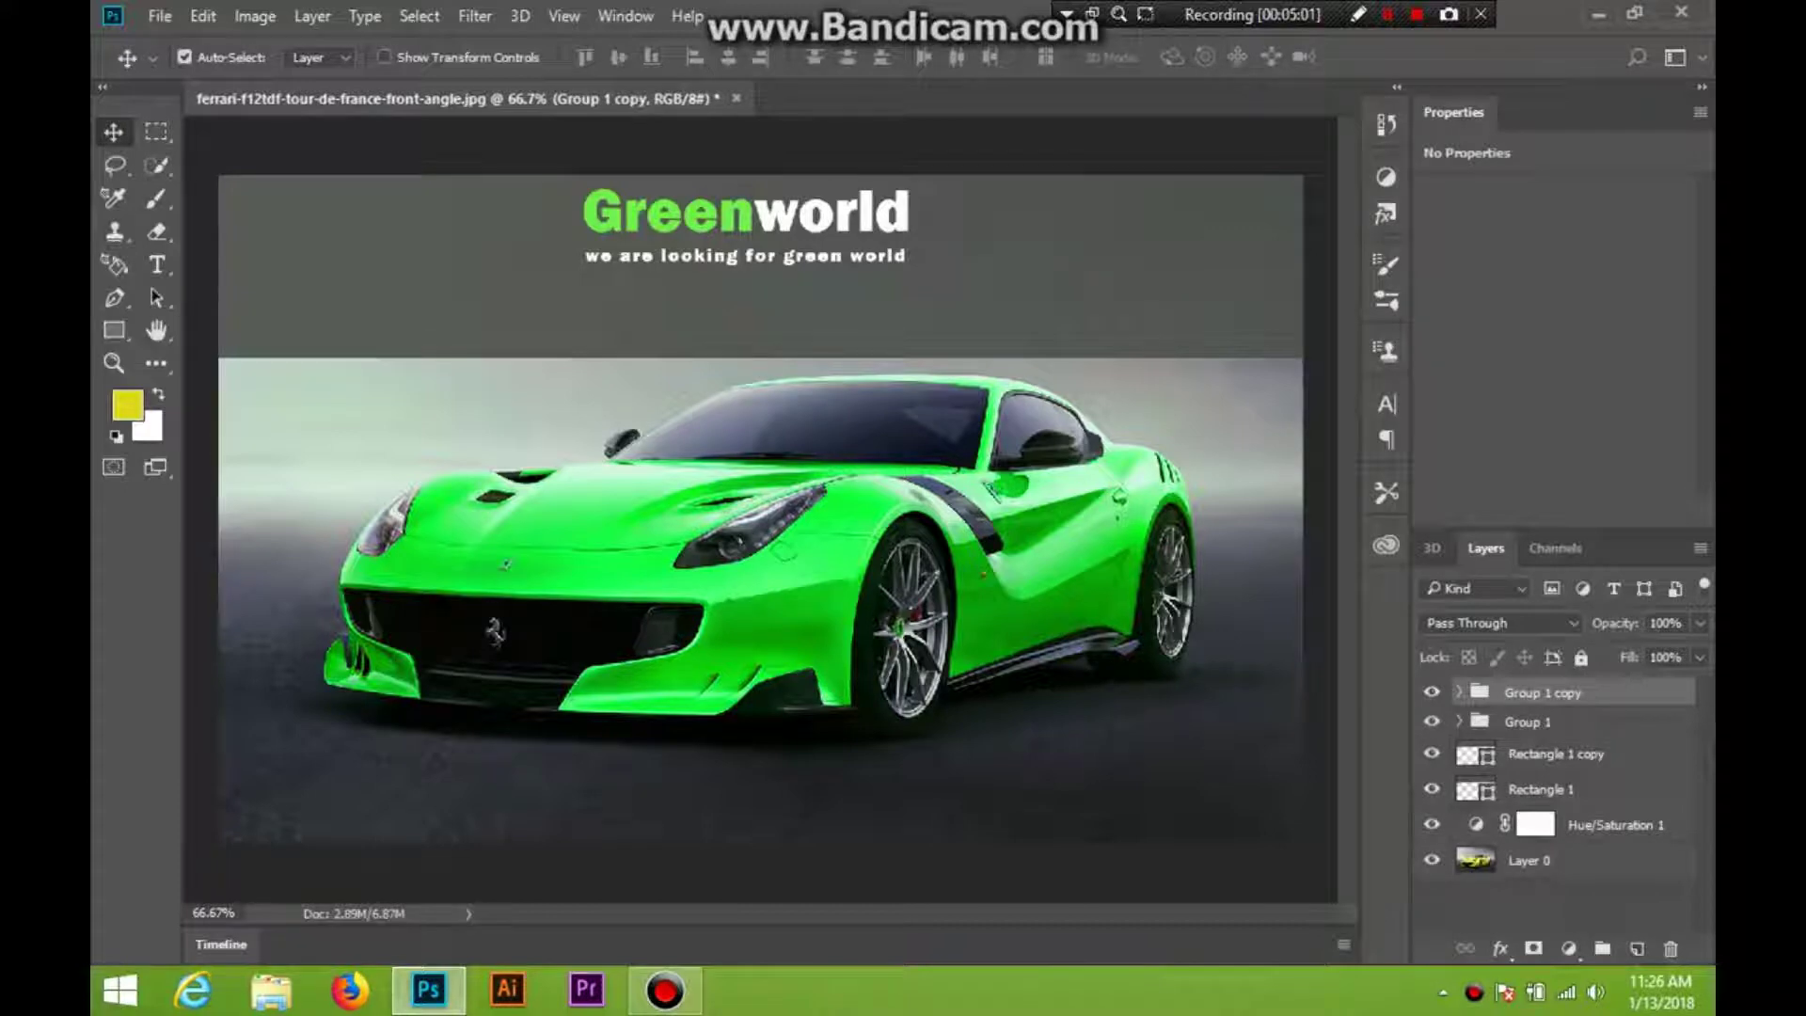
Try to move the duplicated title and tagline group down over the car, undoing each attempt
drag(849, 179, 895, 438)
key(ctrl+z)
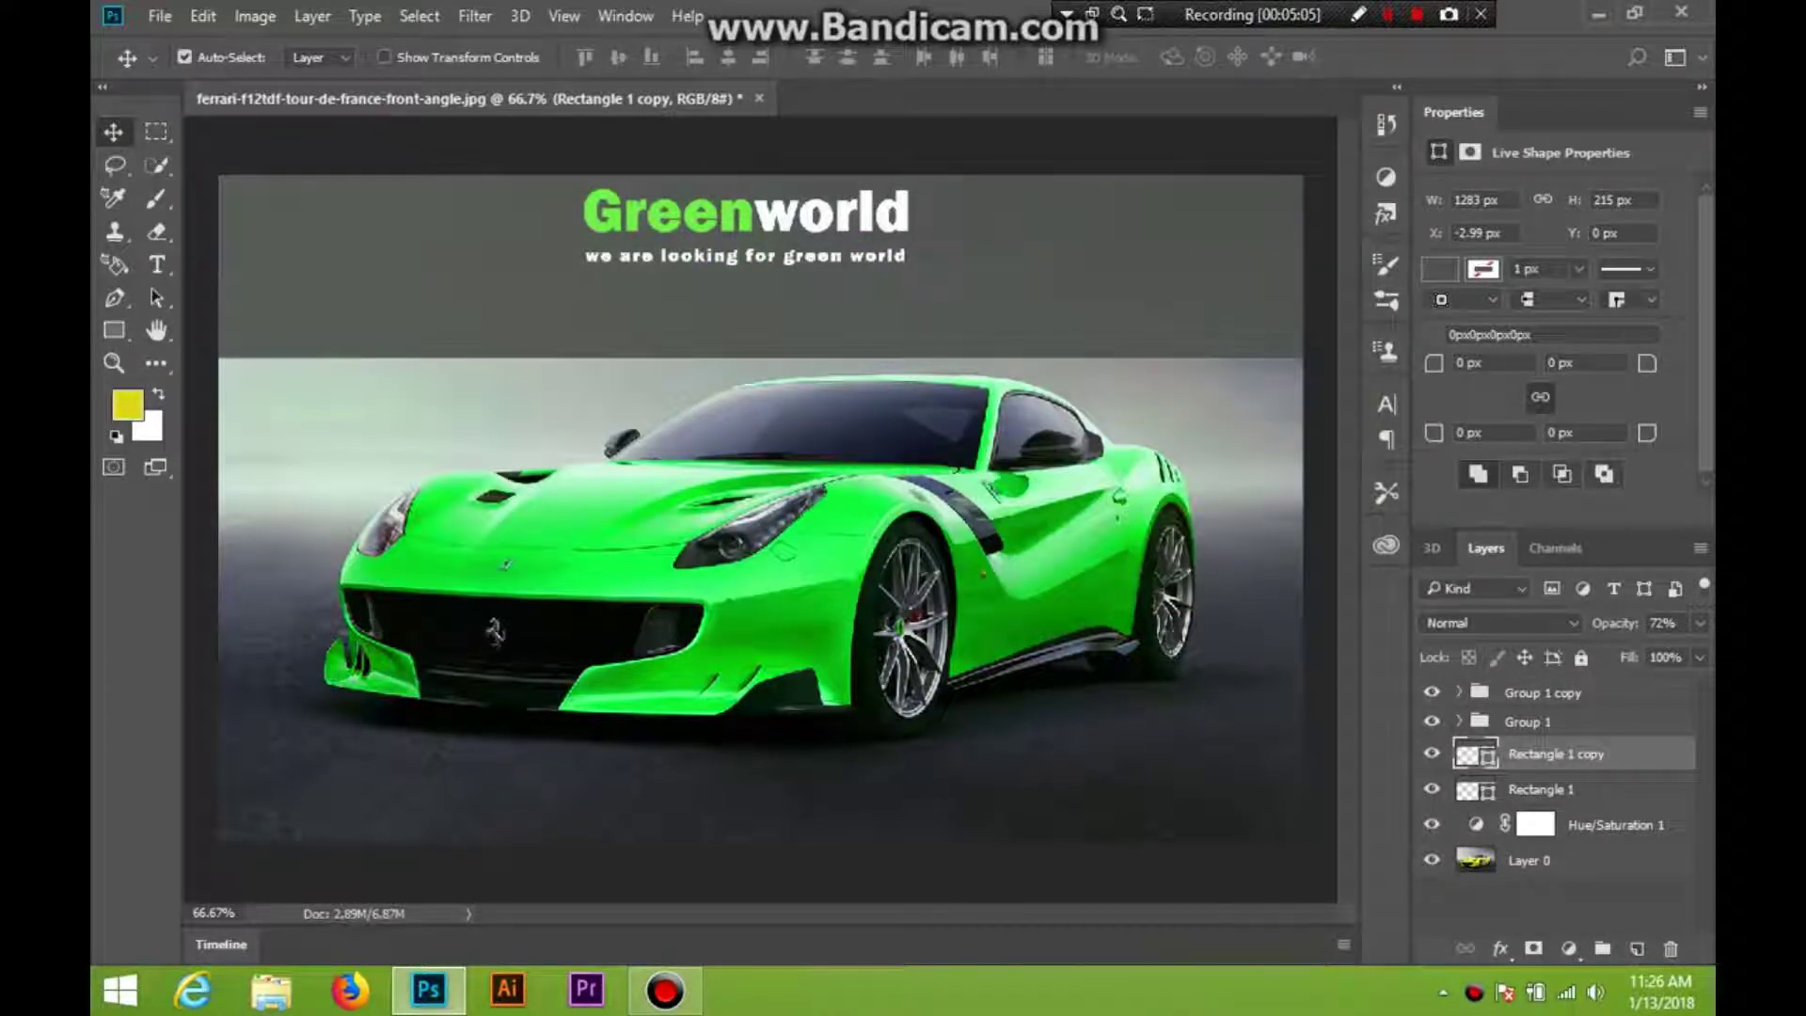
click(1459, 692)
click(1540, 693)
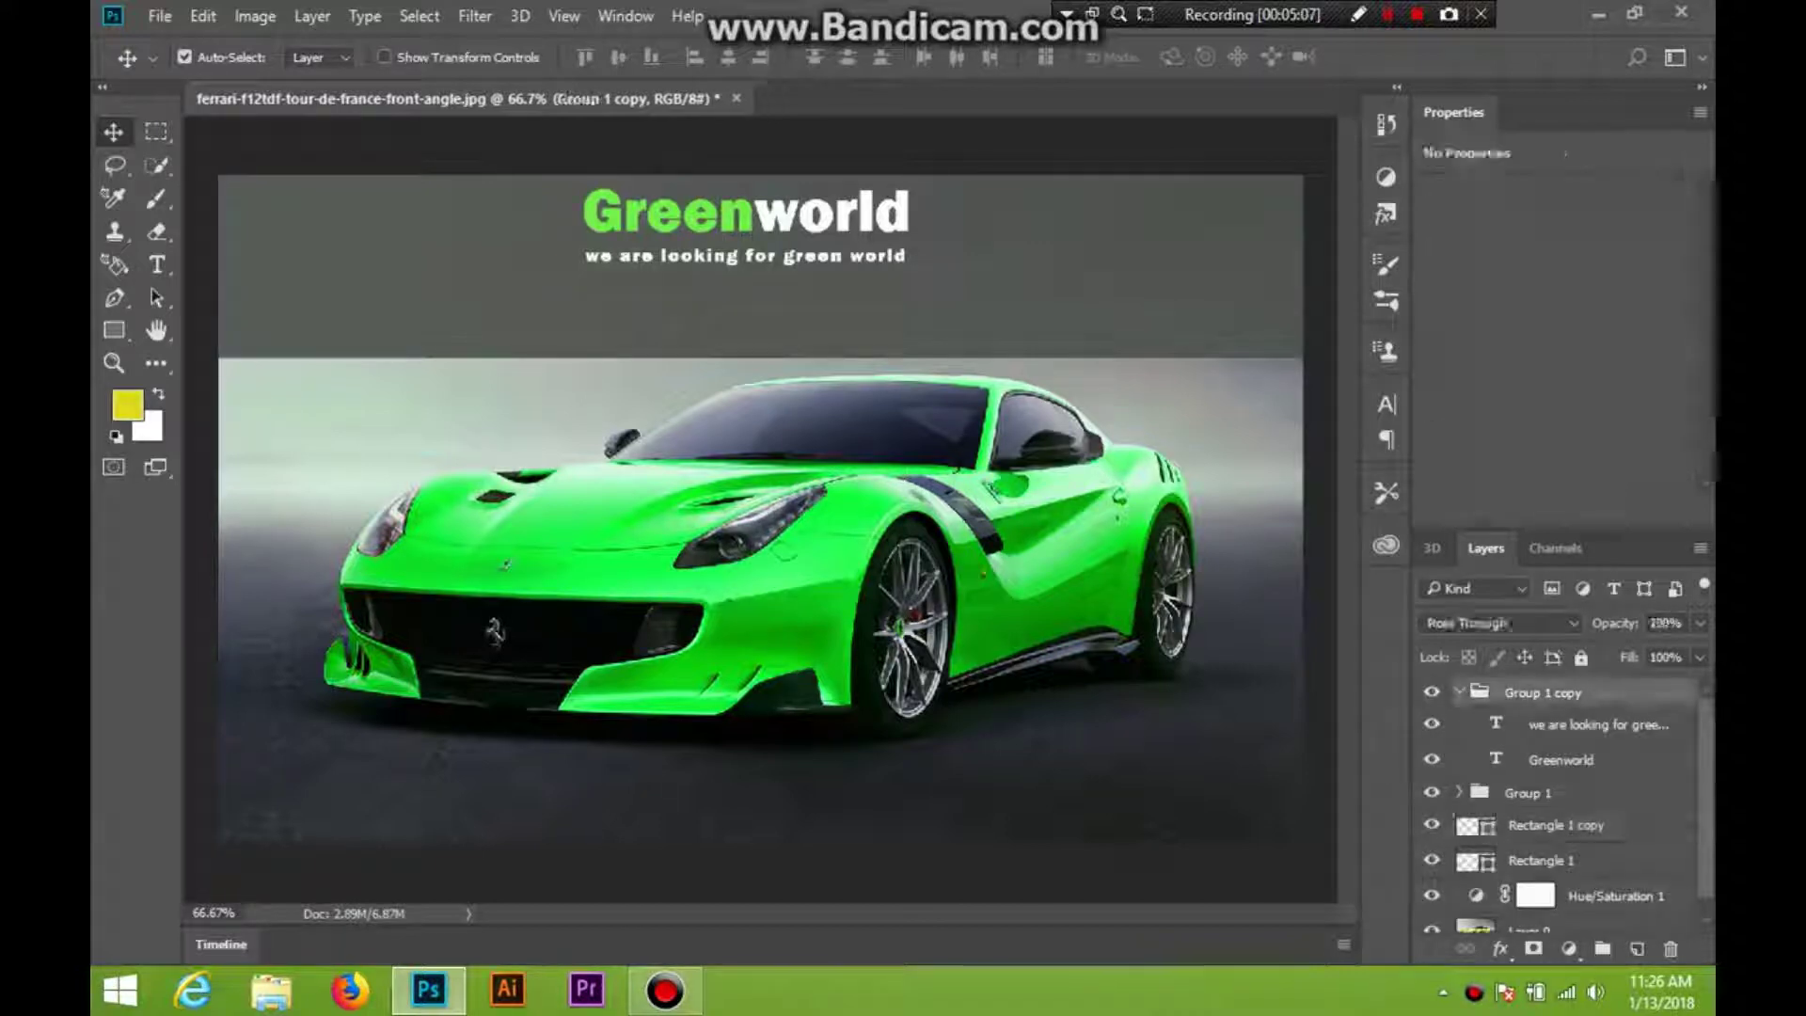
click(1458, 692)
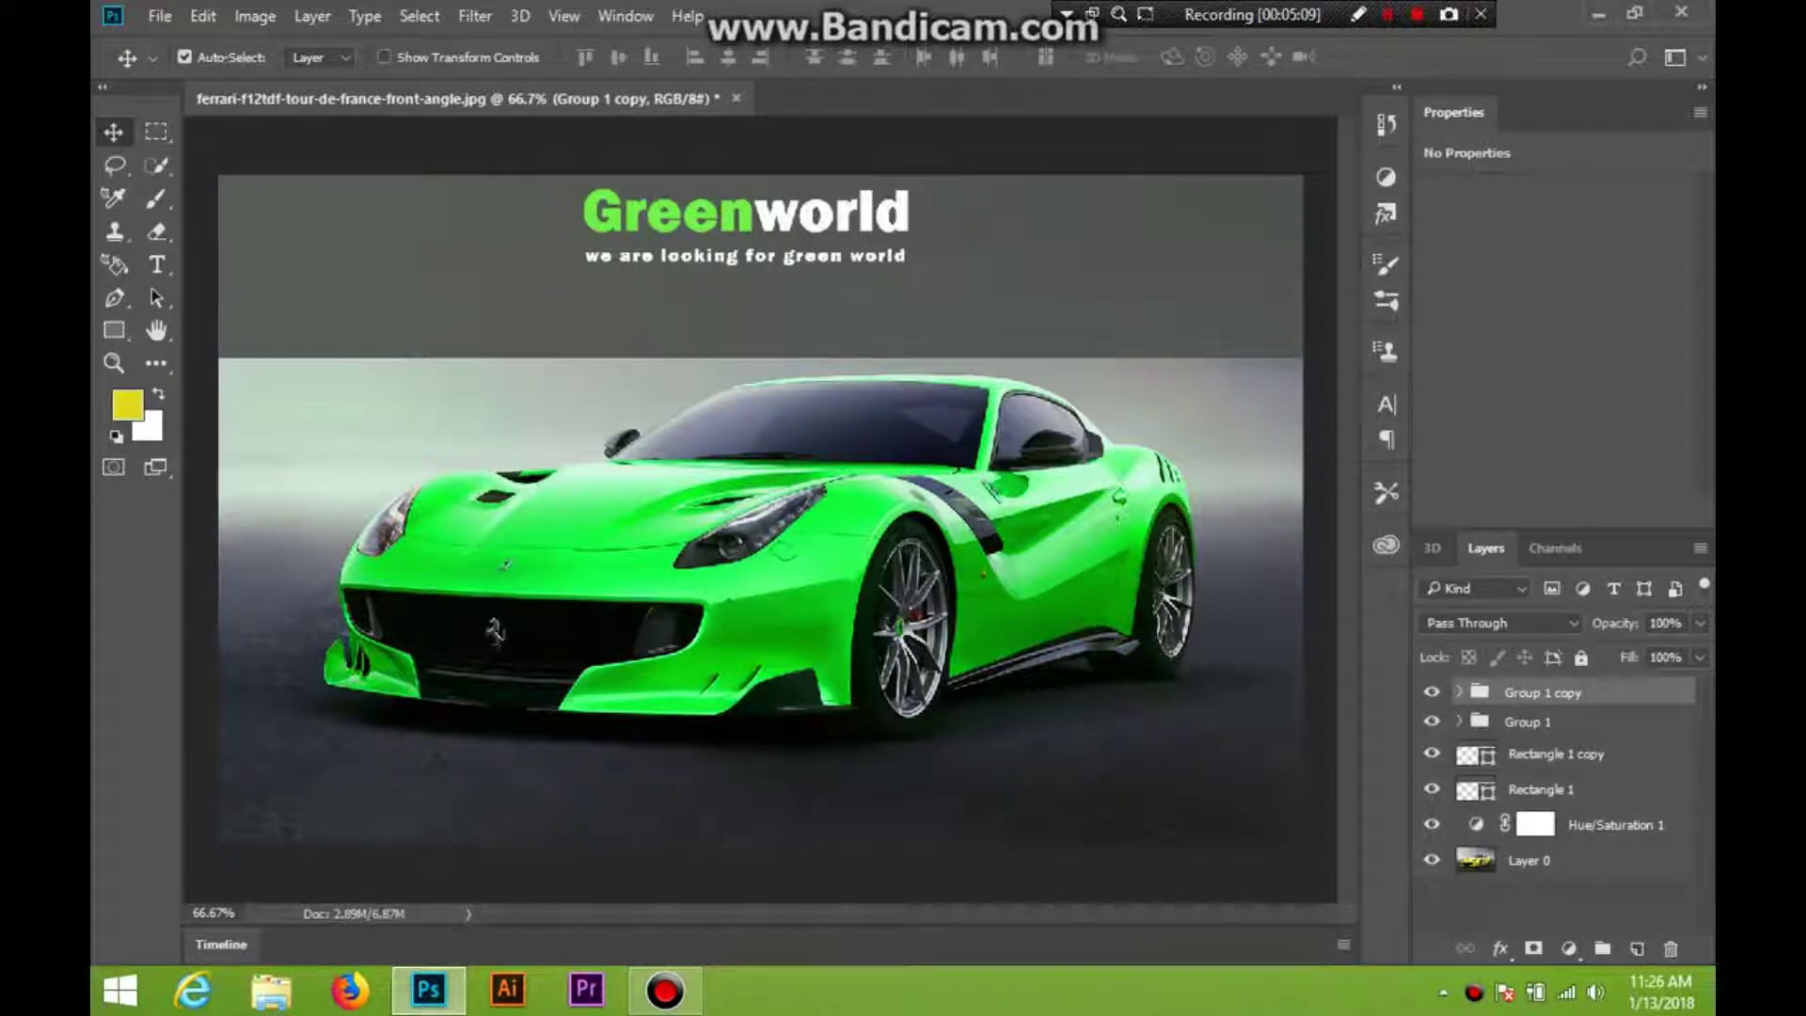
drag(836, 203, 1016, 574)
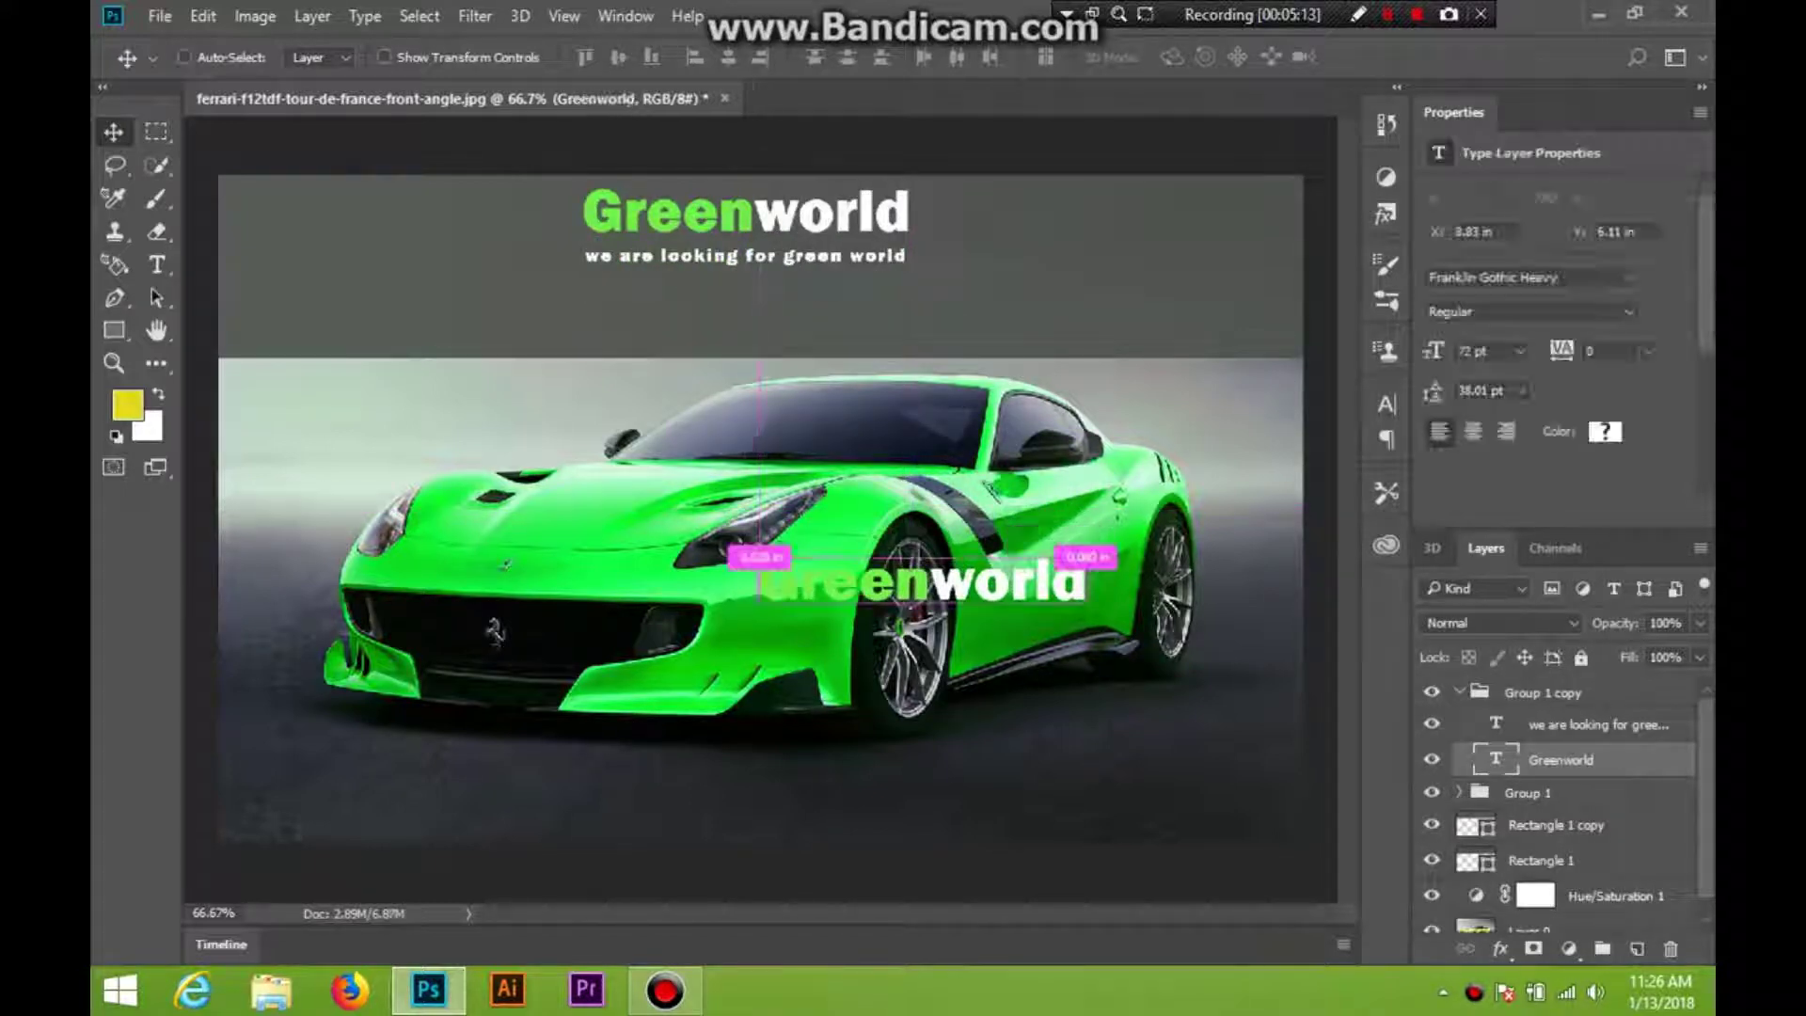
key(ctrl+z)
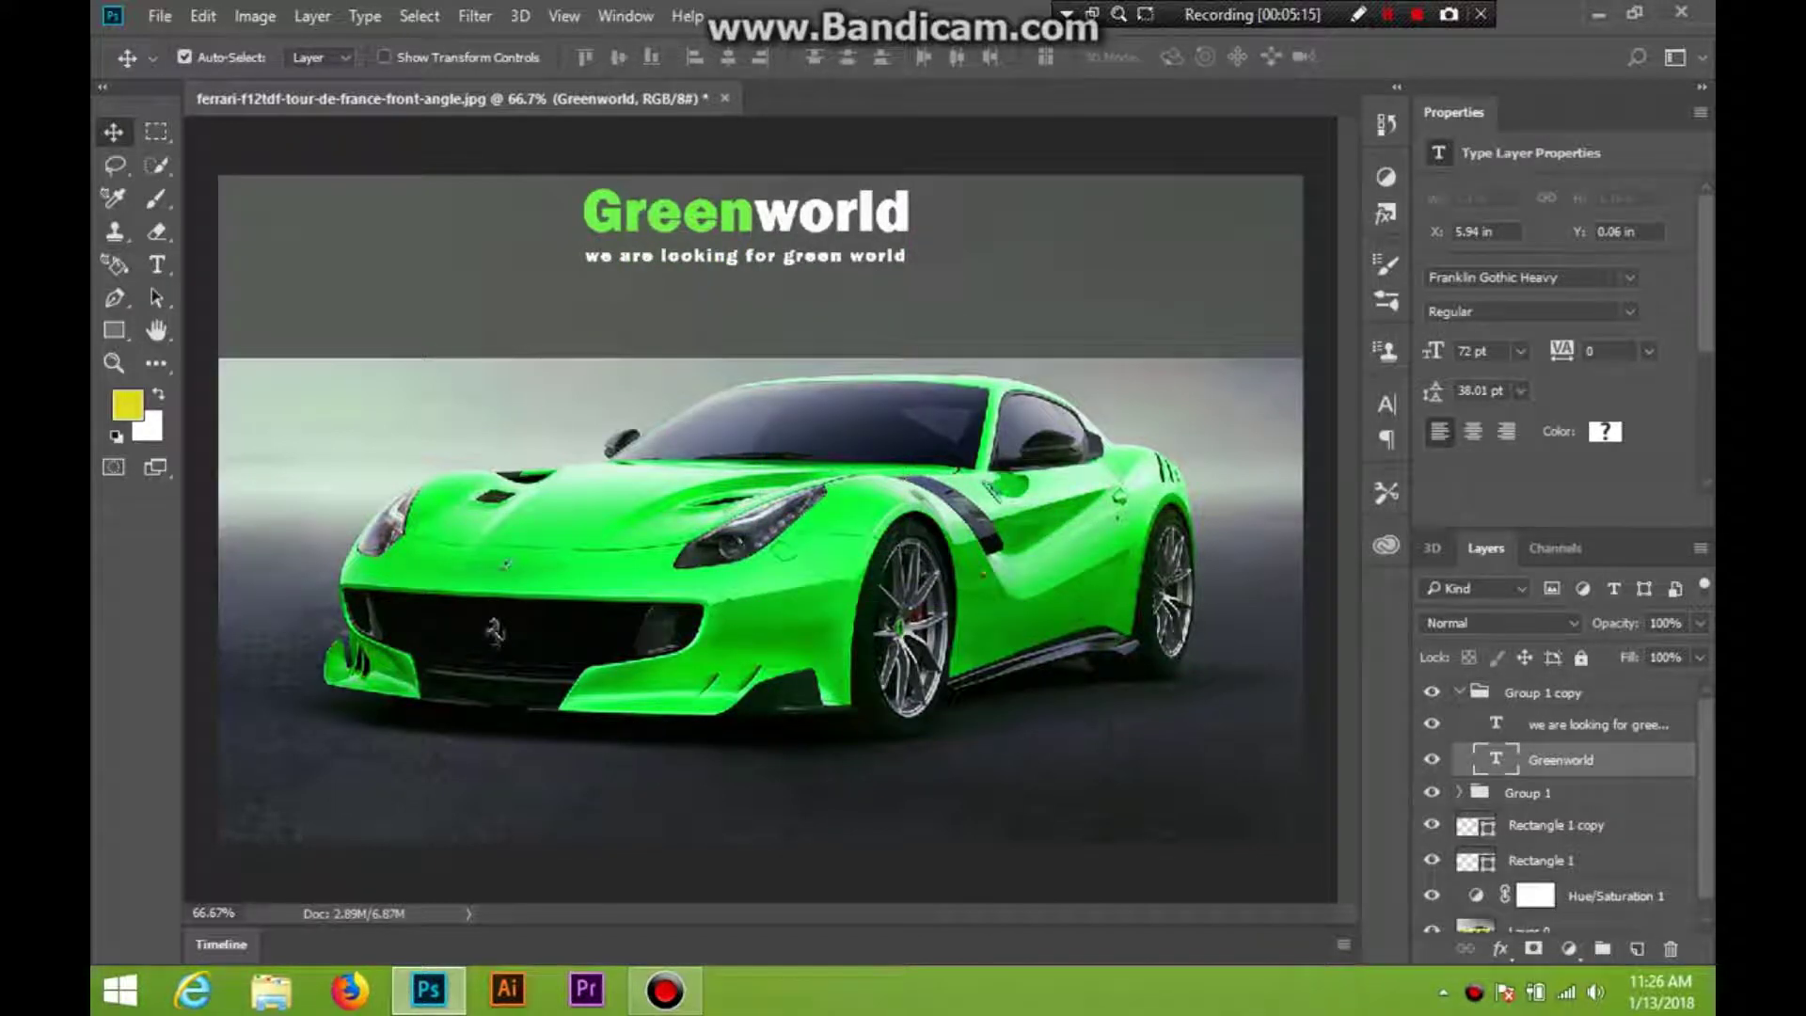
click(1543, 693)
click(1458, 692)
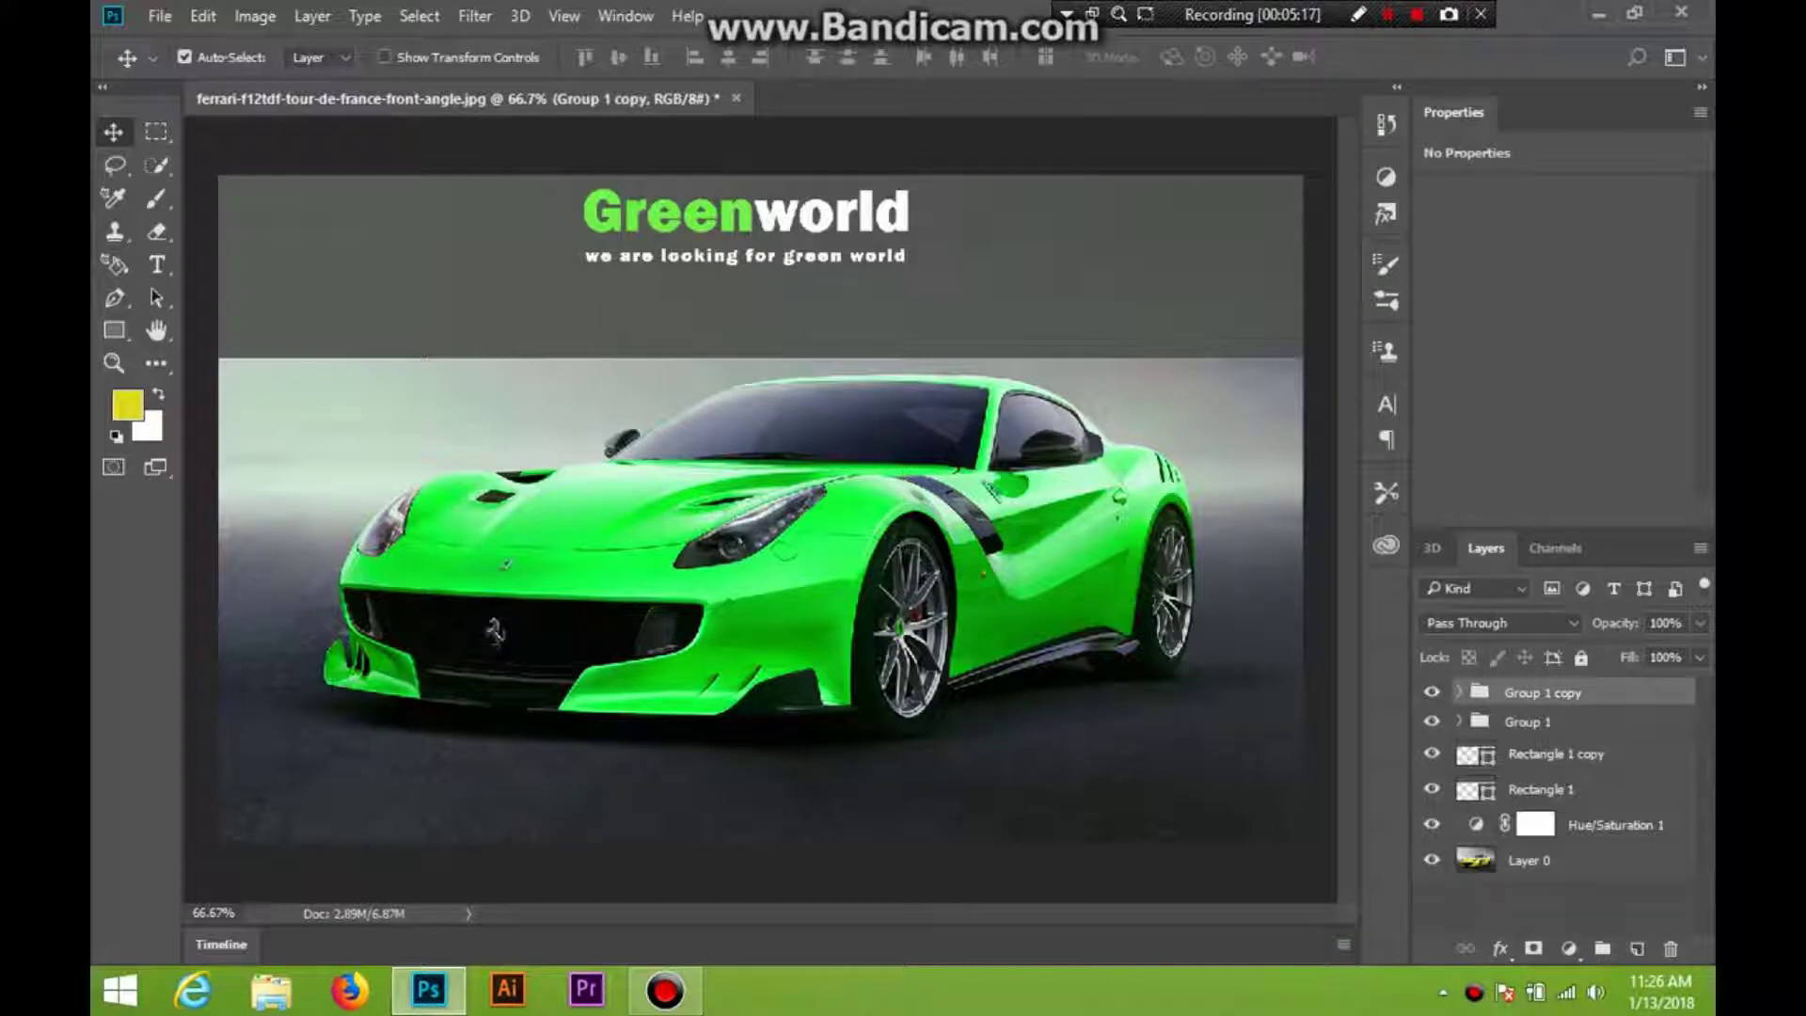
drag(827, 216, 830, 256)
key(ctrl+z)
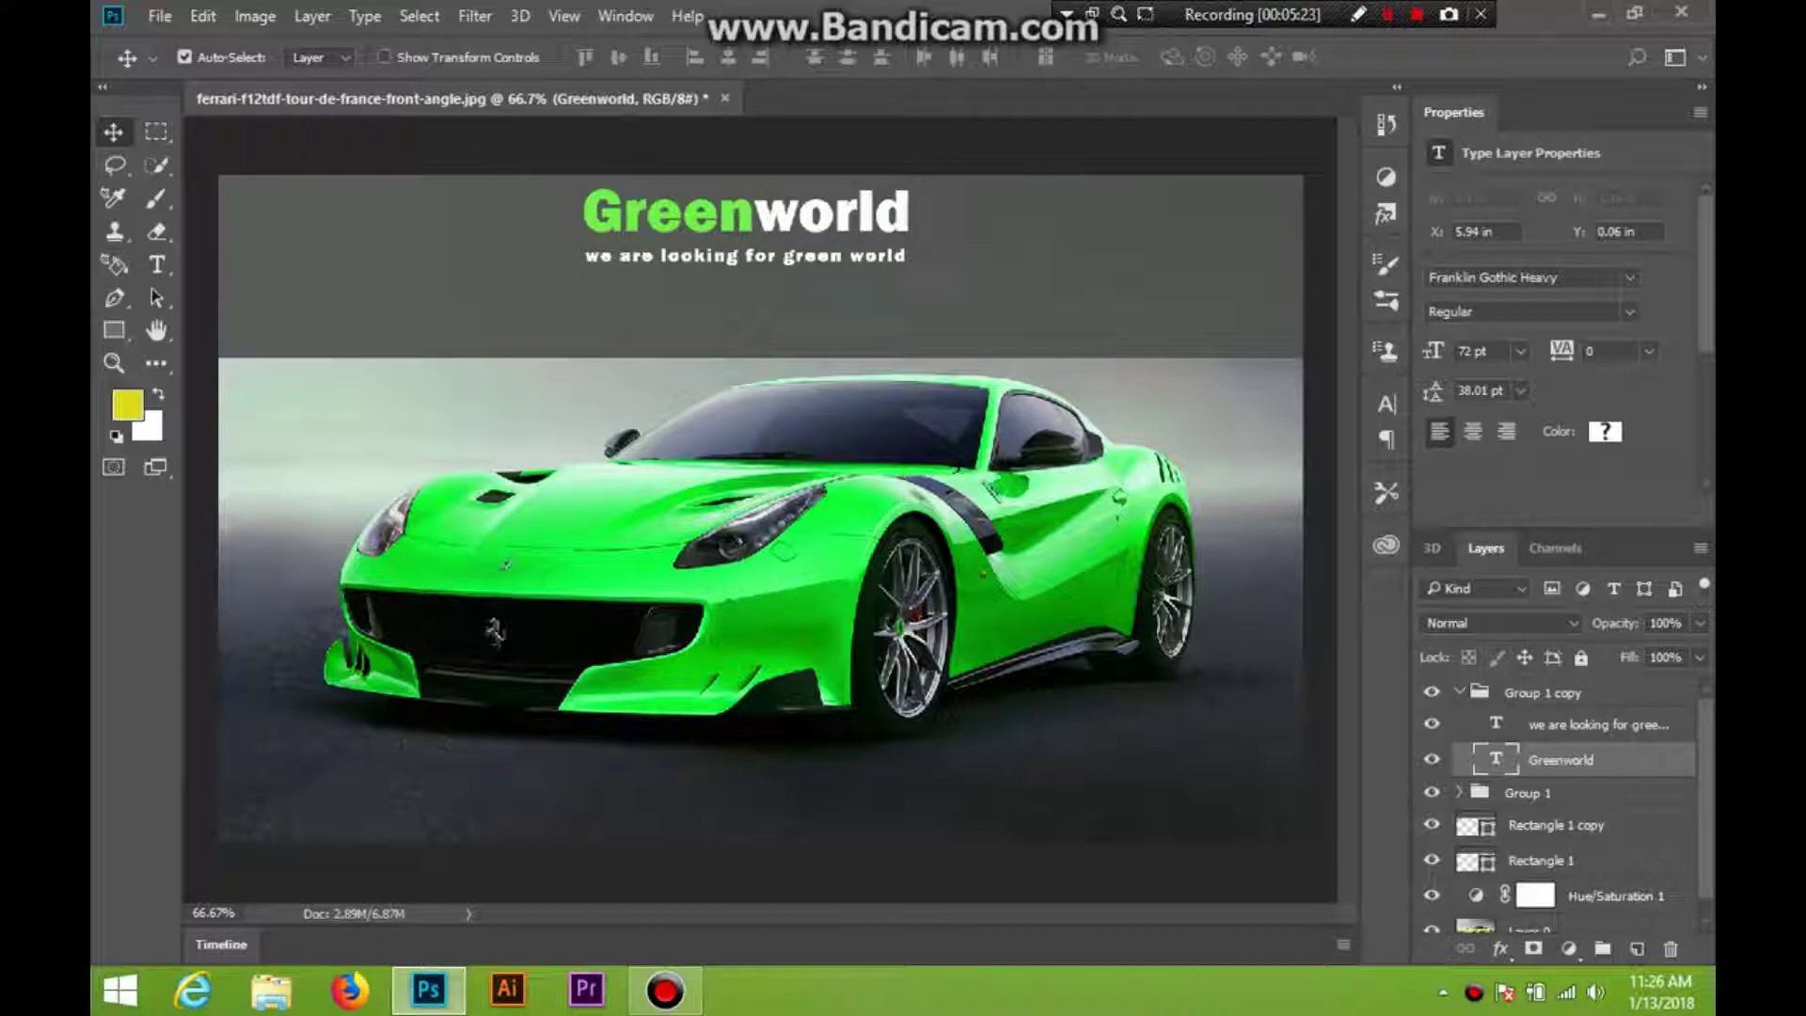
click(1597, 725)
click(1459, 692)
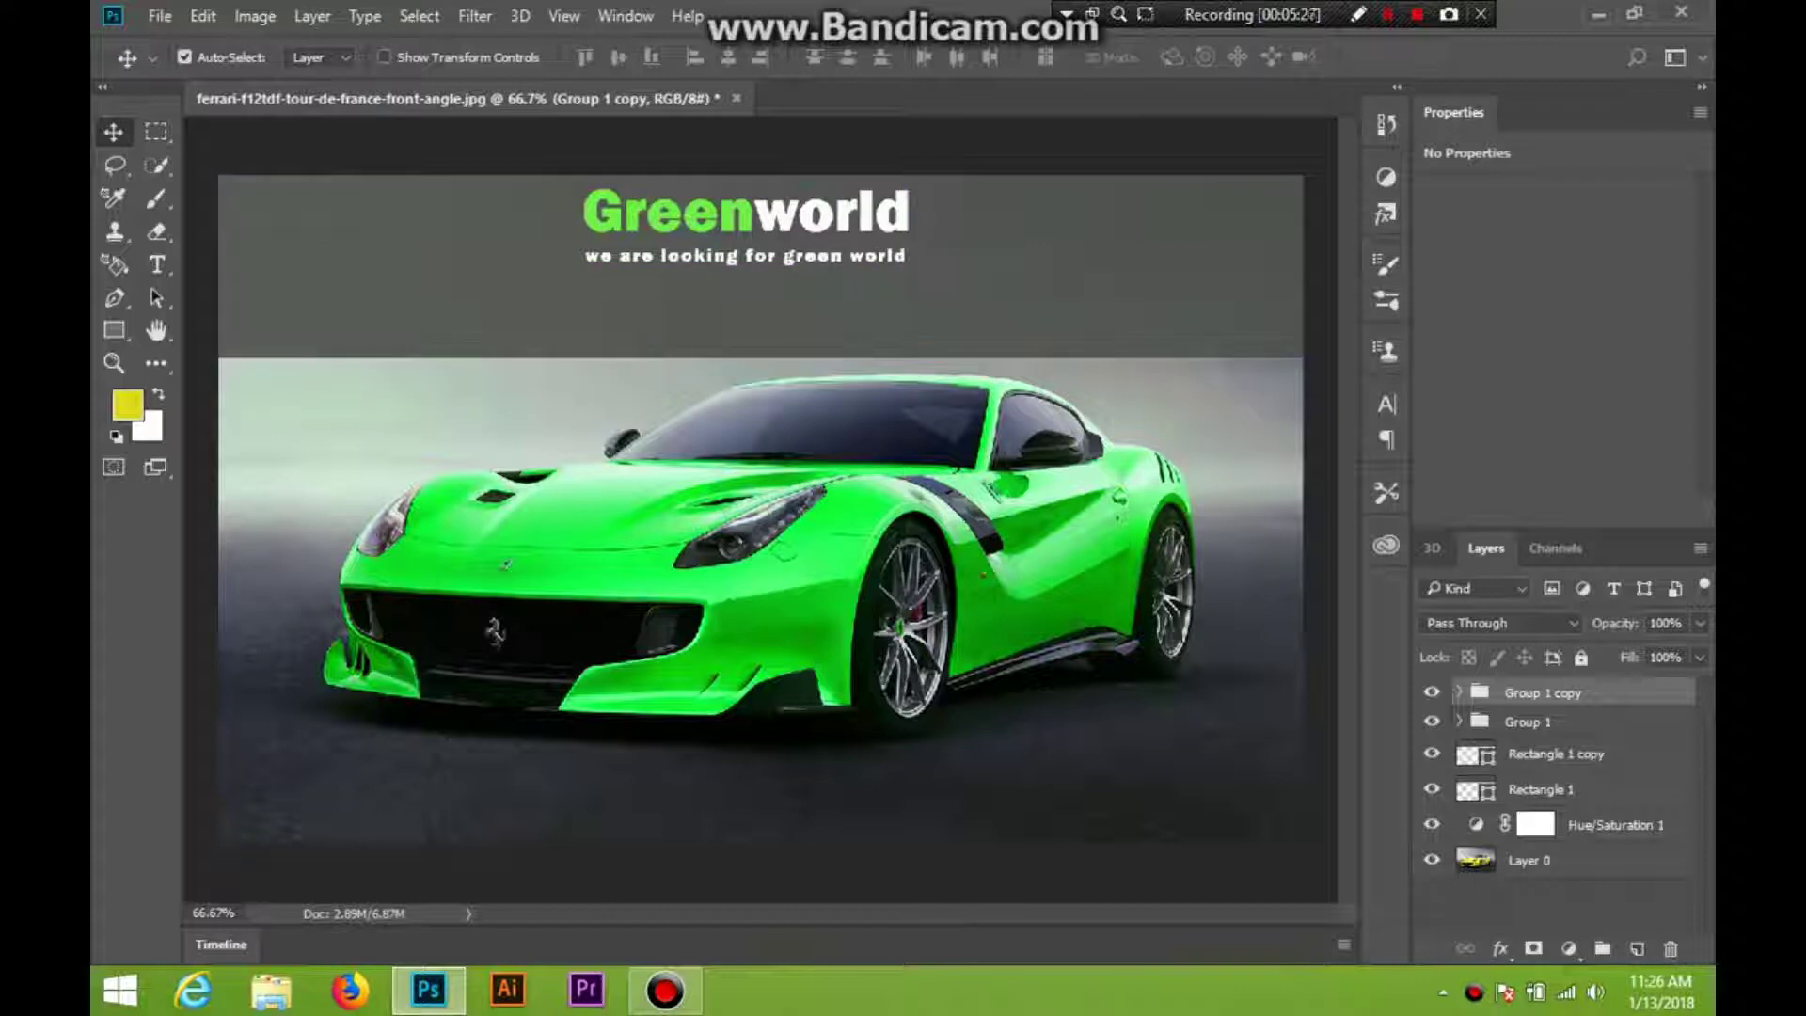
Turn off the Move tool's Auto-Select option and nudge the duplicated "Greenworld" title slightly down
click(184, 58)
click(1552, 894)
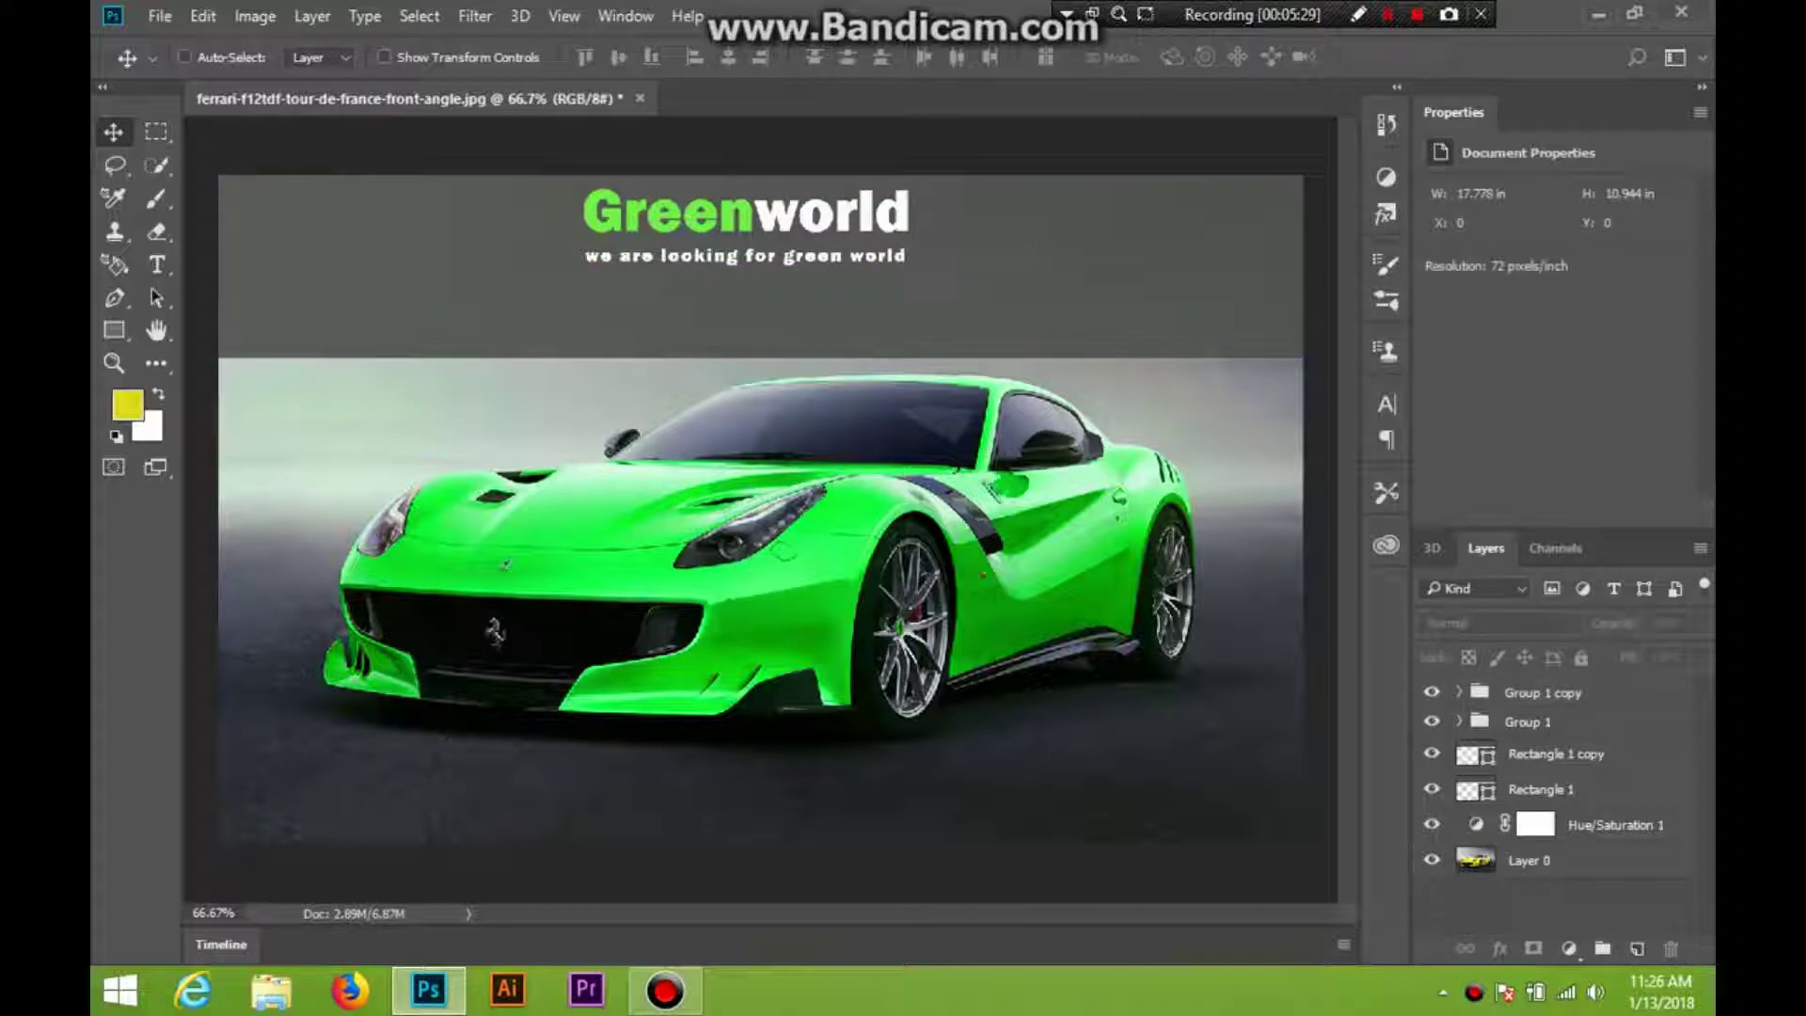
click(792, 205)
key(Return)
mouse_move(792, 205)
mouse_down()
mouse_move(805, 233)
mouse_move(792, 205)
mouse_up()
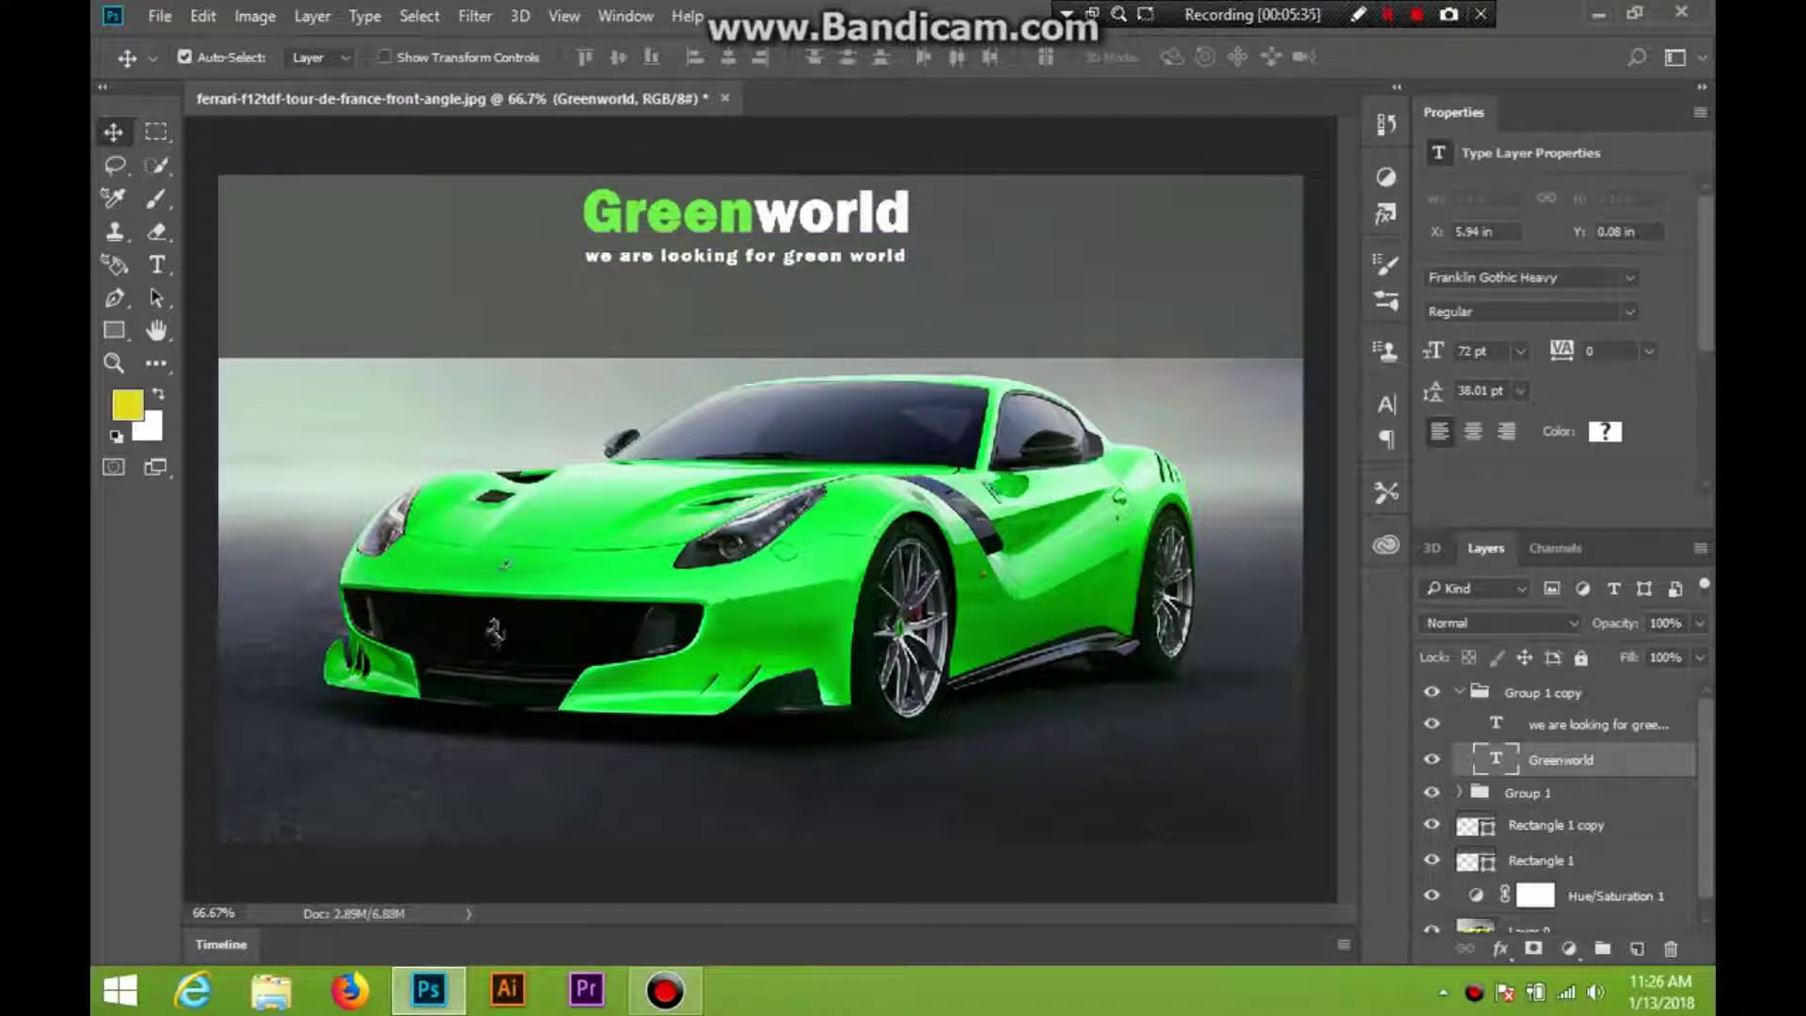
Try to move the original text group down in the strip, undo the move, and select the duplicated group
click(1459, 692)
click(1528, 722)
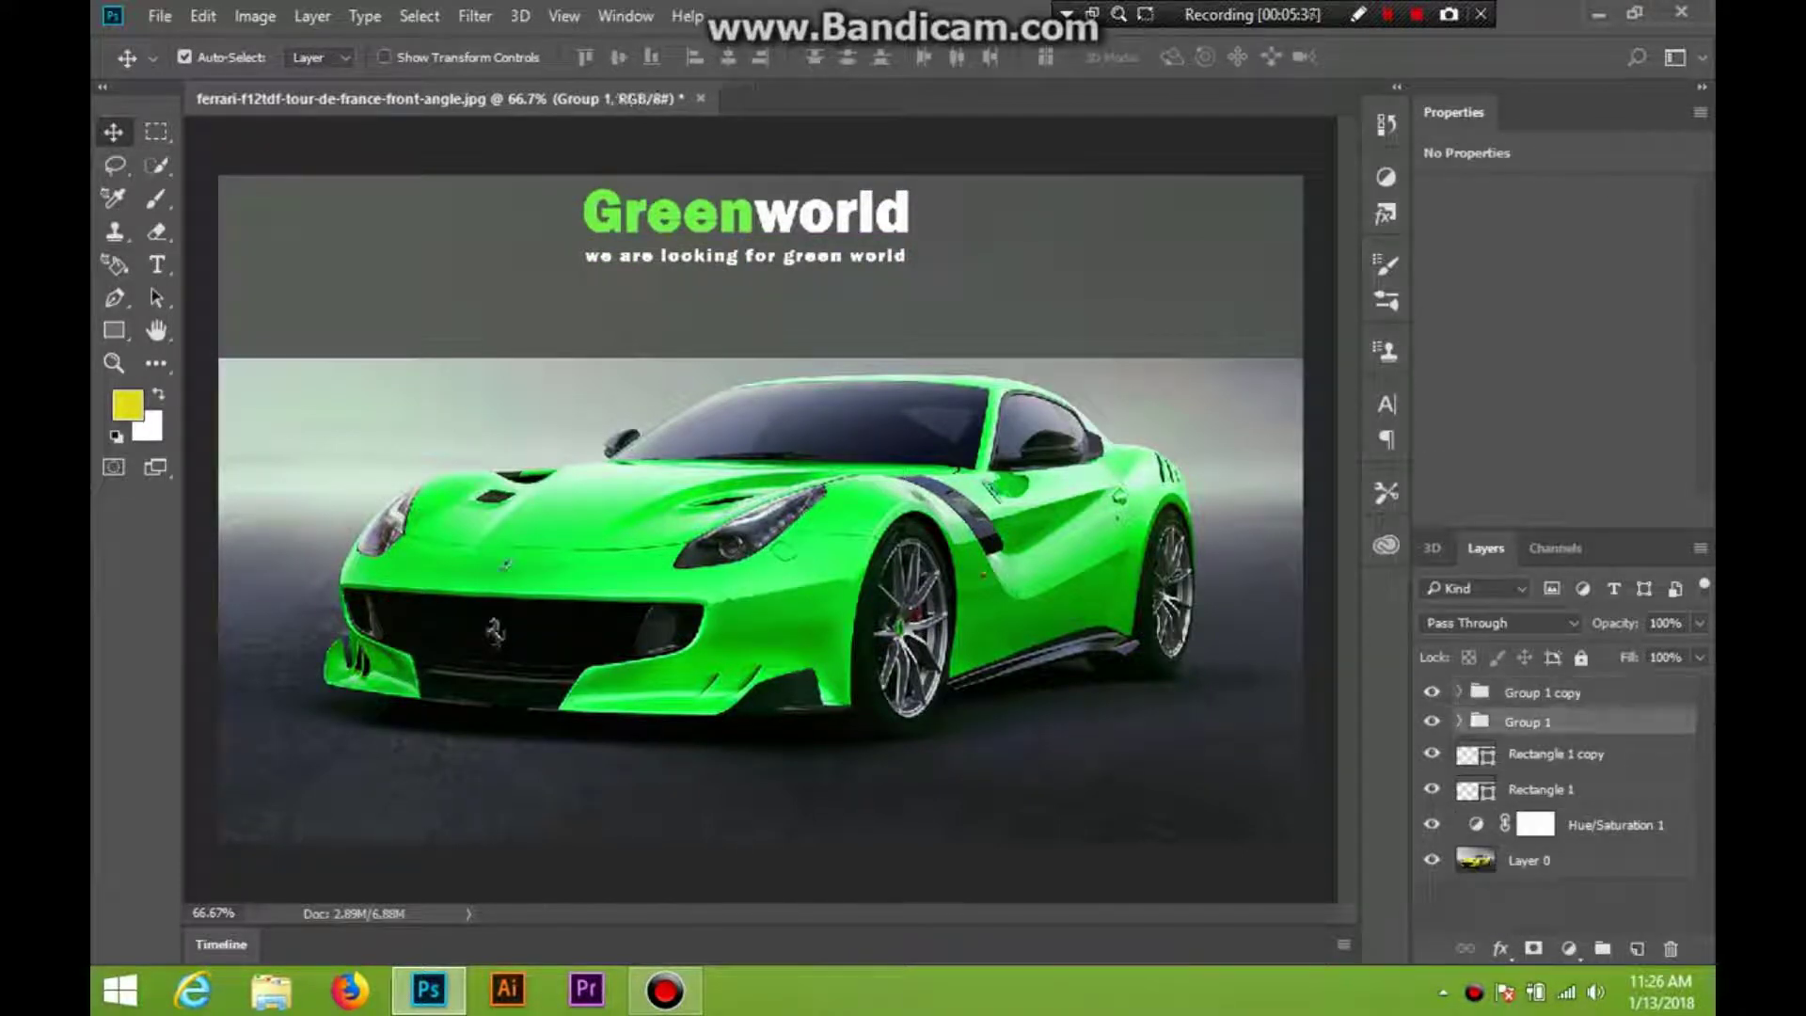
drag(827, 239, 828, 274)
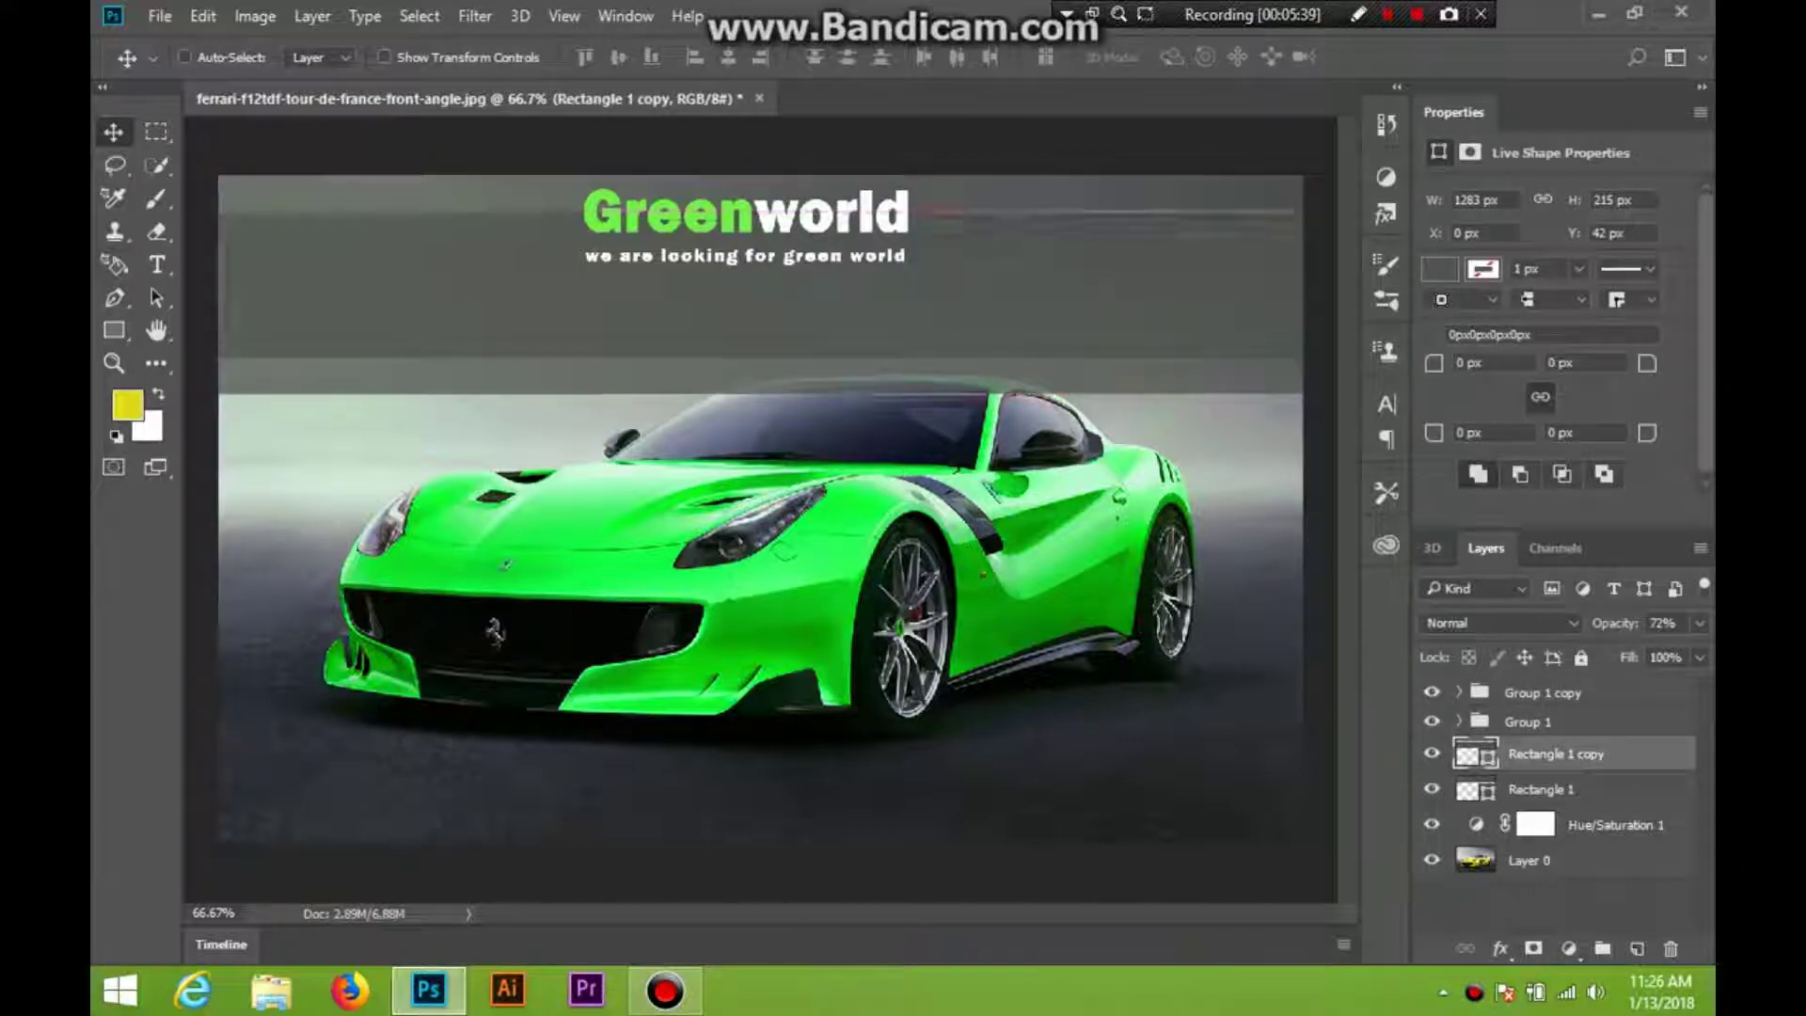
key(ctrl+z)
click(1542, 693)
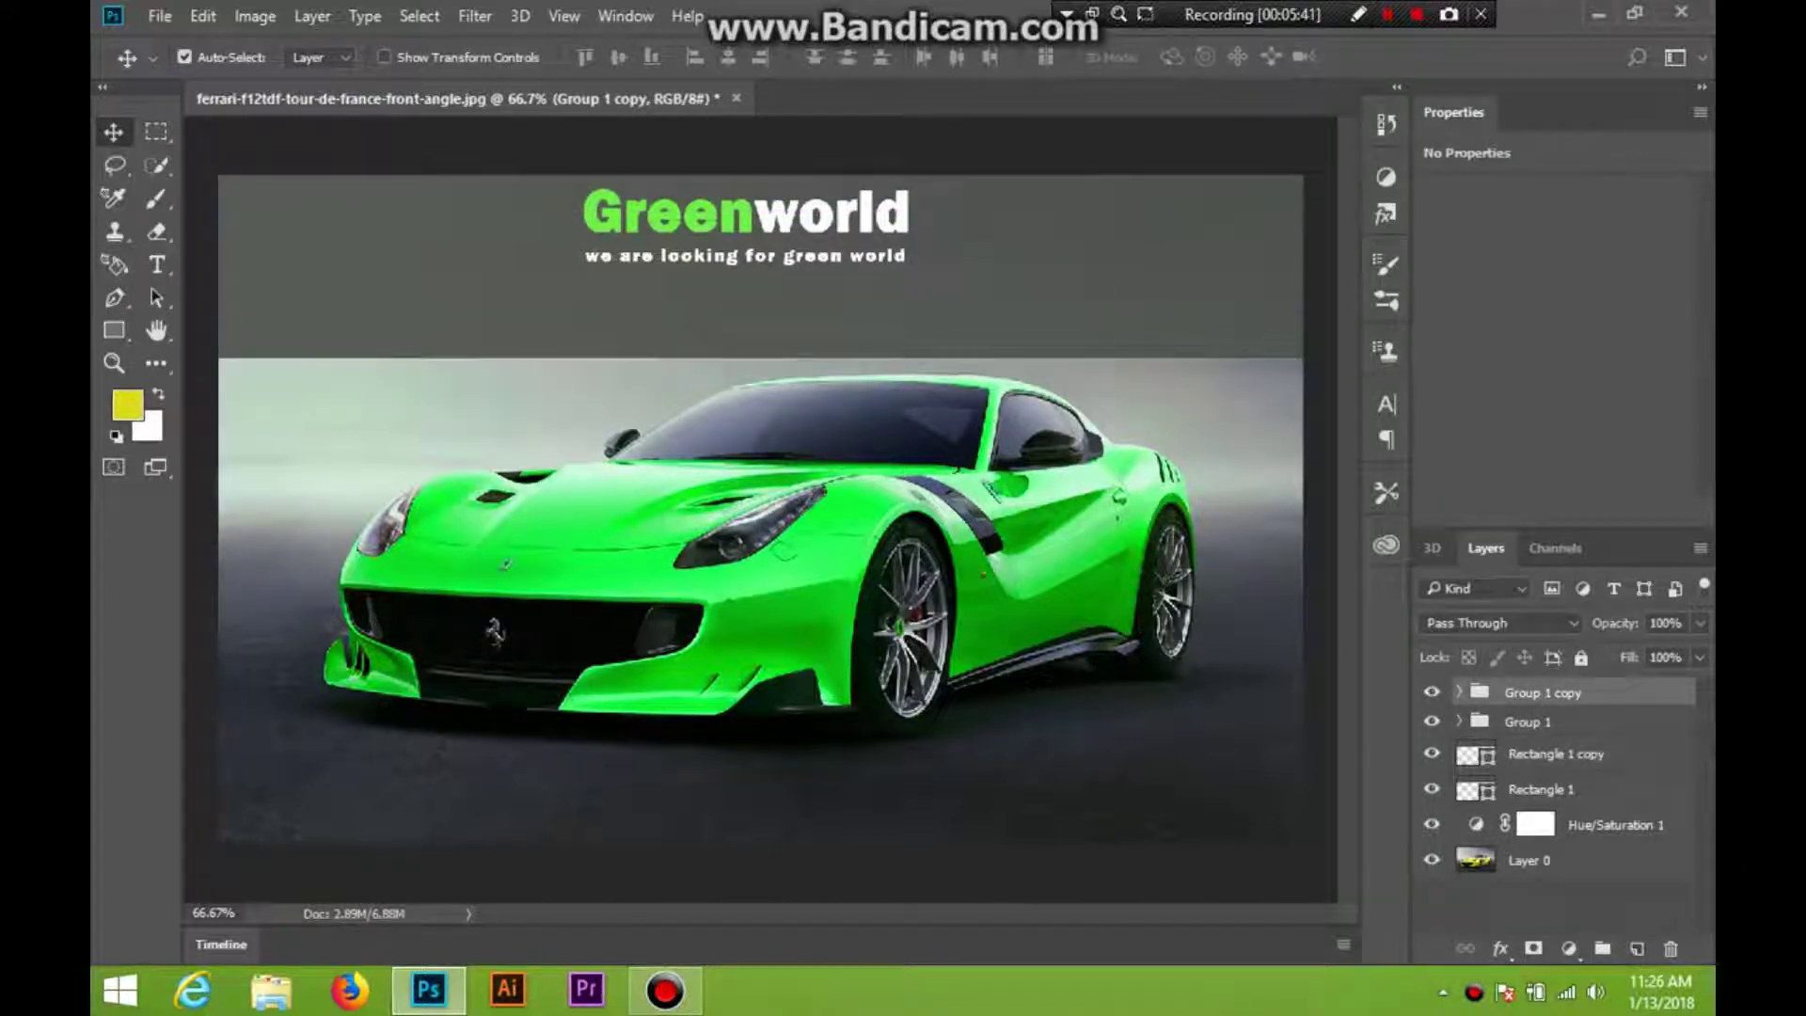
Move the duplicated title and tagline text layers together from the grey strip to the photo's lower-right area, below the car
click(1458, 692)
click(1596, 725)
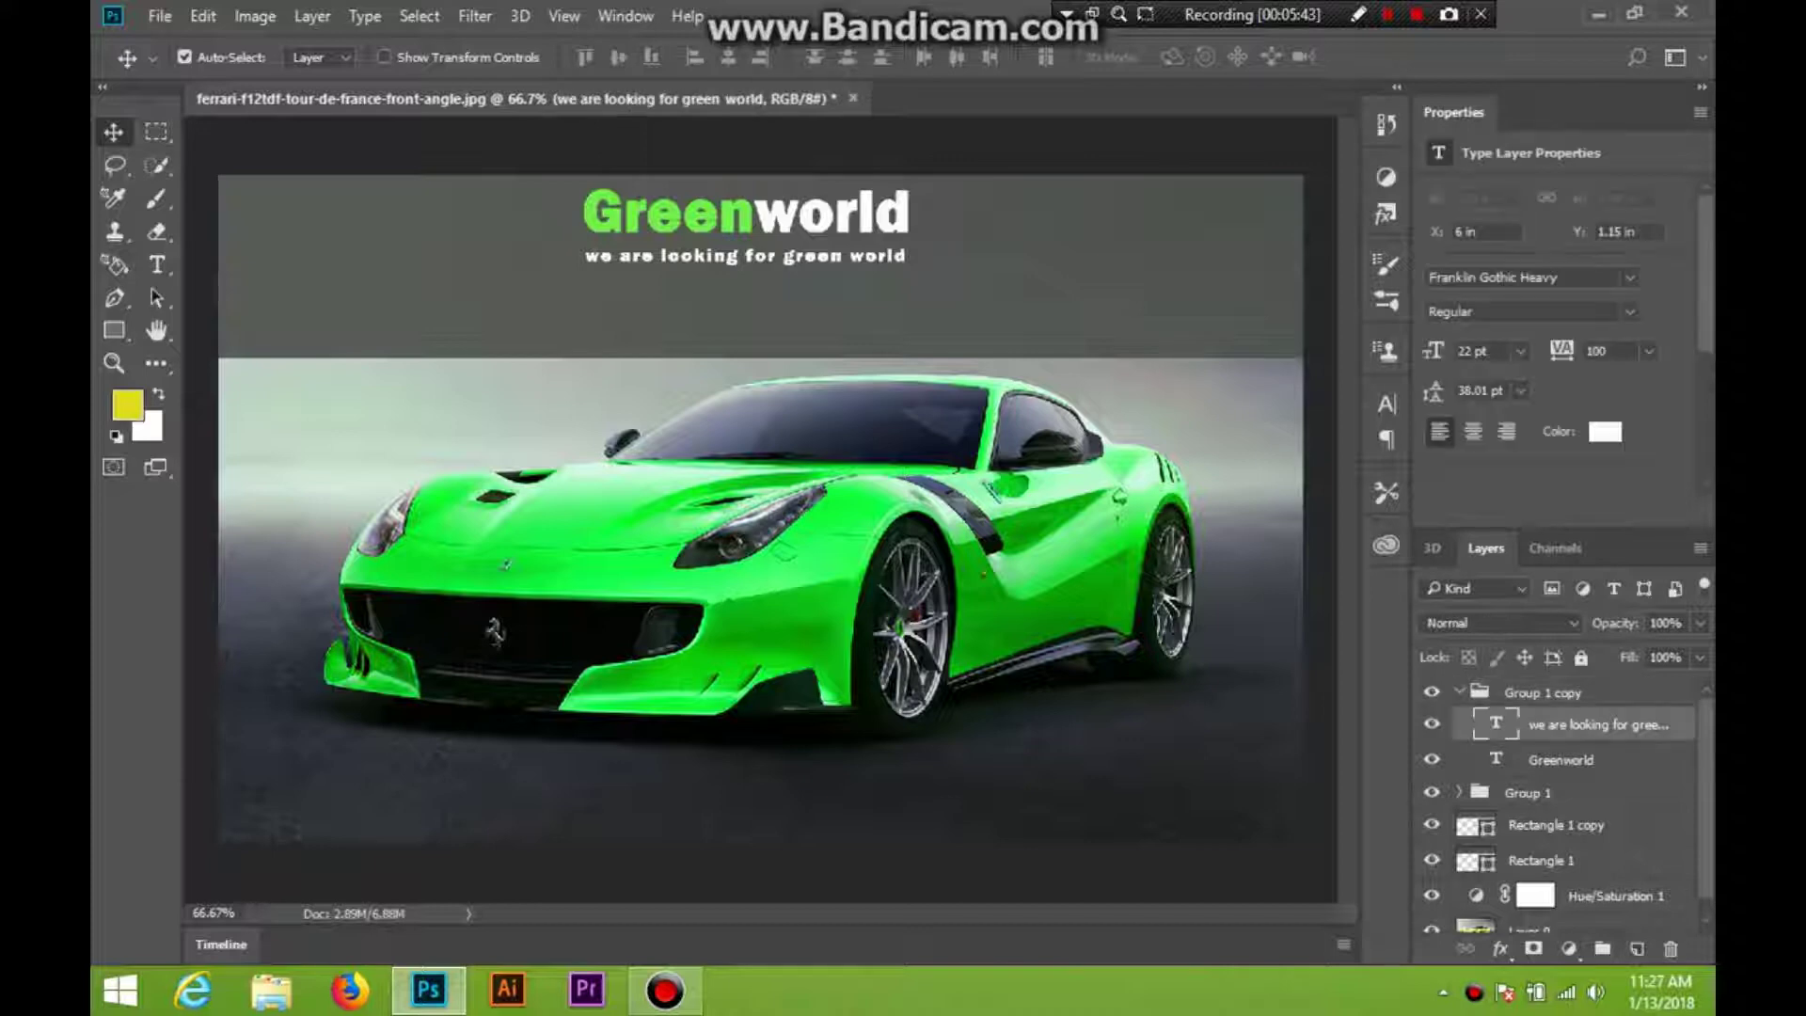
shift+click(1561, 760)
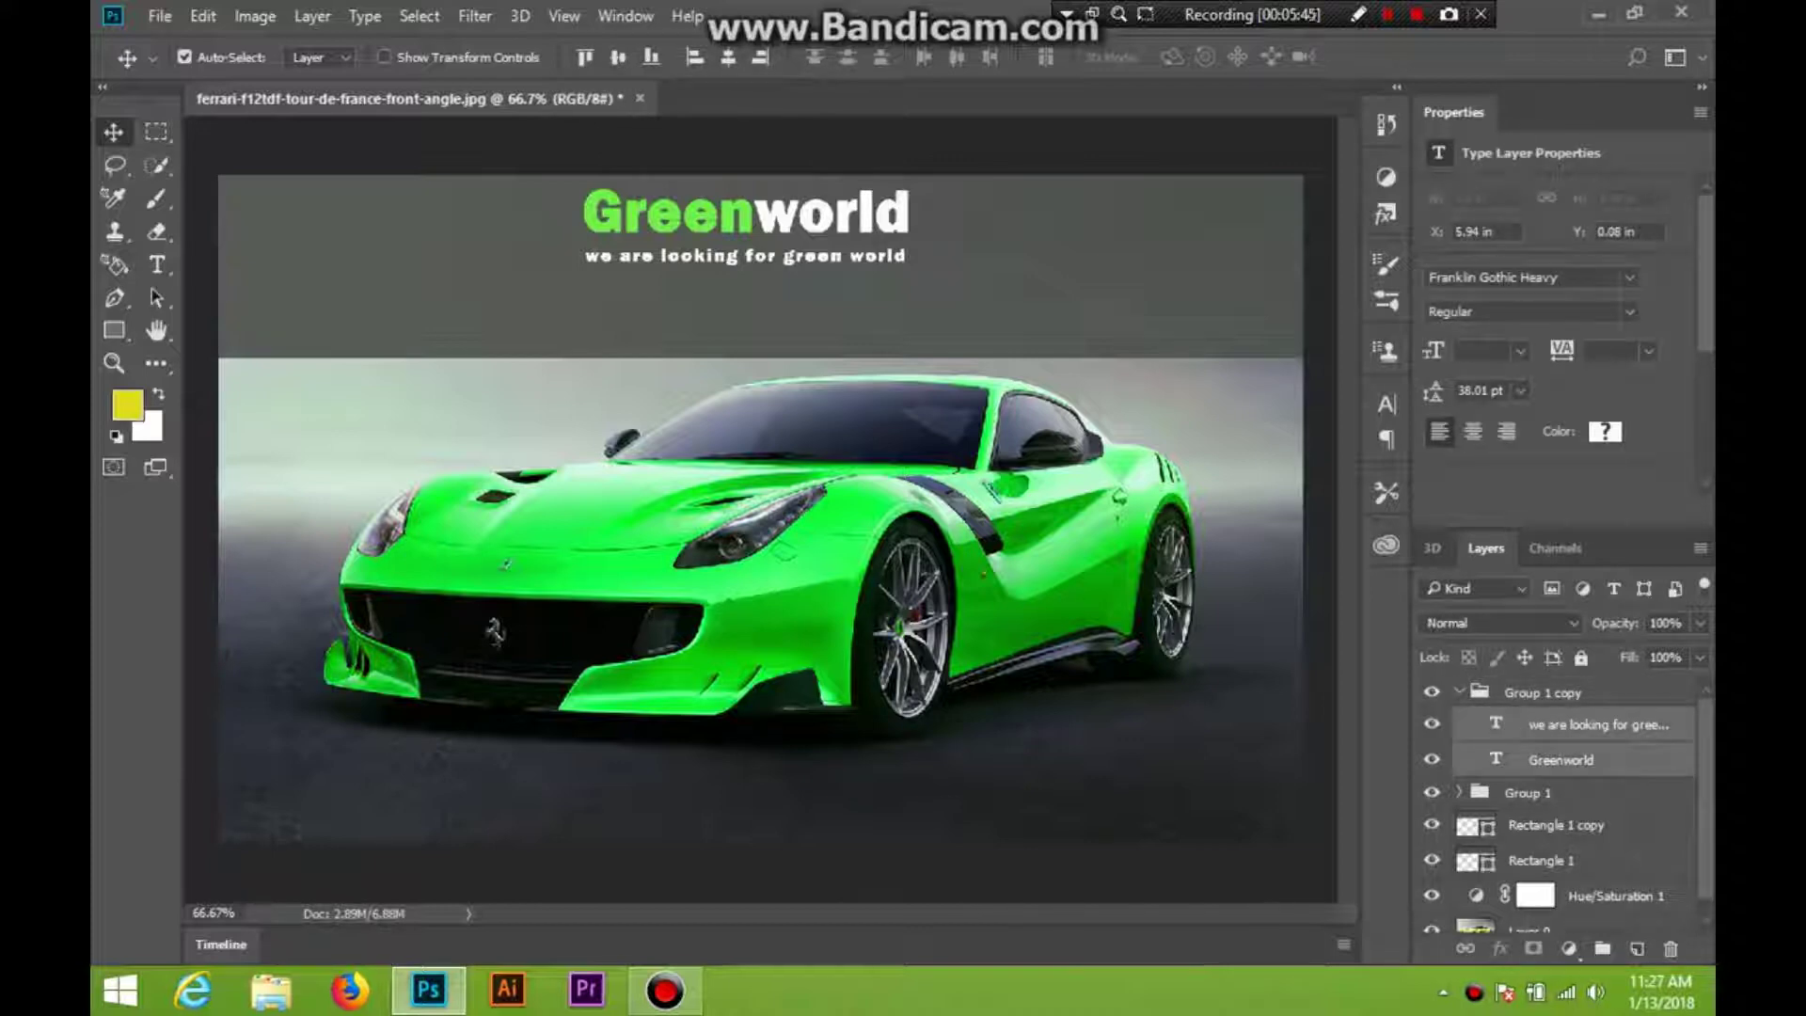
drag(817, 222, 1171, 743)
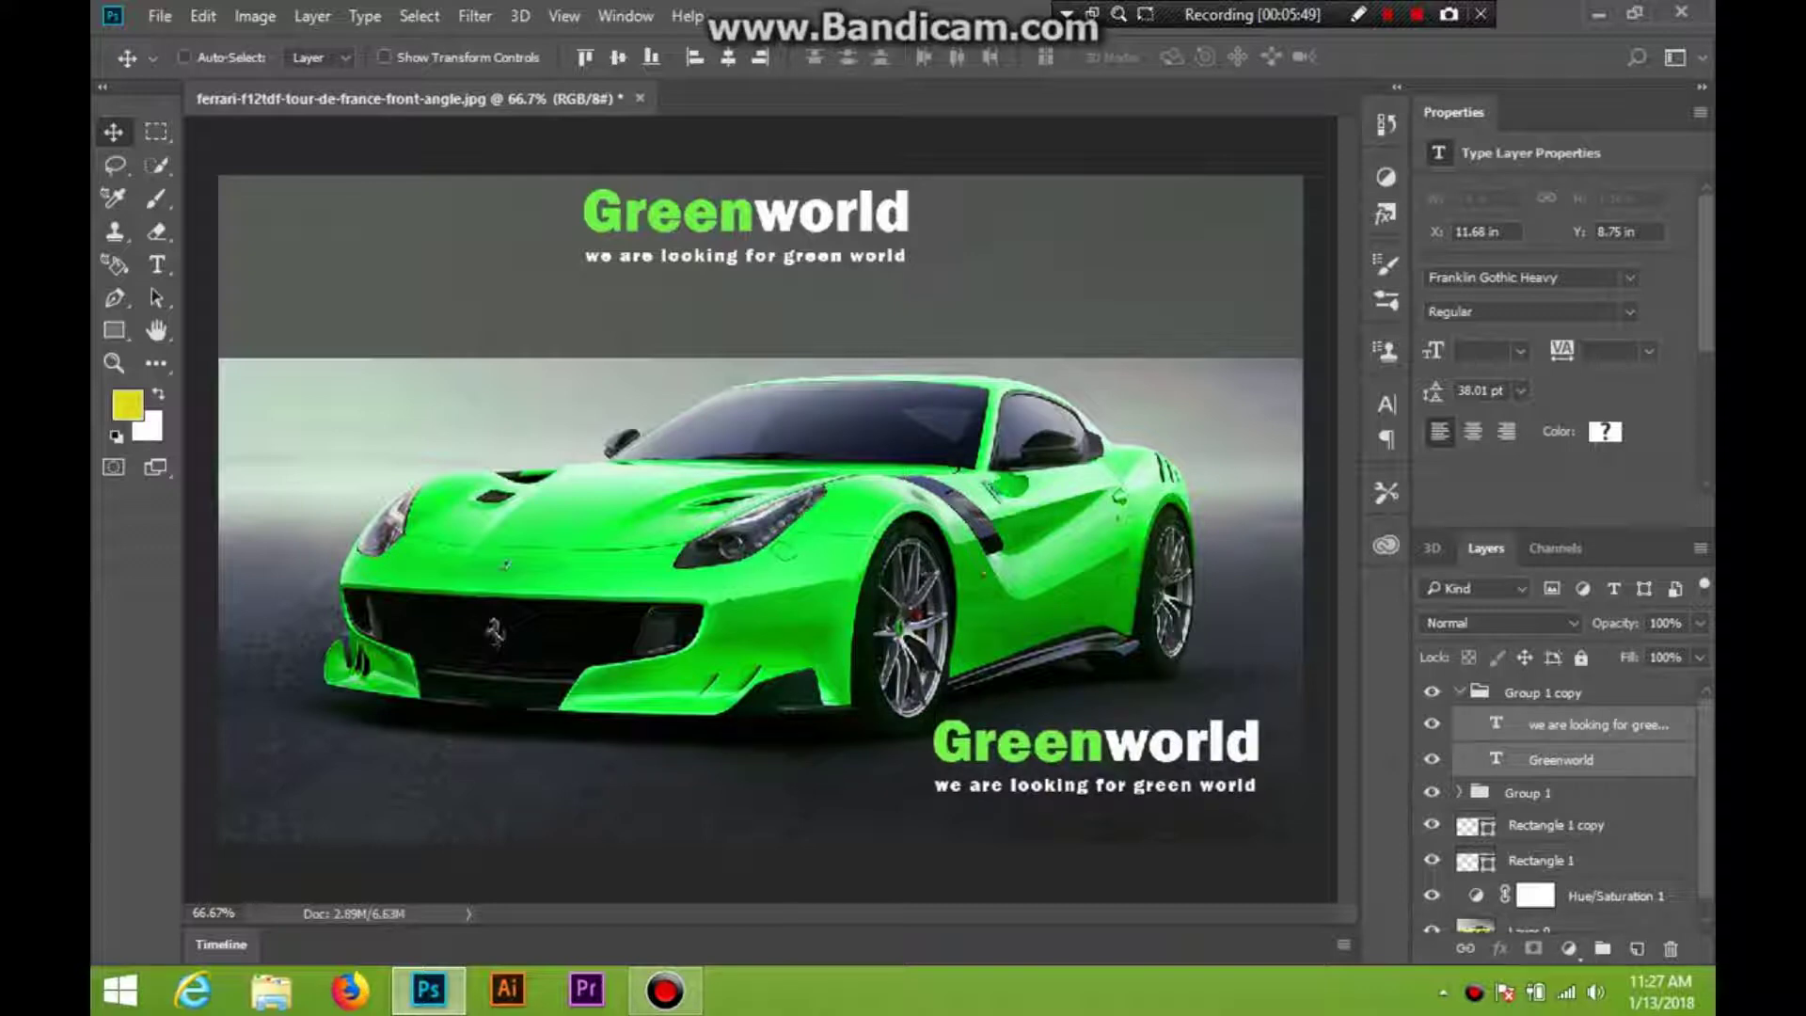
Rotate the duplicated title and tagline about 34° counterclockwise, fit them into the photo's lower-right corner, and collapse their group
key(ctrl+t)
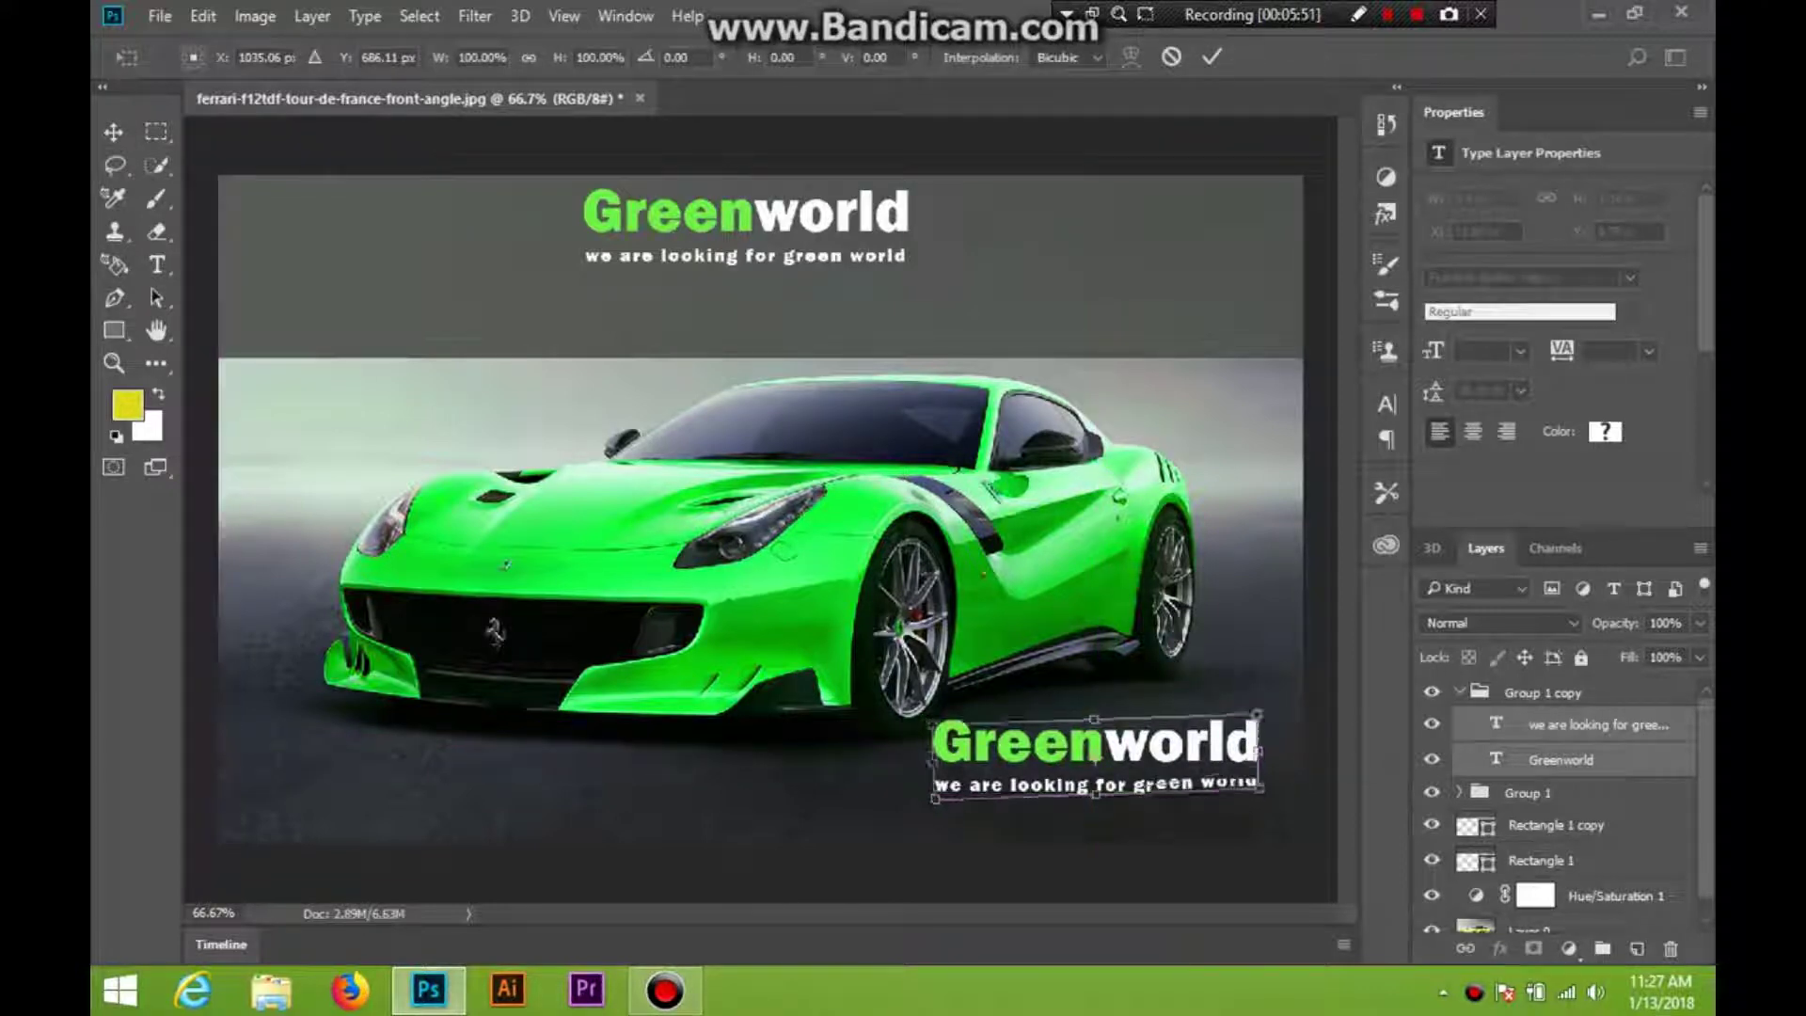
drag(1293, 762, 1227, 661)
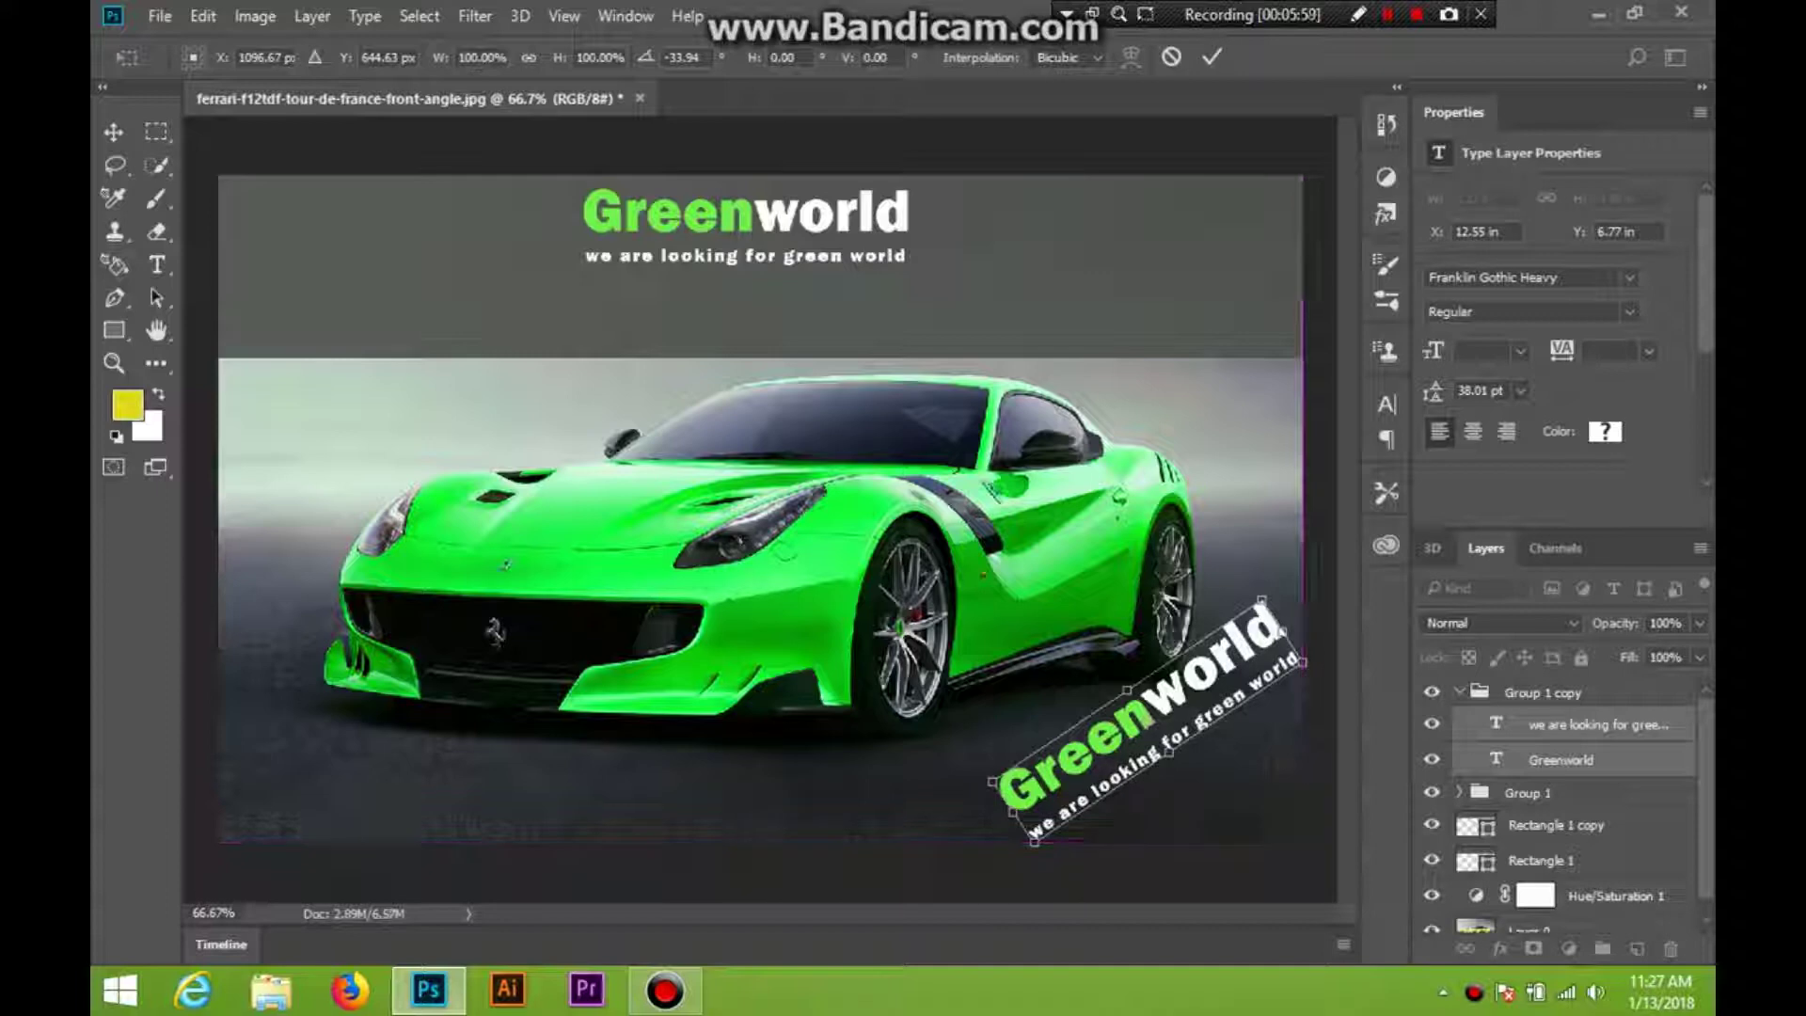
key(Return)
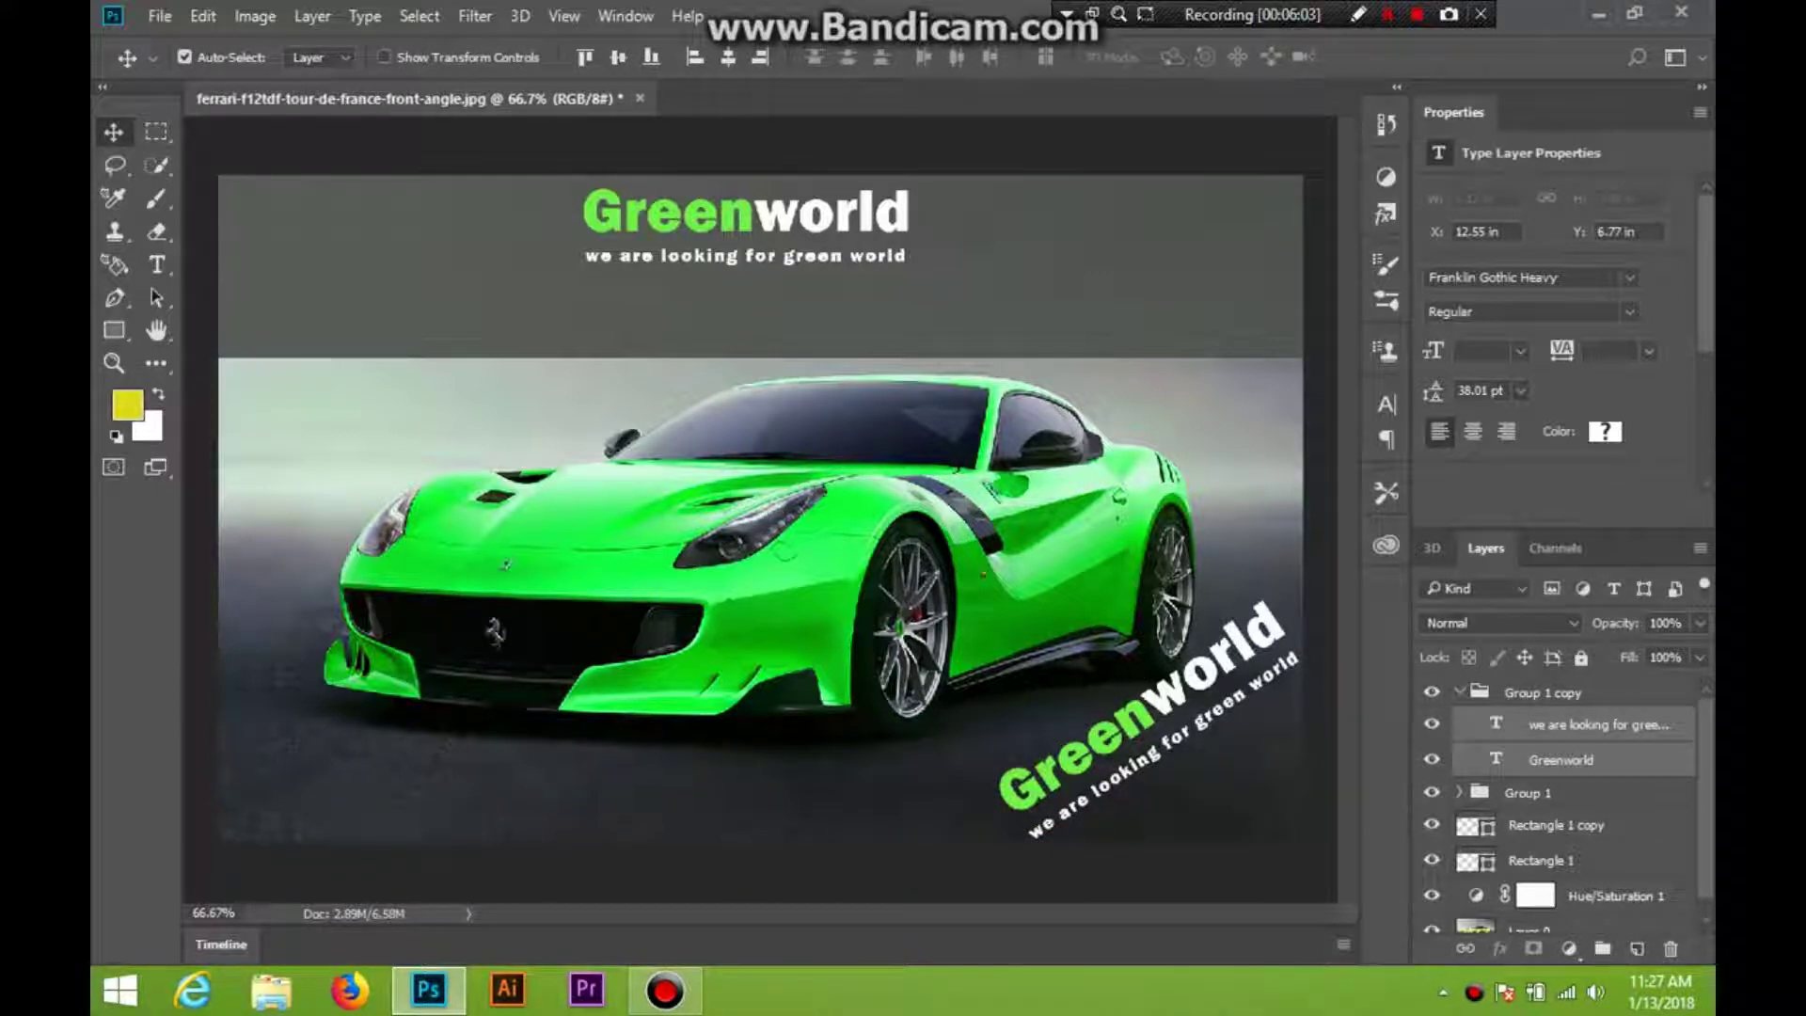
click(1459, 692)
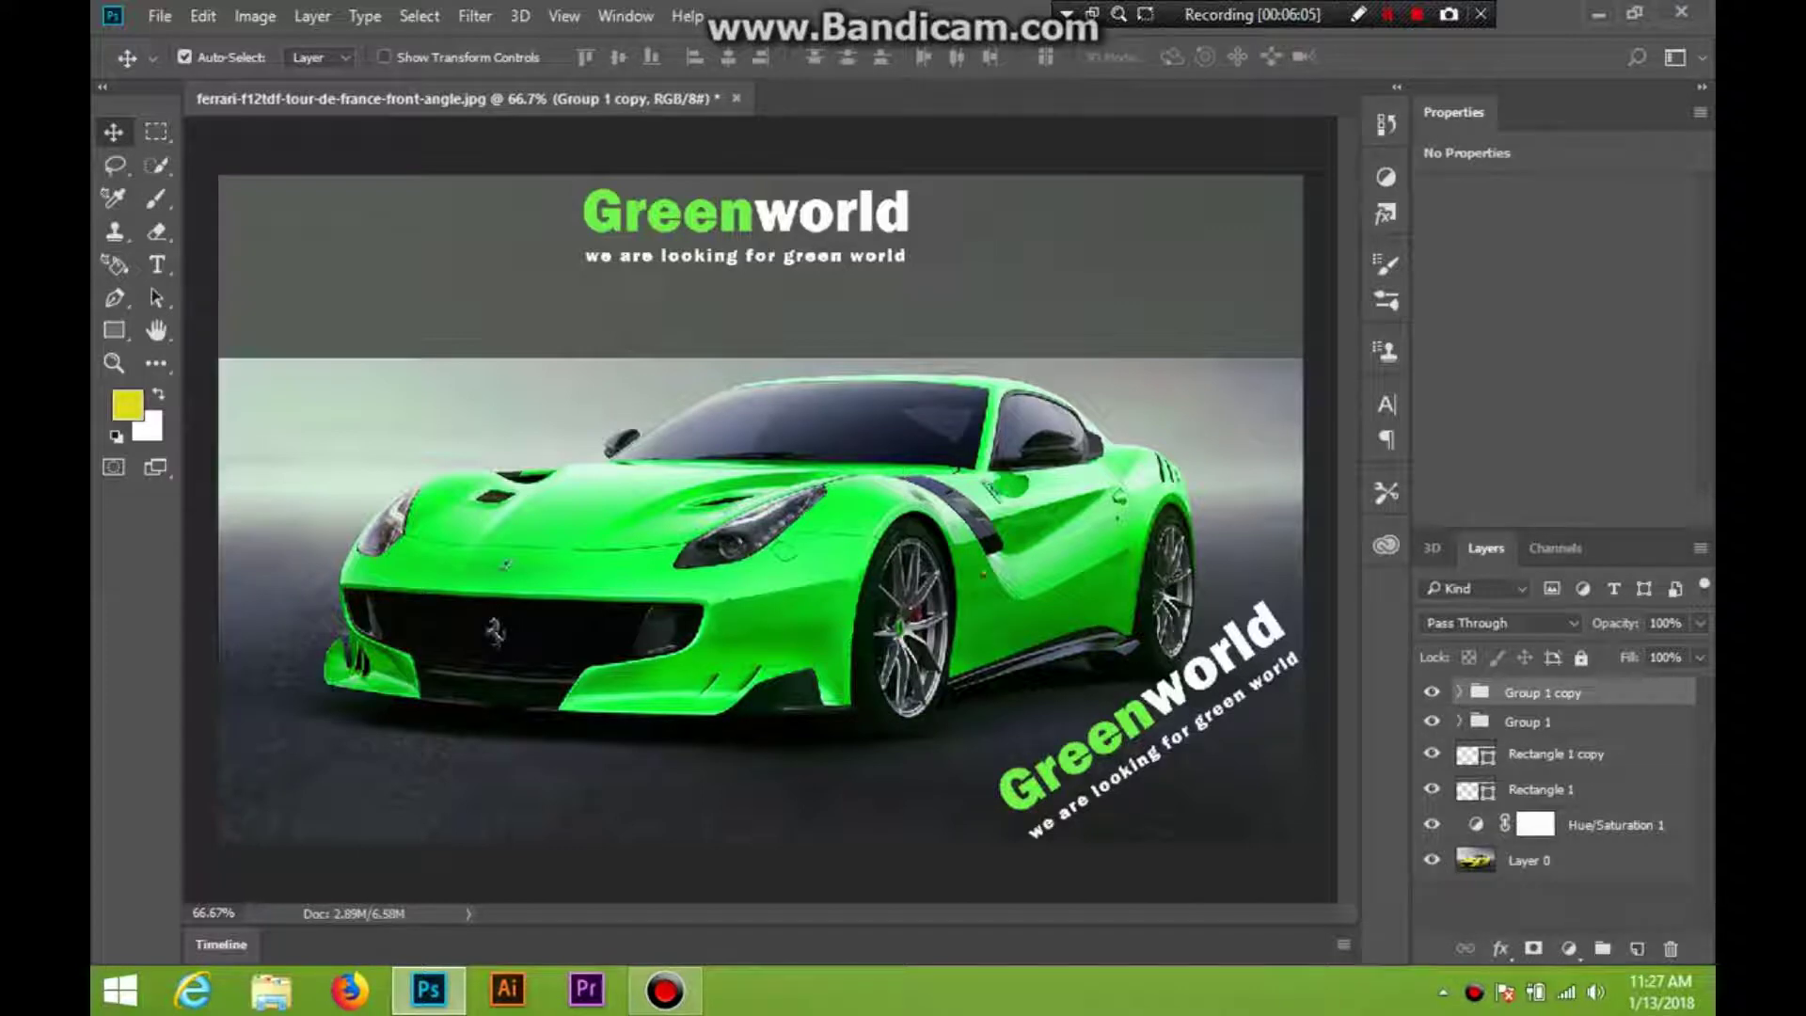
Recolor the word "Green" in the rotated duplicate title to the brighter green #41fb07
click(1529, 721)
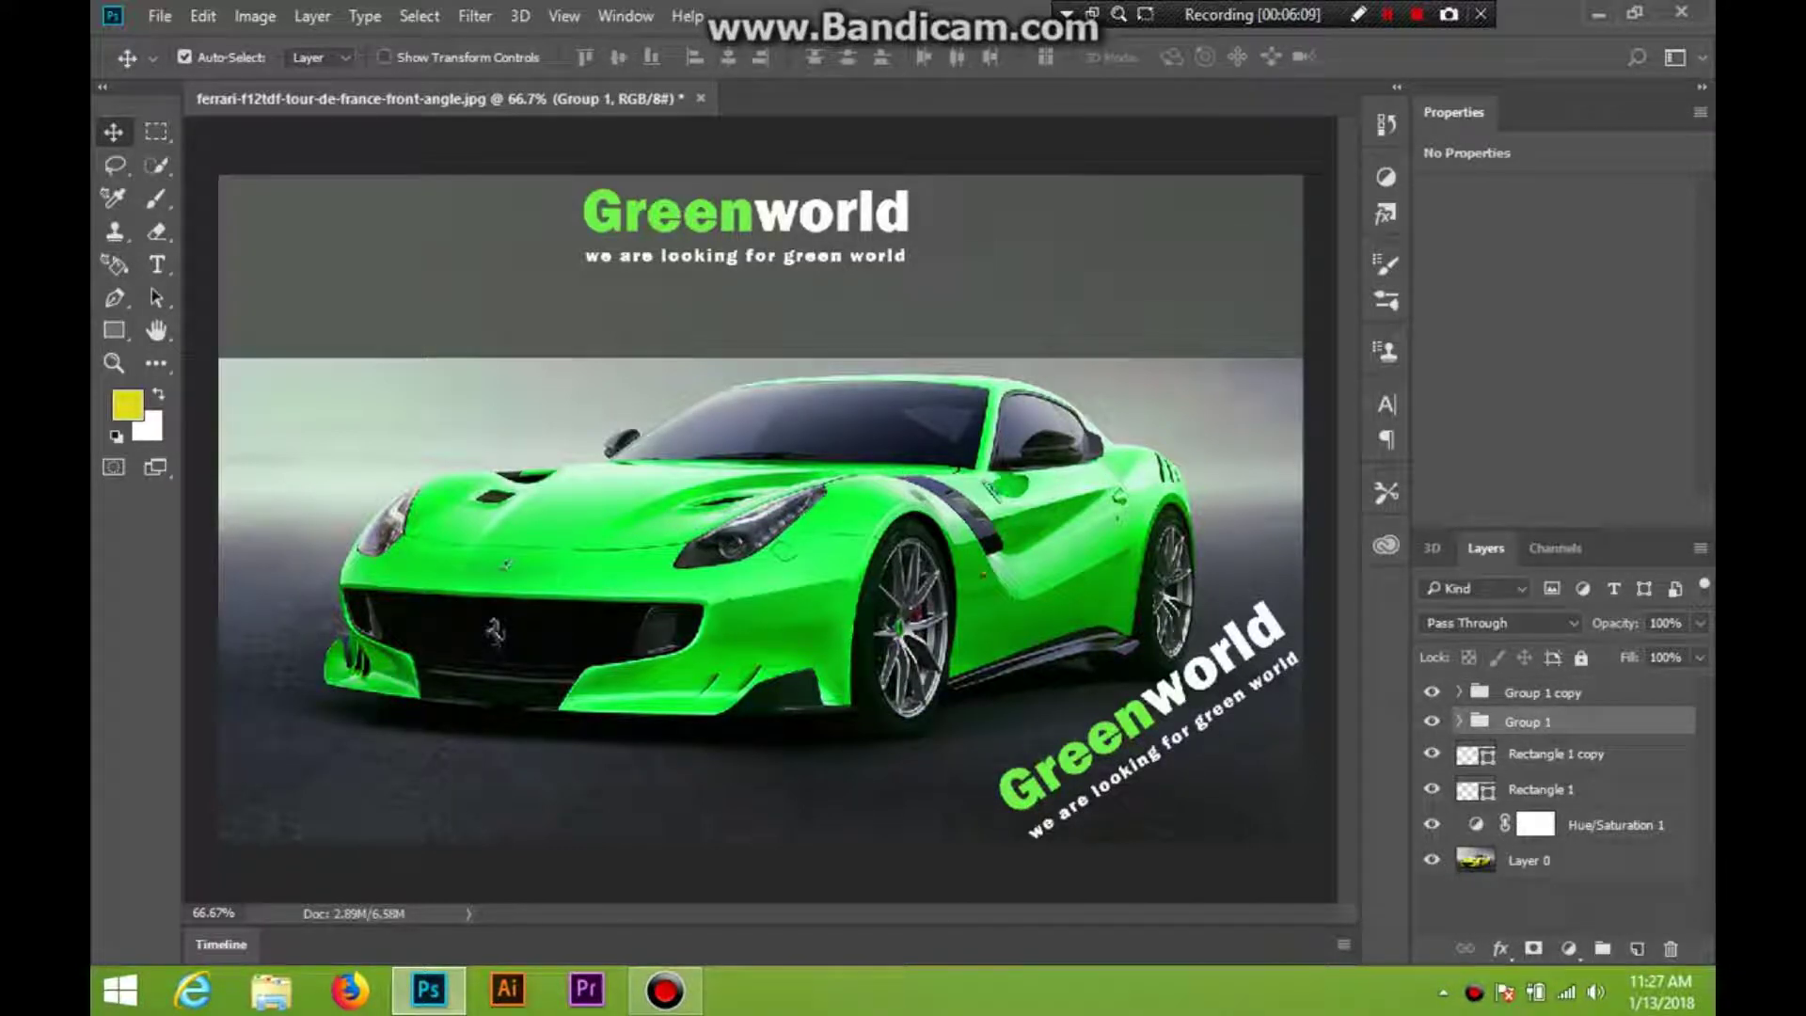
click(1166, 746)
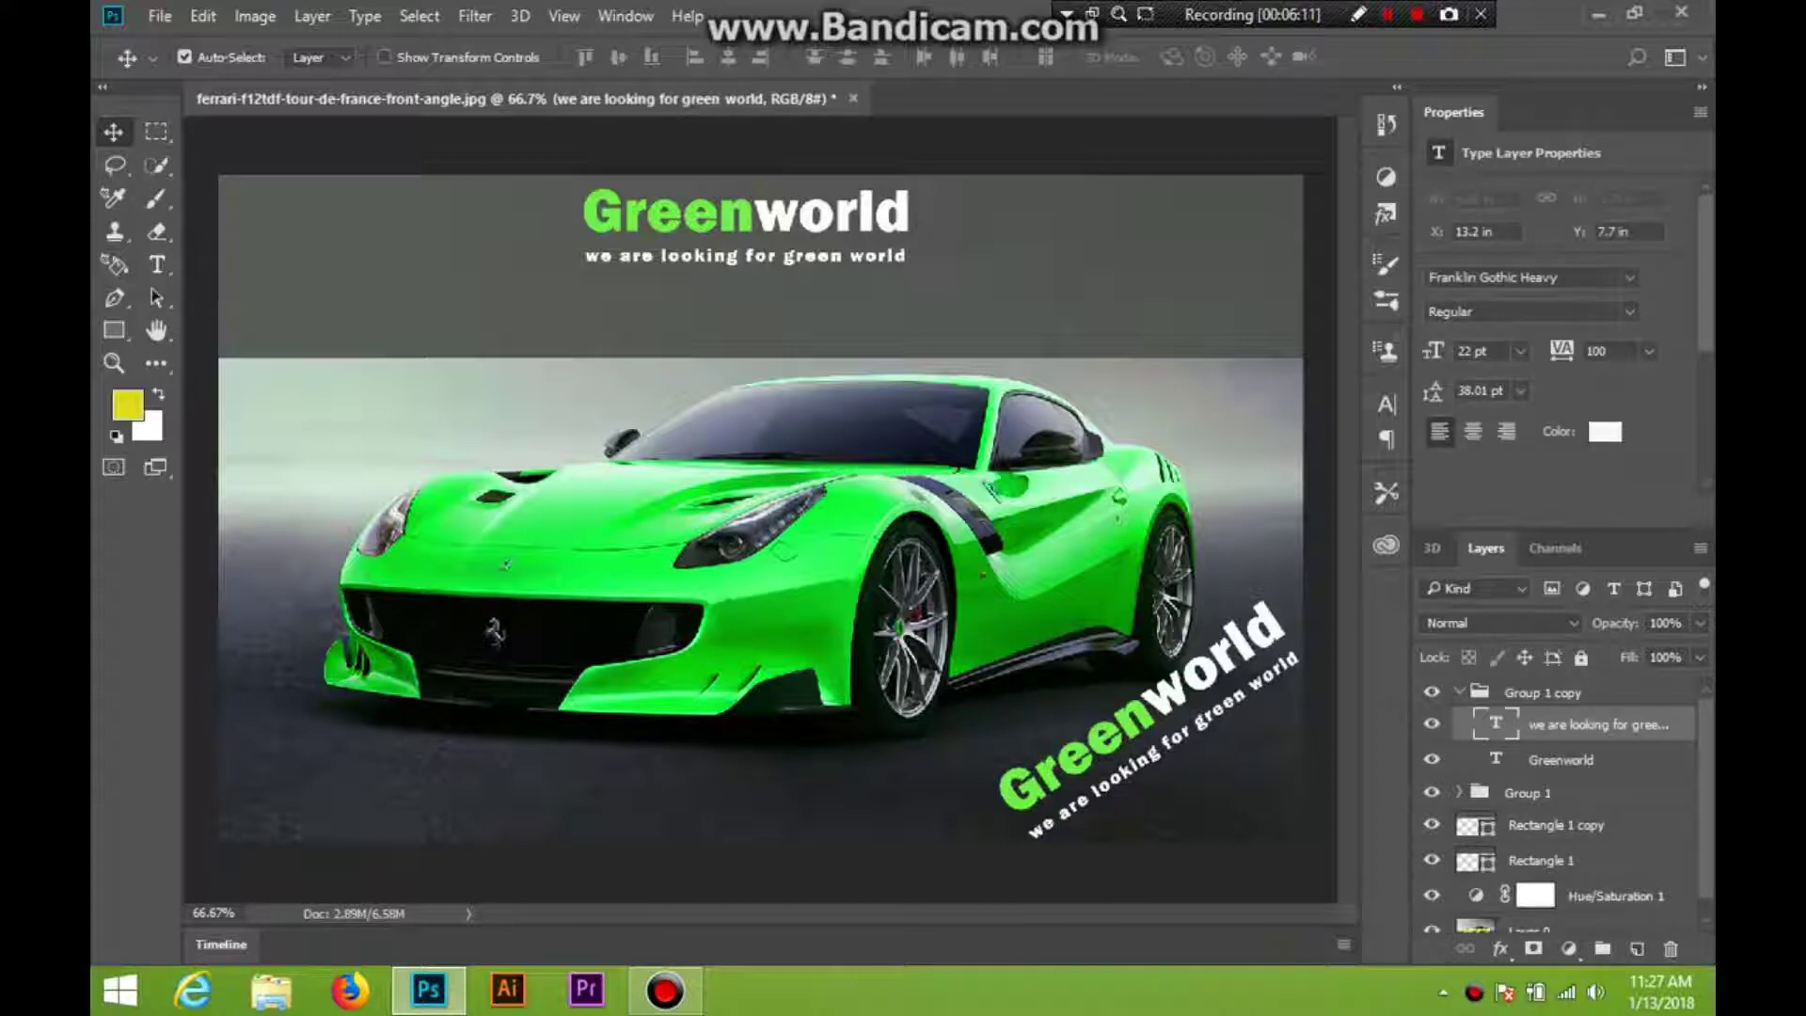
double_click(1495, 723)
double_click(1496, 758)
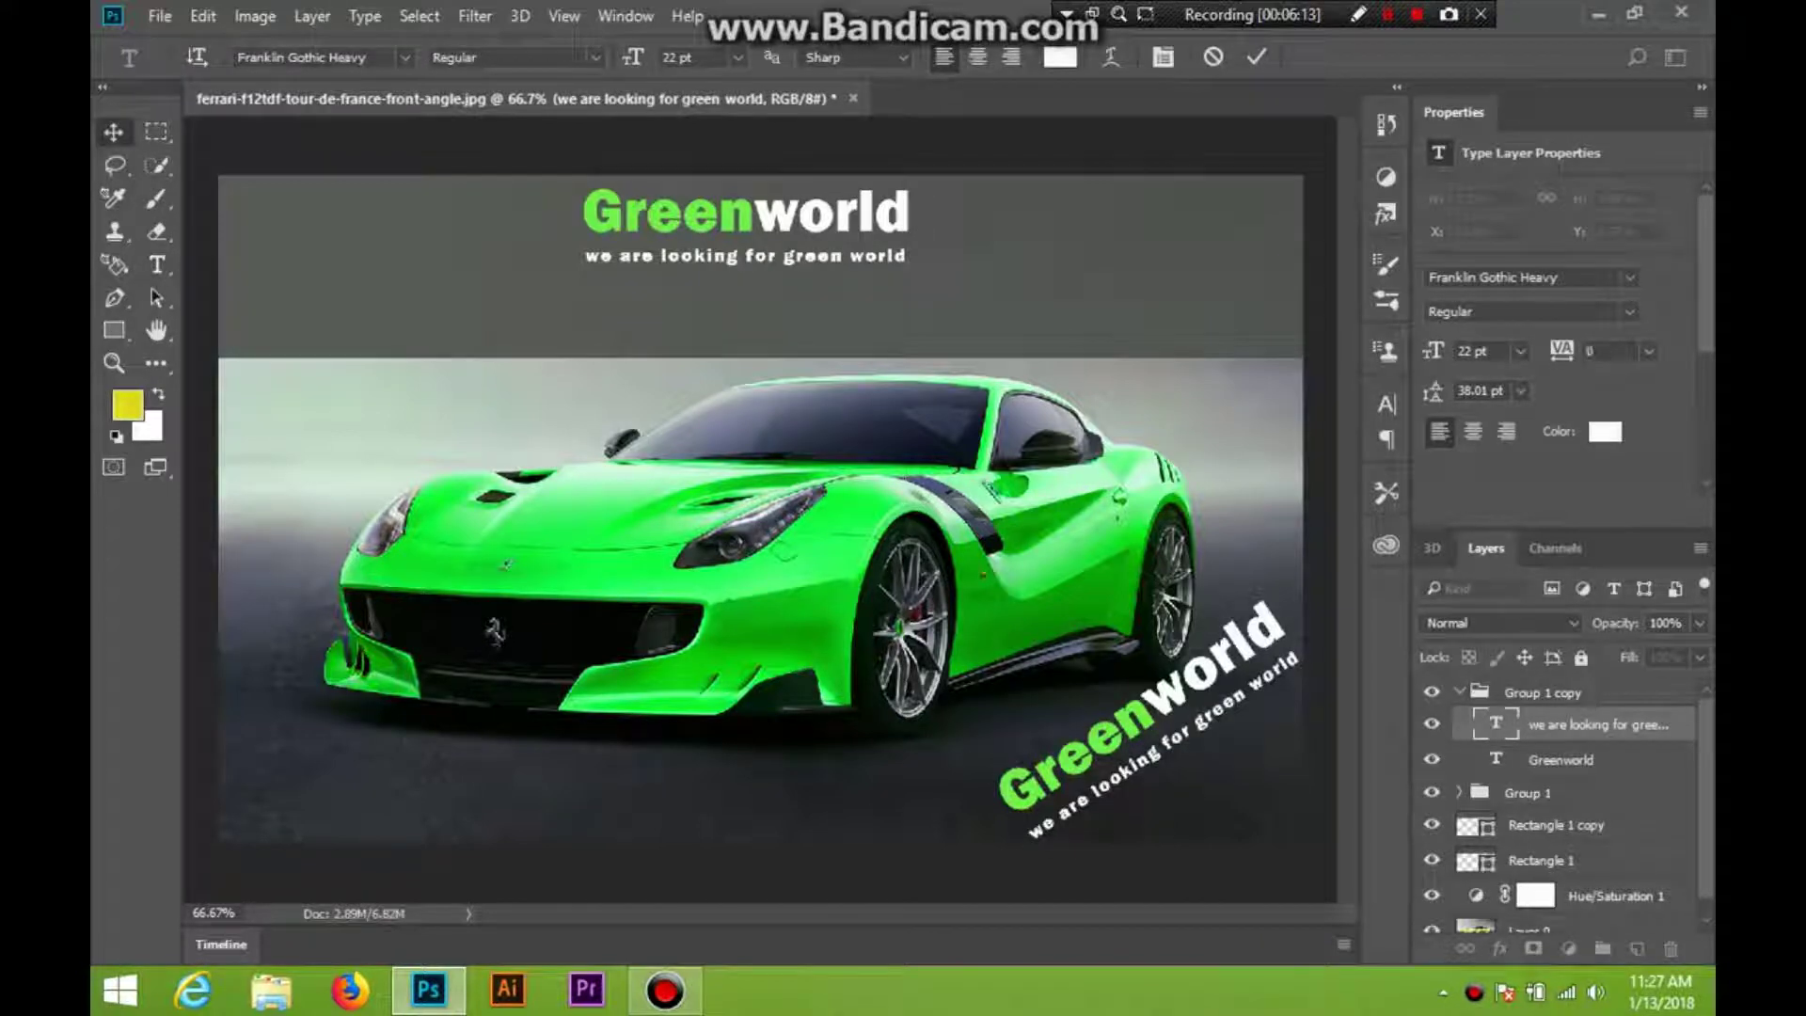
click(1156, 714)
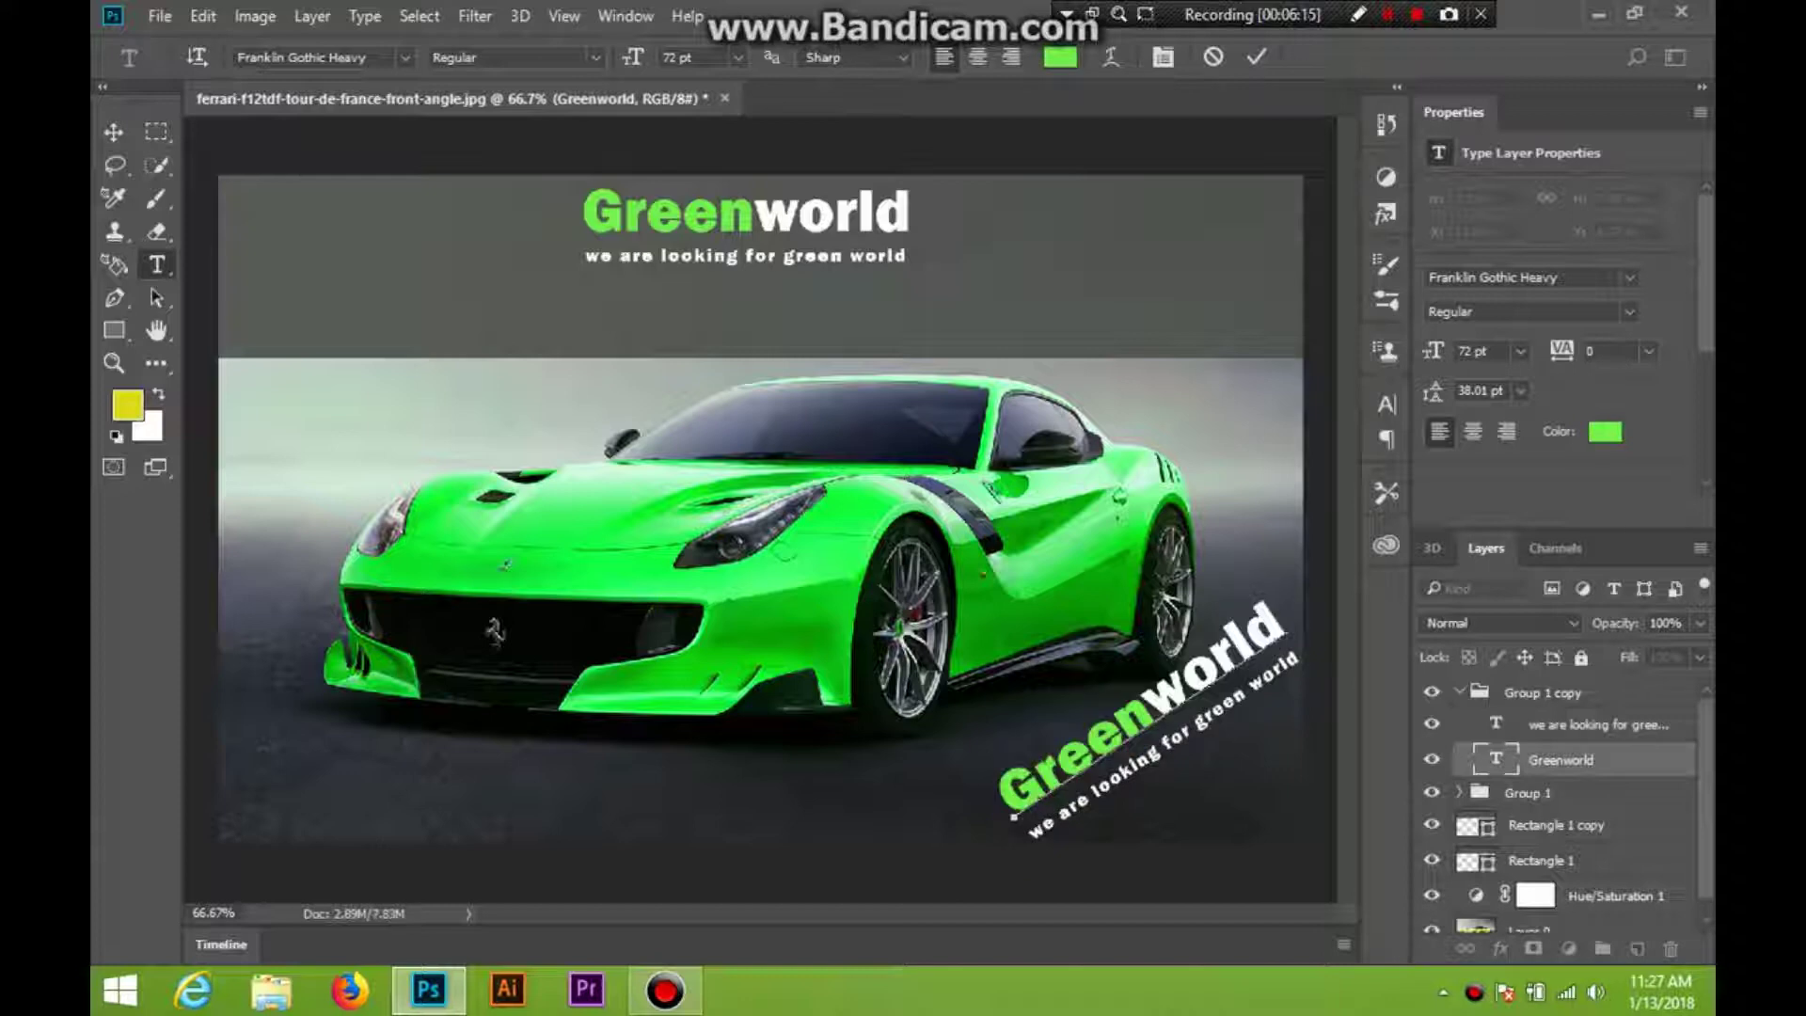
key(shift+Left)
key(shift+Left)
key(shift+Left)
key(shift+Left)
key(shift+Left)
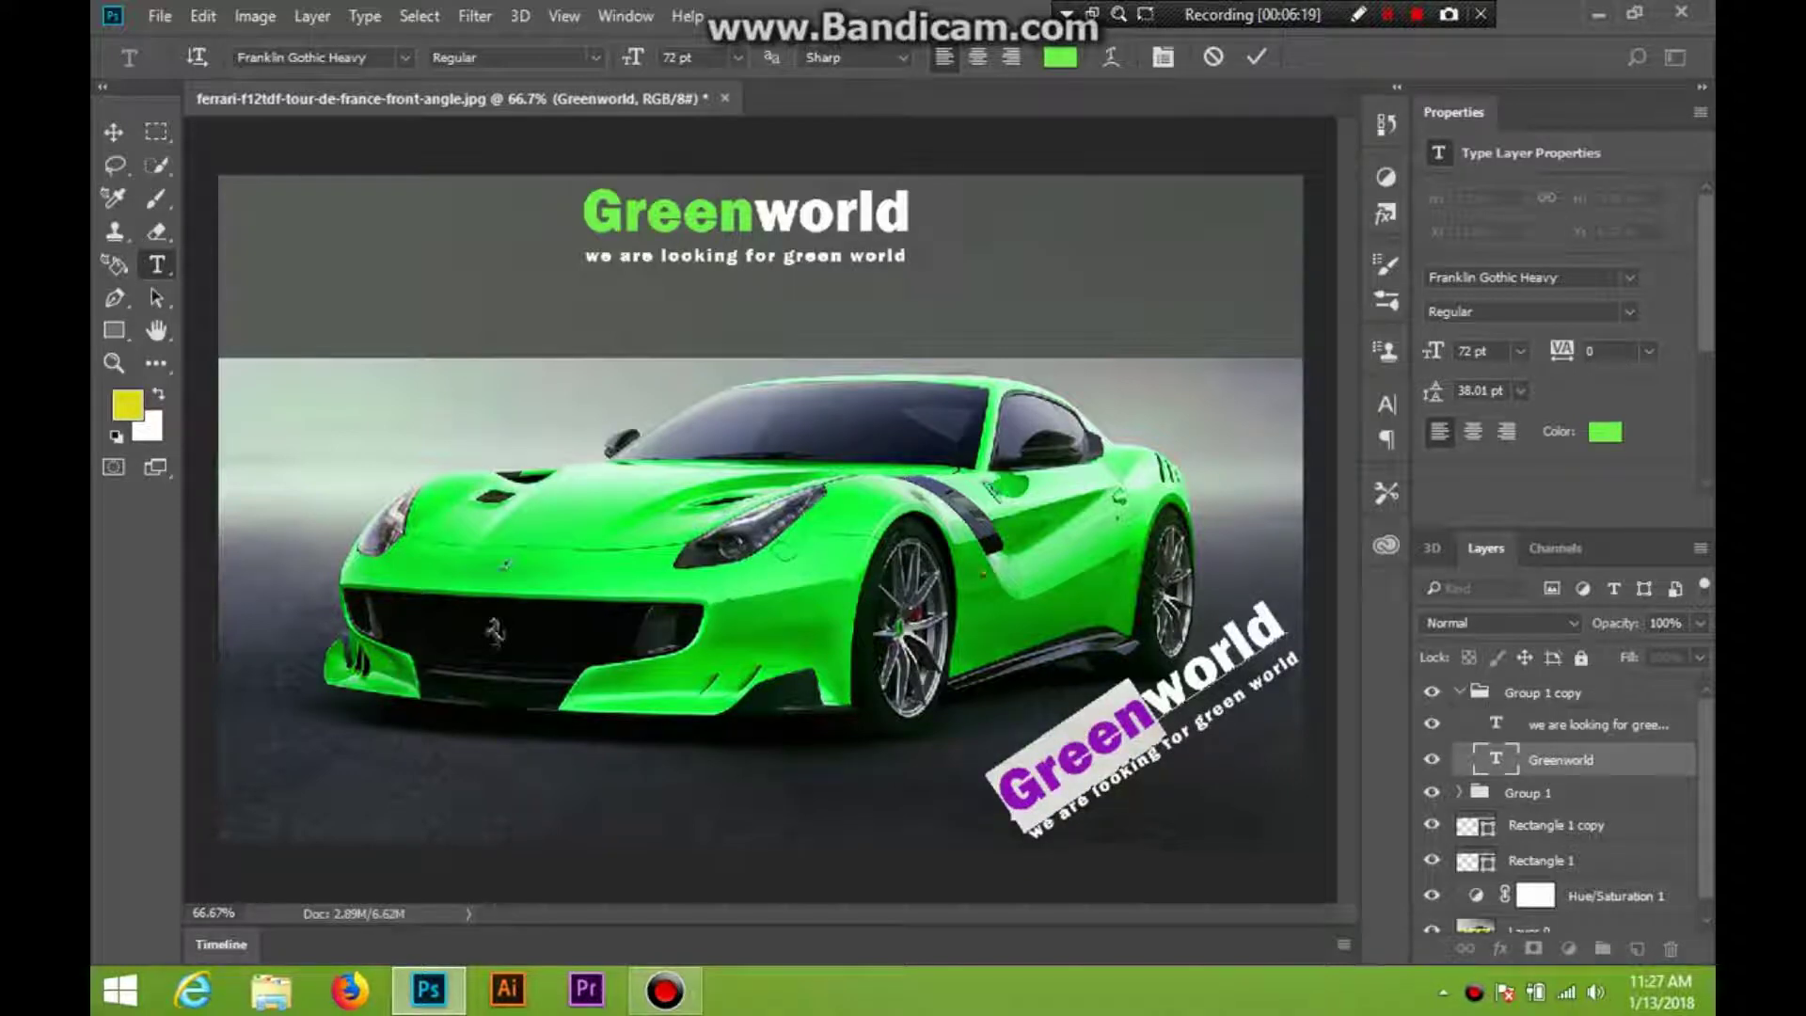
click(1060, 57)
click(883, 245)
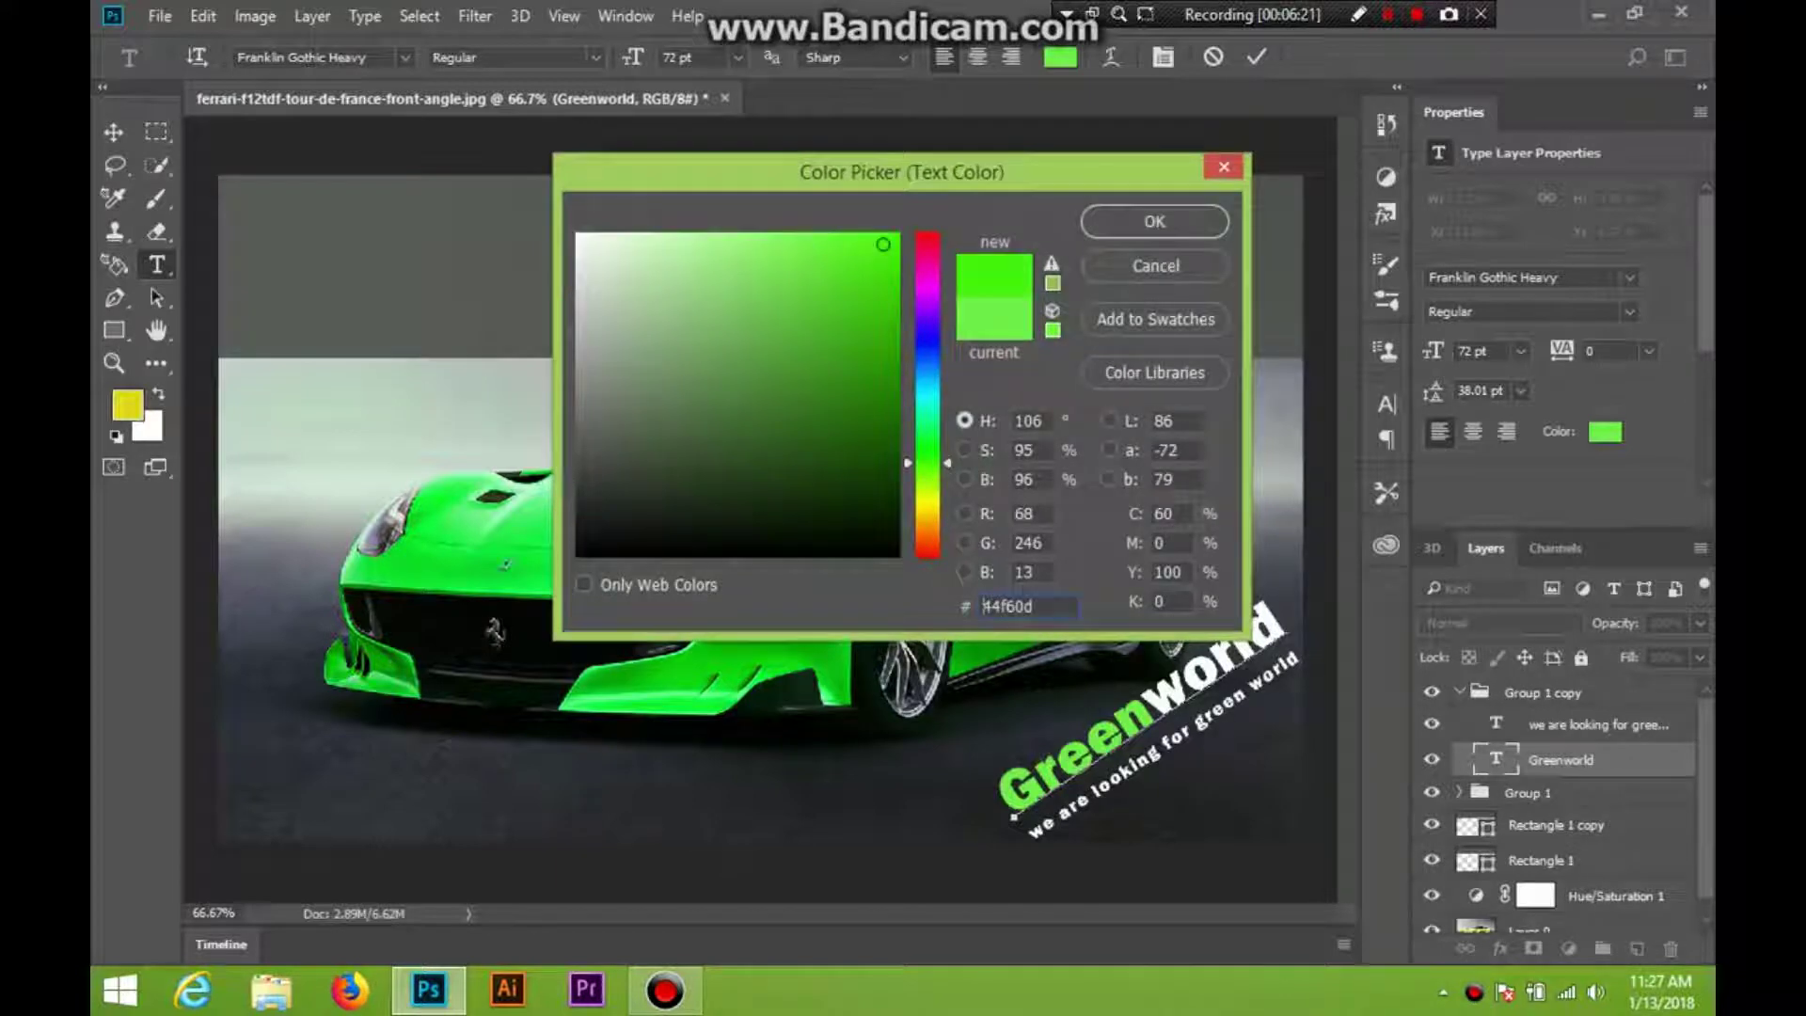
drag(883, 245, 891, 239)
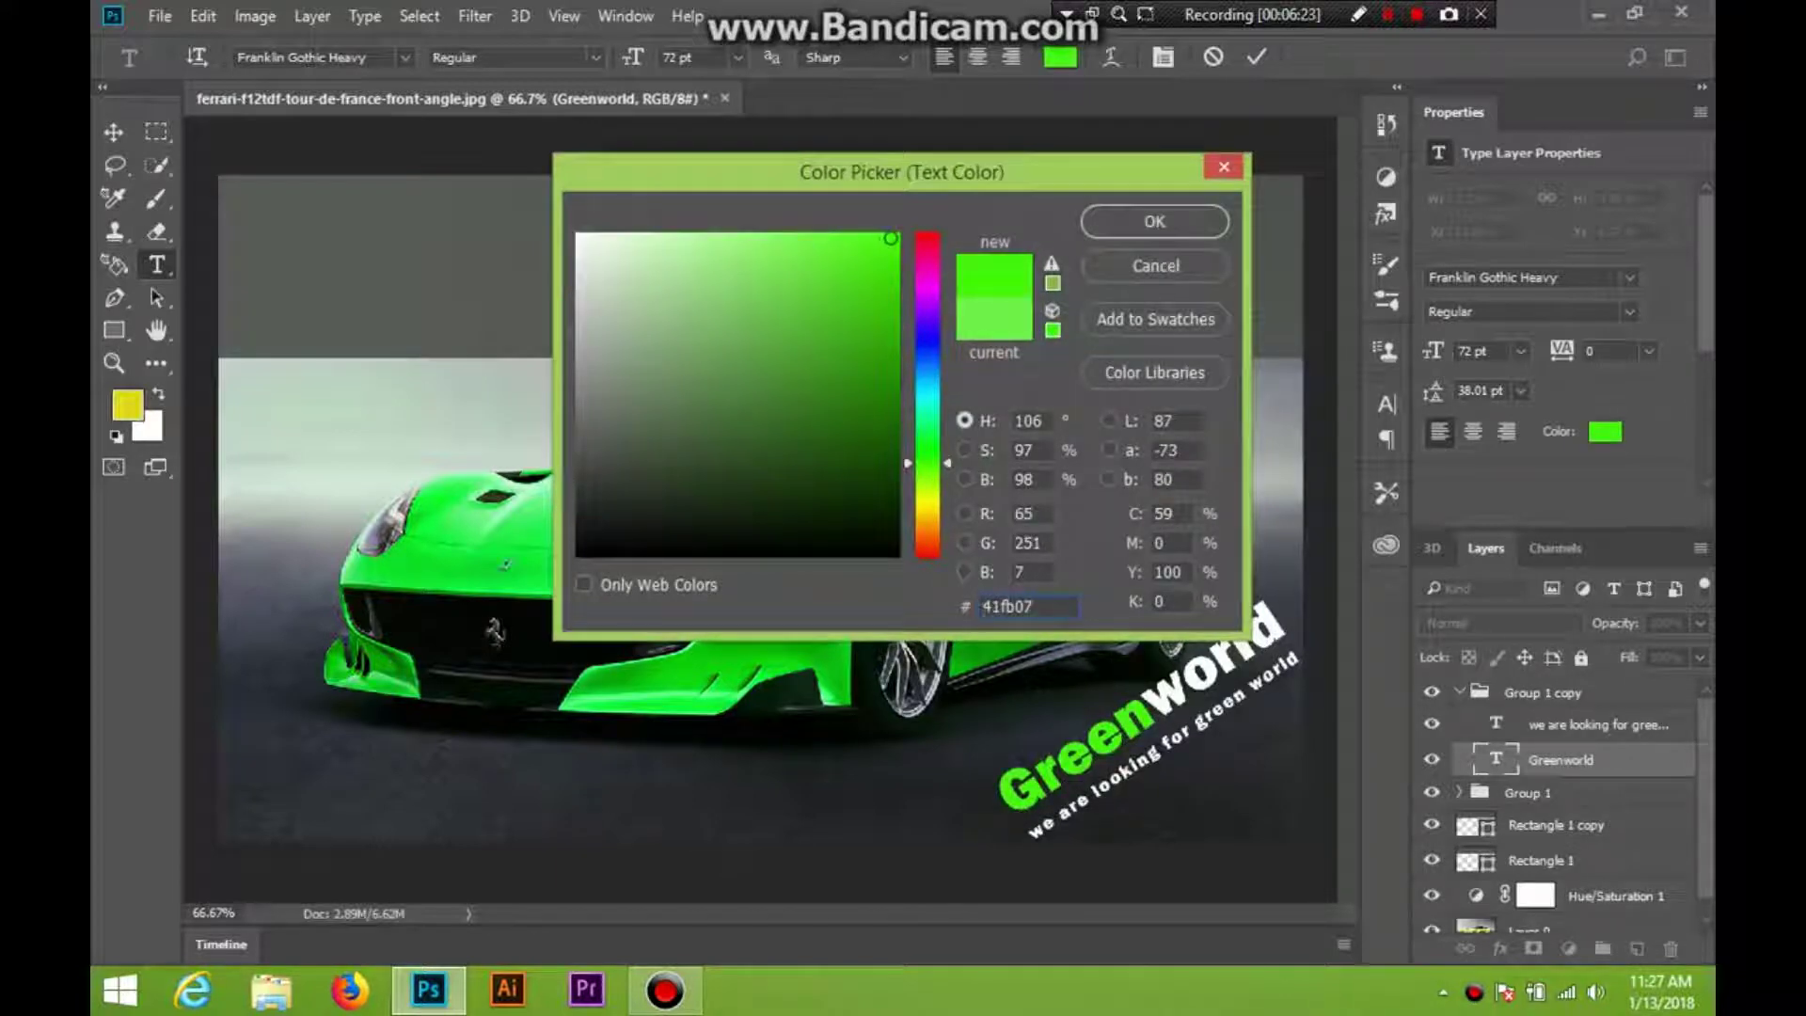
key(Return)
click(1120, 726)
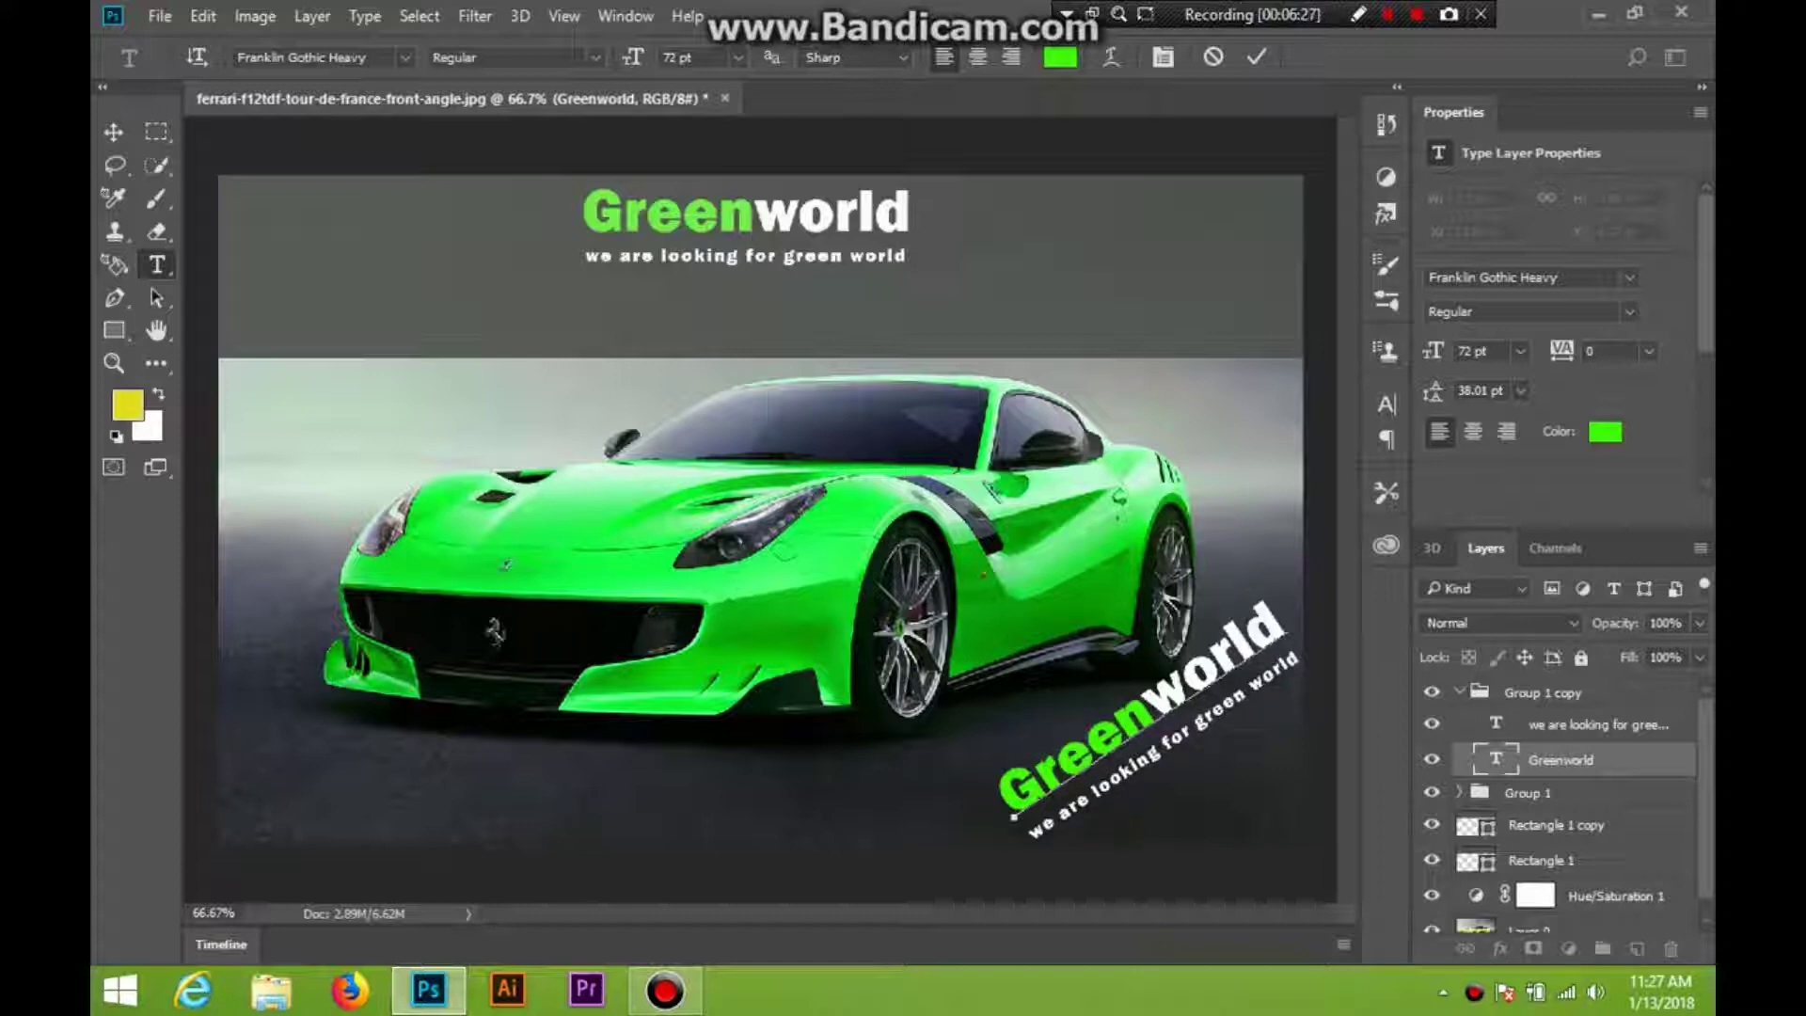
Recolor the word "Green" in the original title on the grey strip to a similar bright, saturated green
click(113, 132)
click(701, 214)
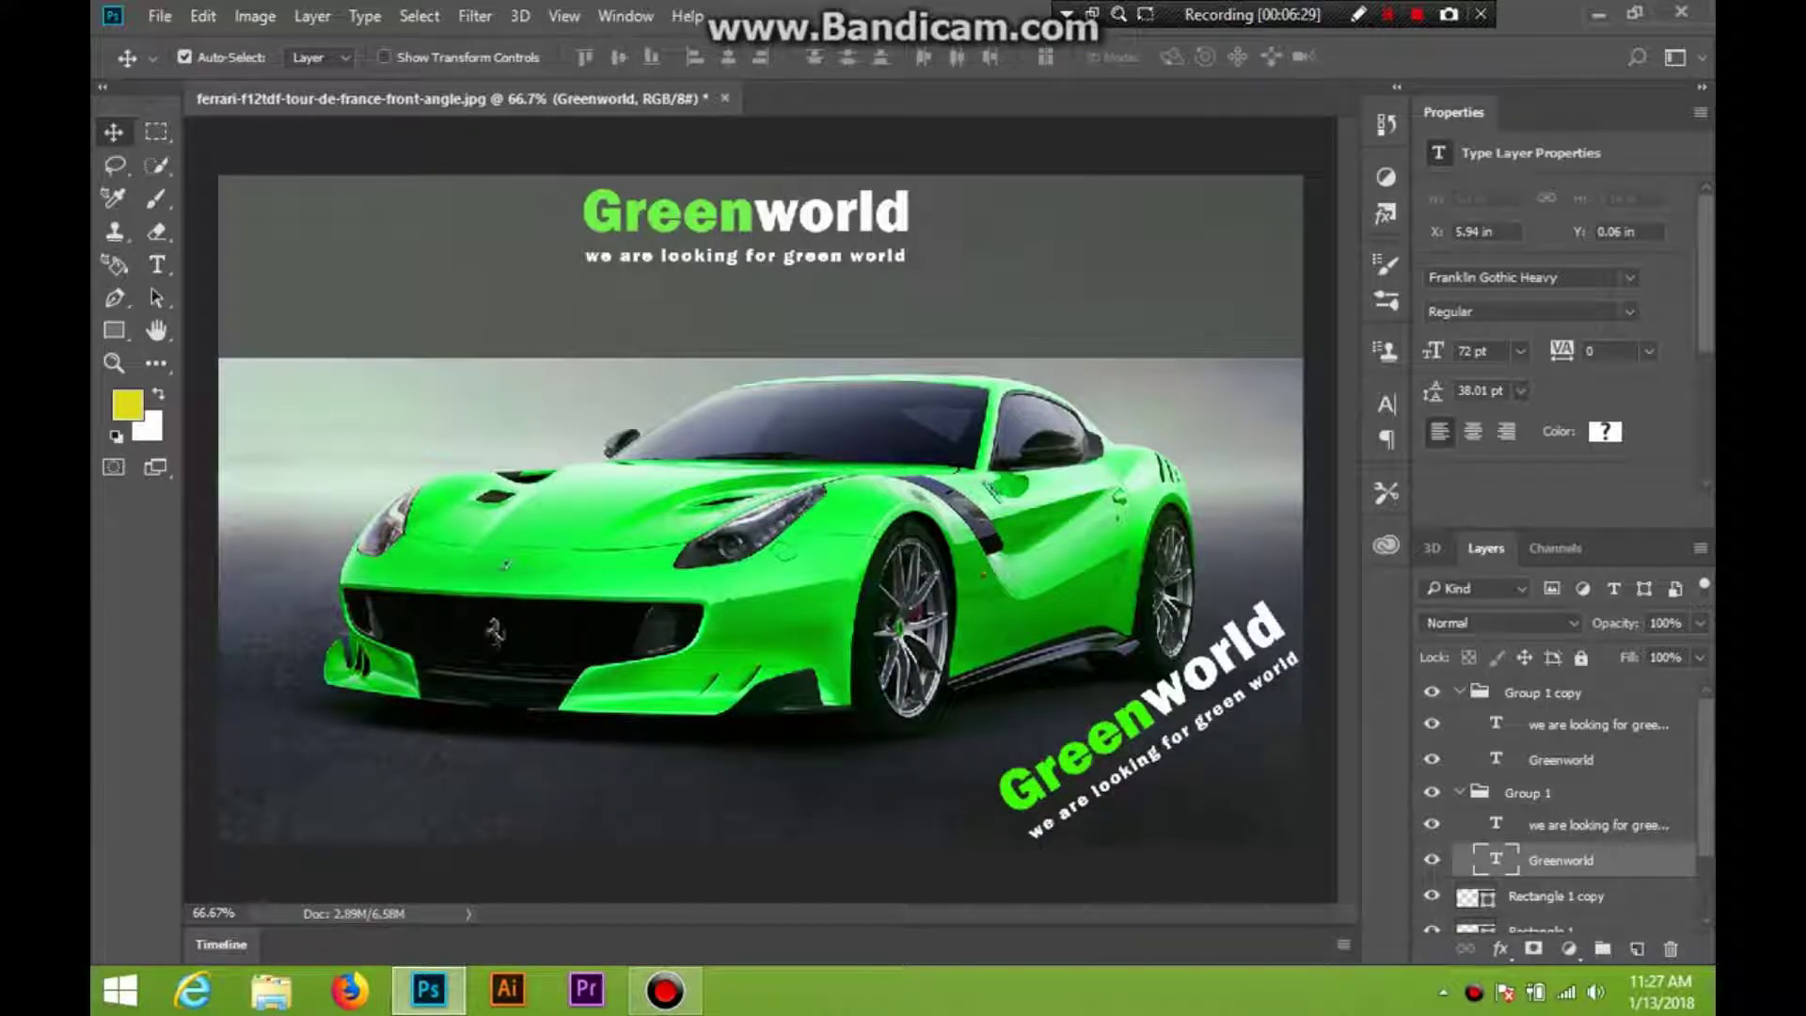
double_click(1496, 859)
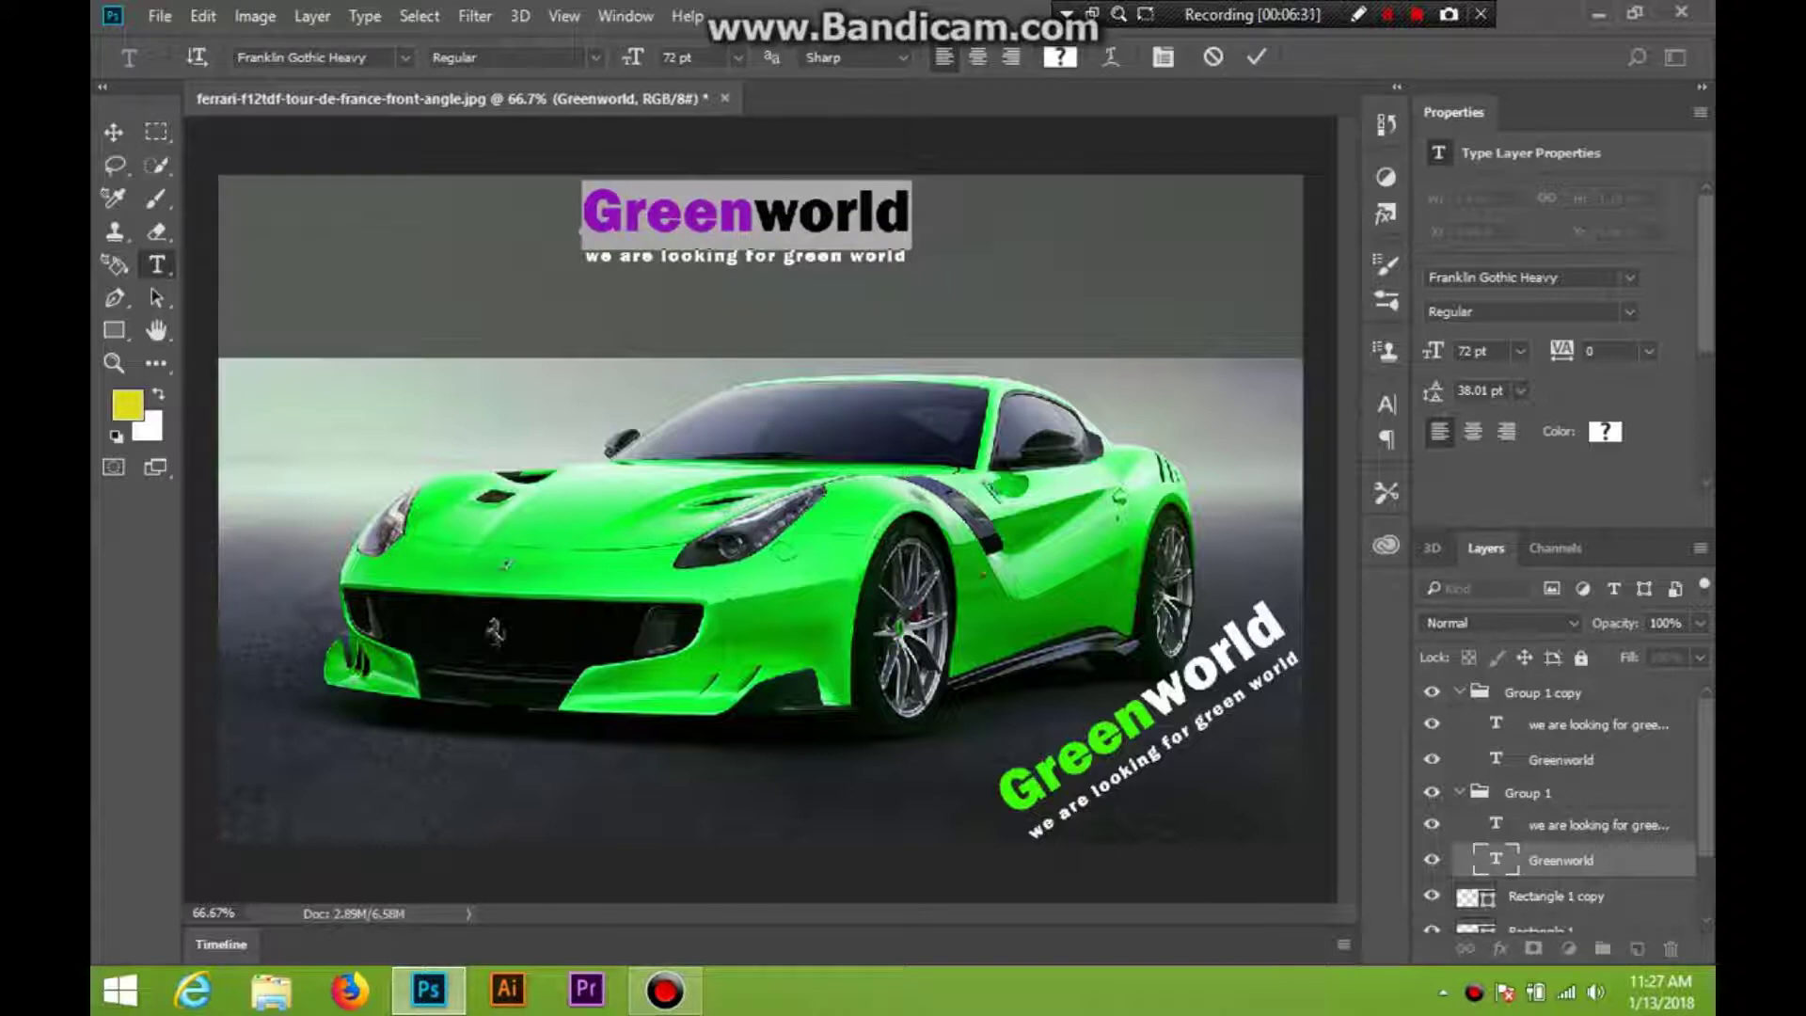
click(754, 215)
drag(755, 217, 588, 221)
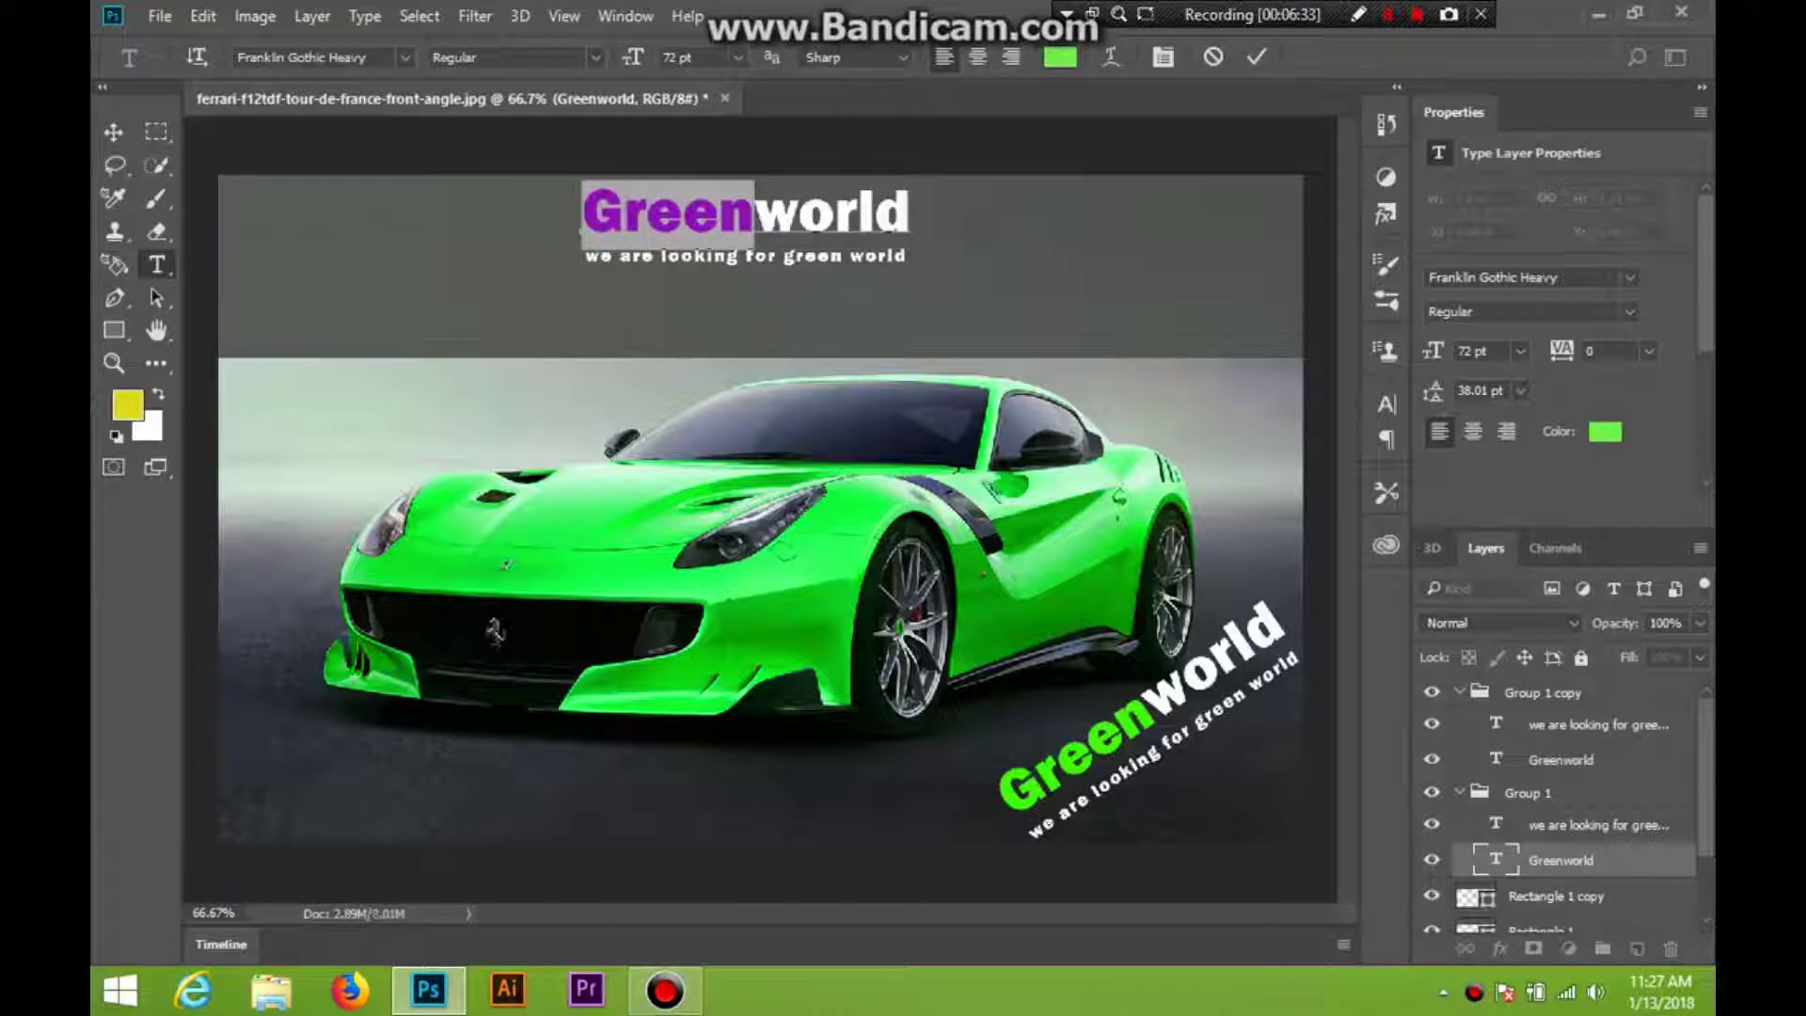
click(755, 216)
click(1060, 58)
click(894, 239)
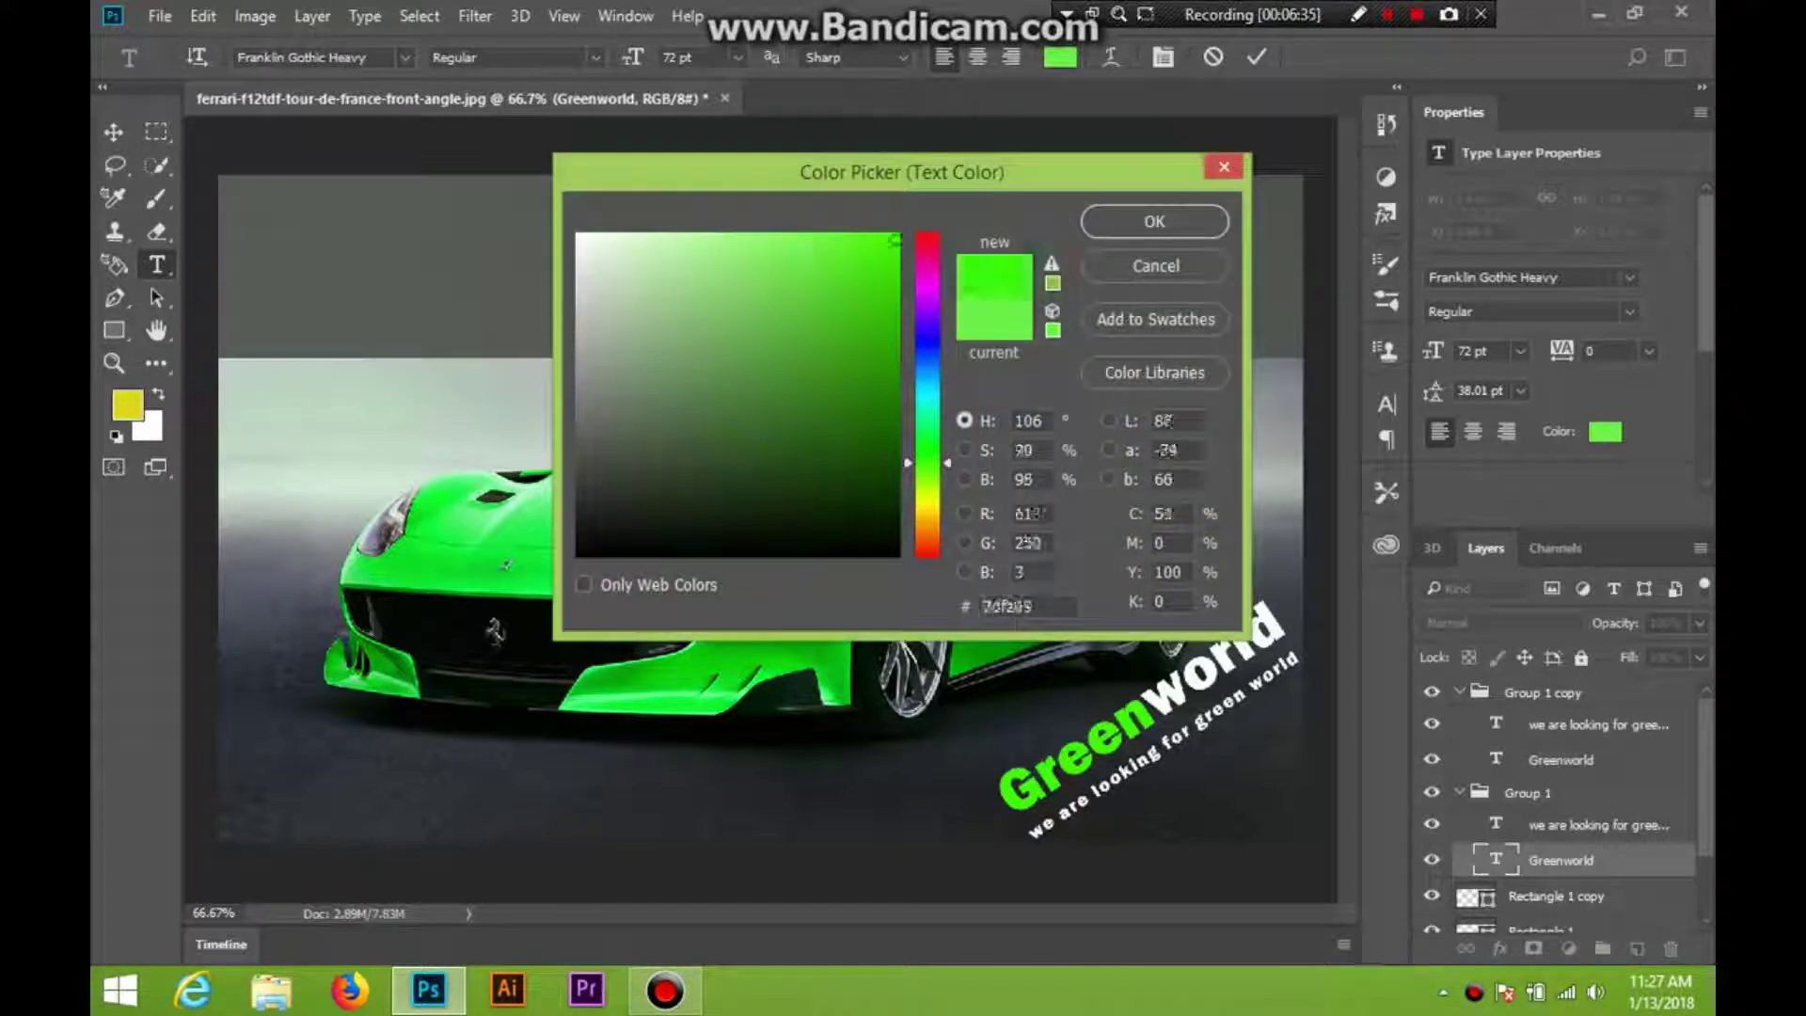
click(1155, 221)
click(114, 132)
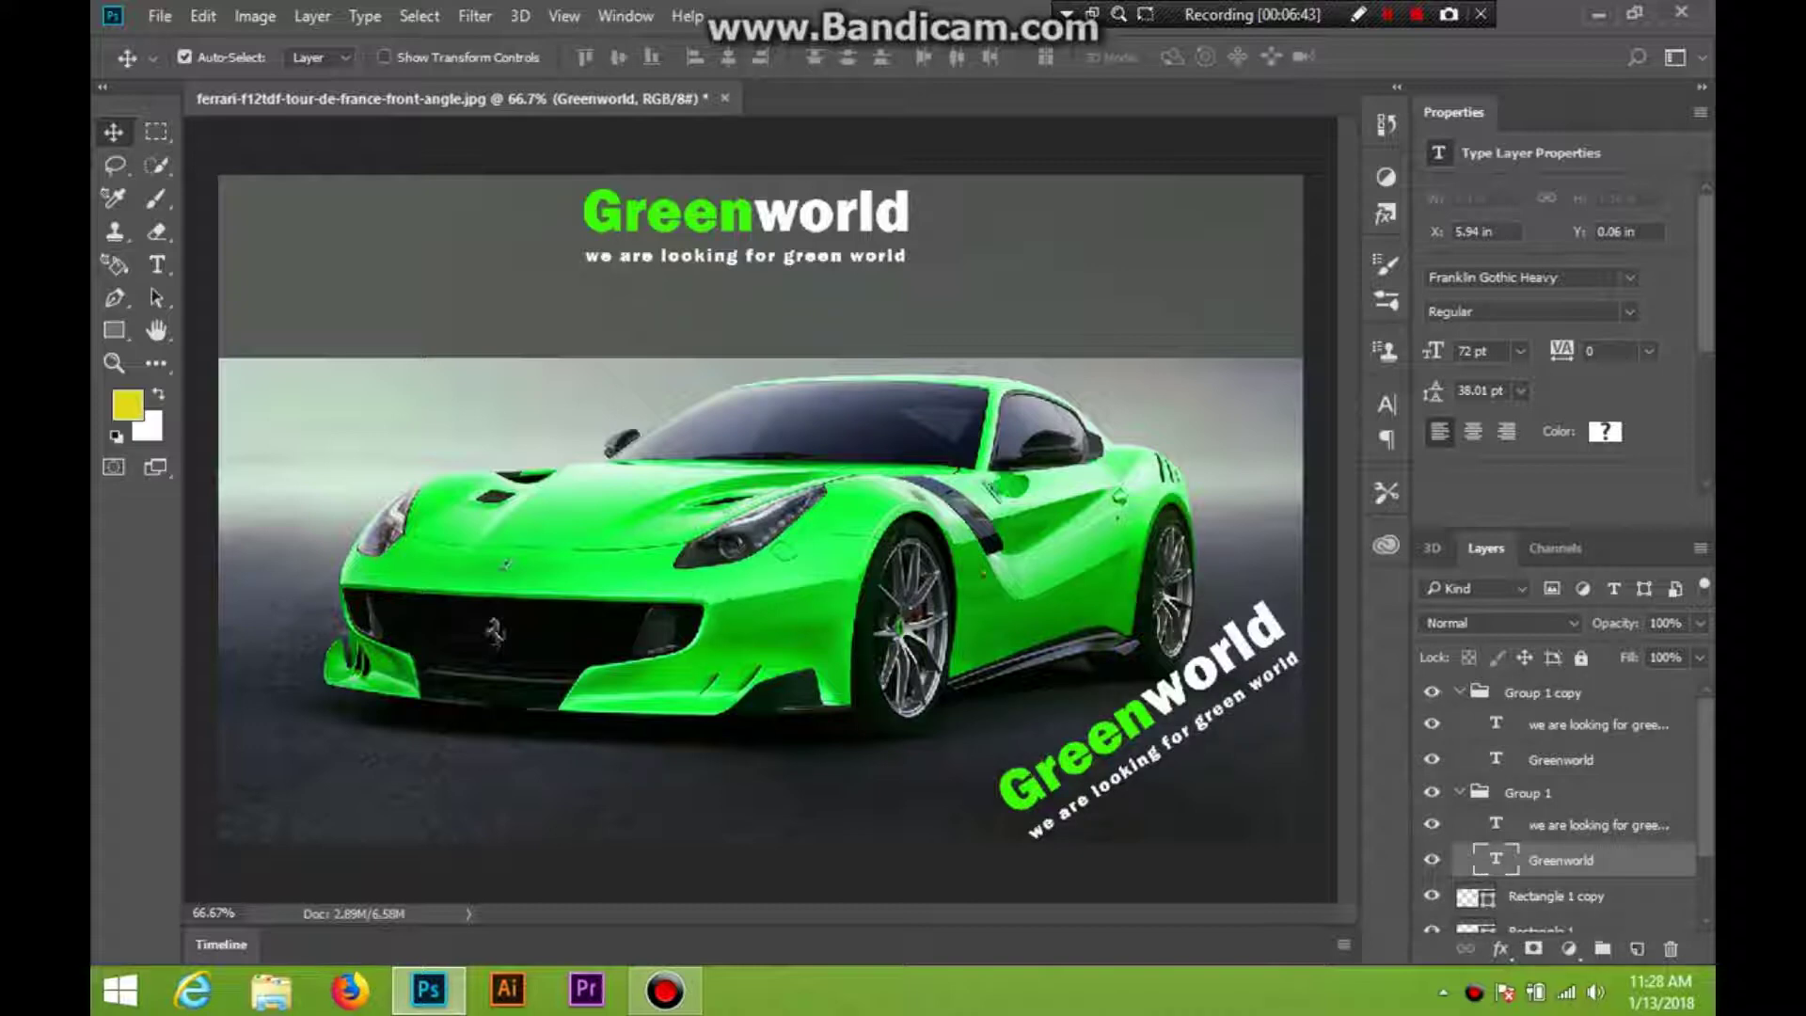
Try shortening the duplicated grey strip to 164 px high by raising its lower edge
click(1556, 896)
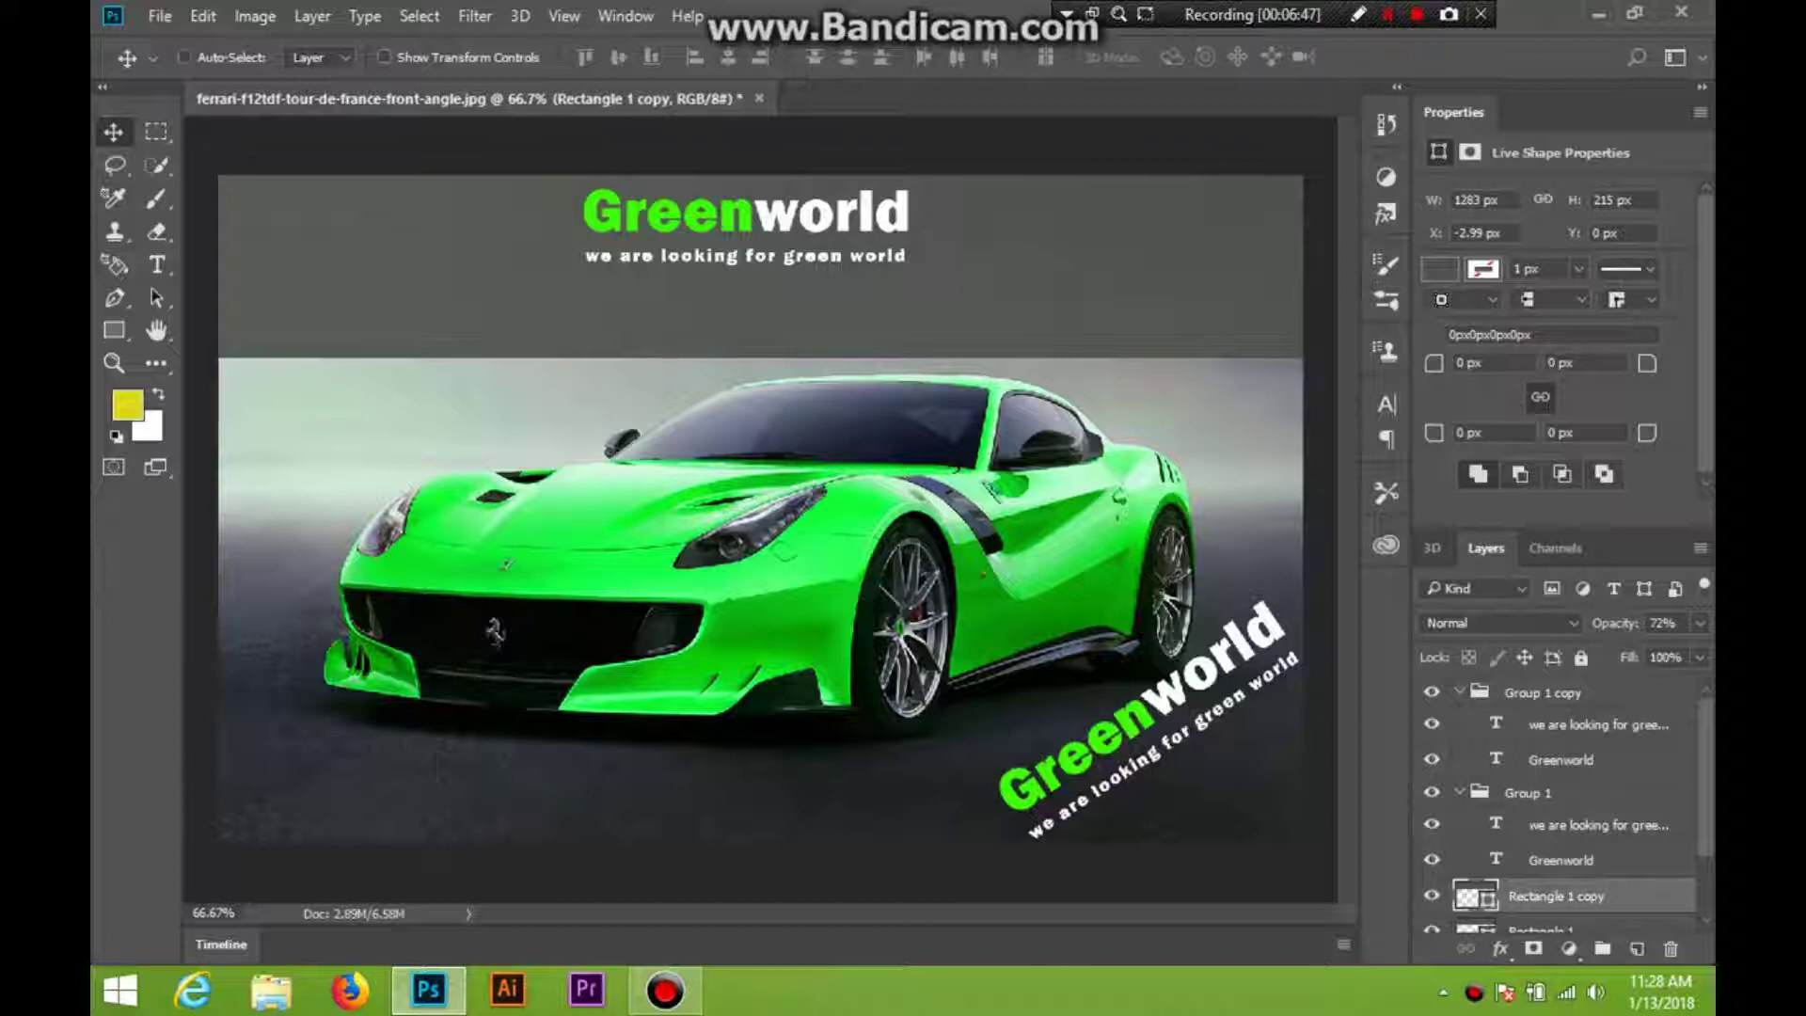
key(ctrl+t)
drag(760, 358, 760, 314)
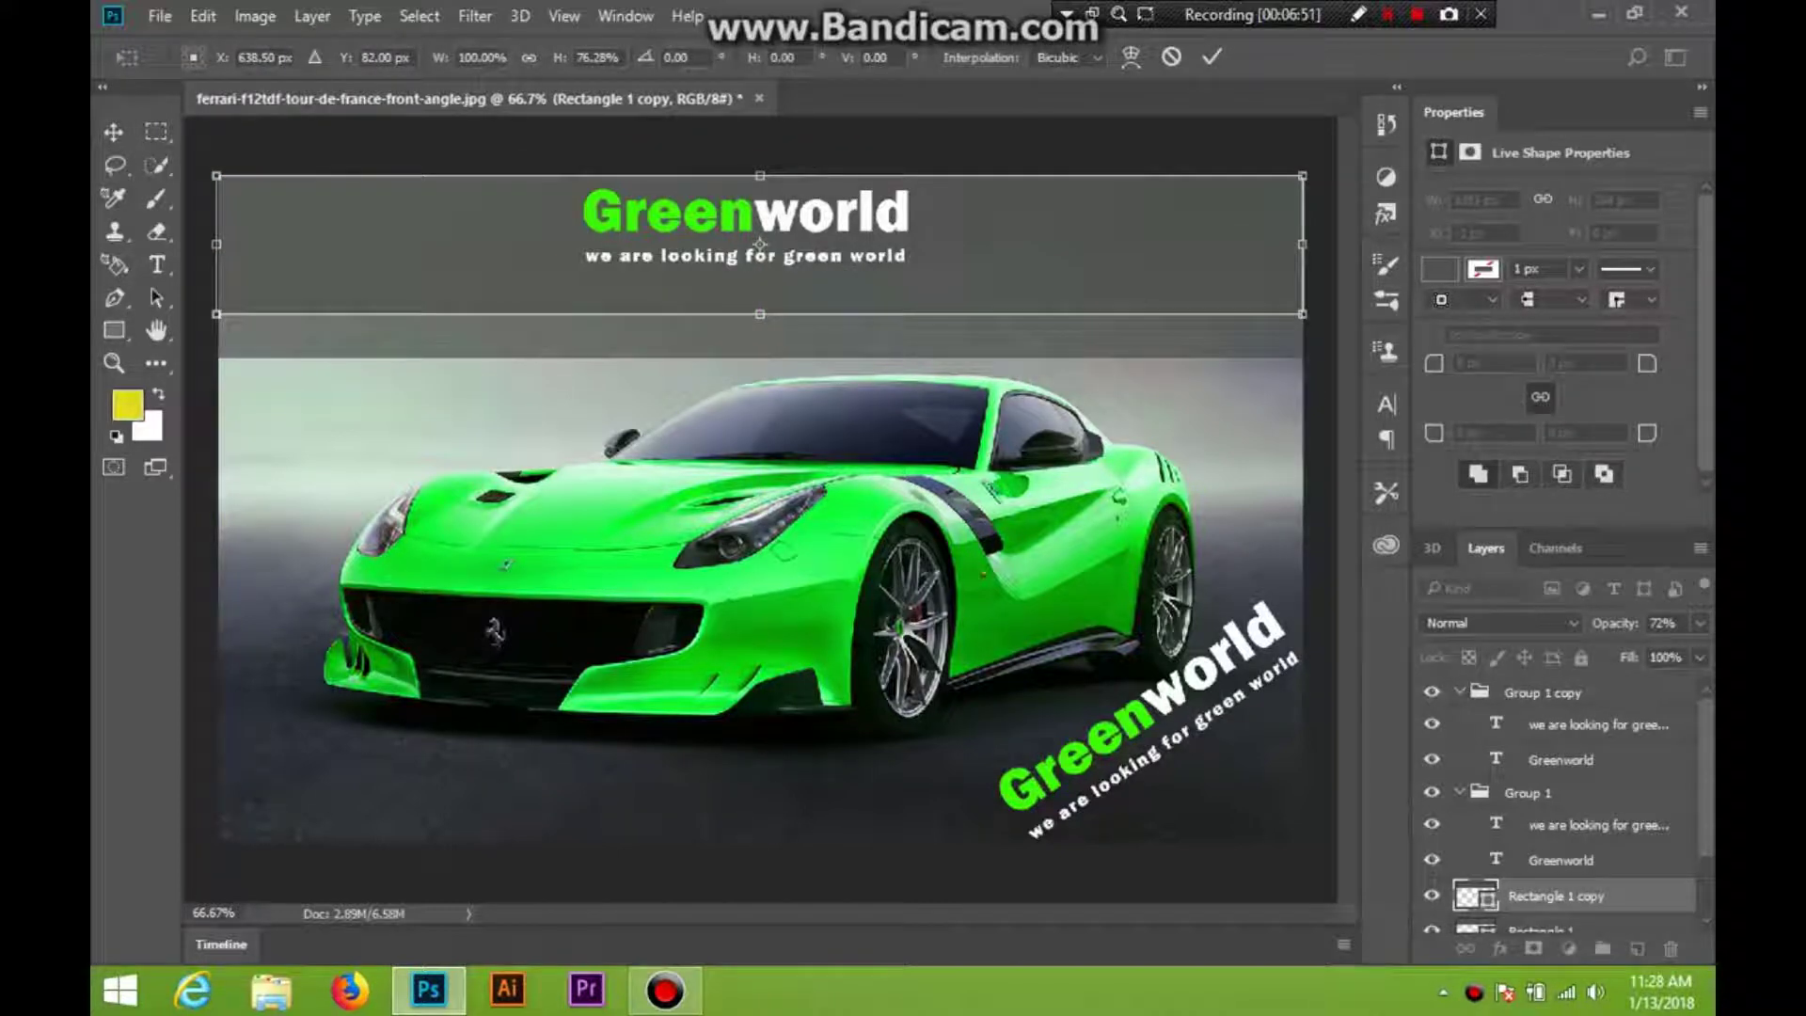
key(Return)
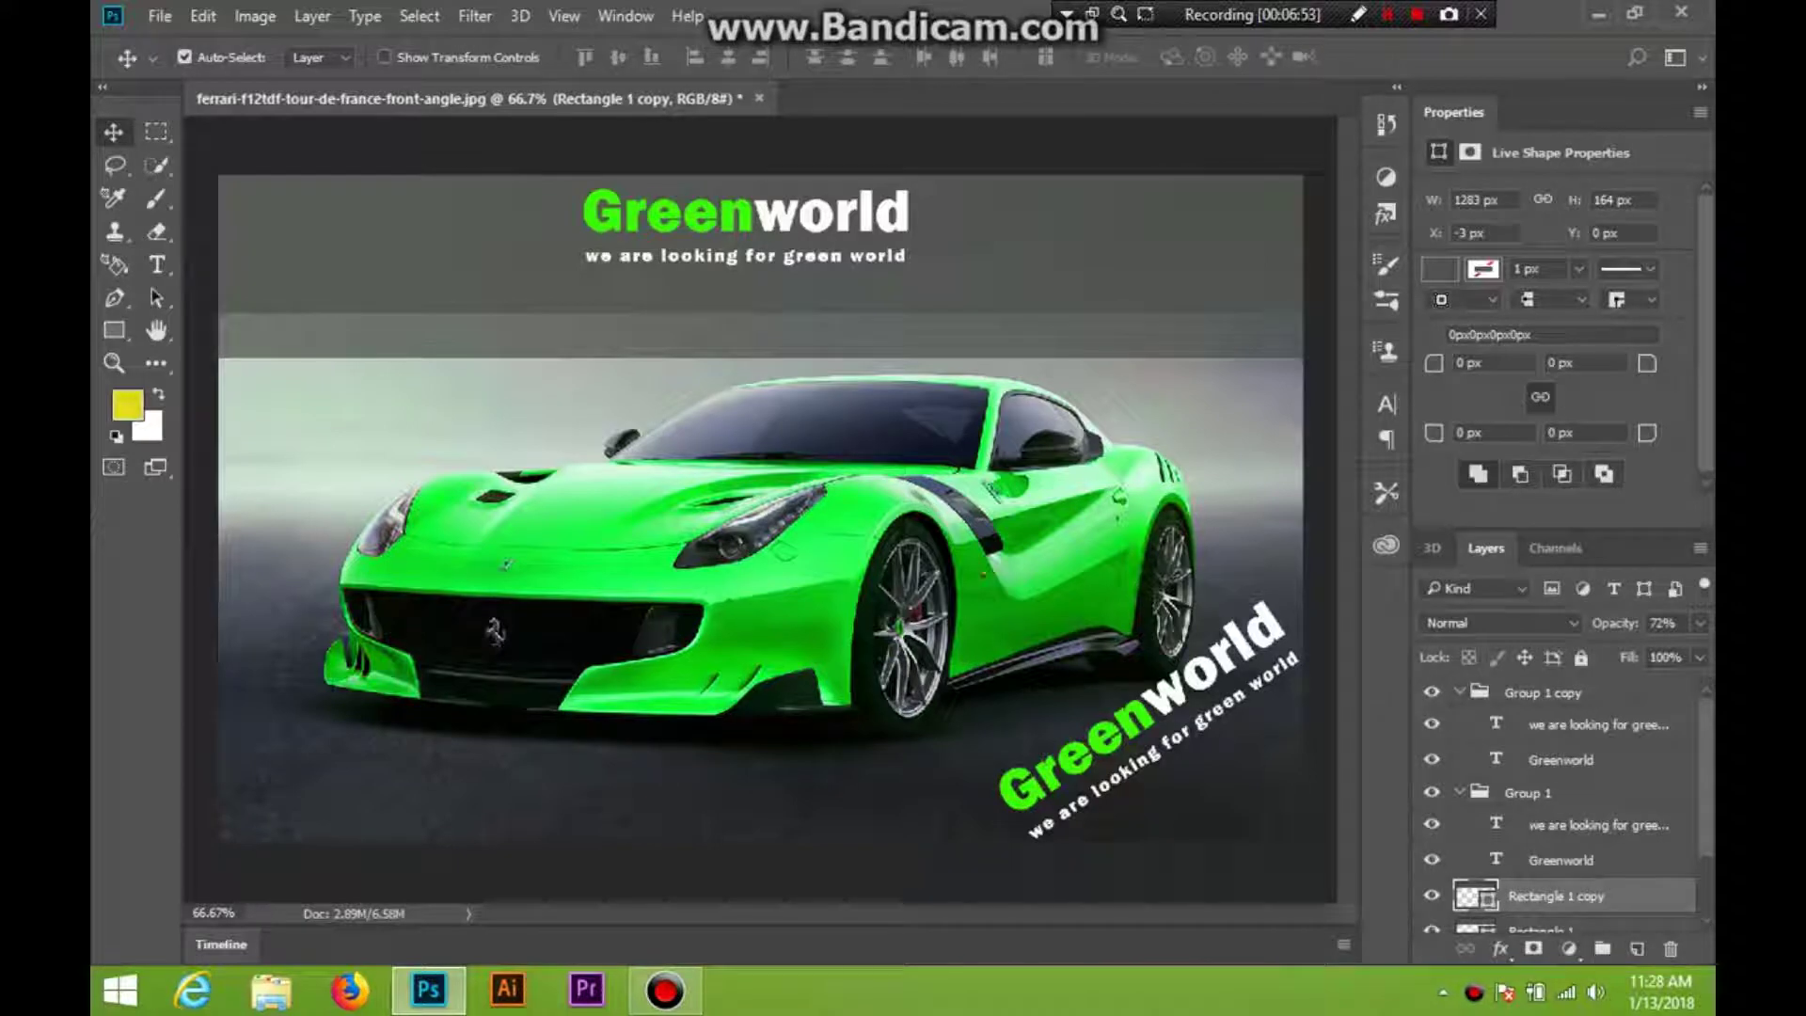
Collapse both text groups and nudge the original title and tagline group slightly down within the grey strip
click(1542, 693)
click(1458, 693)
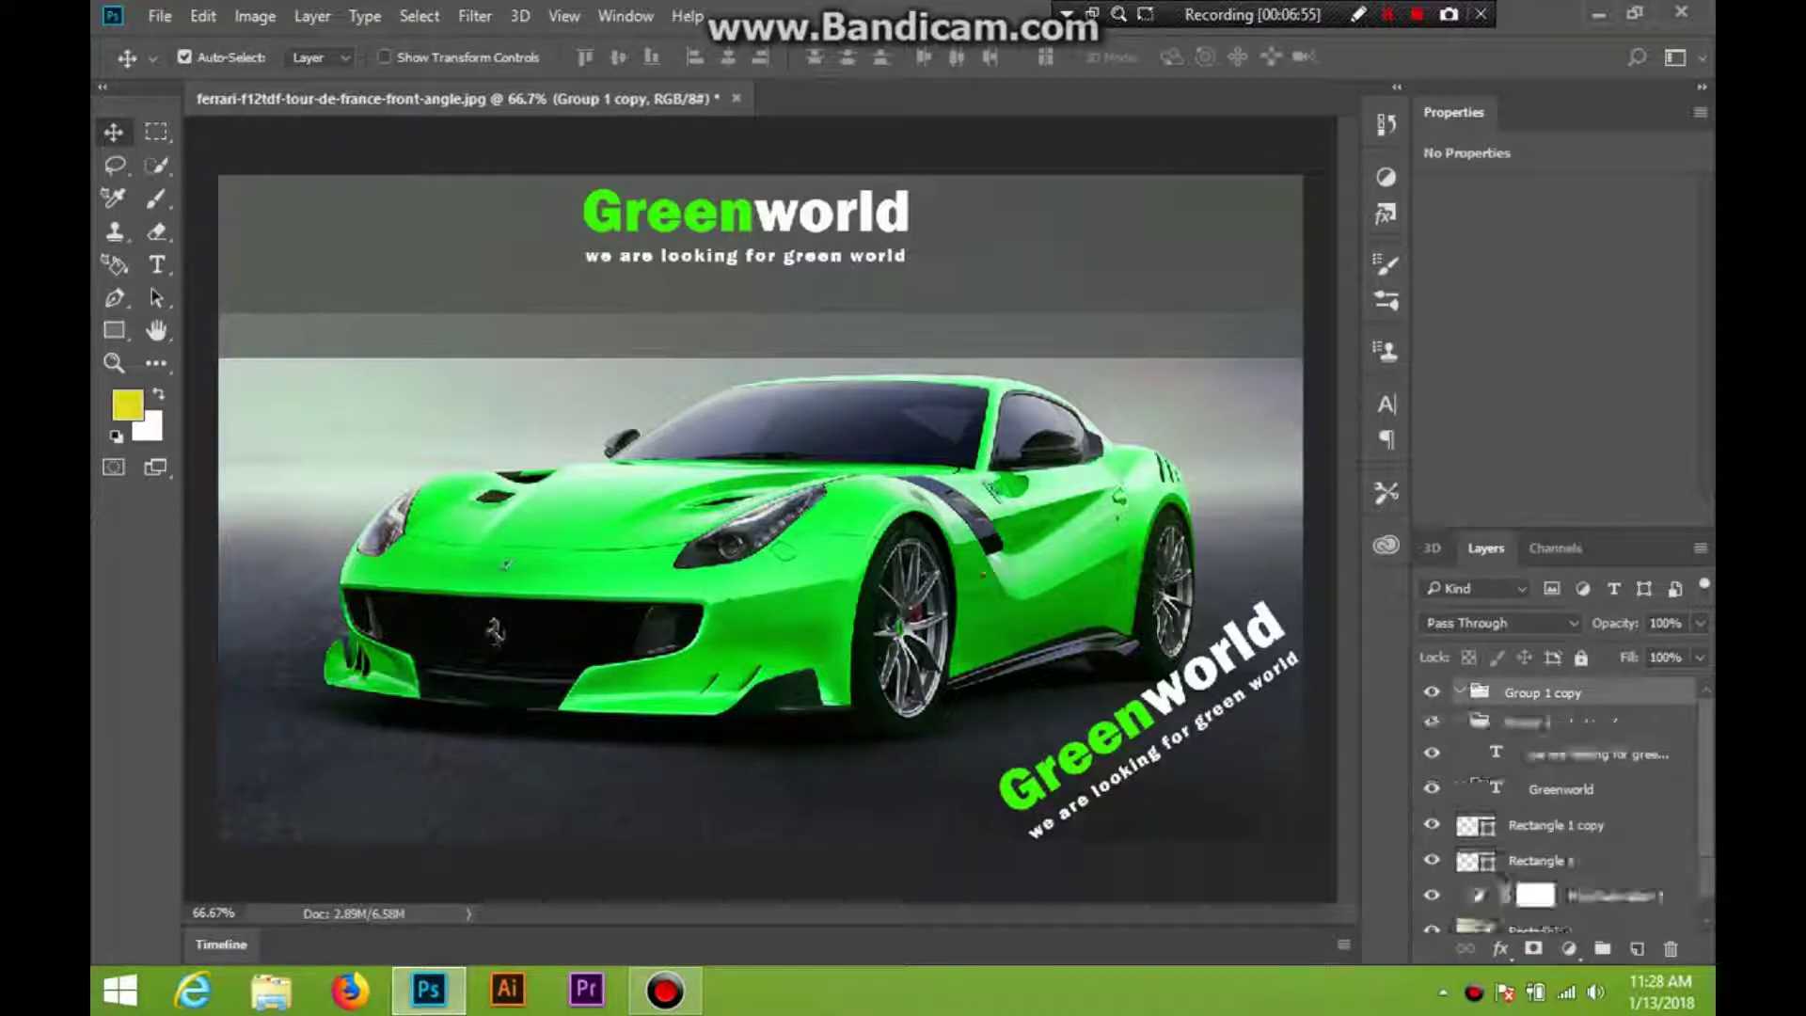
click(1460, 721)
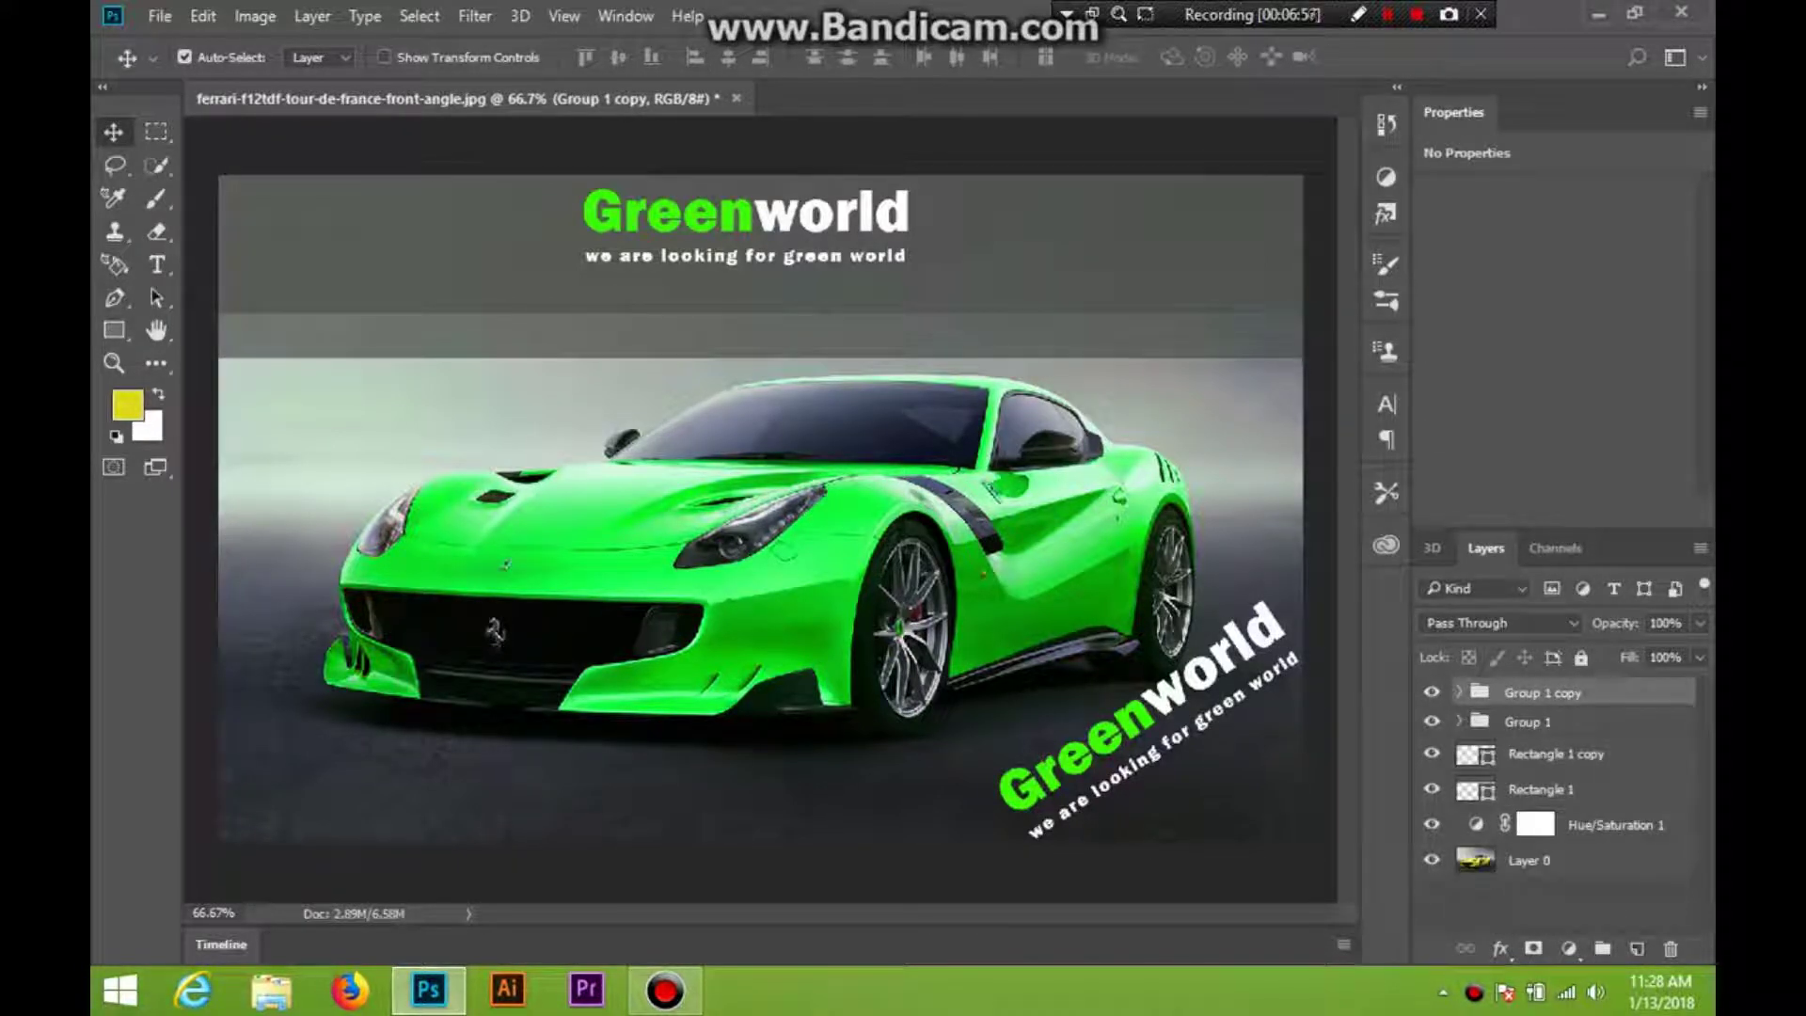
click(1527, 721)
key(Down)
key(Down)
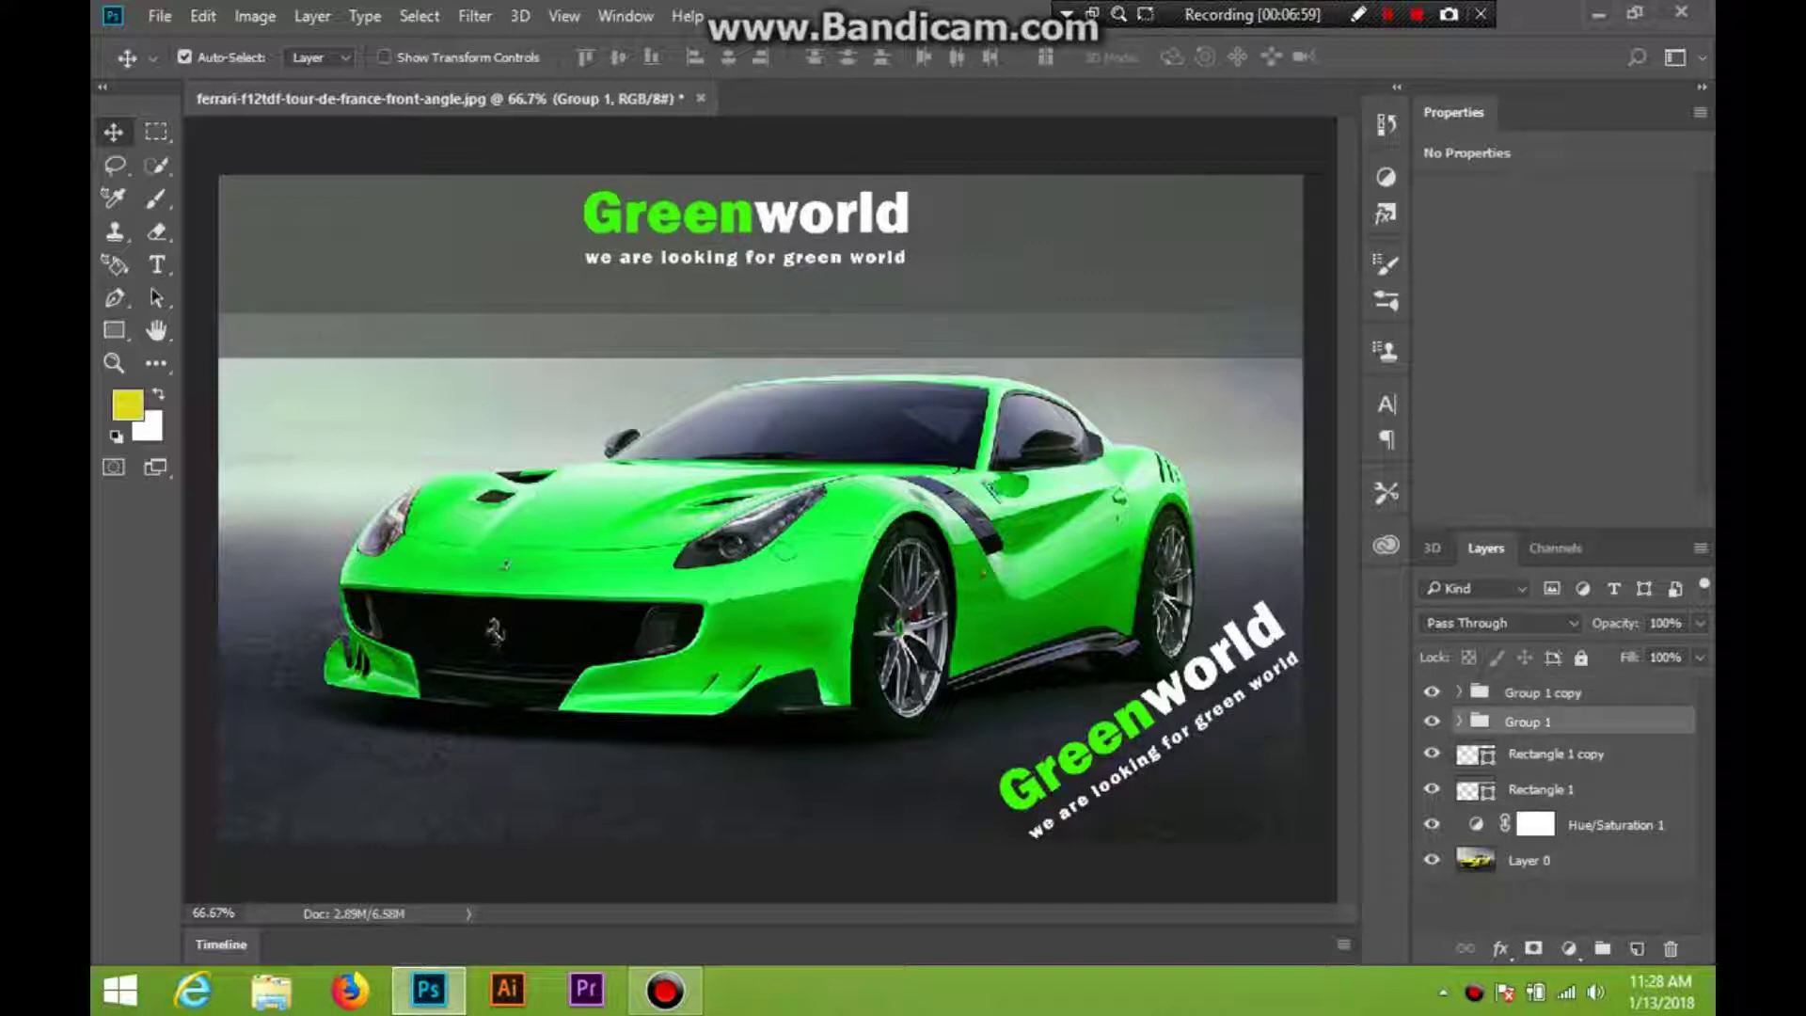
key(Down)
key(Down)
key(Down)
key(Down)
key(Down)
key(Down)
key(Down)
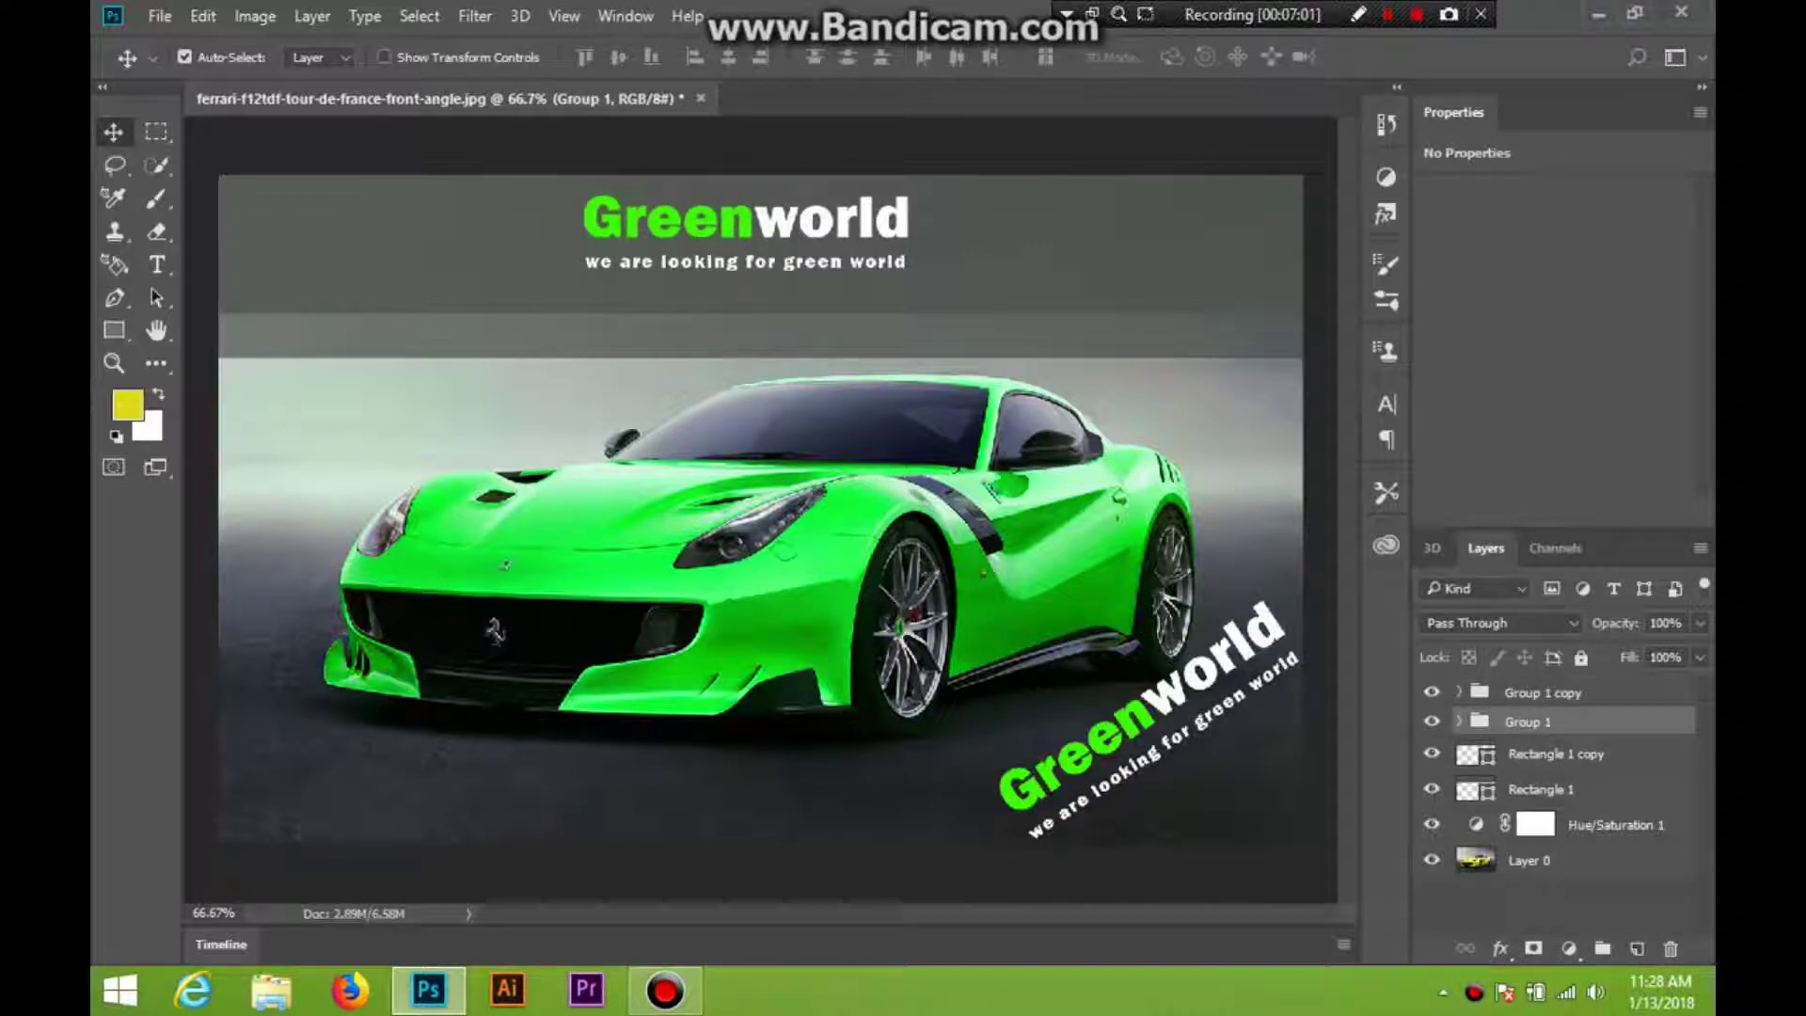
Compare the two grey strips by toggling their visibility, and delete the duplicated Rectangle 1 copy layer
click(1557, 754)
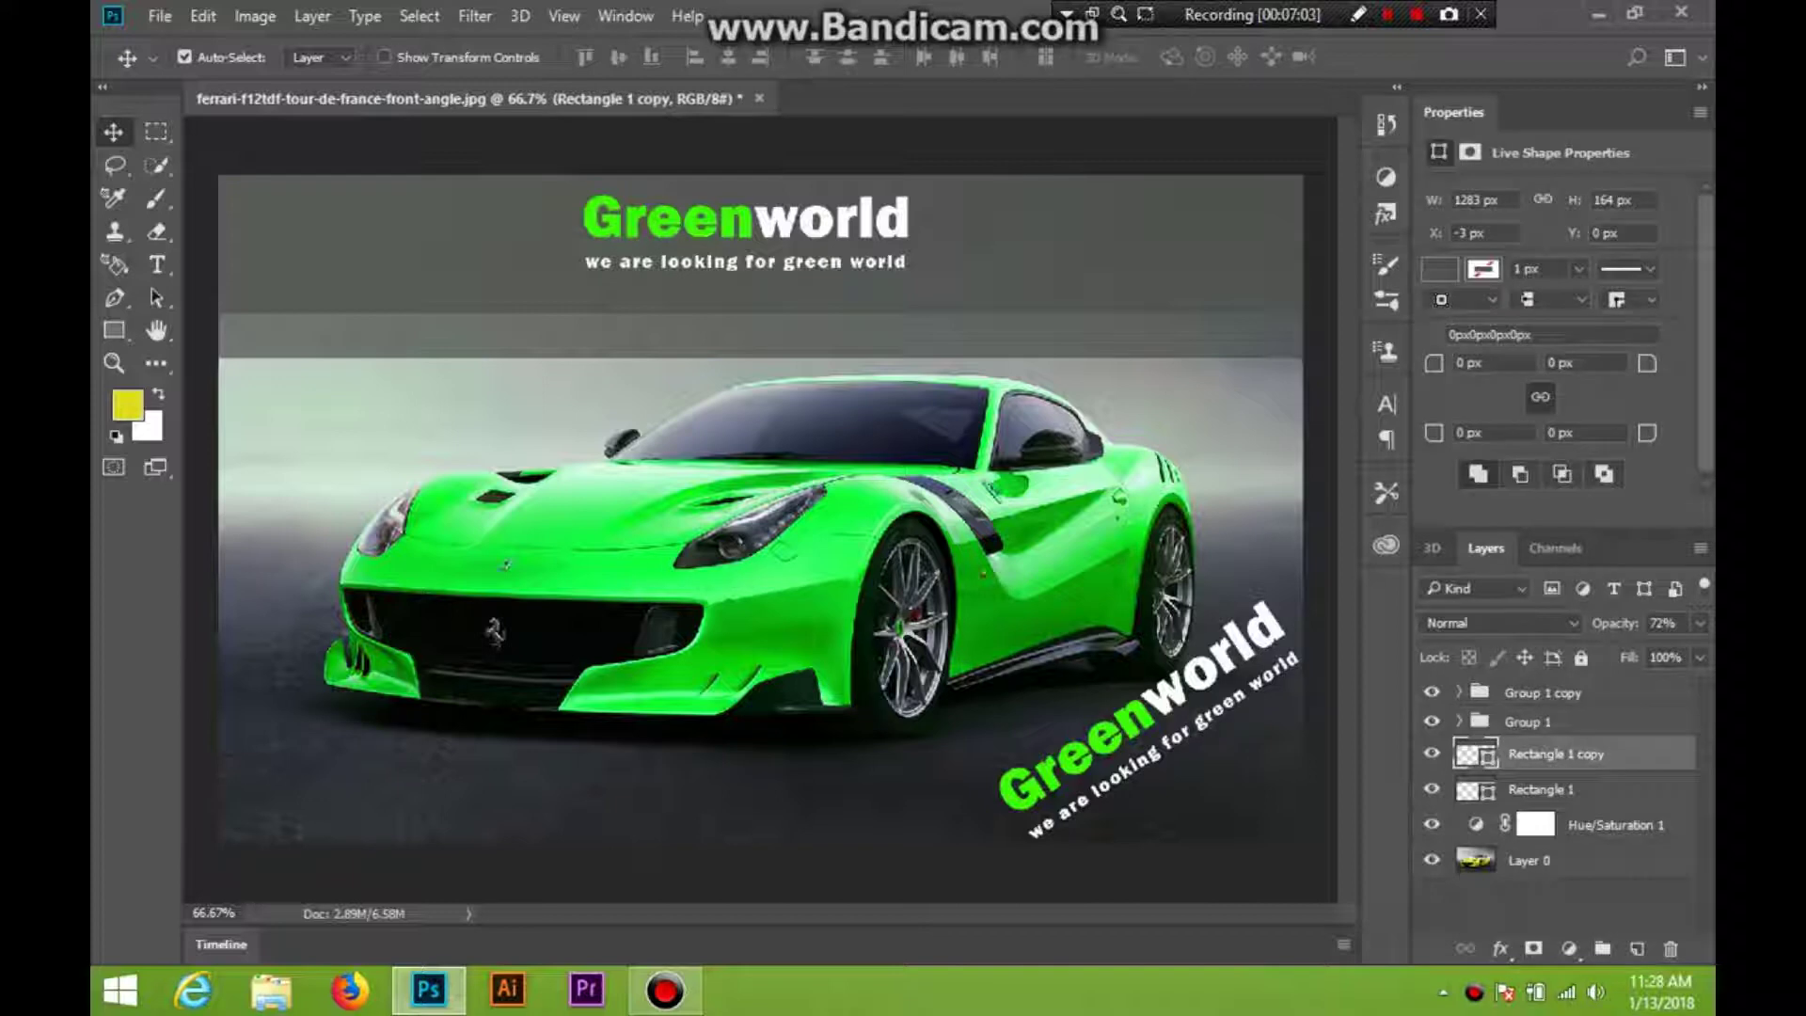
click(1540, 789)
click(1431, 789)
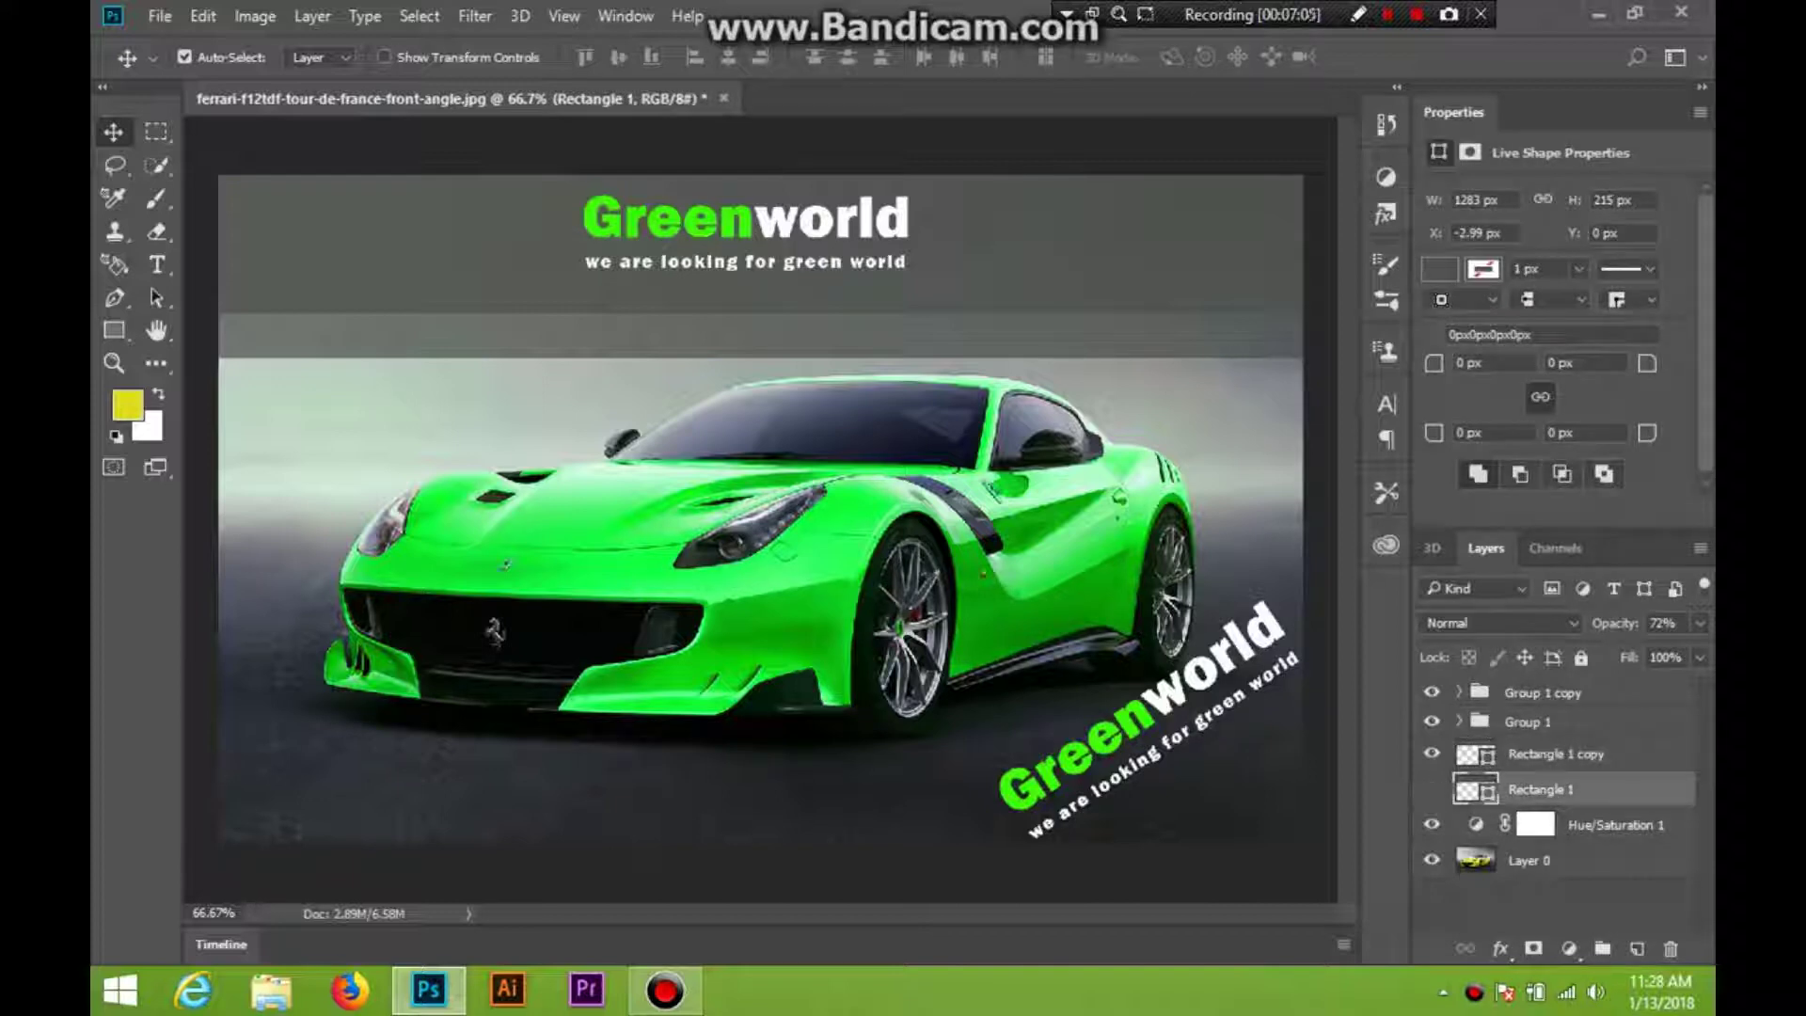
click(1432, 789)
click(1431, 754)
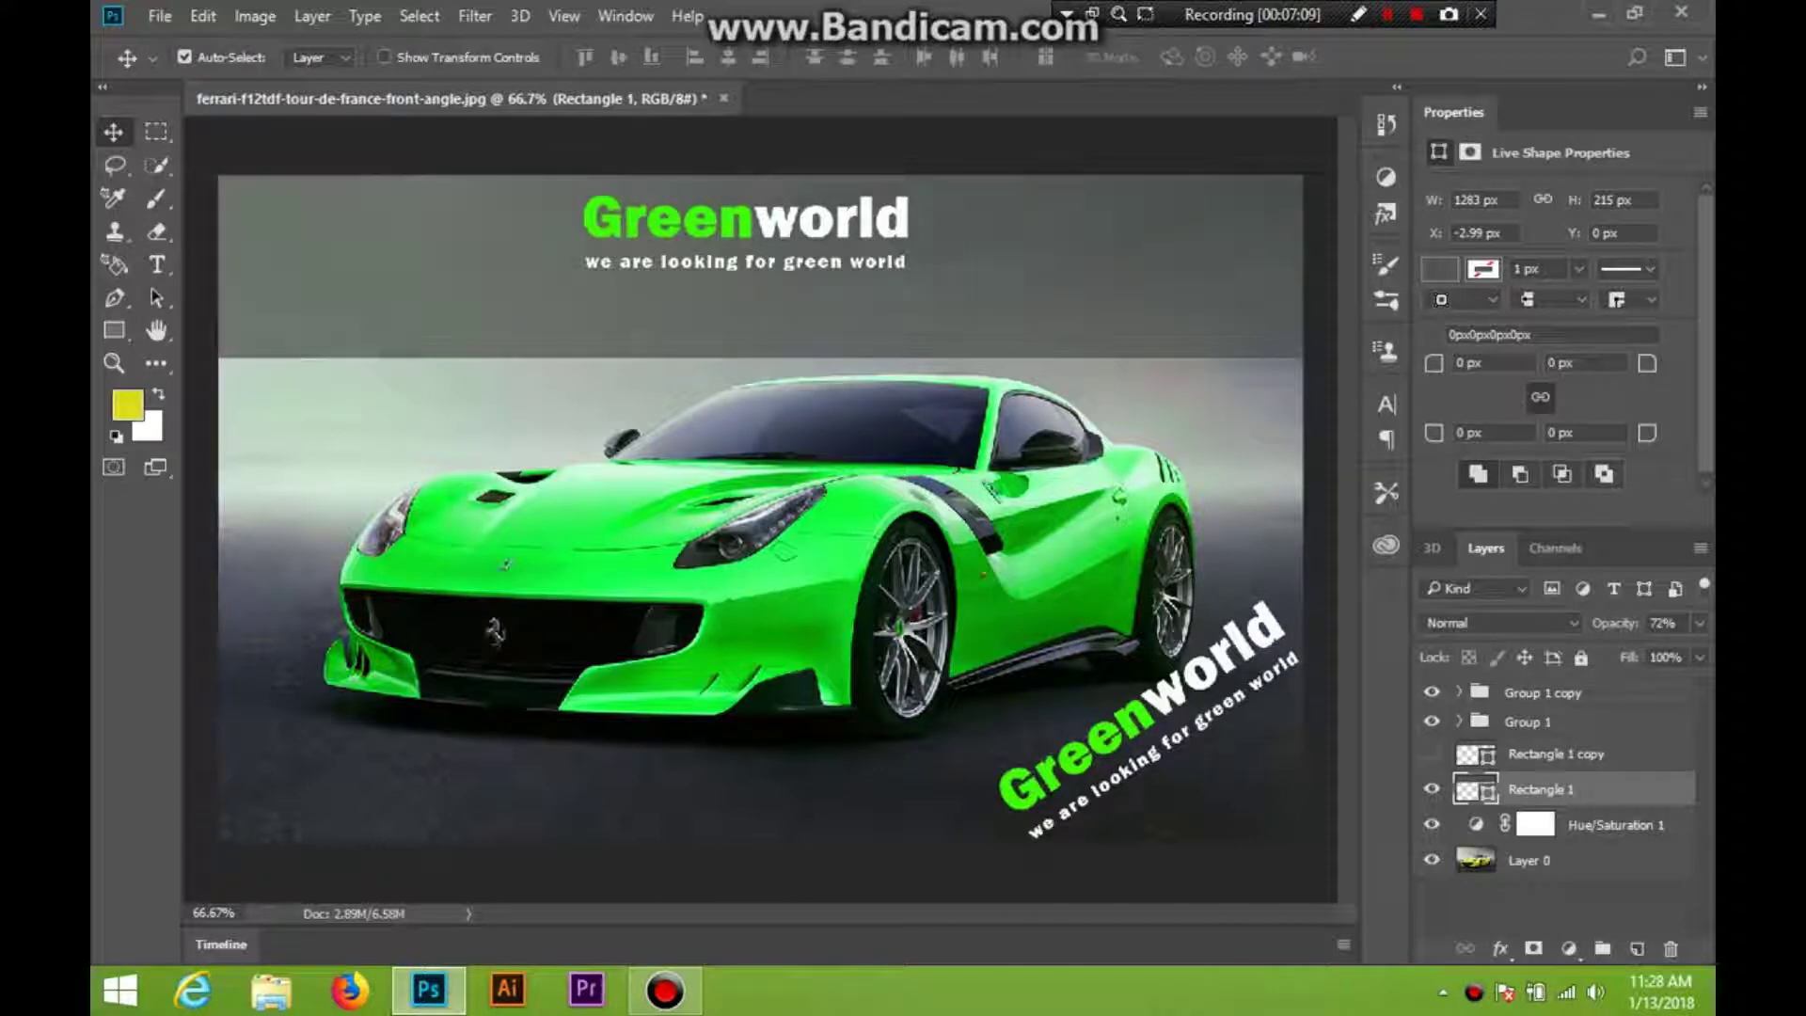
click(1431, 753)
click(1596, 753)
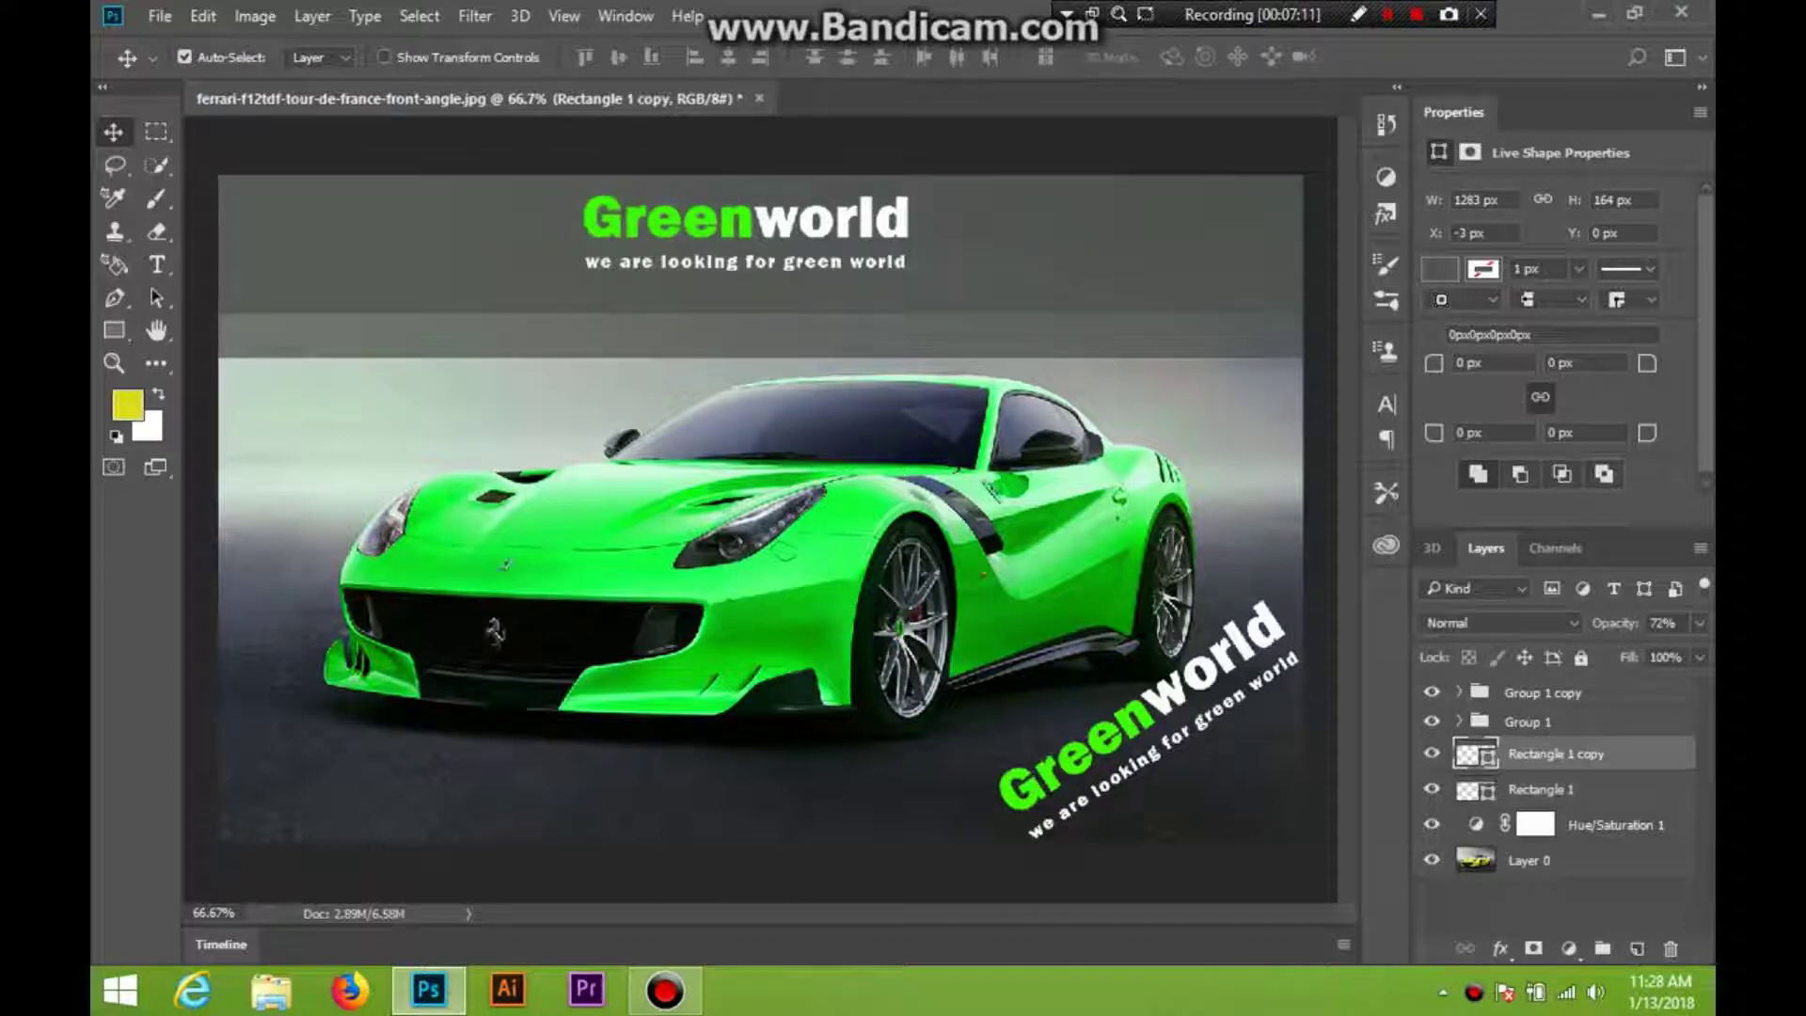
key(Delete)
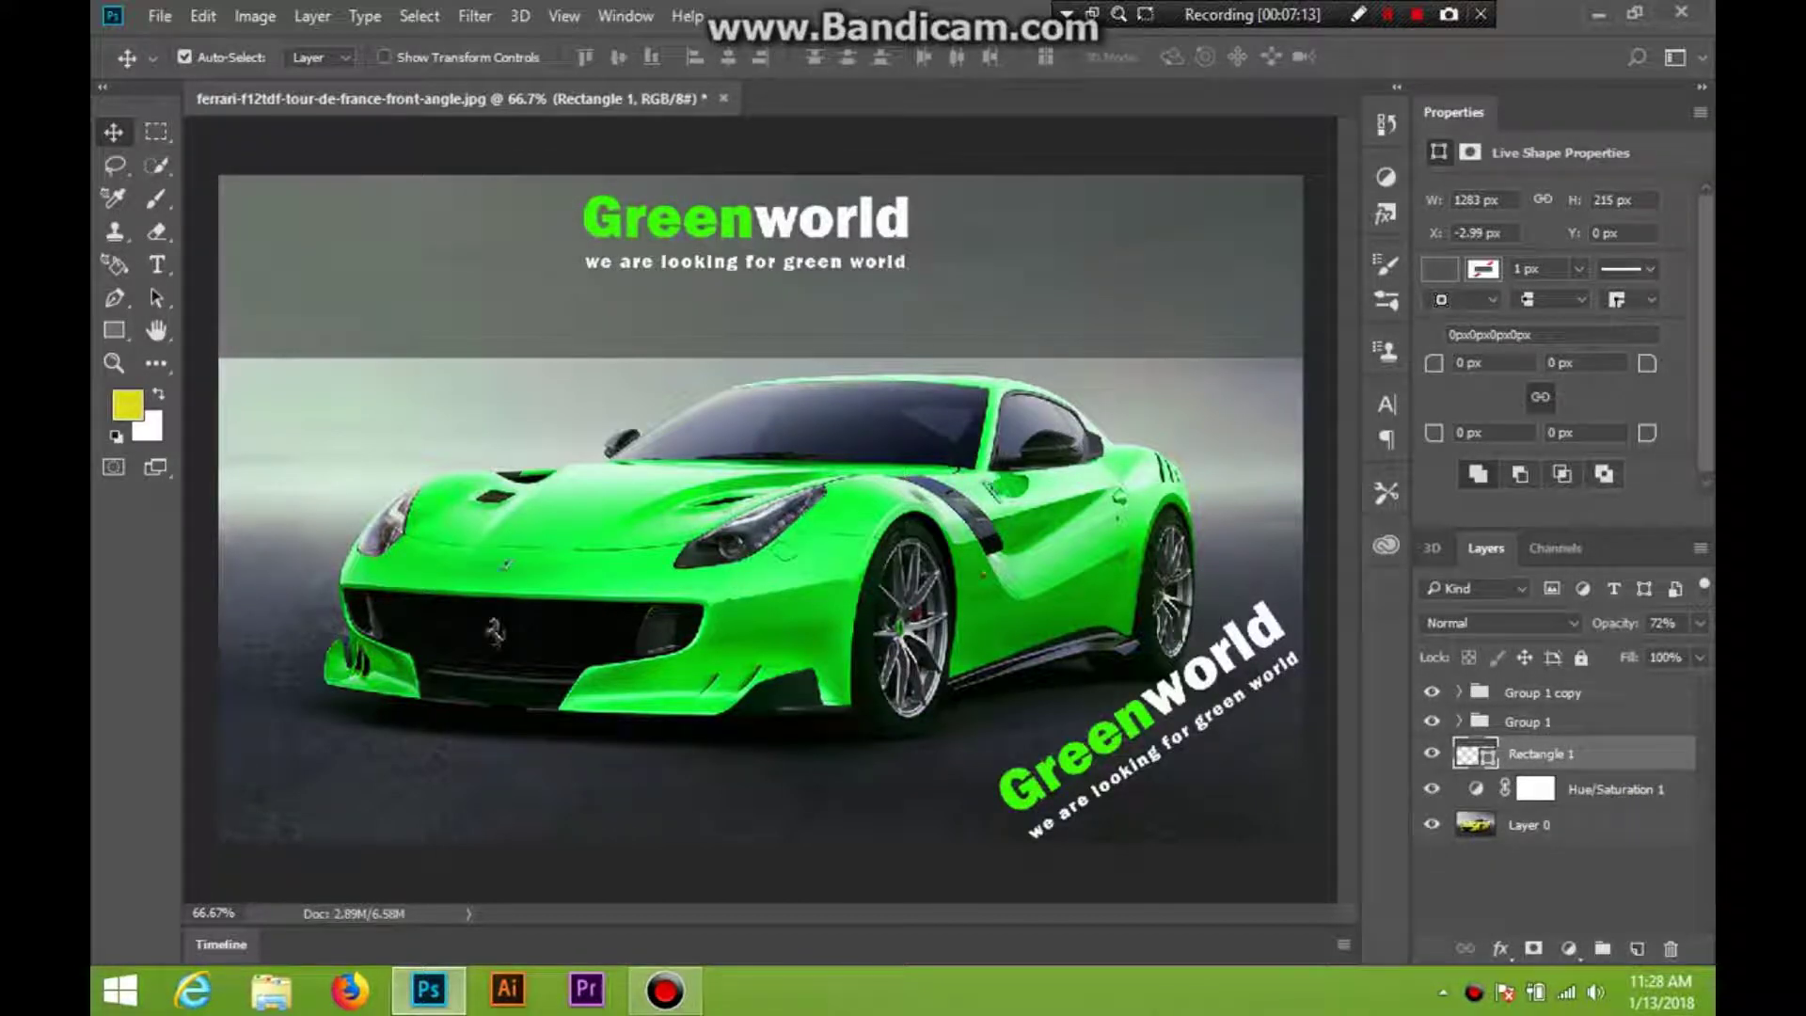
Shorten the remaining grey strip to 80% of its height, 172 px, by raising its lower edge
key(ctrl+t)
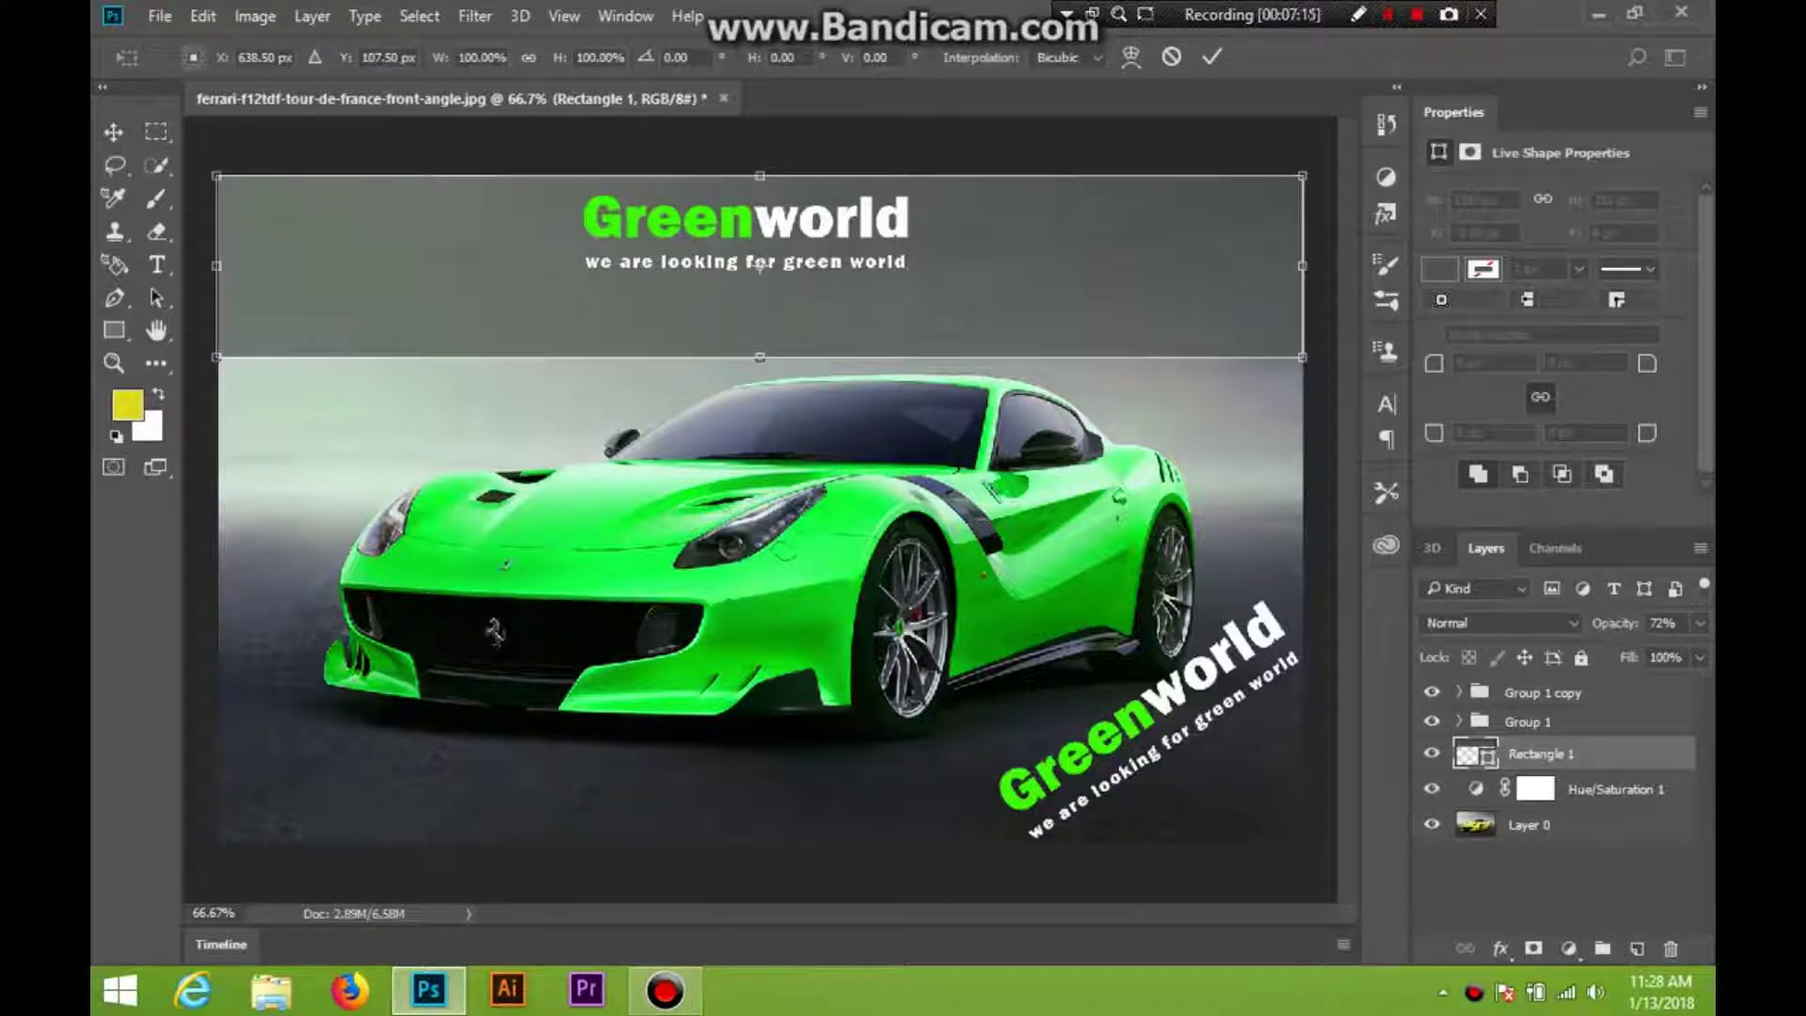
drag(759, 356, 760, 320)
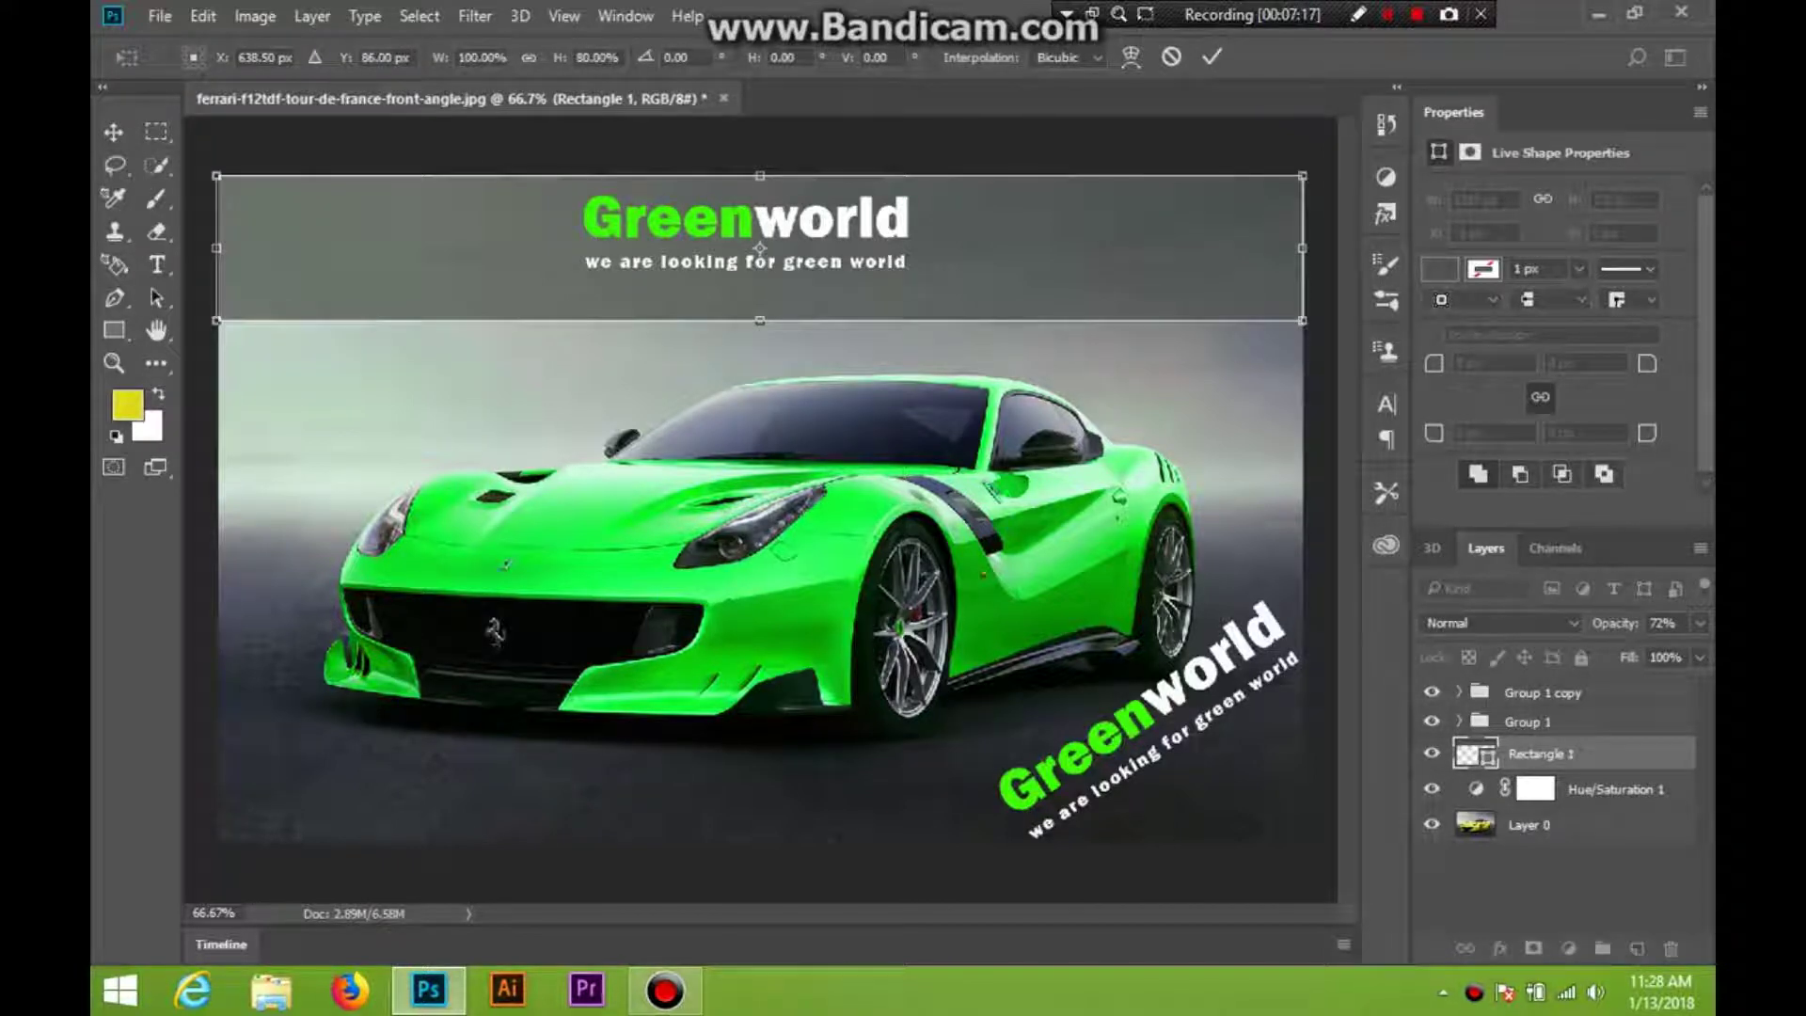
key(Return)
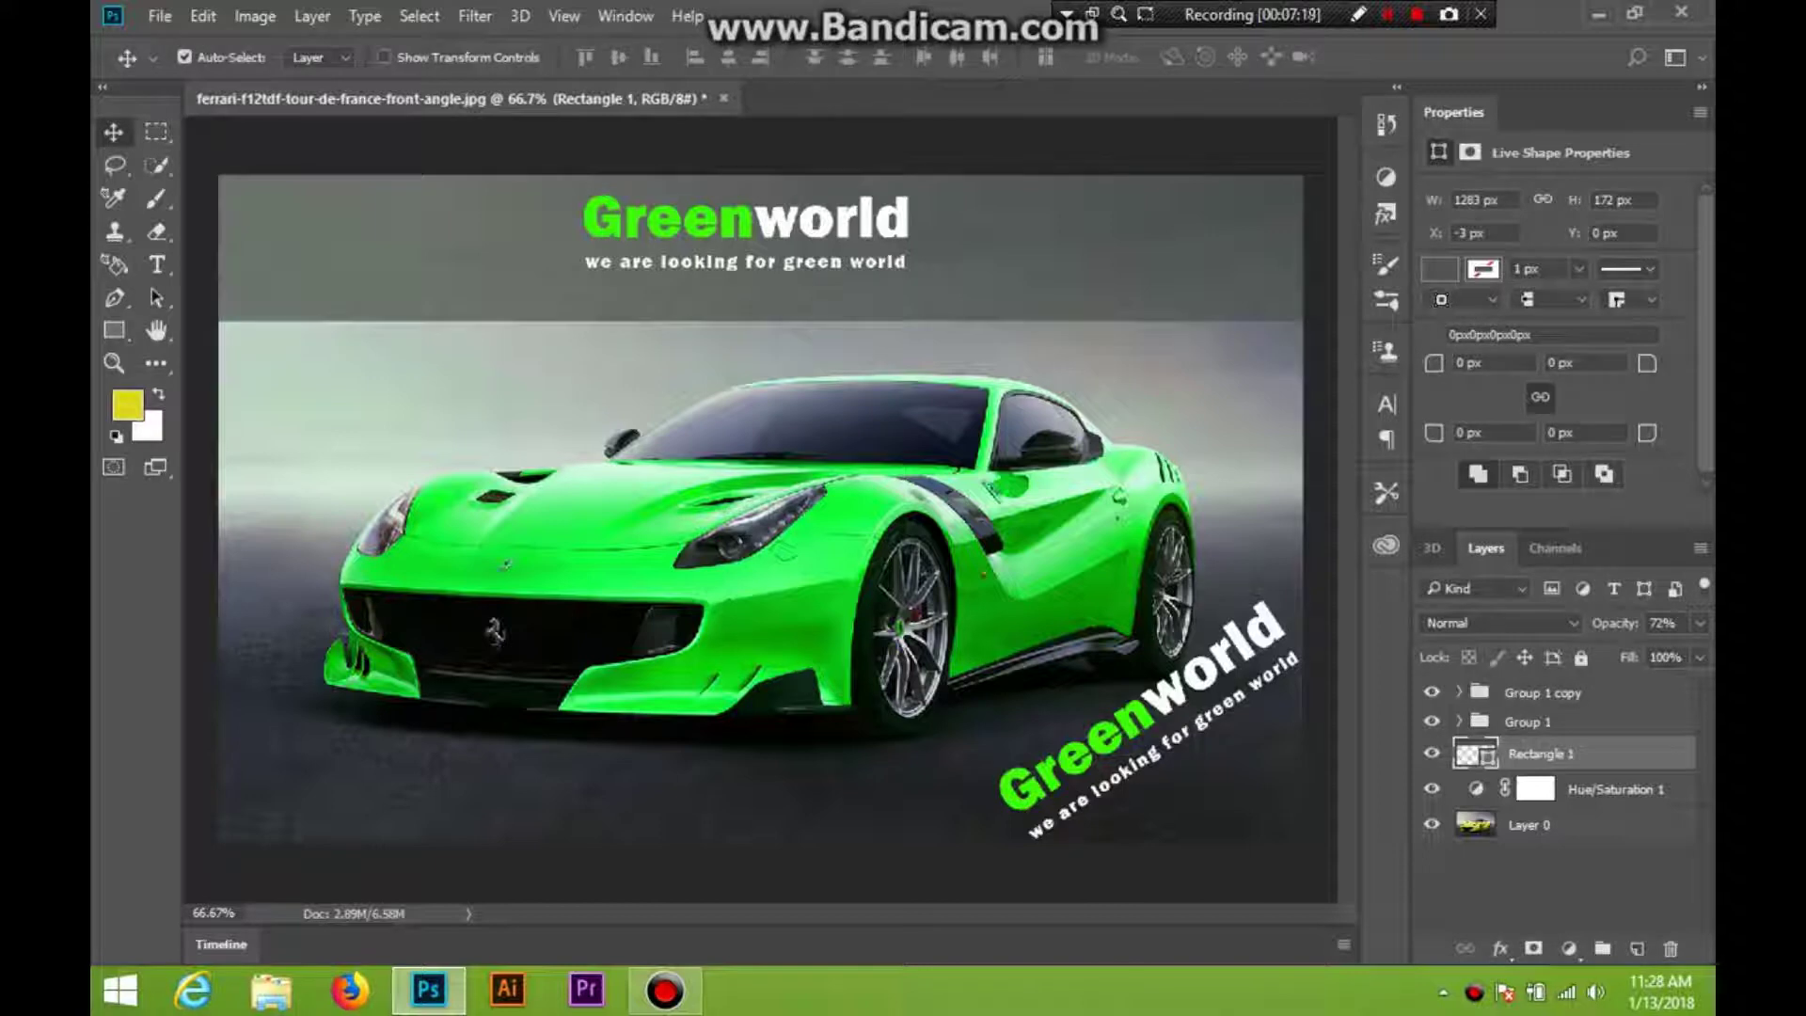